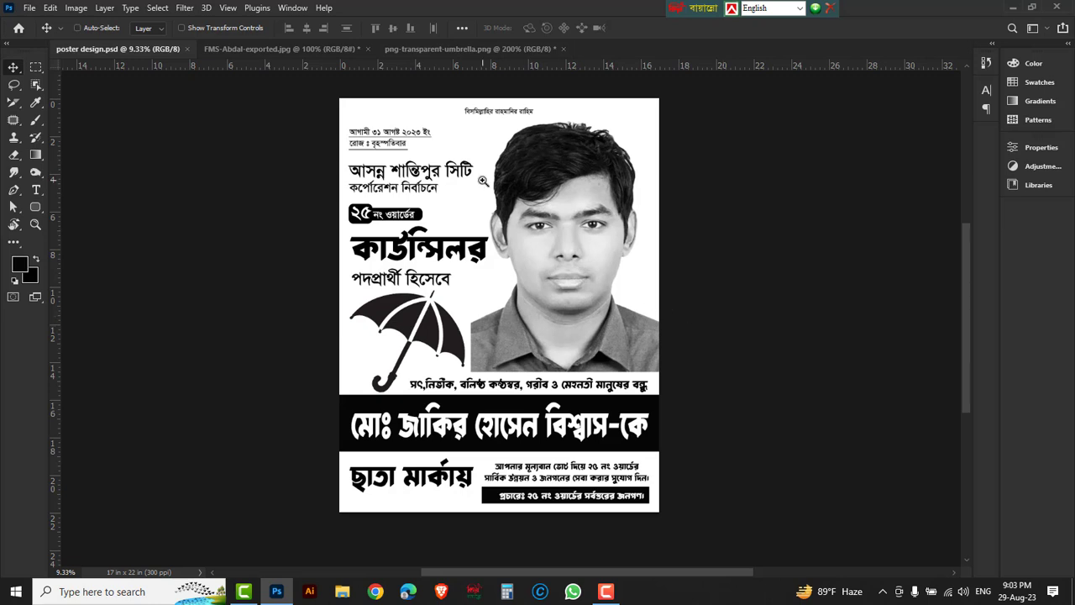
Zoom in twice and scroll to inspect the poster's heading, candidate photo and umbrella symbol.
click(484, 182)
click(491, 144)
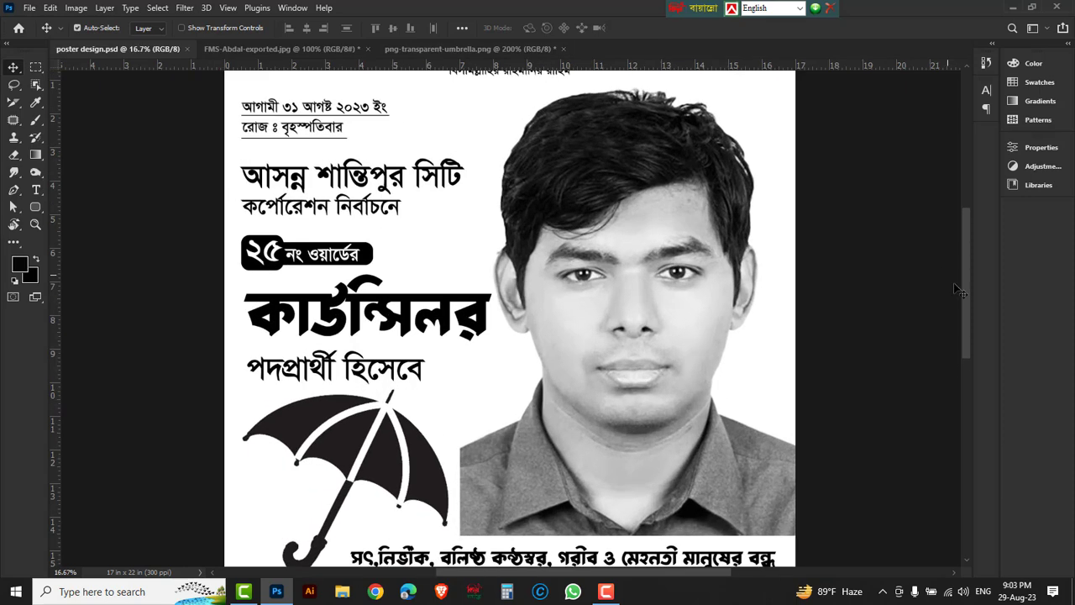
mouse_move(964, 279)
mouse_down()
mouse_move(964, 247)
mouse_move(956, 371)
mouse_move(968, 395)
mouse_move(953, 273)
mouse_move(950, 390)
mouse_move(940, 333)
mouse_up()
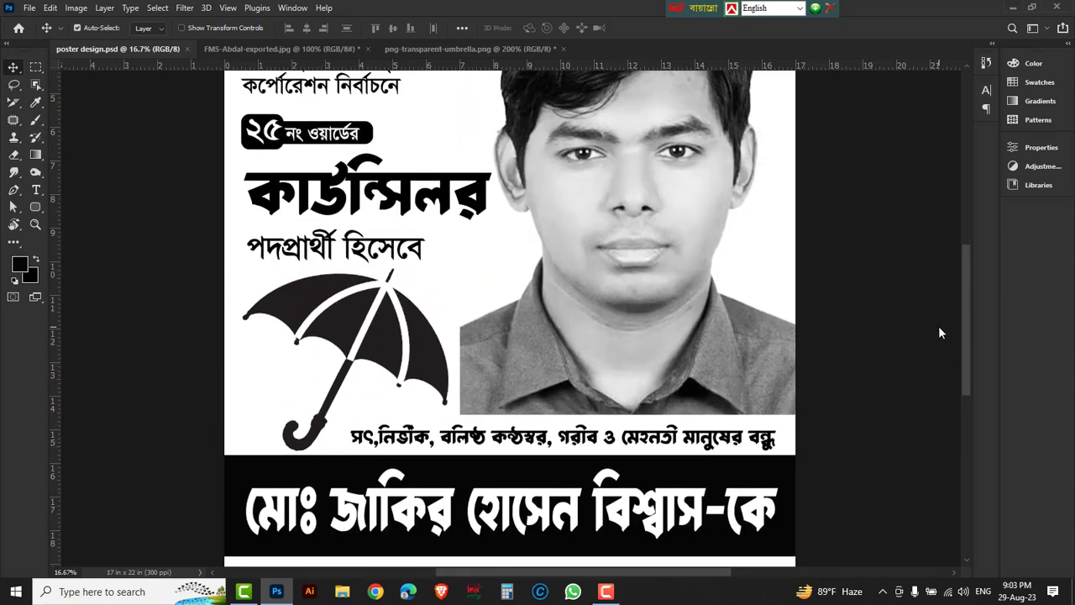
Close all documents, discarding unsaved changes to the umbrella image and the poster.
click(29, 8)
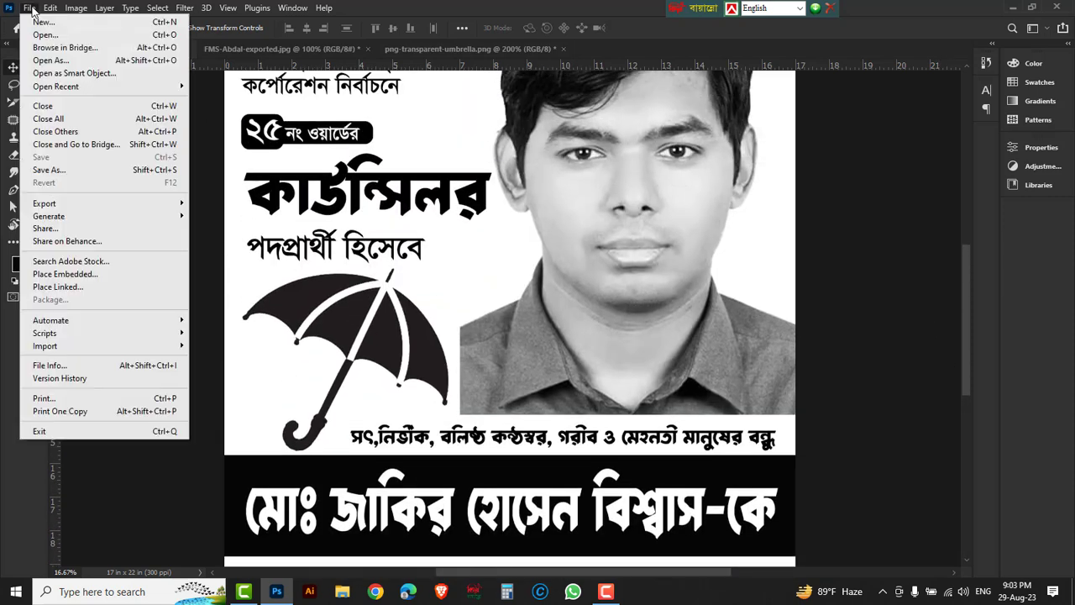
click(58, 120)
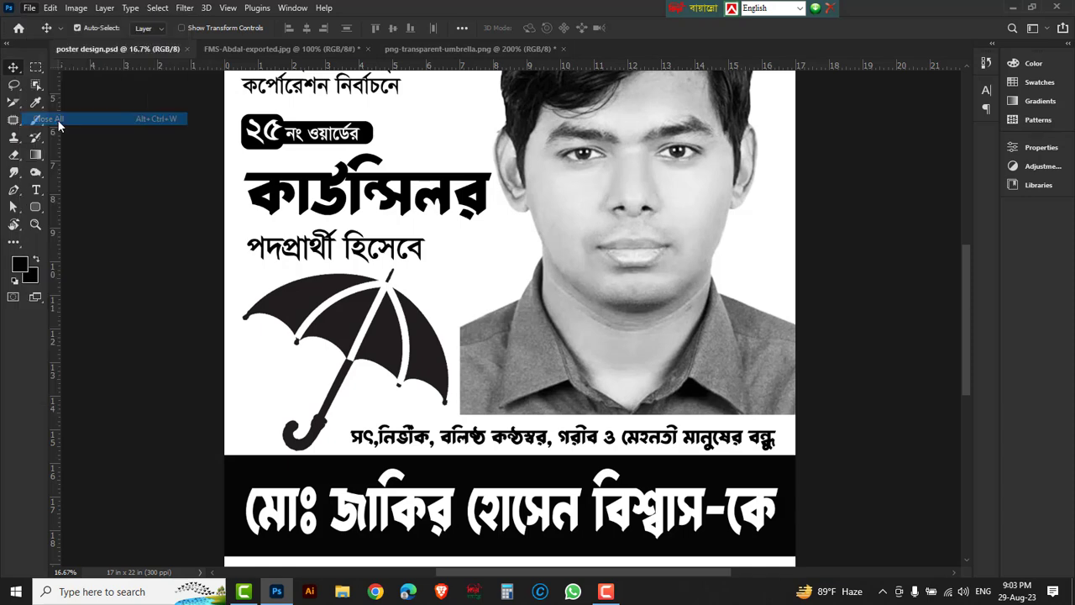
click(583, 228)
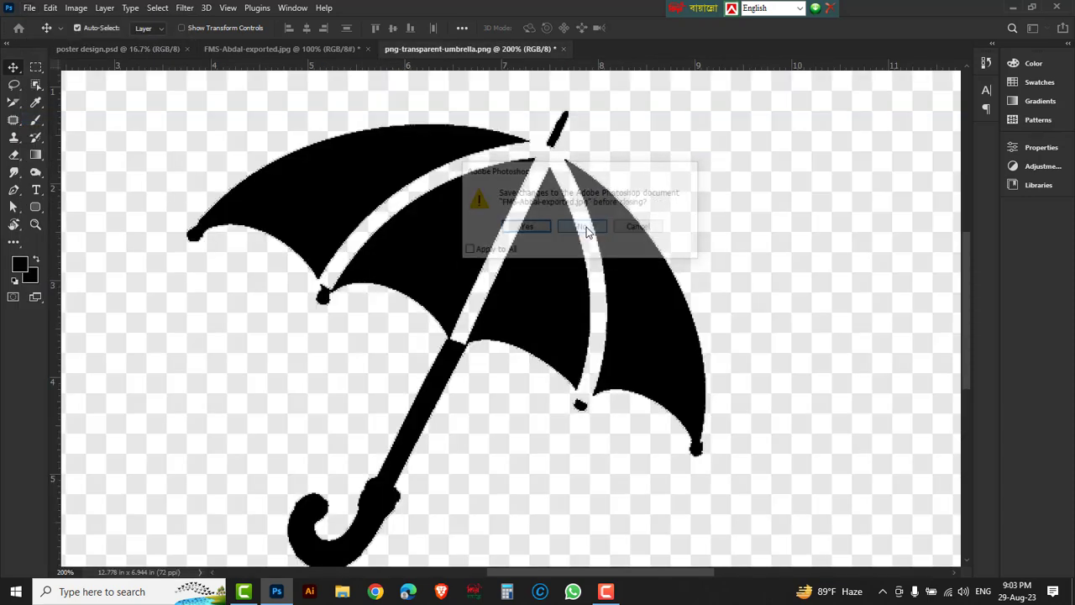
click(585, 228)
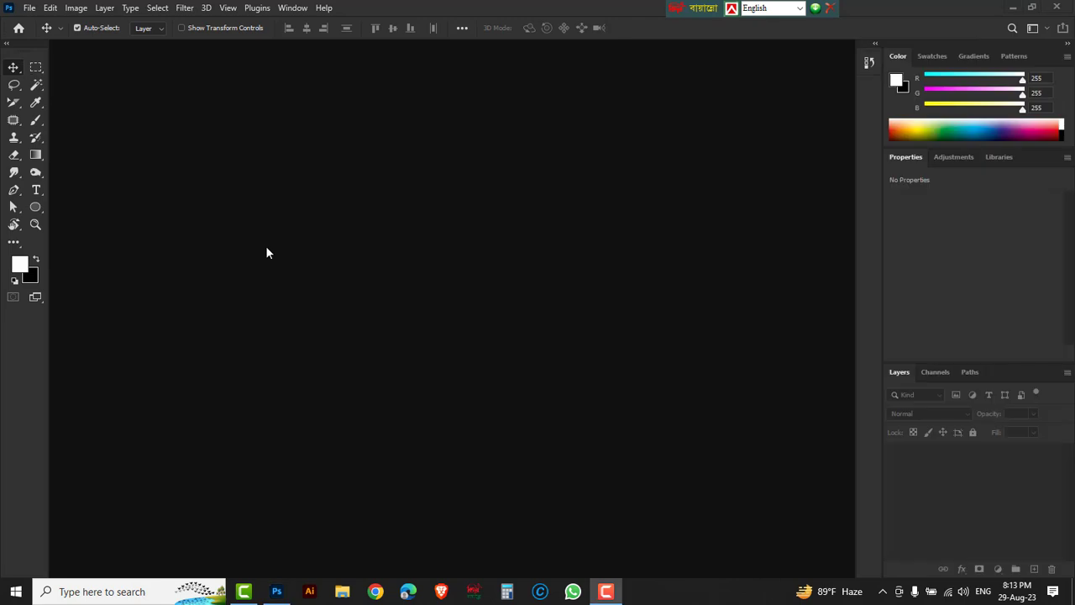
Start a new document from the custom preset, using inches and width 17.
click(29, 8)
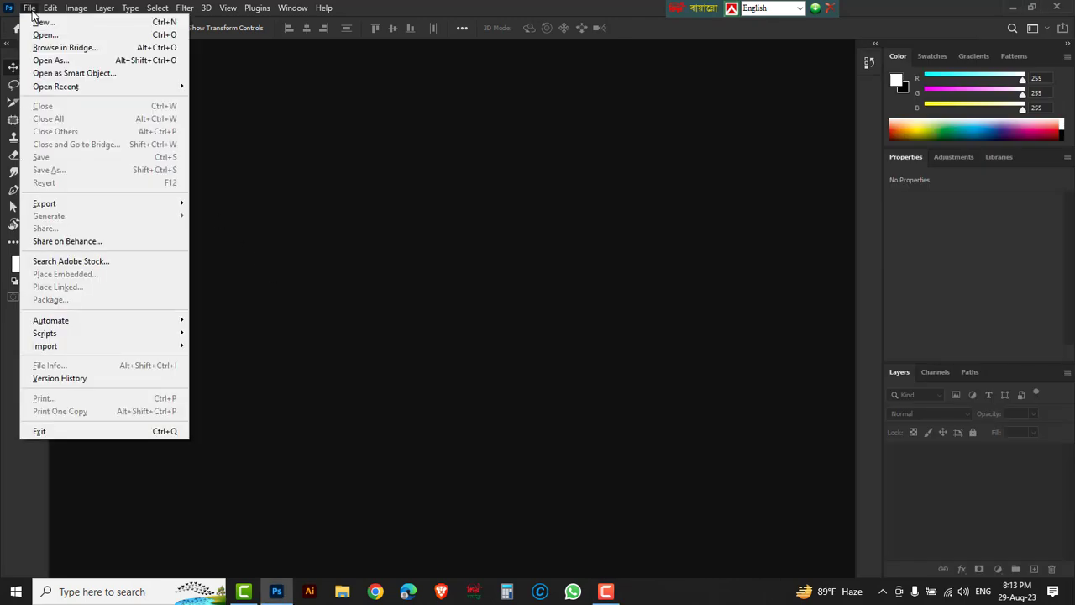
click(46, 23)
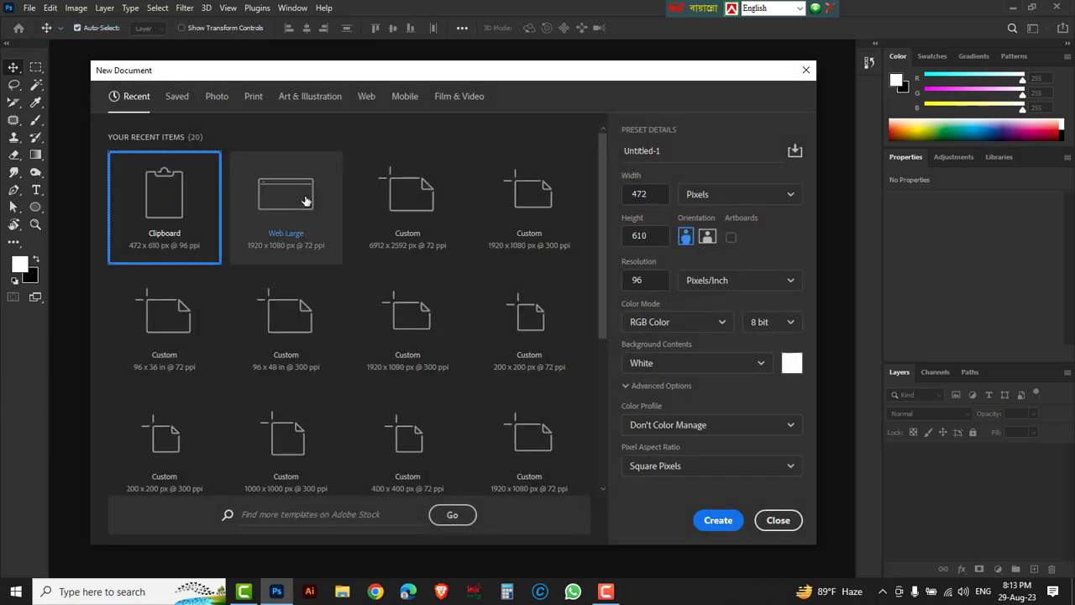
click(411, 211)
click(791, 197)
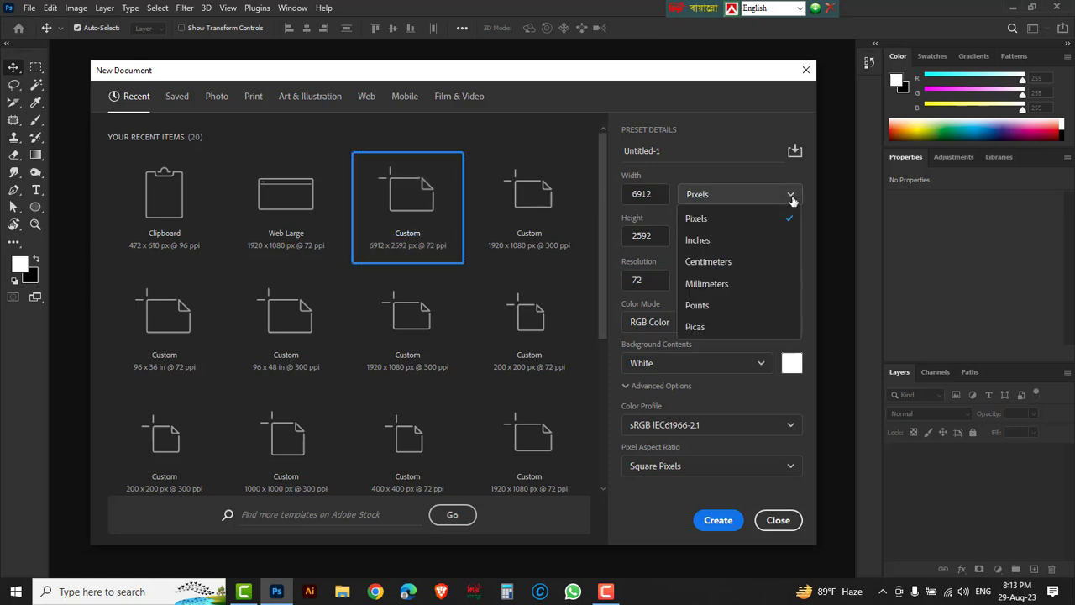
click(704, 242)
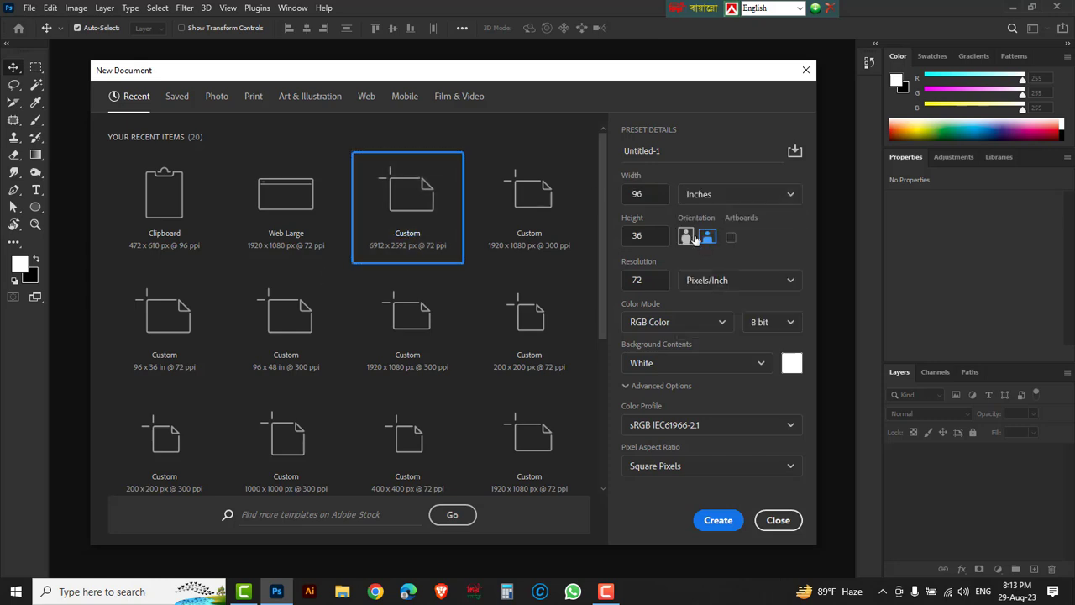
click(643, 194)
key(Tab)
Finish the page at height 22 in, 300 ppi, RGB, white background, and create it.
text(2)
text(2)
key(Tab)
click(723, 324)
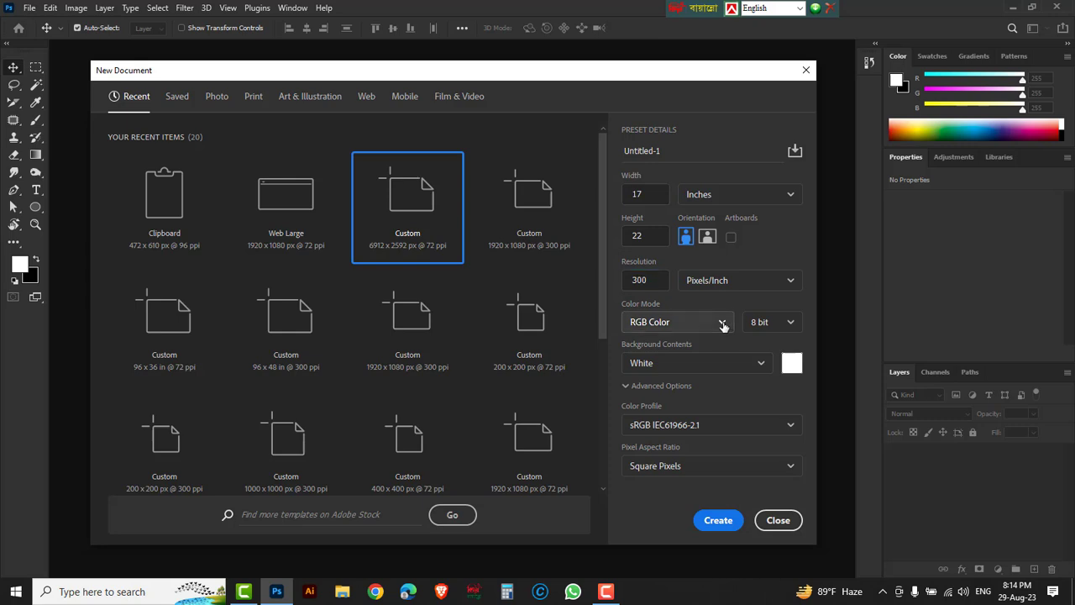
click(722, 324)
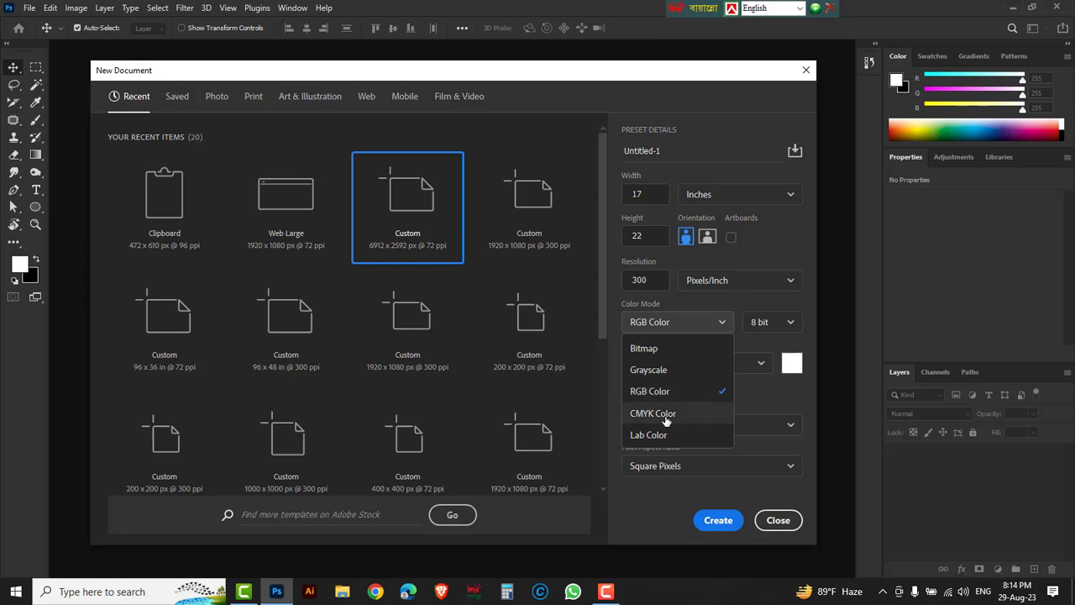
click(794, 305)
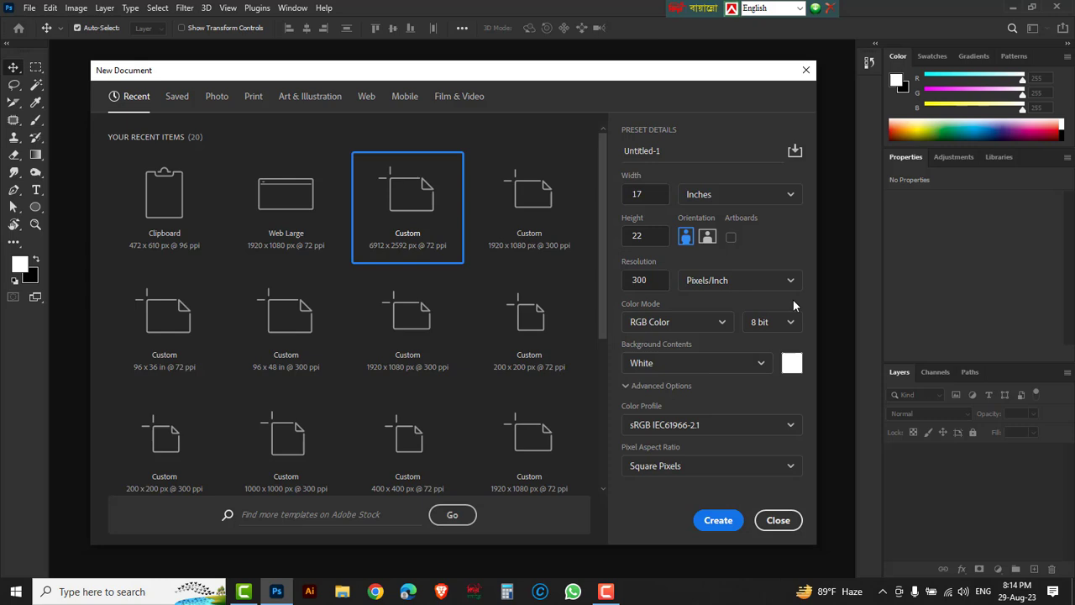
click(792, 363)
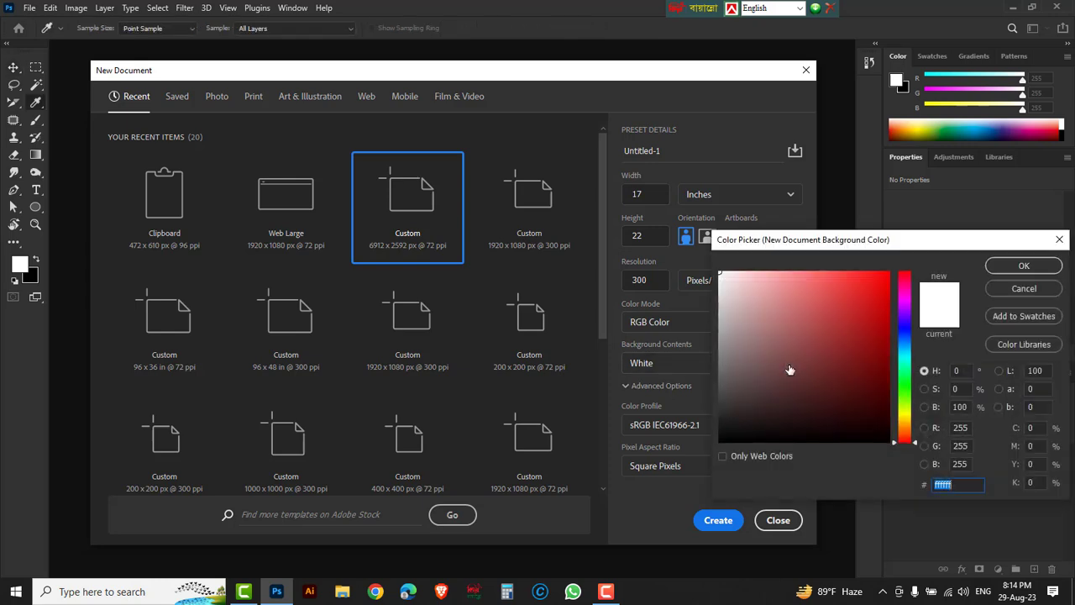
click(1022, 267)
click(719, 520)
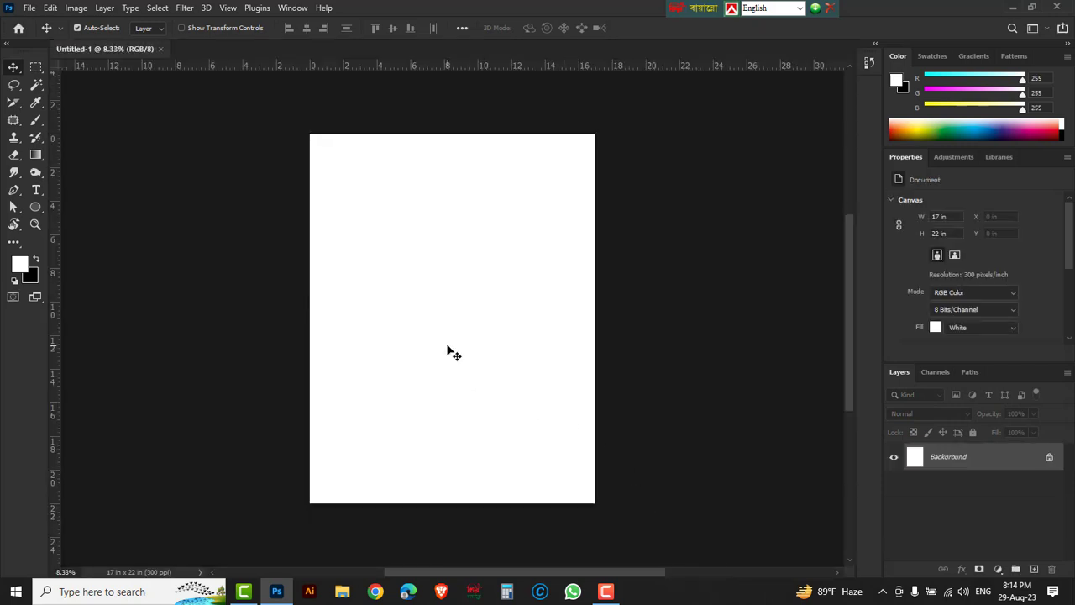
Add vertical guides at 0.5 in and 16.5 in.
click(227, 10)
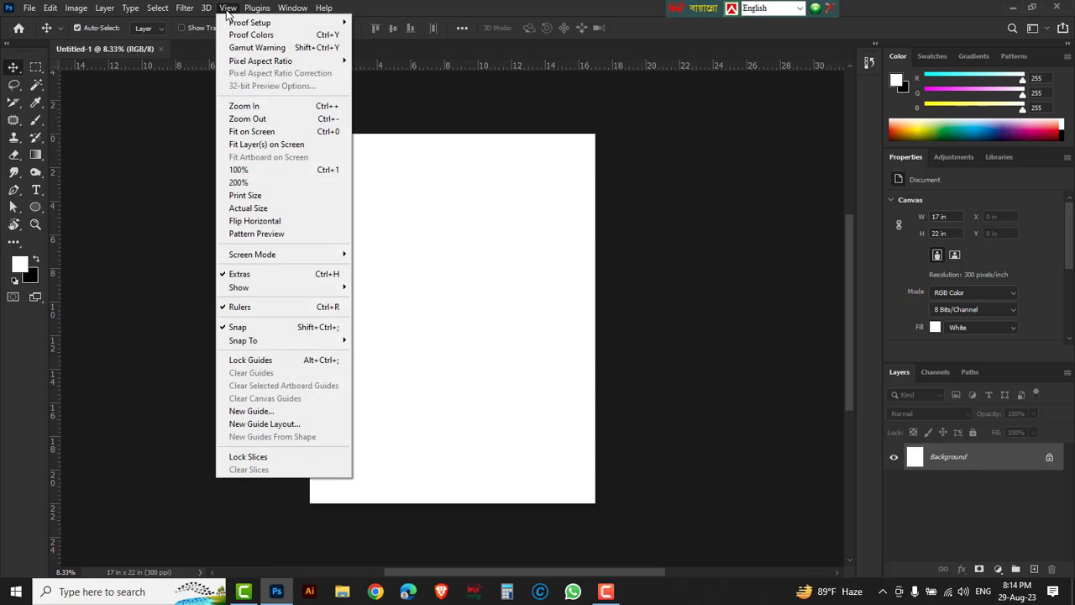
click(258, 413)
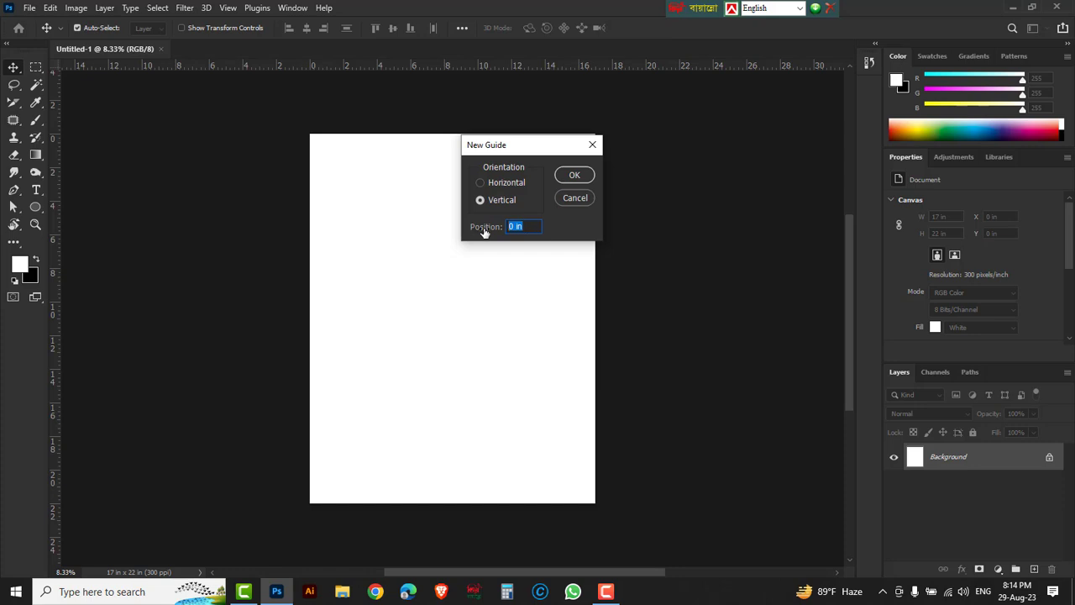
text(0)
text(.5)
click(574, 176)
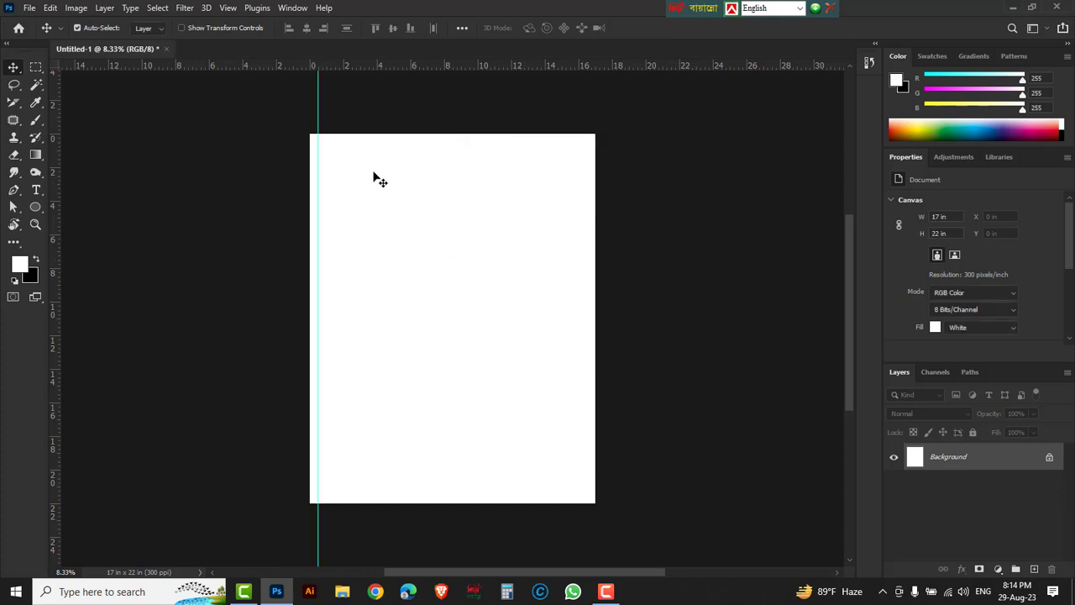
click(230, 9)
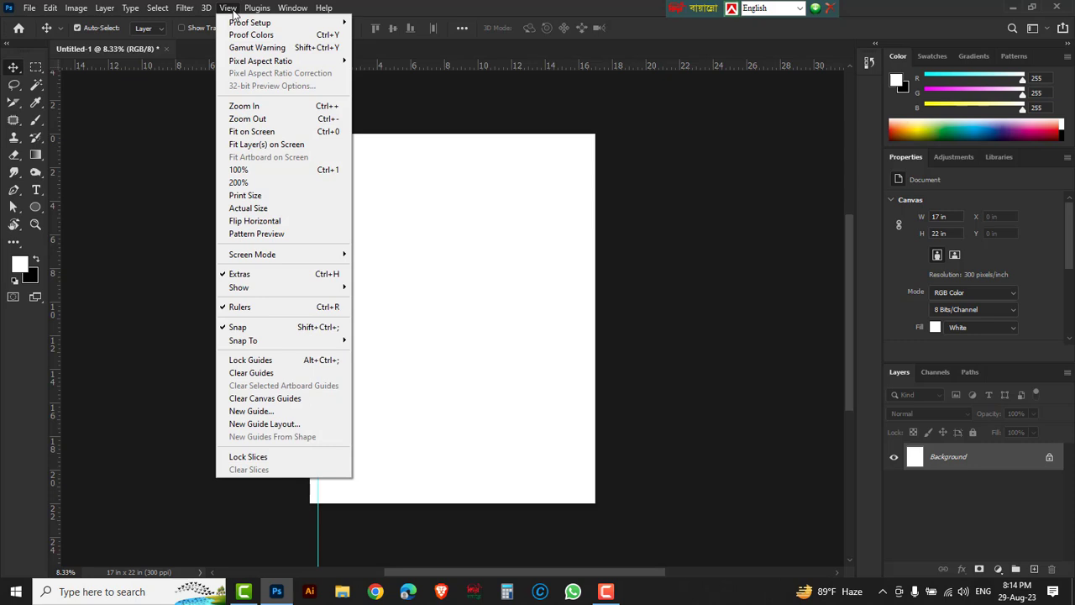
click(250, 411)
text(1)
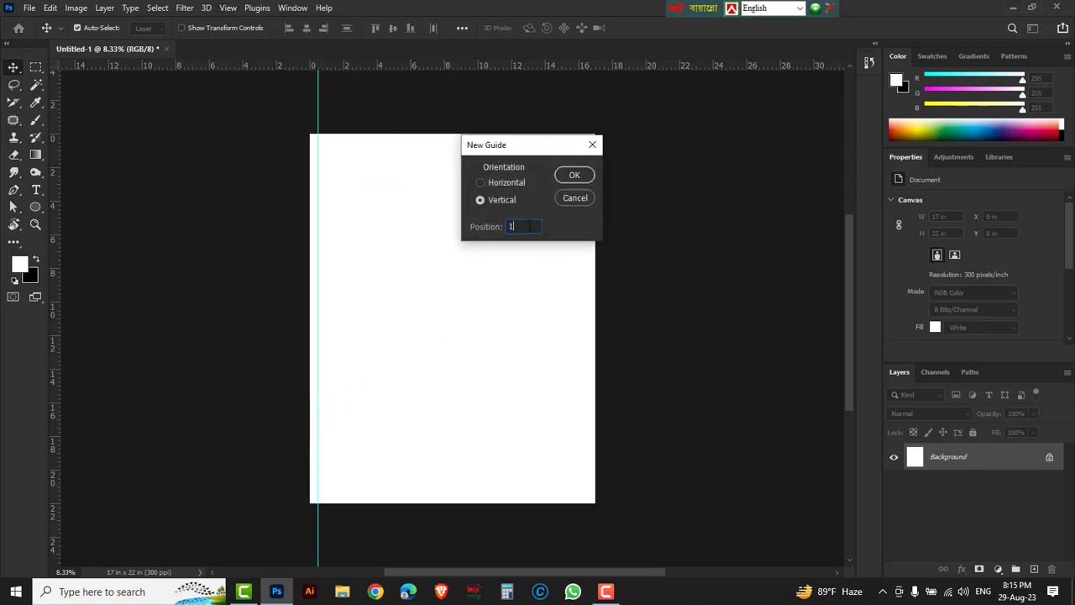
text(6.5in)
click(568, 176)
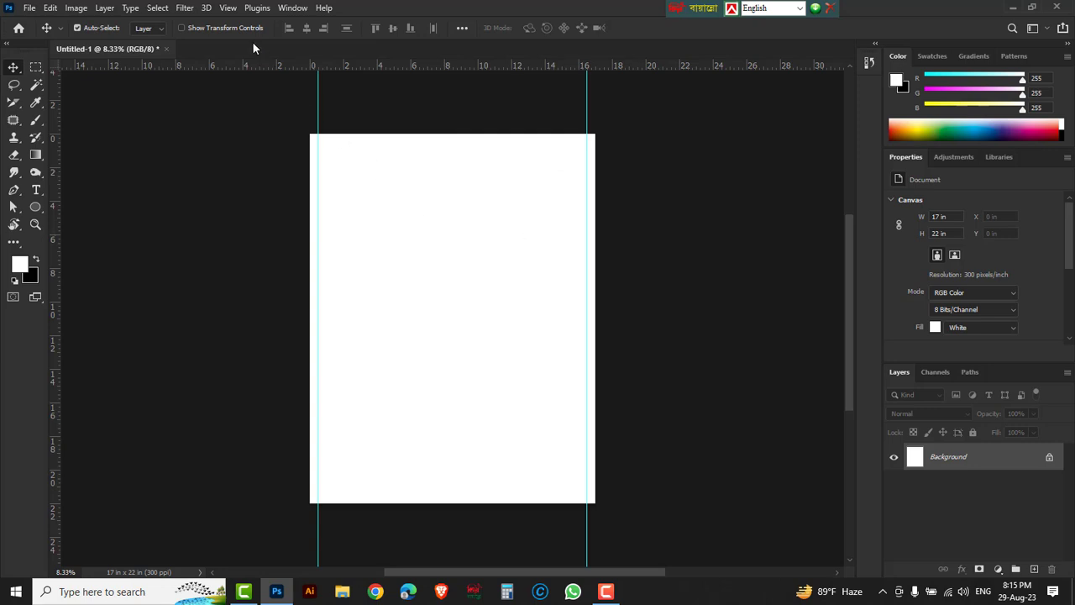
Add horizontal guides at 0.5 in and 21.5 in.
click(230, 9)
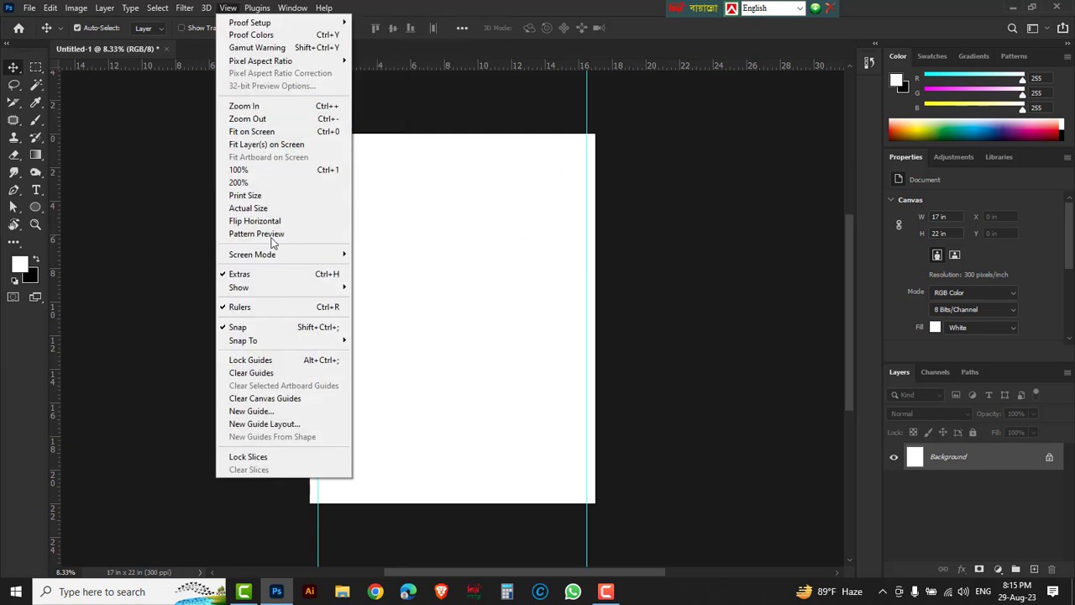
click(251, 411)
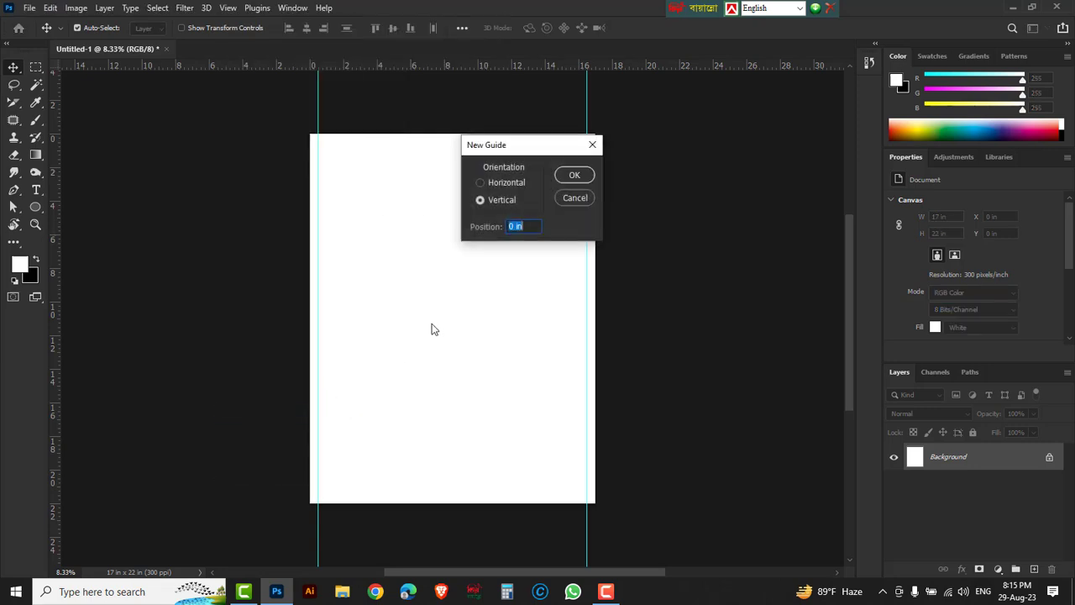
click(490, 183)
click(484, 228)
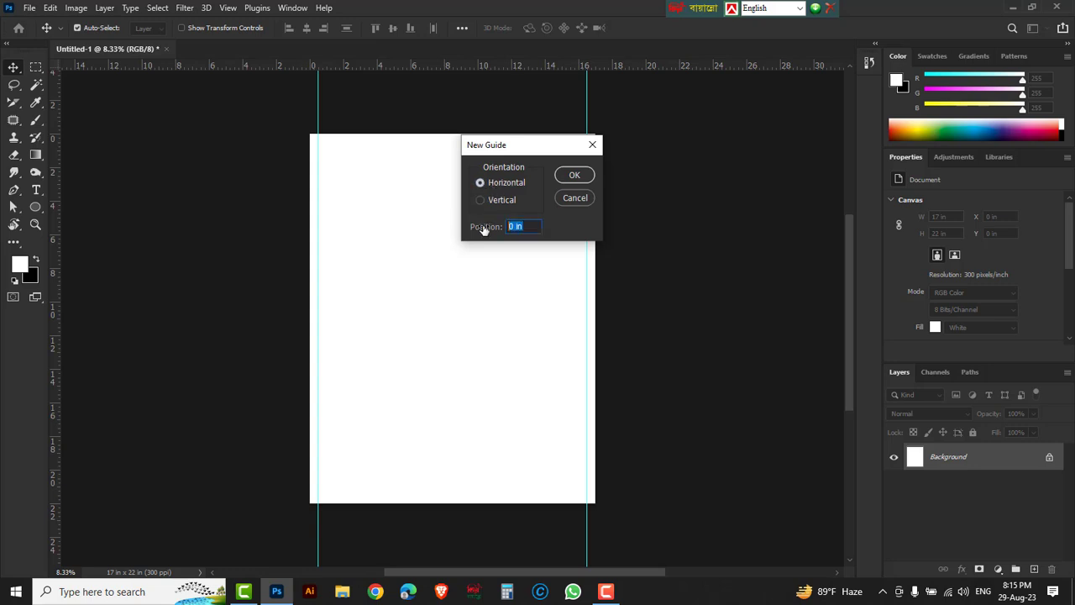
text(0.5)
click(574, 174)
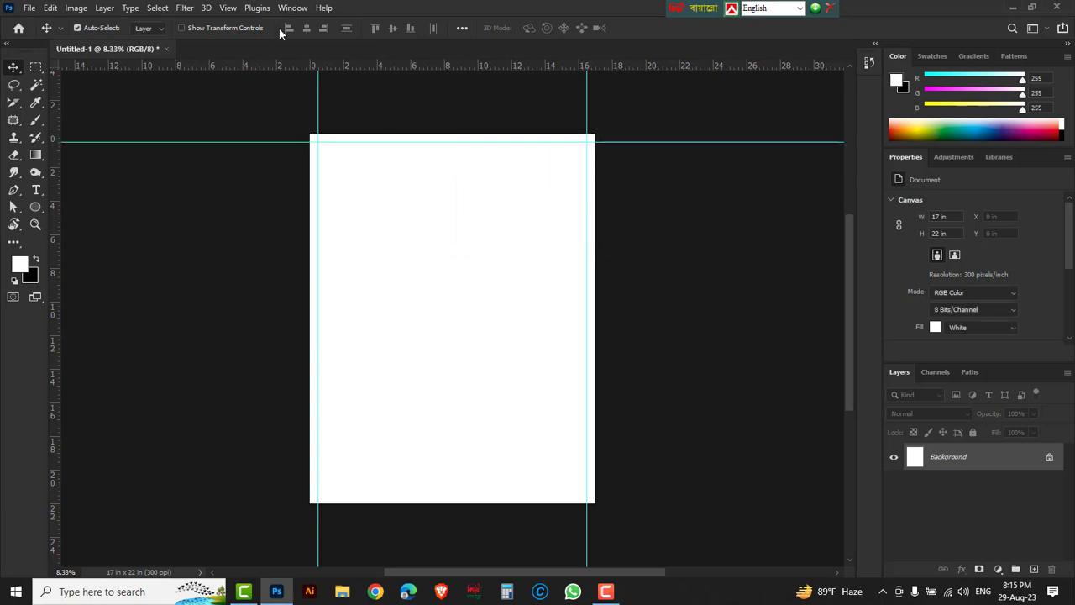
click(228, 7)
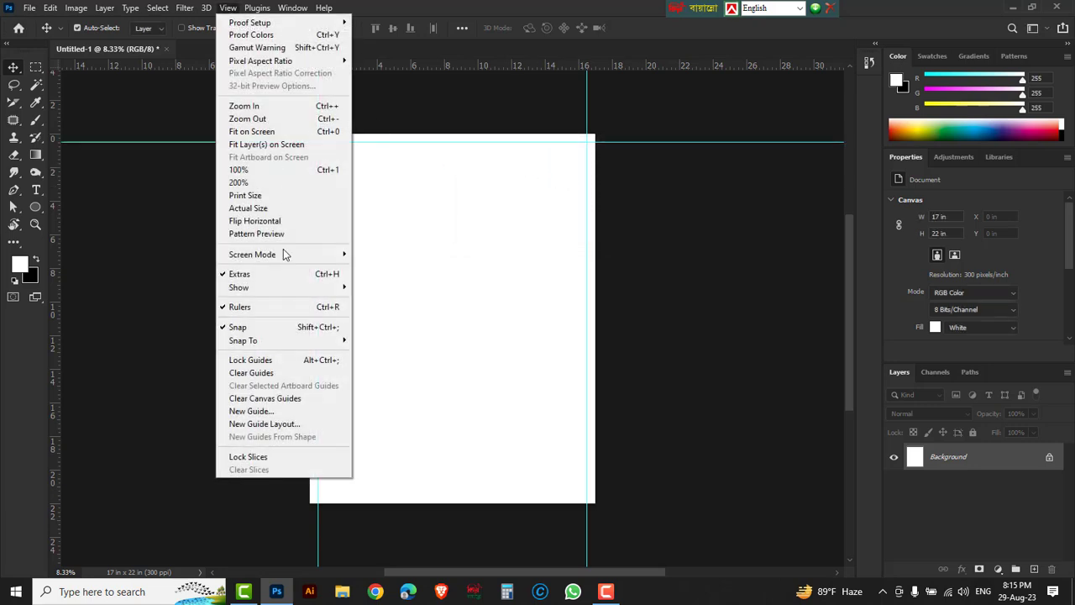
click(252, 411)
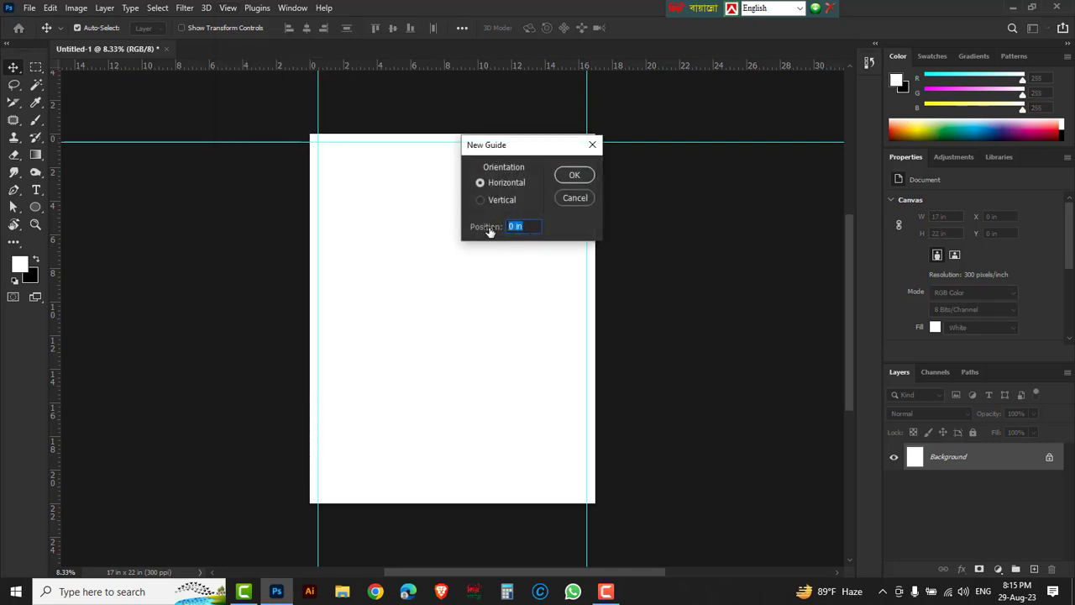
text(21.5)
text(in)
click(568, 178)
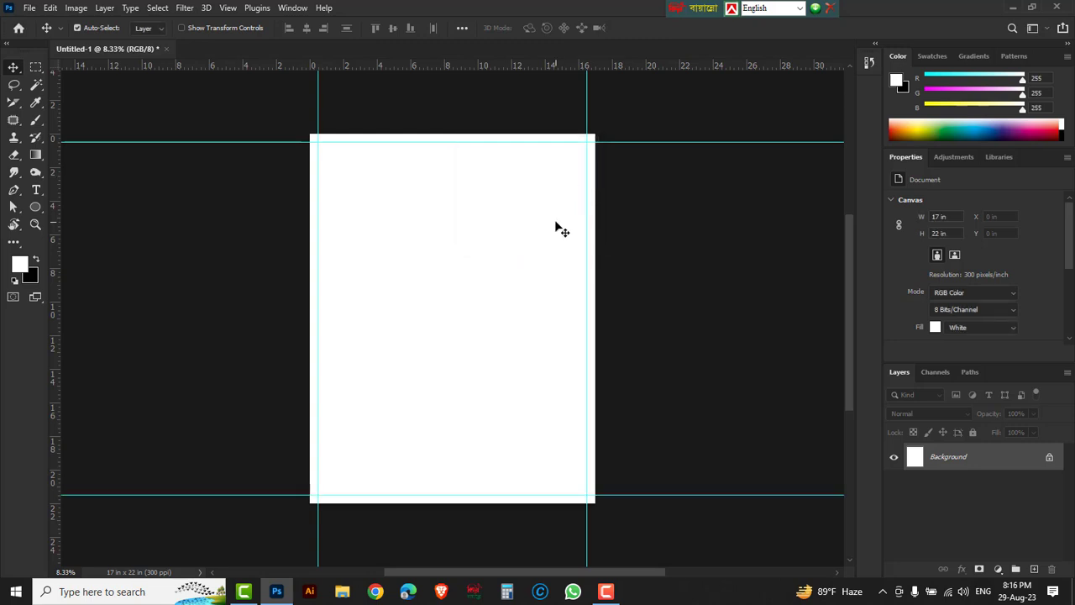
Draw a rectangular selection inside the margin guides, then deselect it.
click(35, 67)
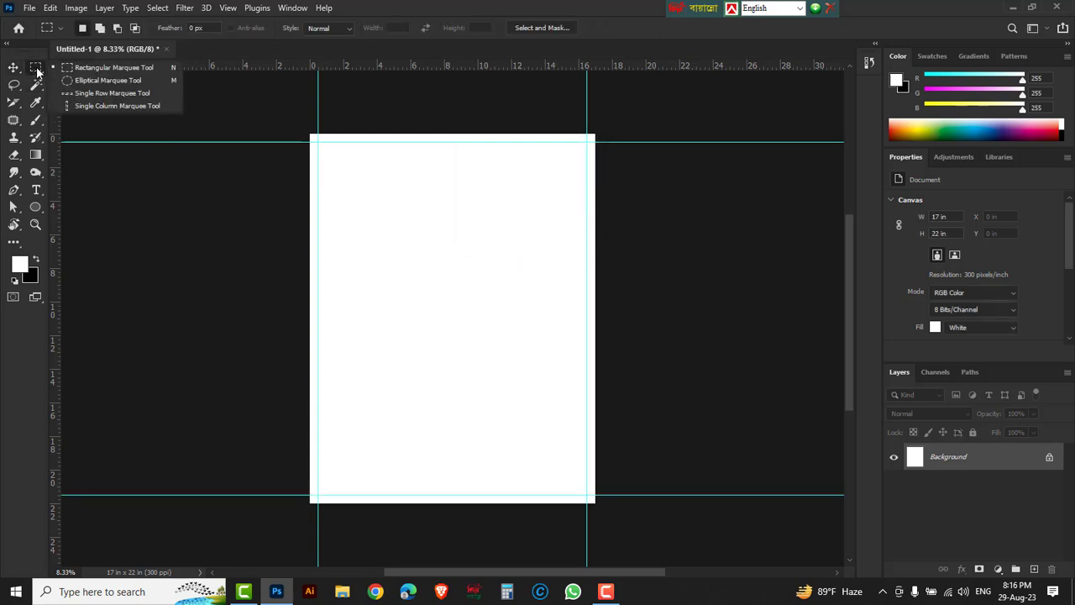
click(107, 71)
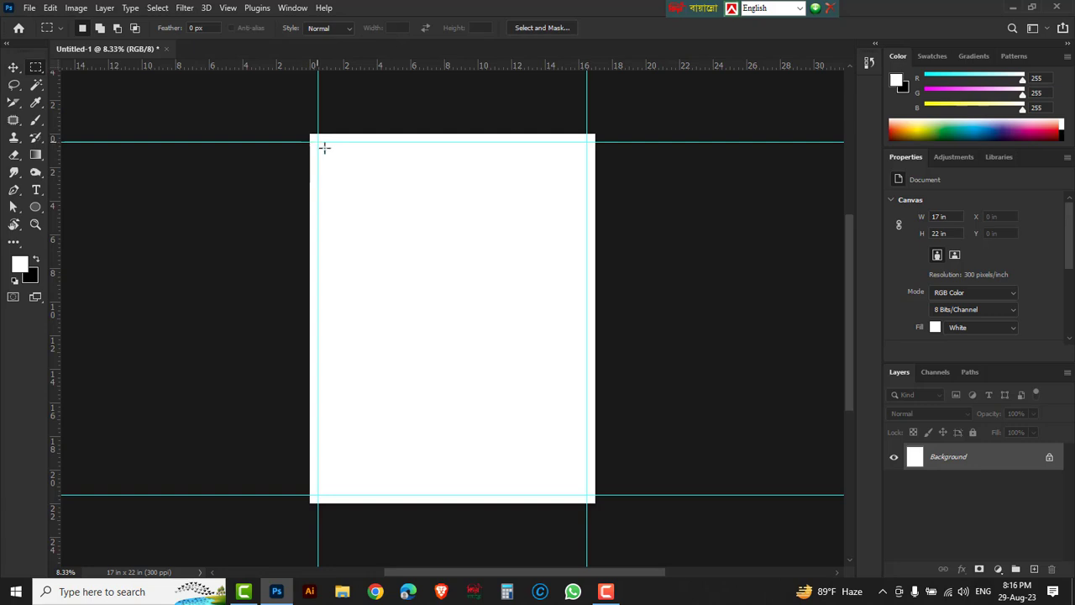
drag(324, 148, 588, 495)
key(ctrl+d)
Add vertical and horizontal centre guides, leaving the canvas untransformed and deselected.
key(ctrl+t)
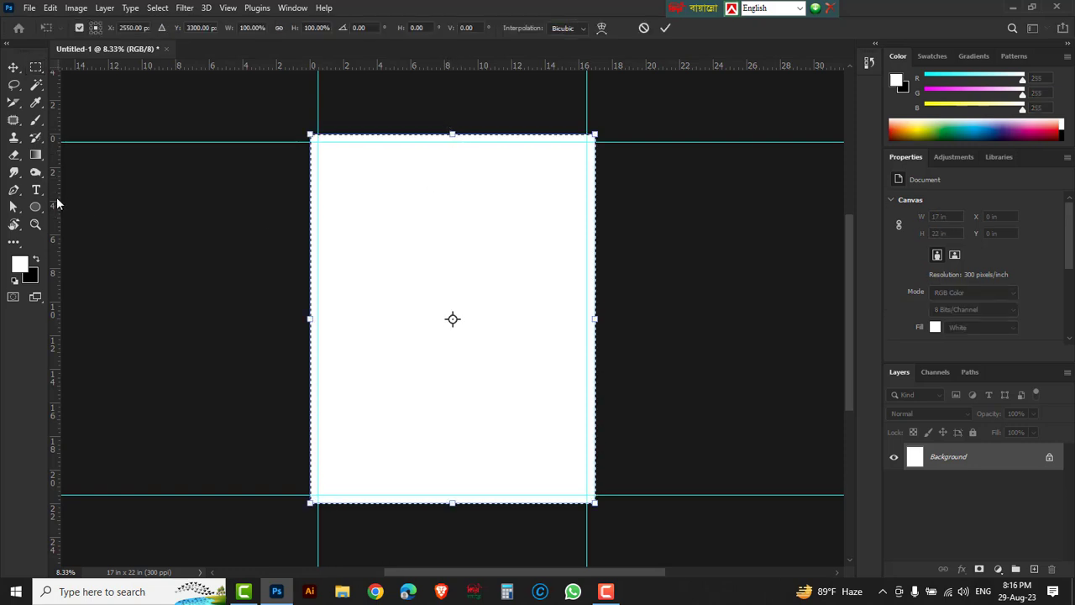
drag(56, 196, 452, 279)
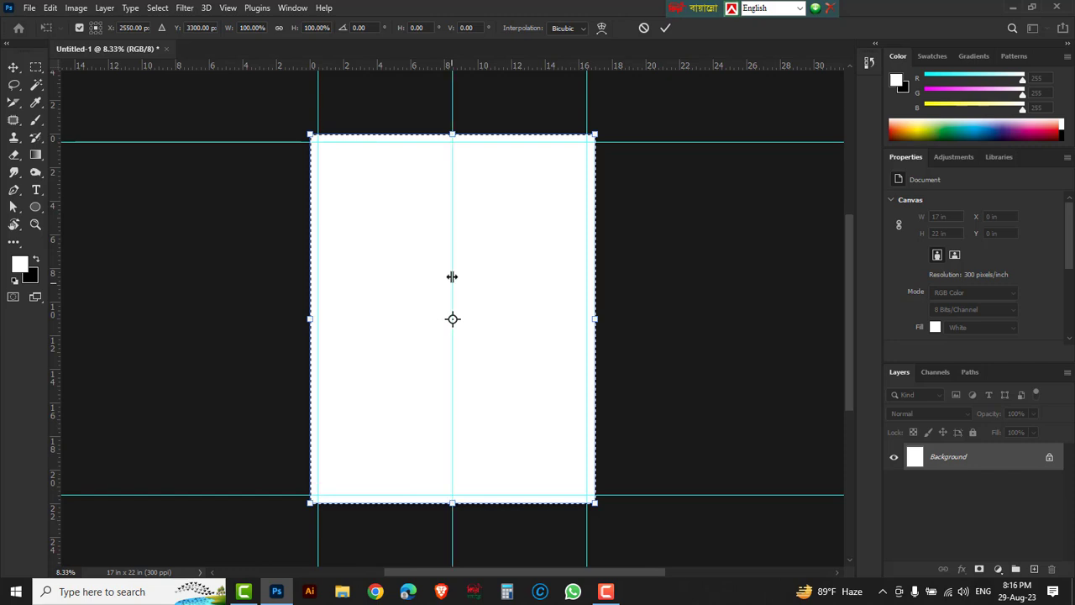
drag(477, 70, 480, 319)
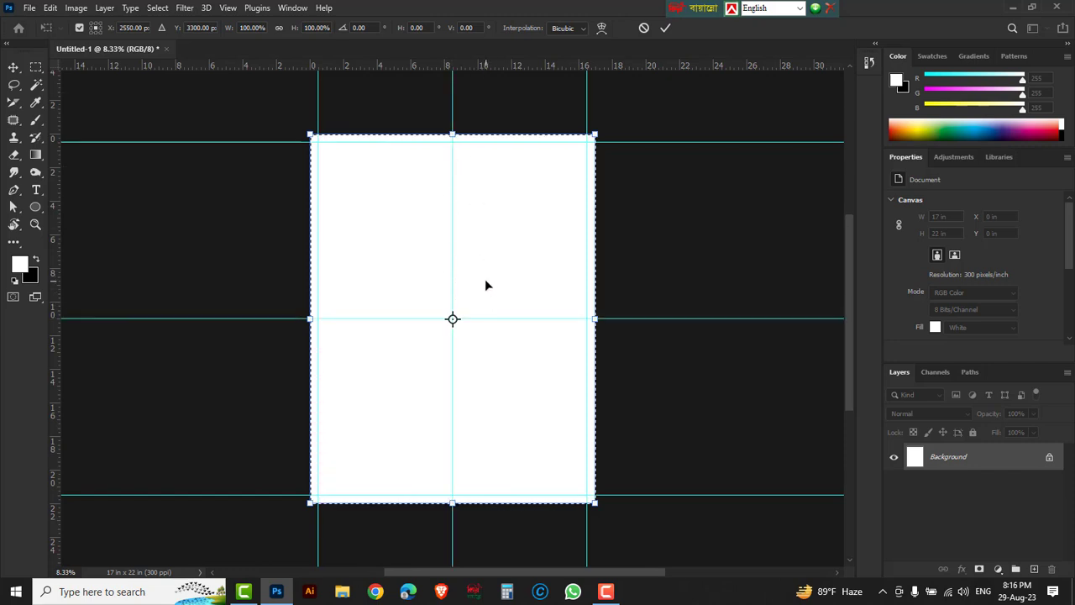
key(Return)
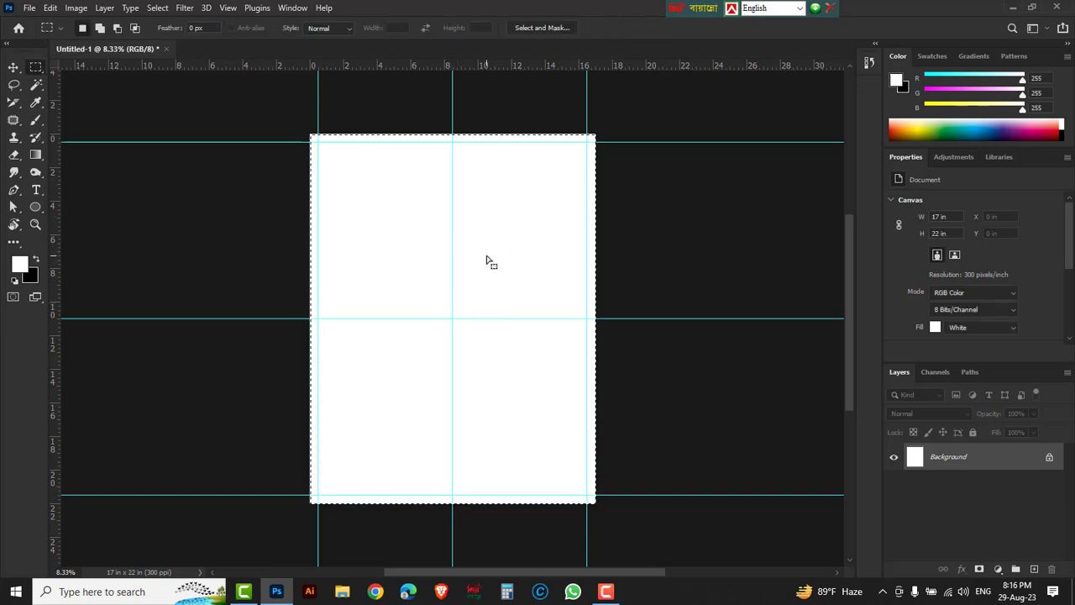
key(ctrl+d)
Zoom in on the top of the page and set up the Horizontal Type Tool with colour 000000.
ctrl+click(457, 154)
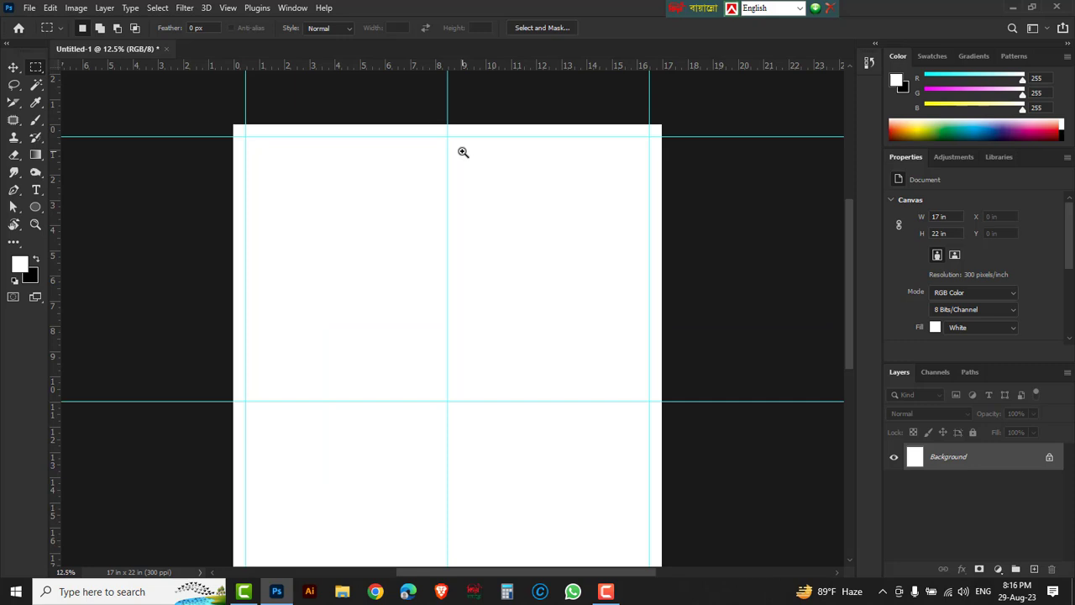
ctrl+click(457, 154)
ctrl+click(457, 154)
ctrl+click(457, 154)
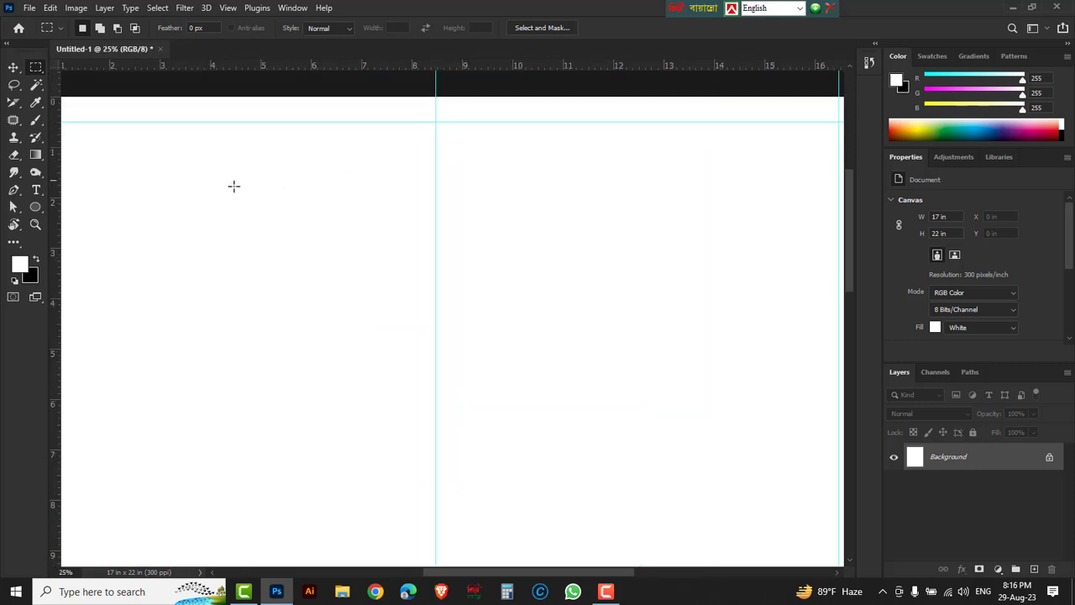
click(37, 192)
right_click(37, 193)
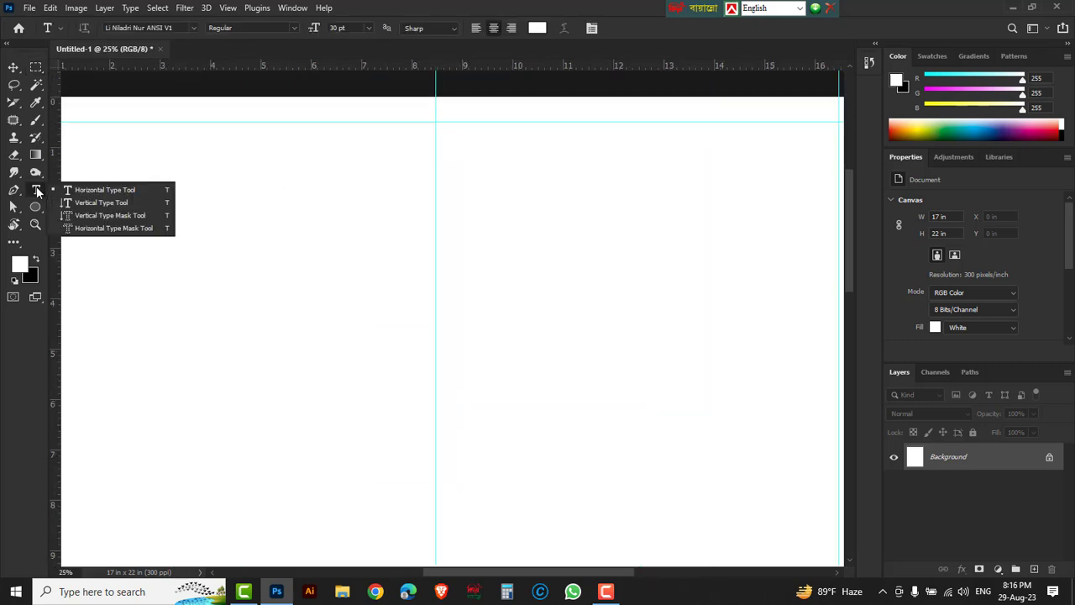
click(94, 197)
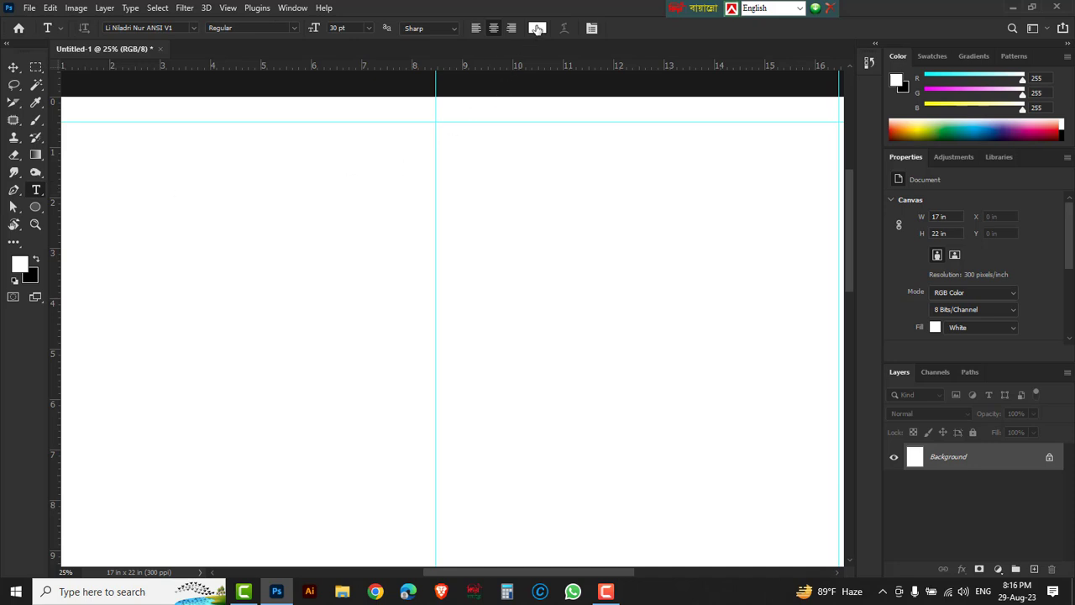
click(537, 28)
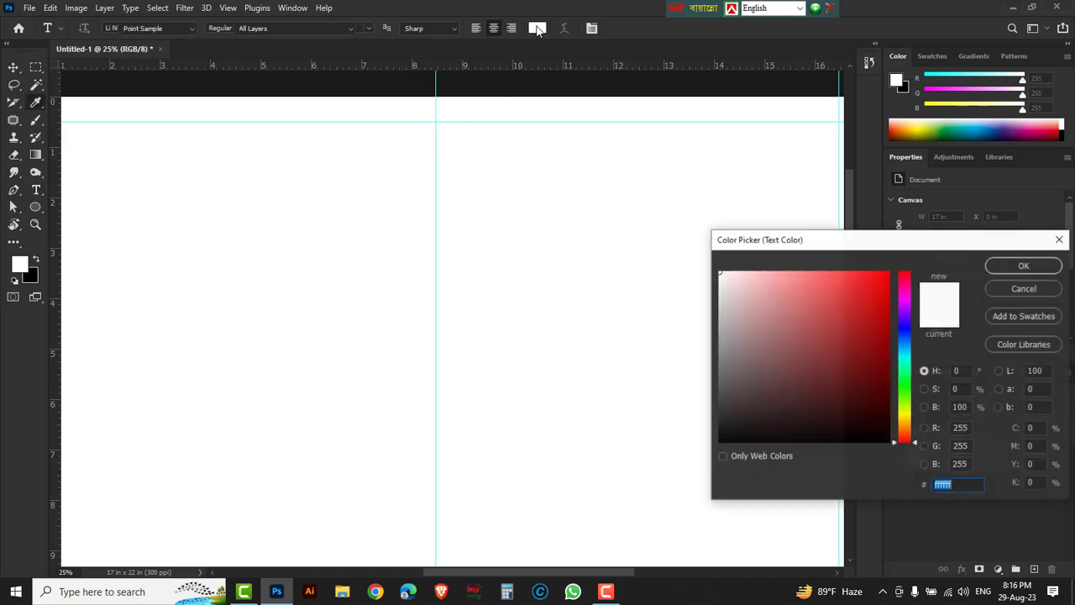
text(000000)
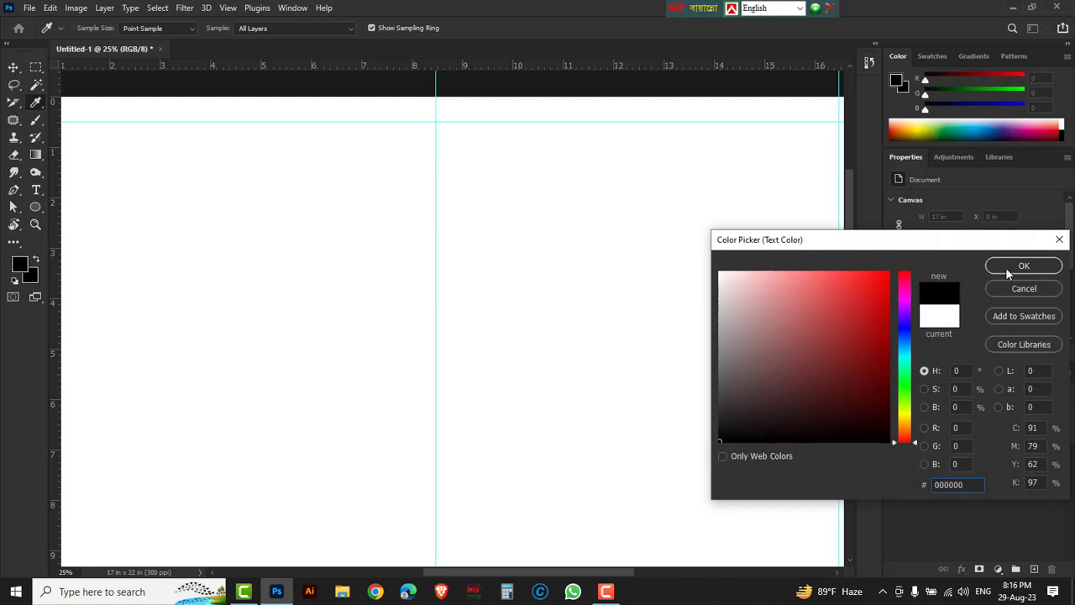
click(1024, 265)
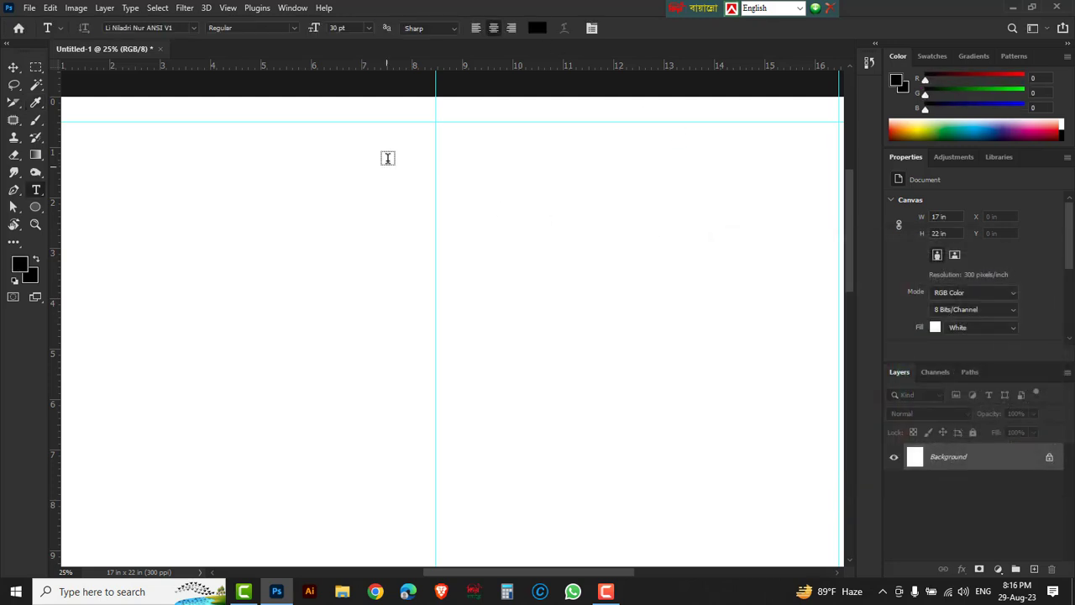
Choose the SutonnyMJ Bold font and switch keyboard input to Bijoy Classic.
click(192, 28)
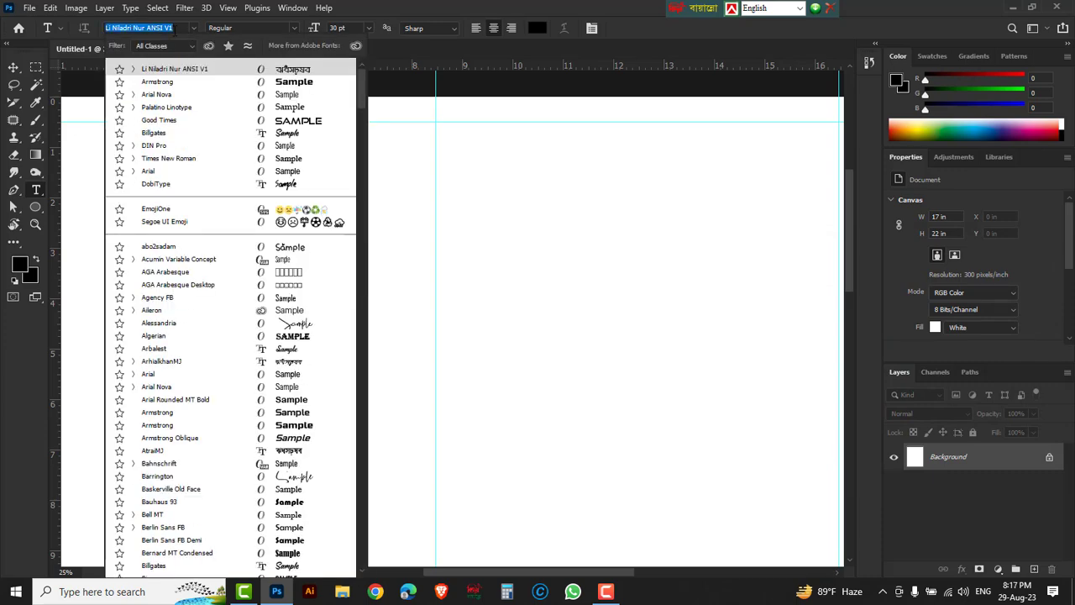
text(sut)
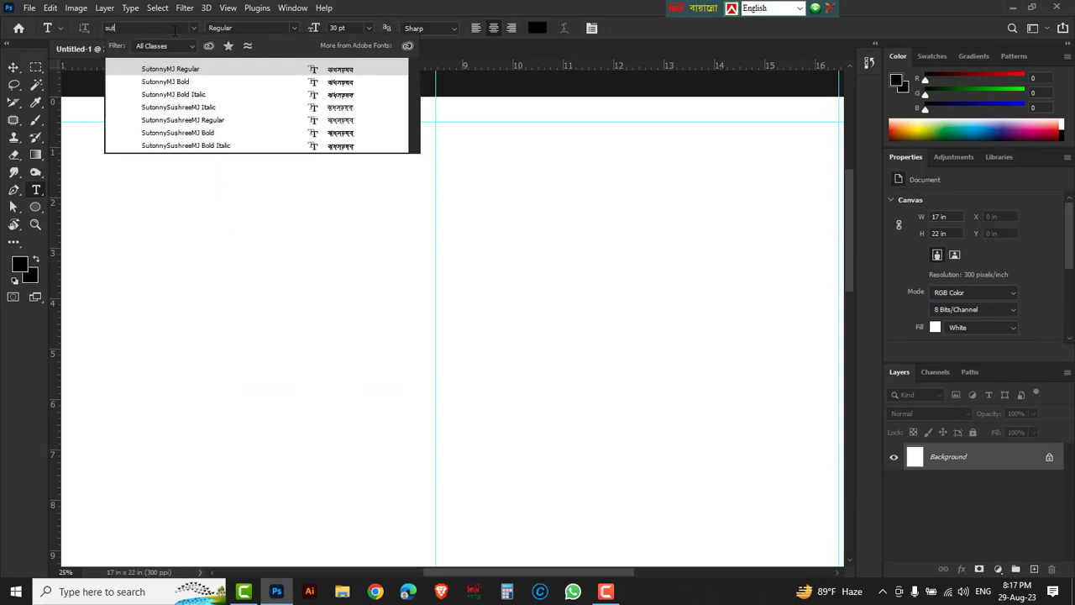
click(183, 84)
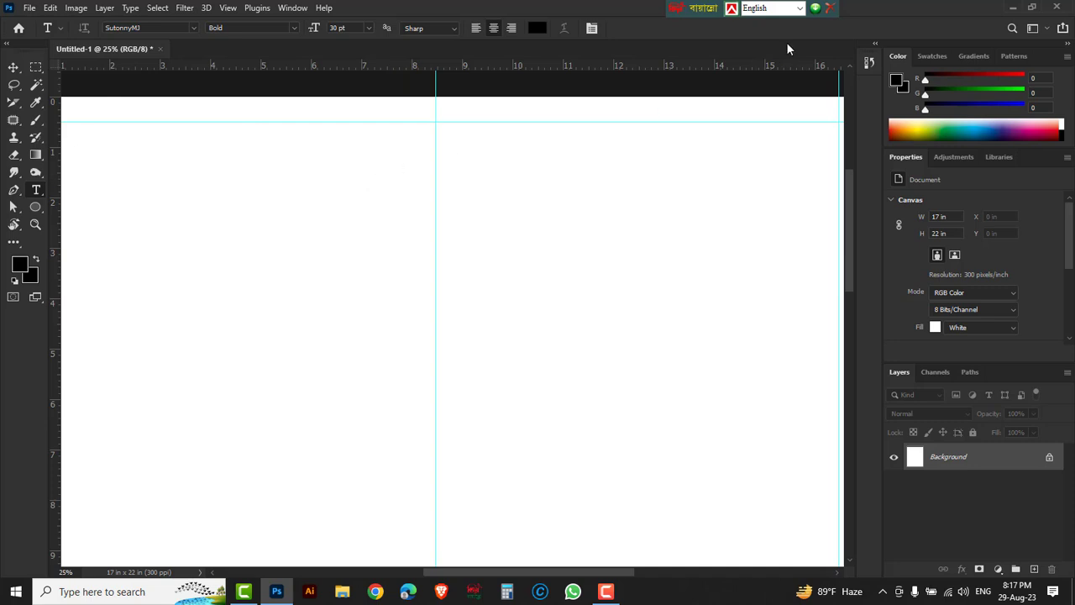
click(801, 8)
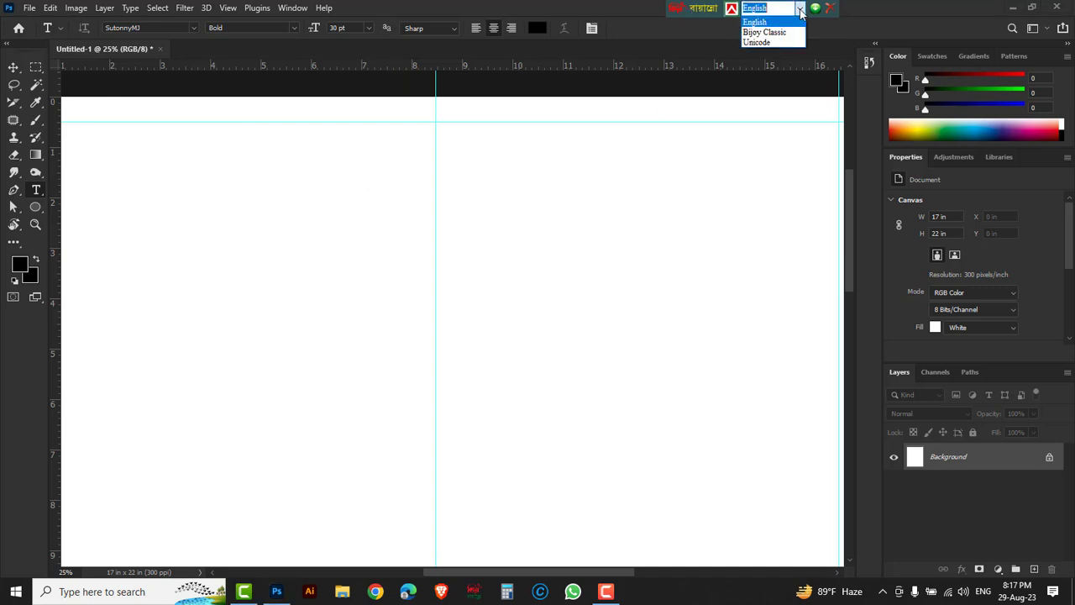
click(777, 33)
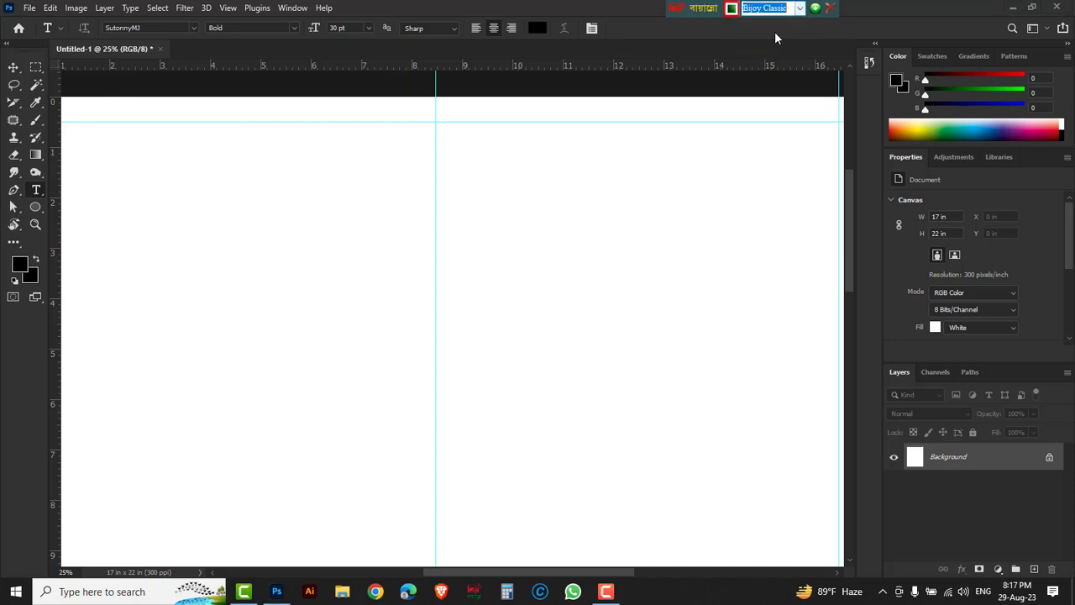
Type the line বিসমিল্লাহির রাহমানির রাহিম near the top of the page.
click(386, 152)
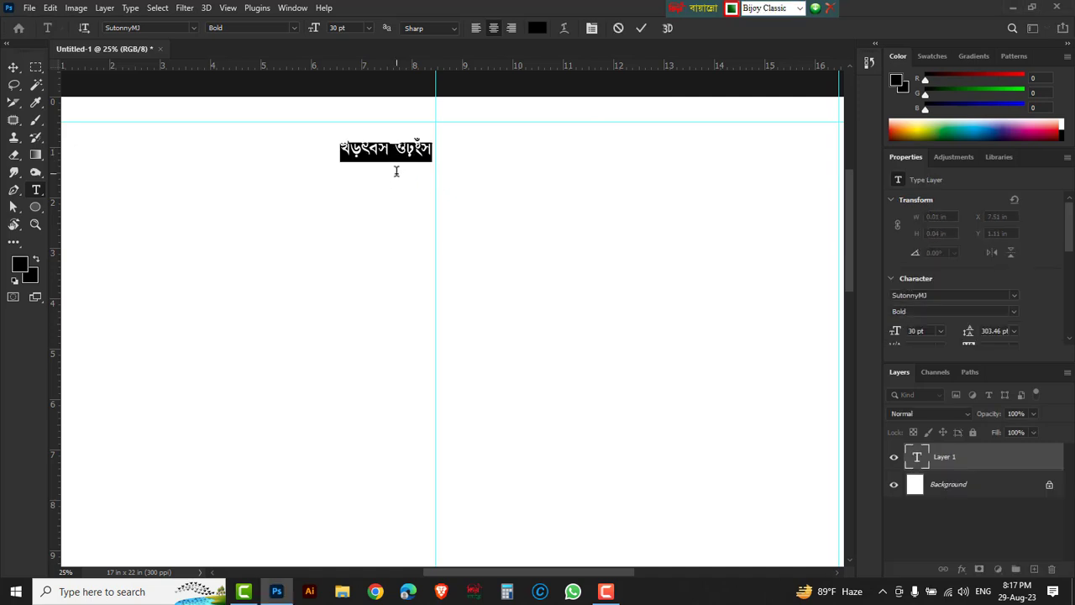
text(বি)
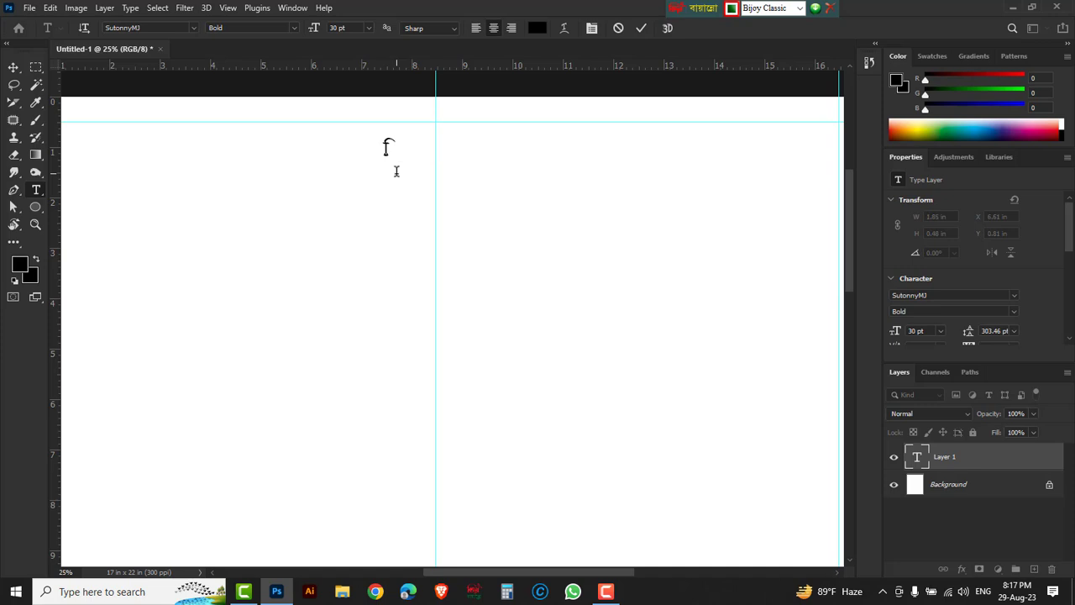
text(সমিল্লা)
text(হির রাহমানির)
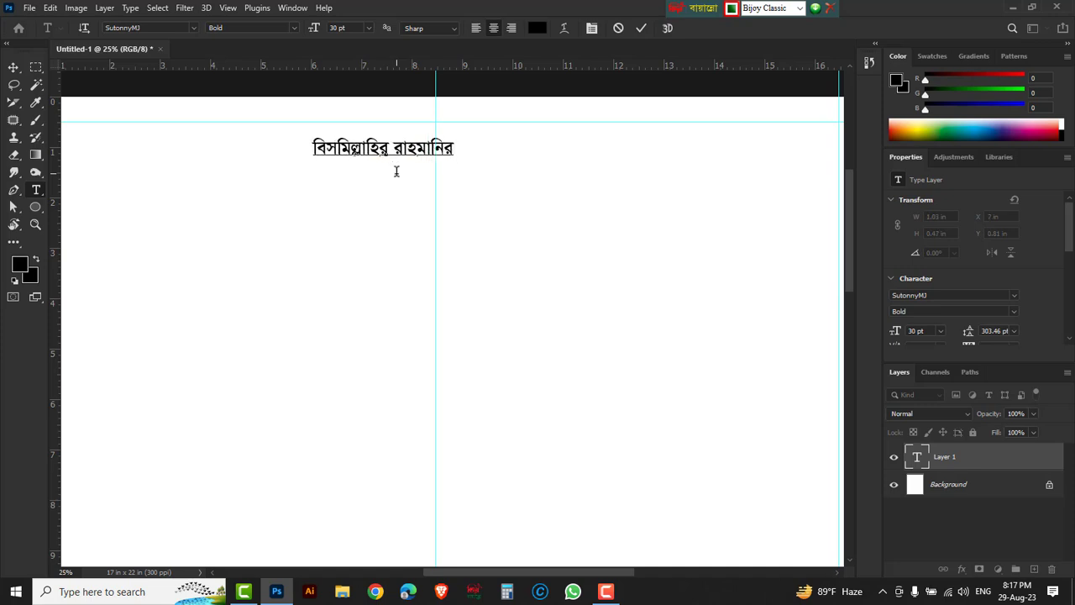
text( রাহিম)
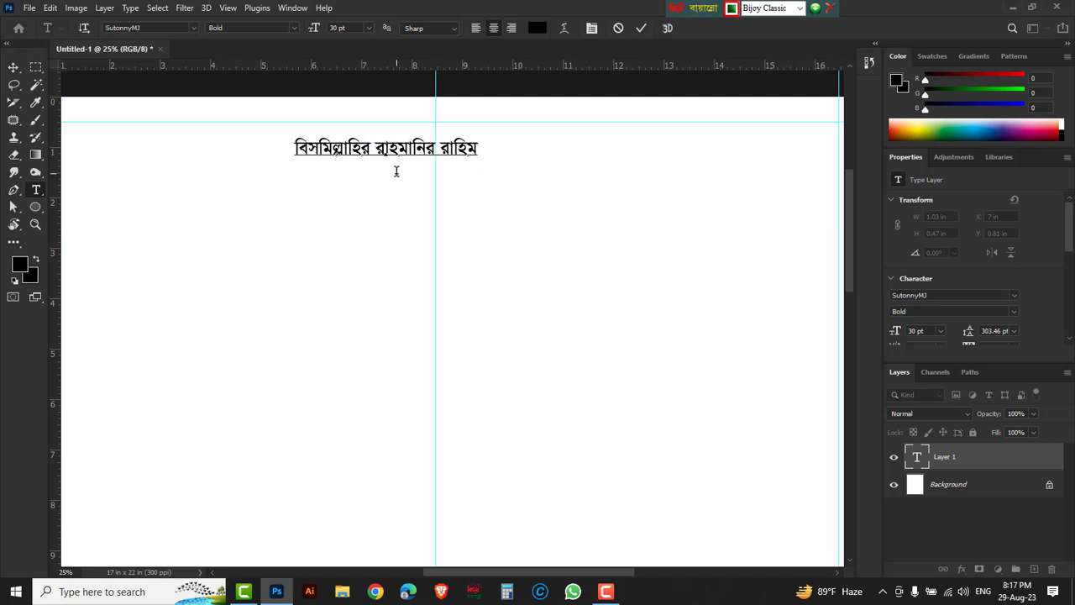
click(13, 69)
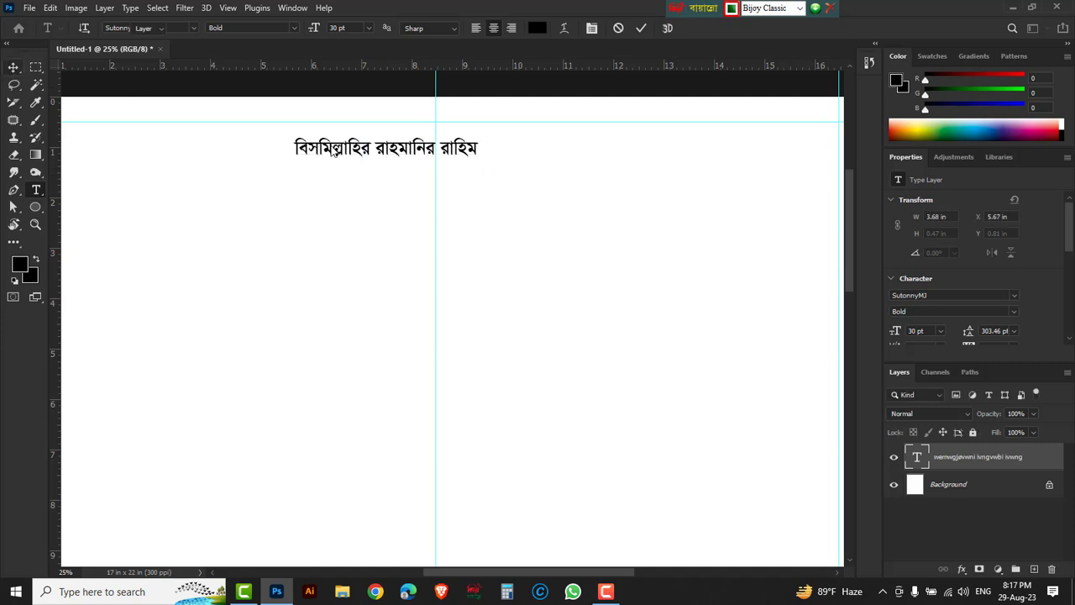
Move and nudge the Bengali line so it sits centred on the centre guide.
drag(385, 154, 432, 141)
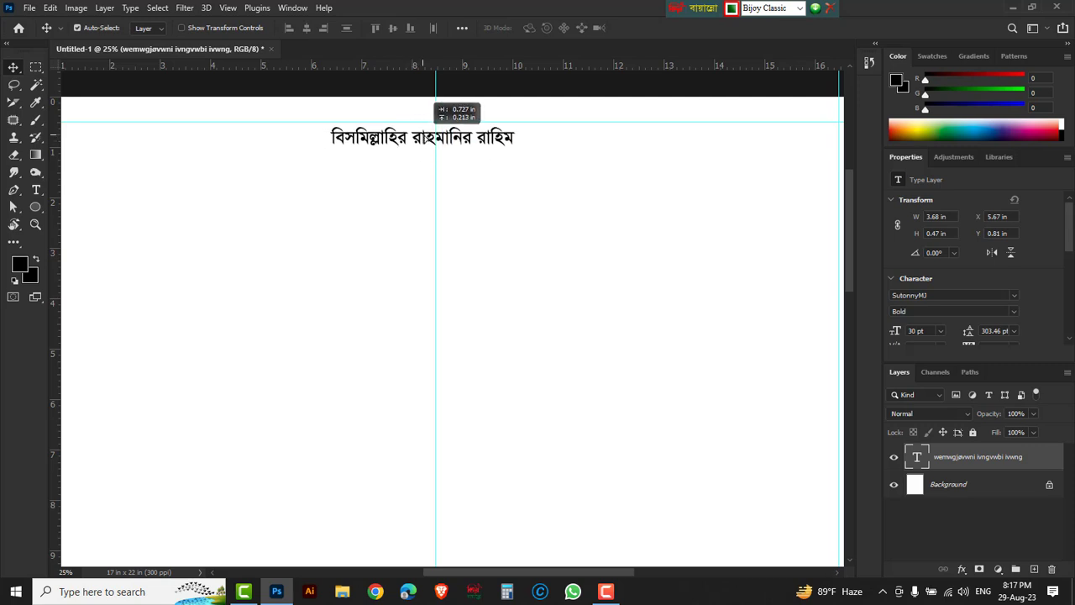
key(ctrl+t)
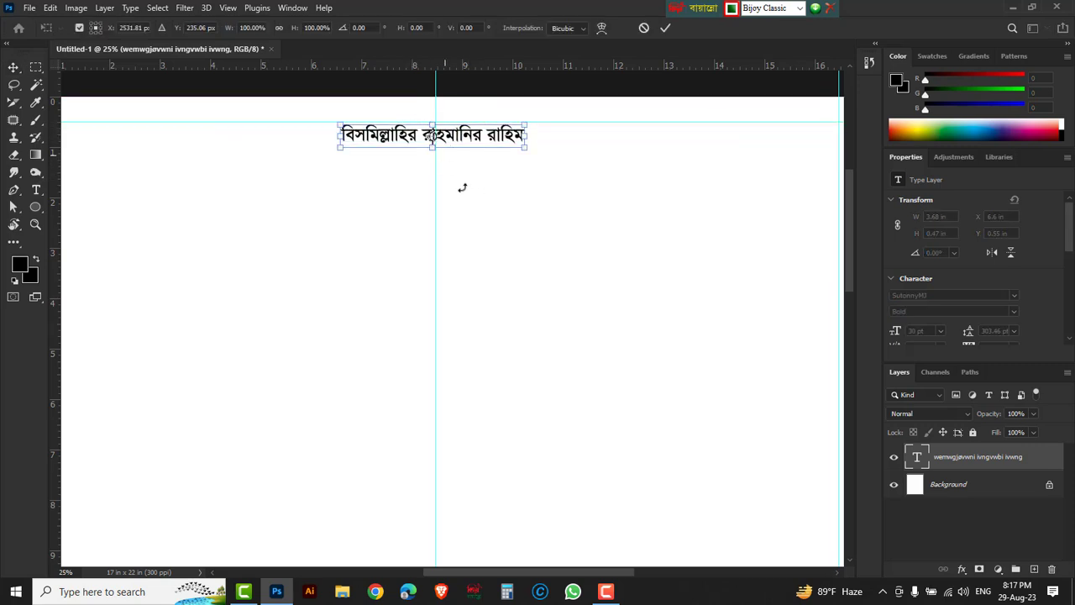
key(Right)
key(Right)
key(Right)
key(Right)
key(Right)
key(Right)
key(Right)
key(Right)
key(Right)
key(Right)
key(Right)
key(Right)
key(Right)
key(Right)
key(Right)
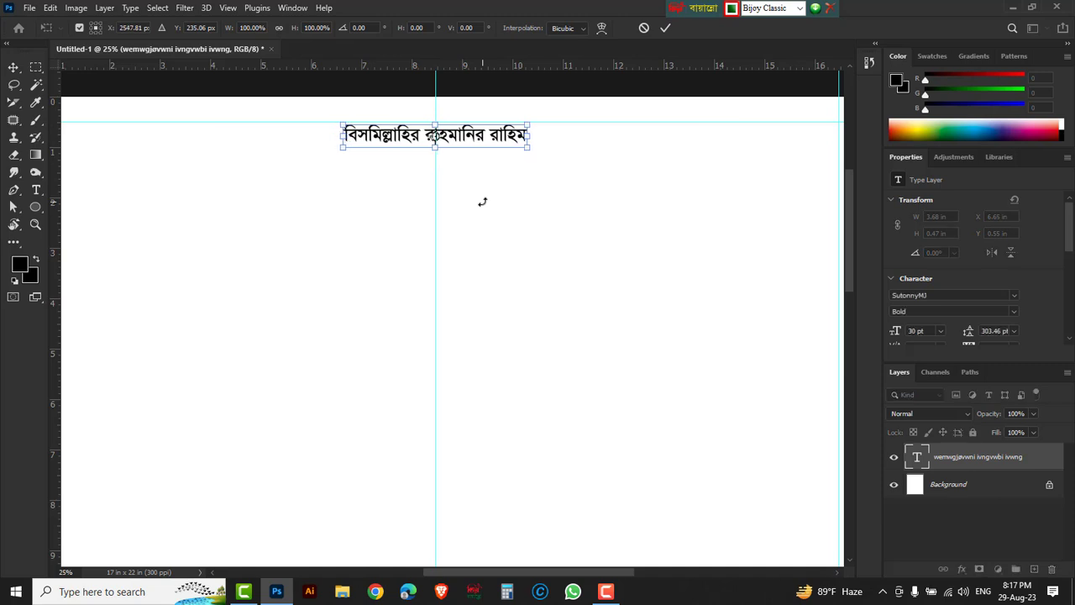
key(Up)
key(Up)
key(Up)
key(Up)
key(Up)
key(Up)
key(Up)
key(Up)
key(Up)
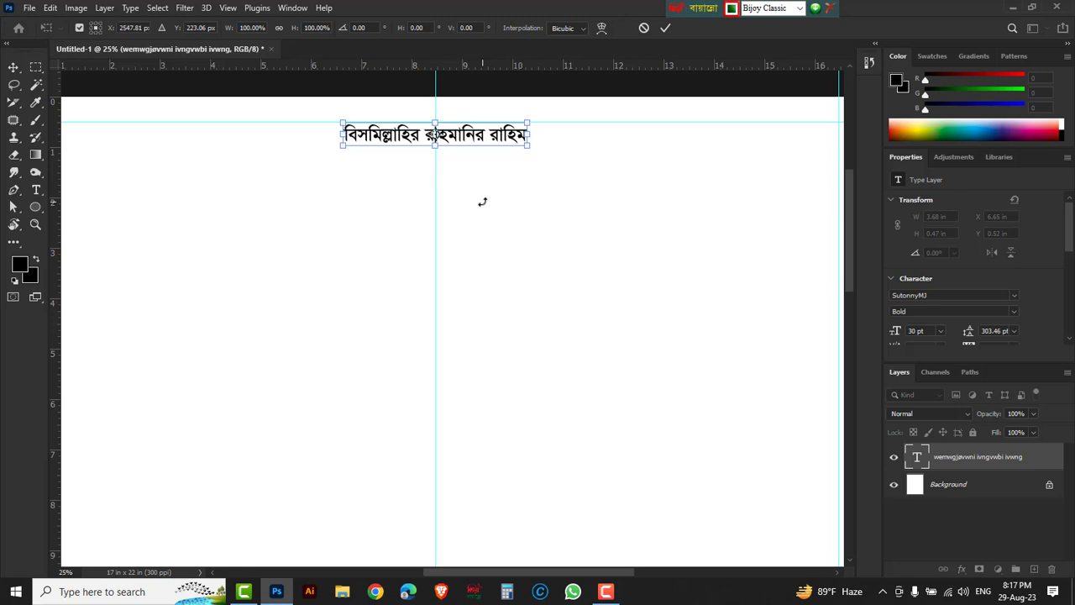
key(Up)
key(Up)
key(Up)
key(Down)
key(Down)
key(Down)
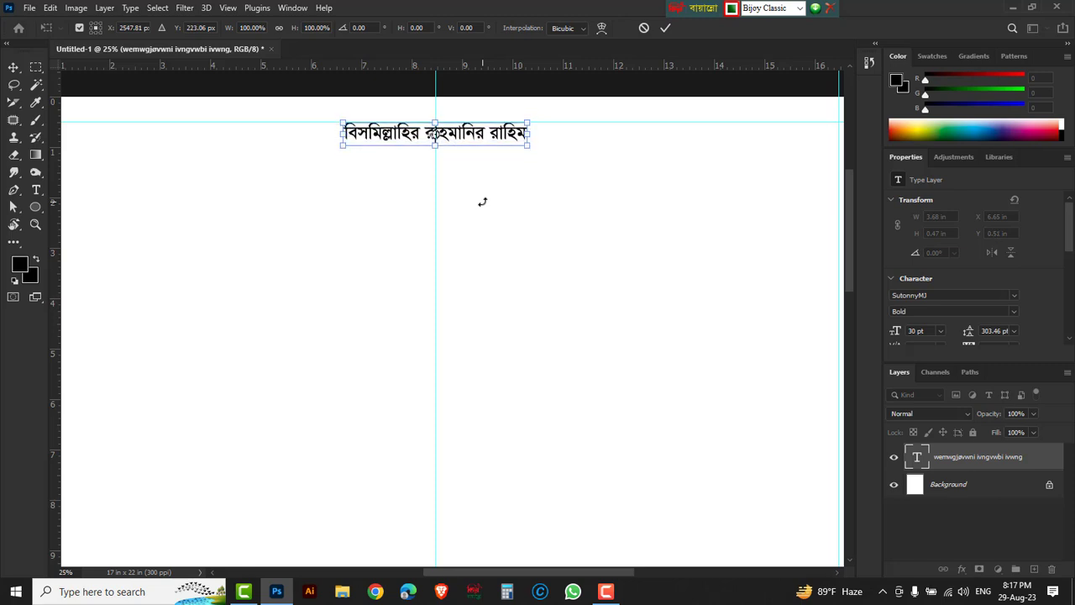
key(Return)
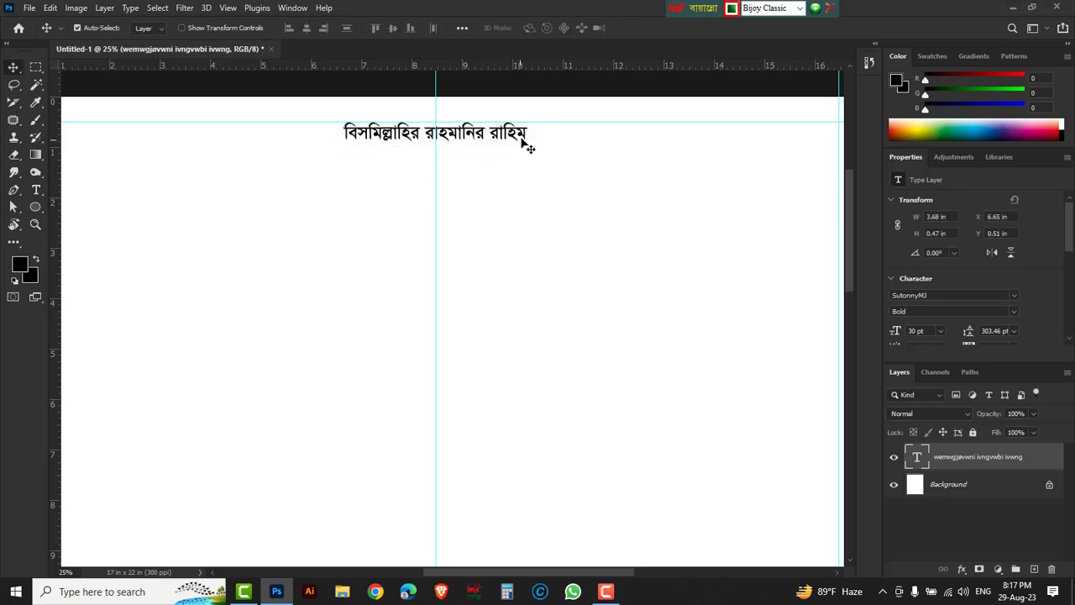
Duplicate the Bengali line lower left and clear the copy's text.
drag(522, 137, 261, 218)
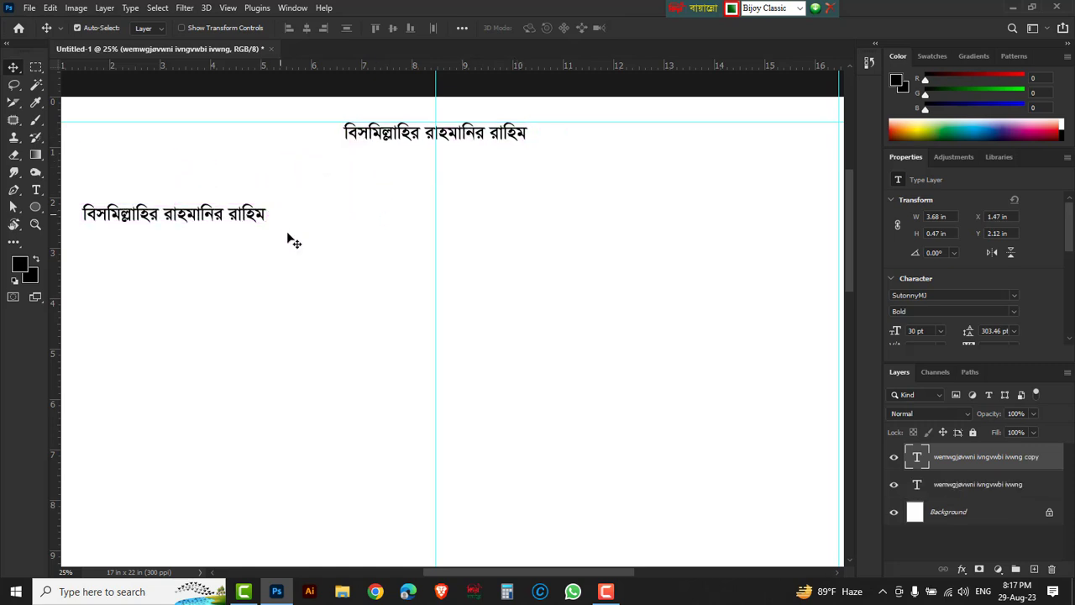
drag(446, 575, 418, 574)
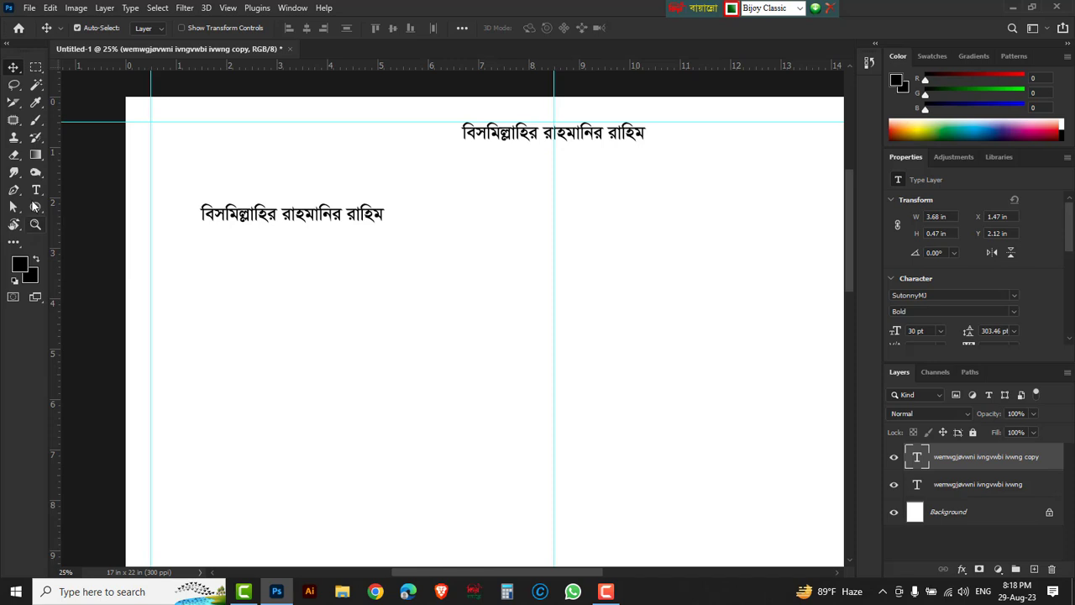
click(36, 191)
right_click(37, 192)
click(84, 189)
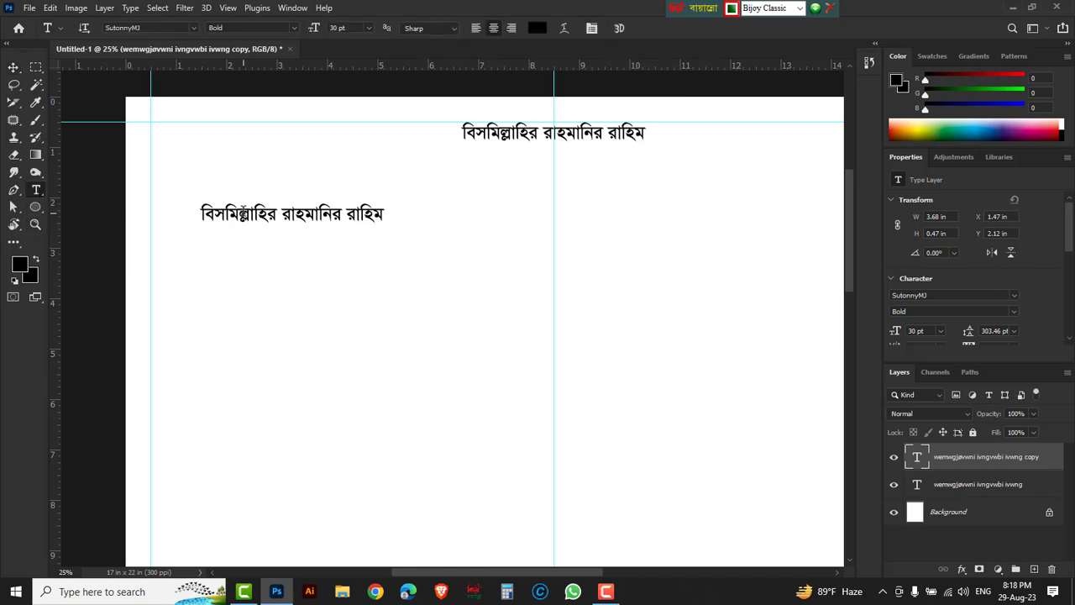
click(244, 211)
triple_click(244, 211)
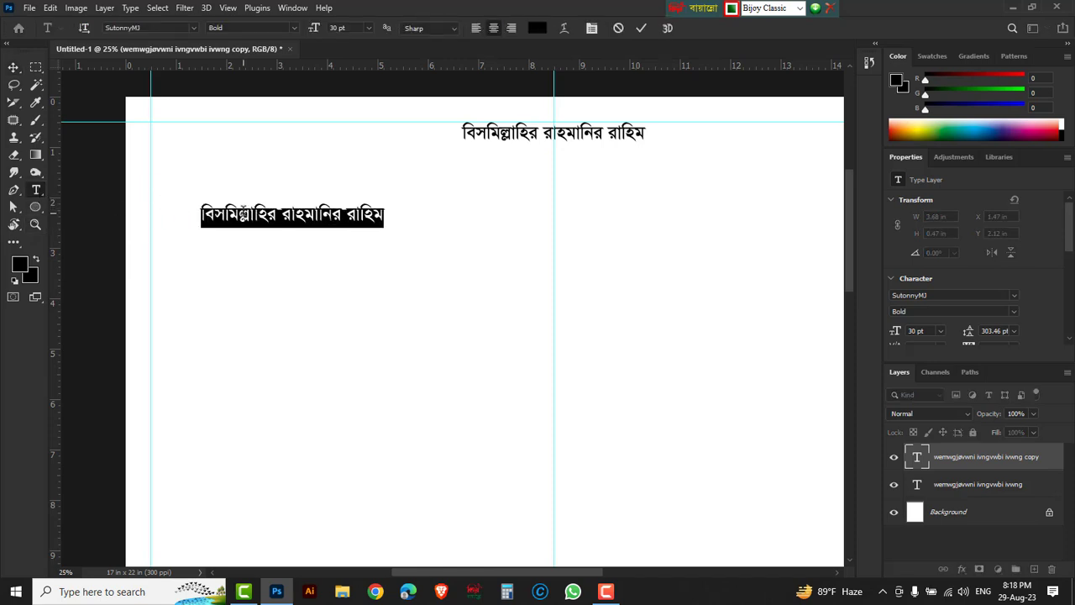
key(BackSpace)
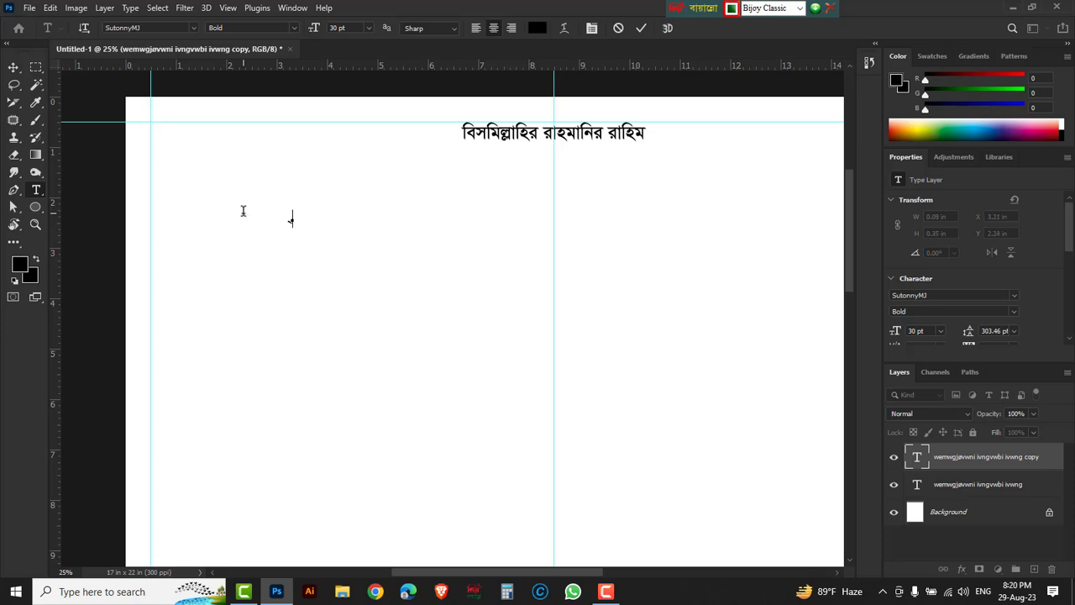
Type আগামী ৩১ আগষ্ট ২০২৩ ইং and রোজ ঃ বৃহস্পতিবার on two lines, then select both.
text(আগামী)
text( ৩১)
text( আগষ্ট)
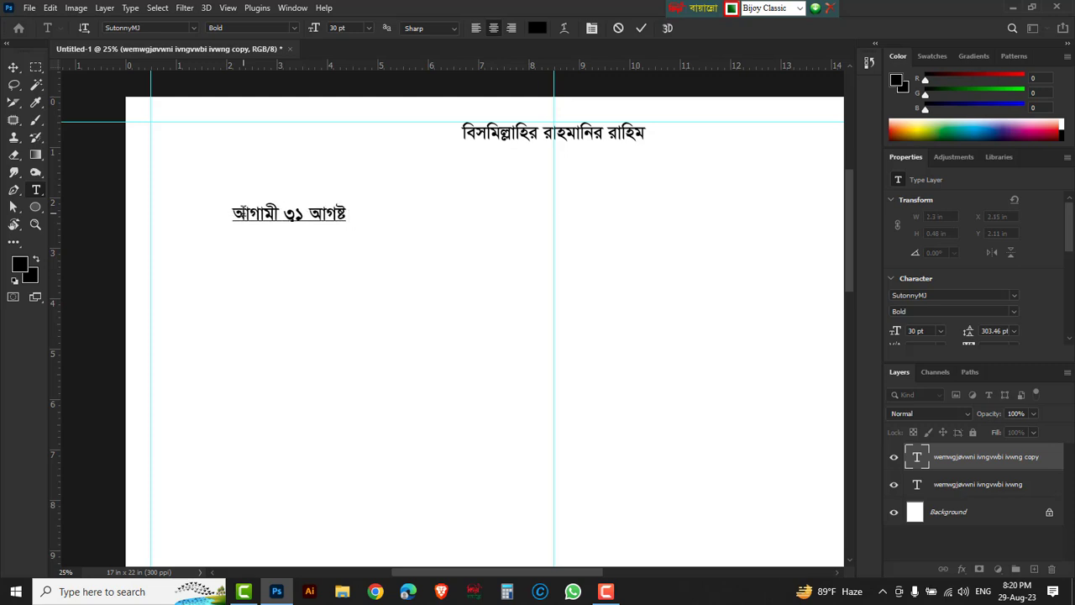
text( ২০২৩)
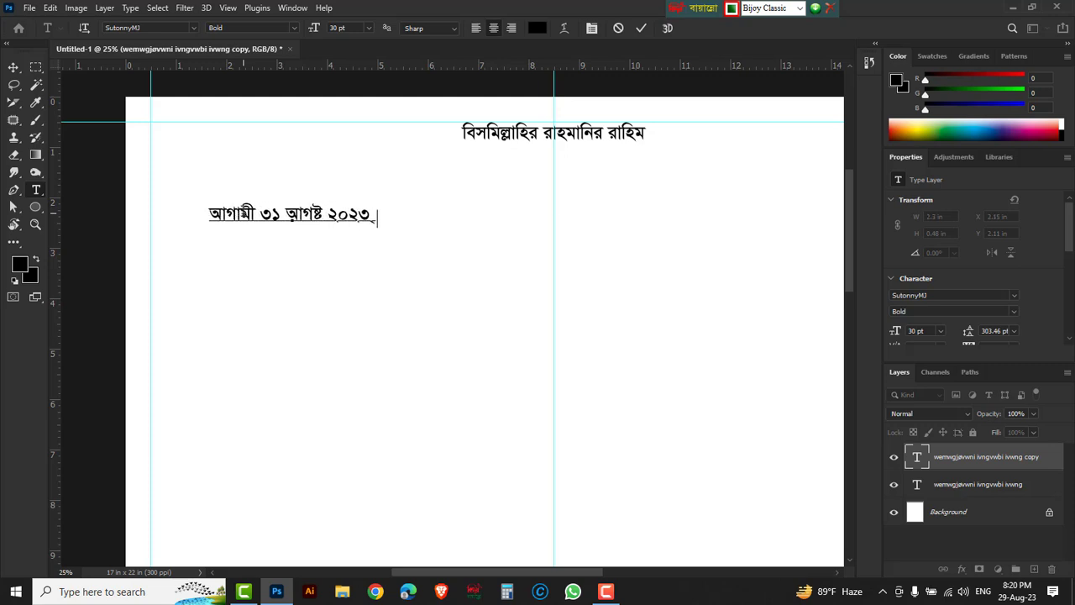
text( ইং)
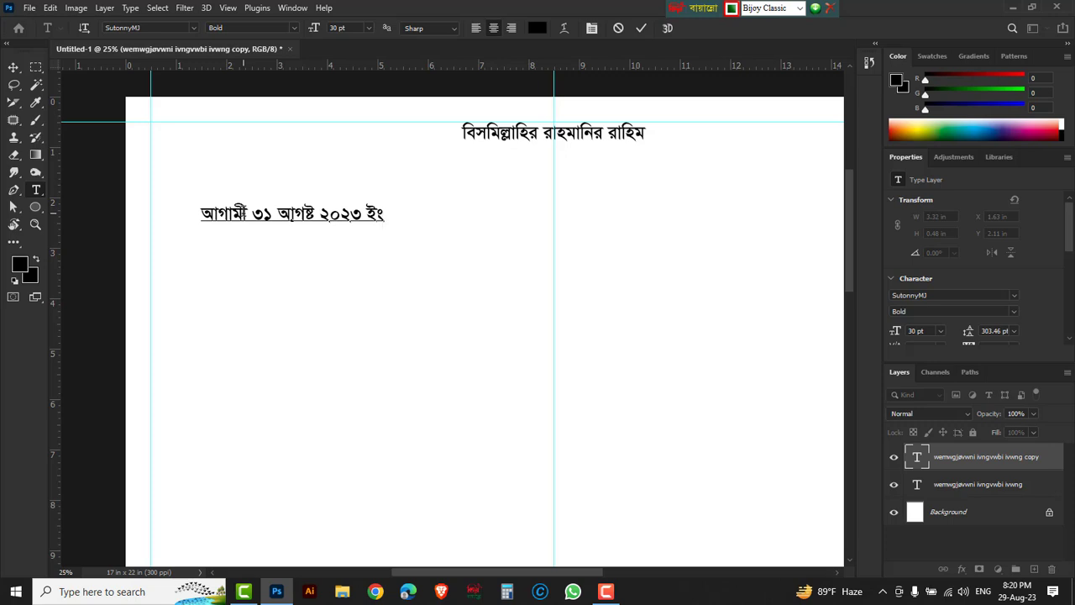
key(Return)
text(রোজ)
text( ঃ বৃহস্)
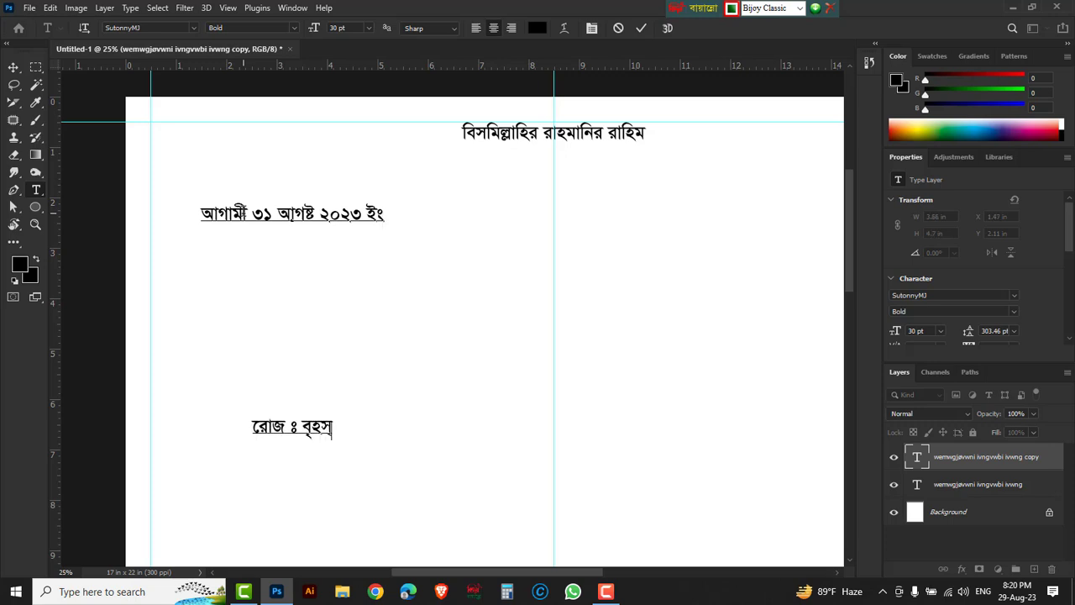
text(পতিবার)
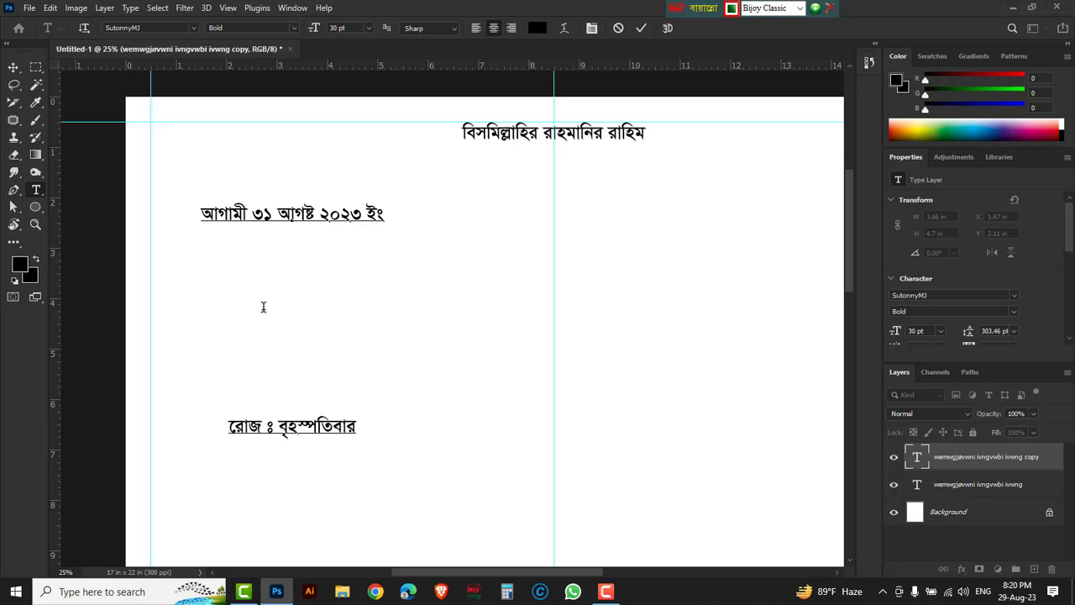
drag(336, 407, 202, 229)
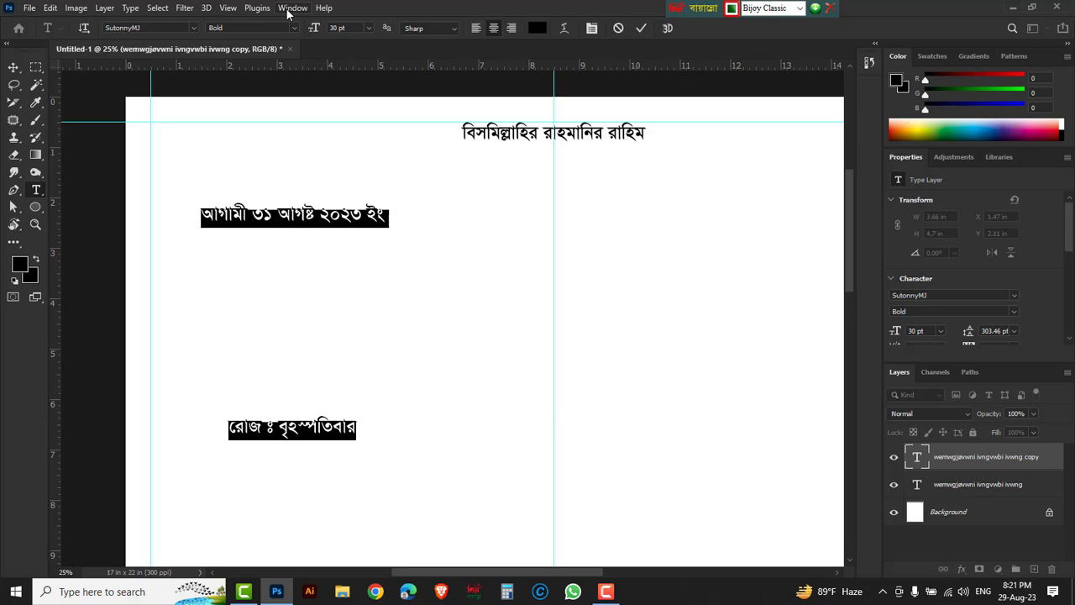
Set the date lines' leading to Auto in the Character panel.
click(290, 8)
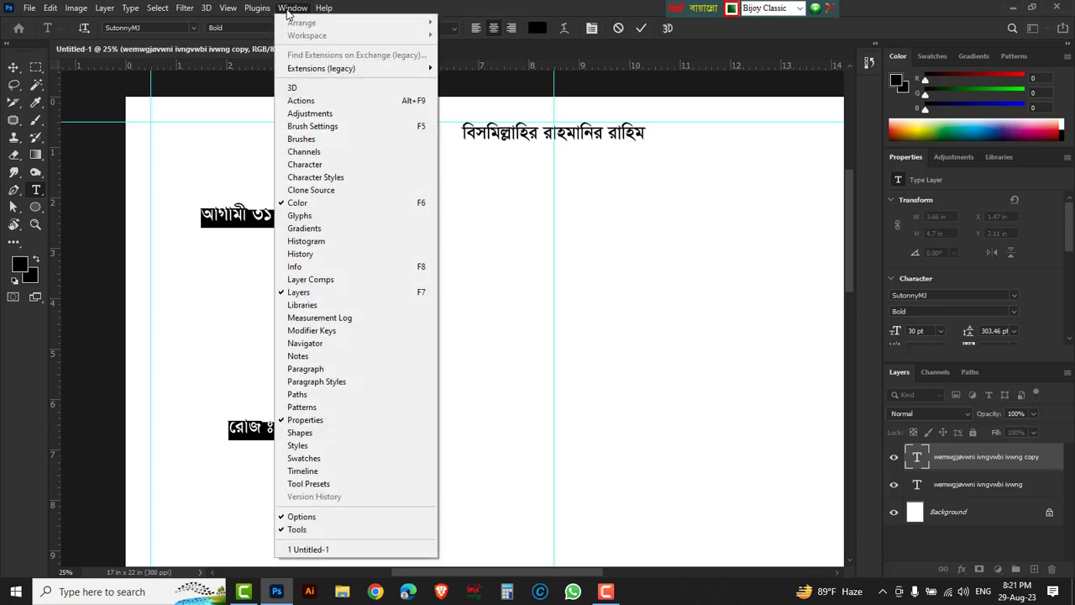
click(306, 165)
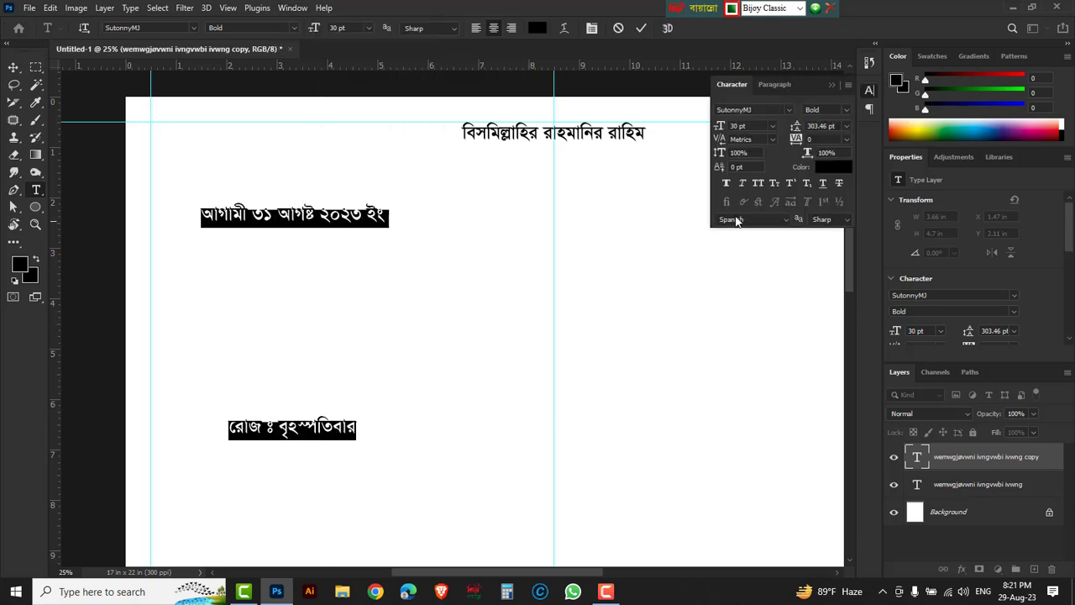
click(847, 125)
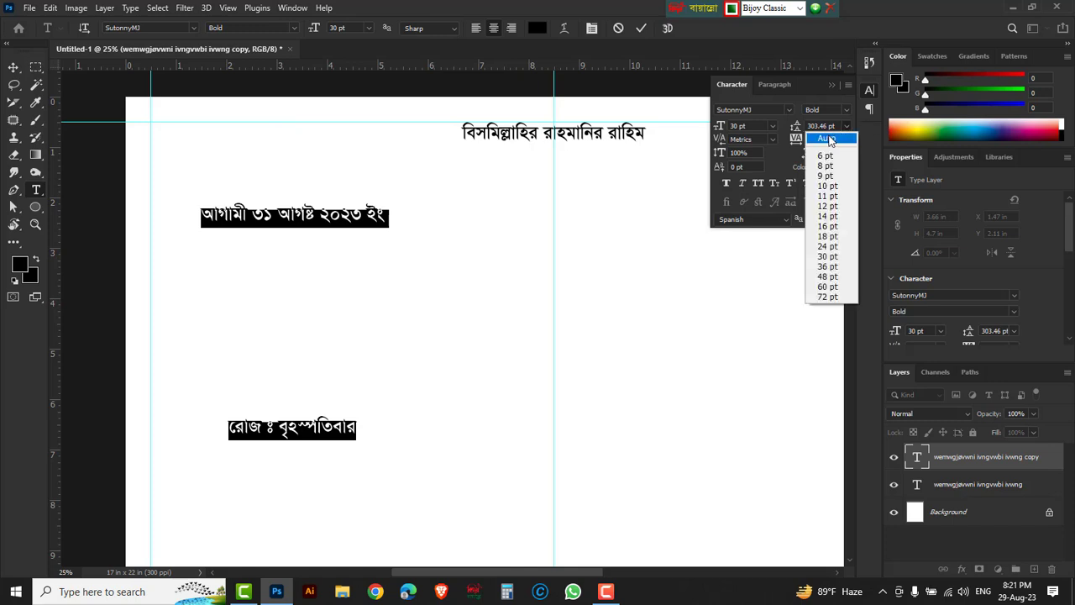
click(827, 139)
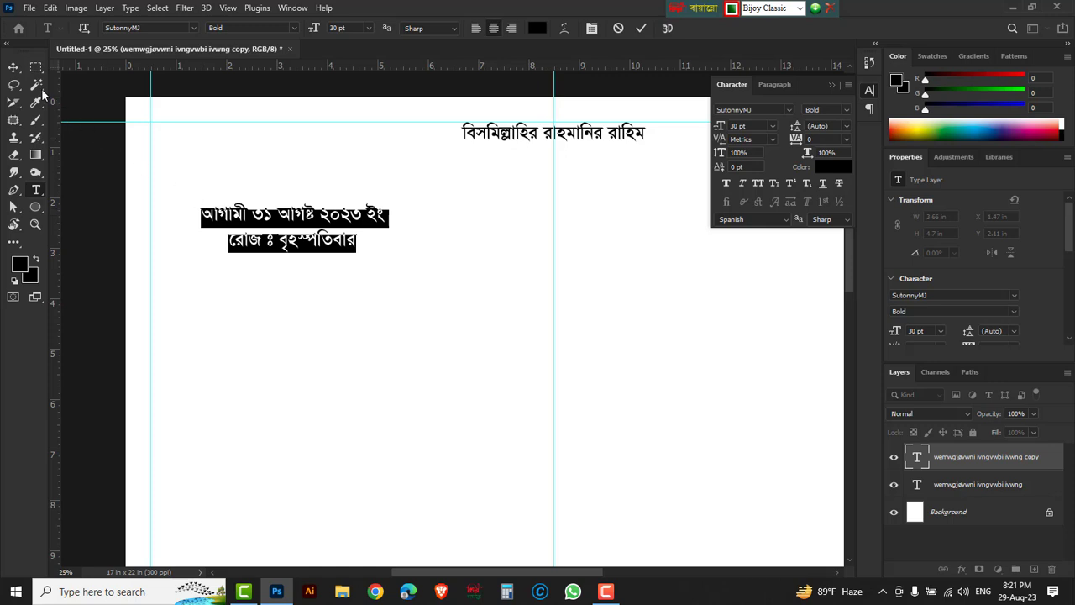
Move the two-line text up-left and scale it to about 119%.
click(13, 67)
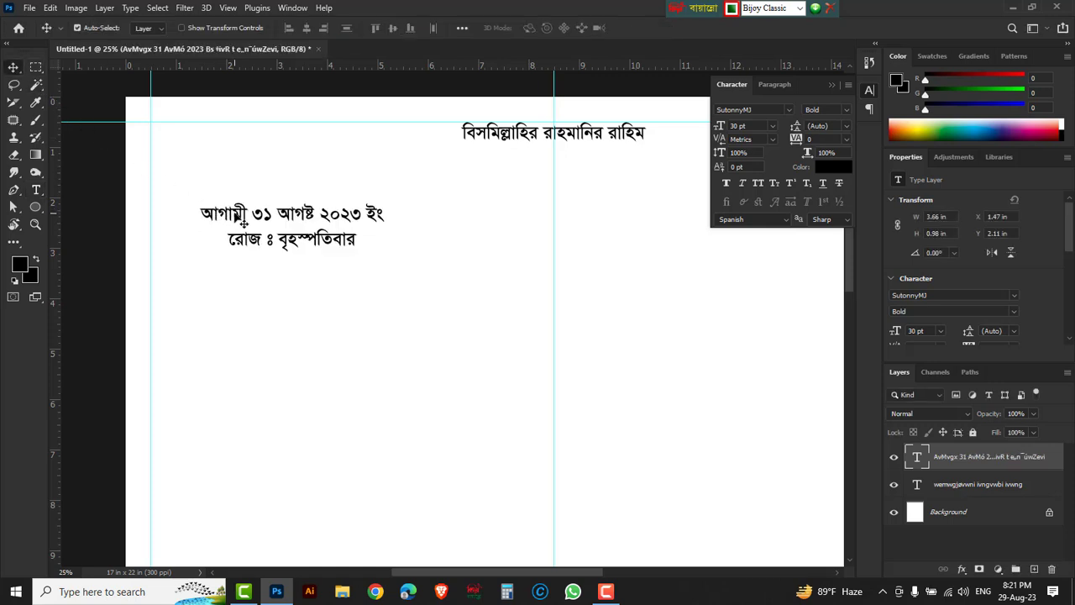
mouse_move(236, 220)
mouse_down()
mouse_move(186, 193)
mouse_move(192, 186)
mouse_up()
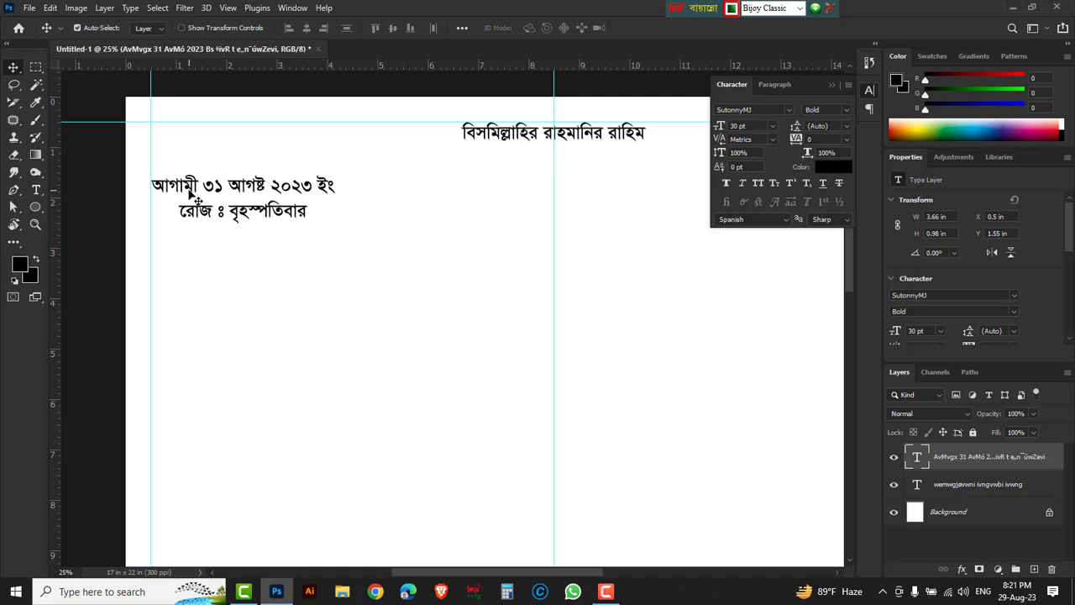
key(ctrl)
key(ctrl+t)
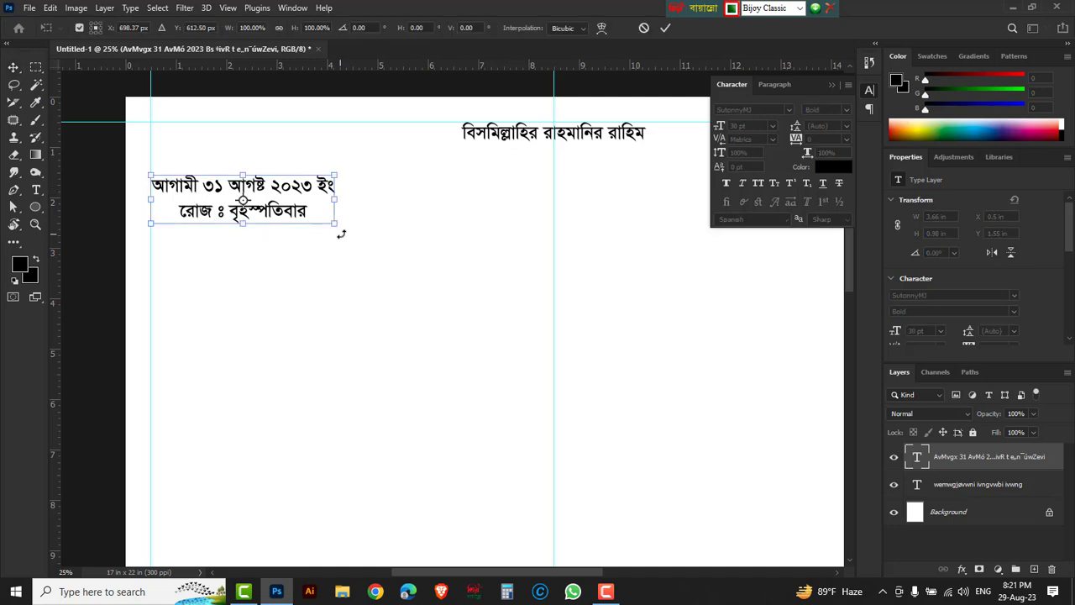
drag(334, 225, 371, 242)
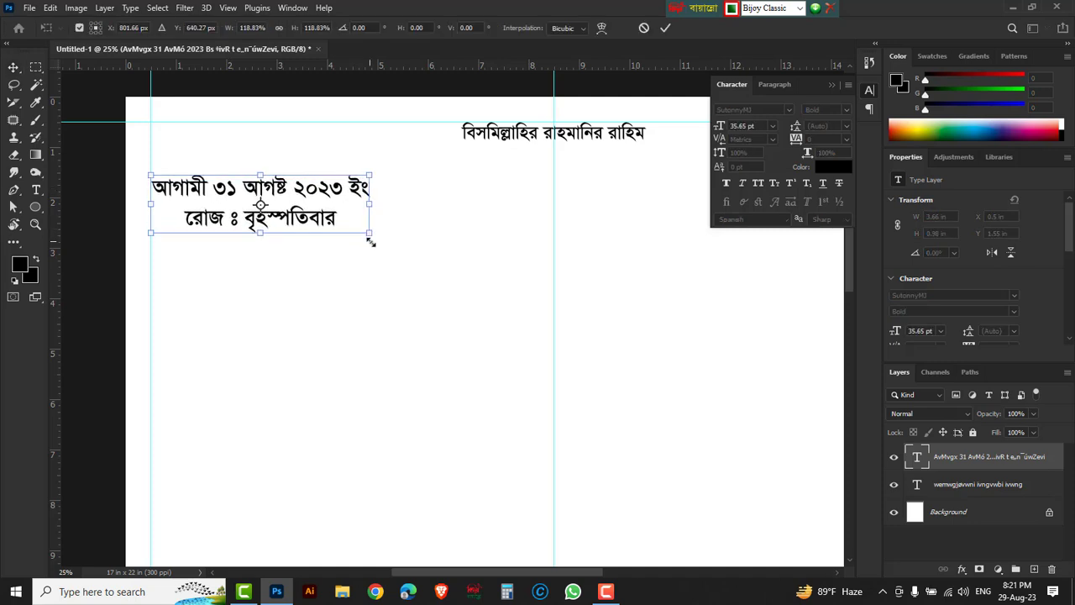
key(Return)
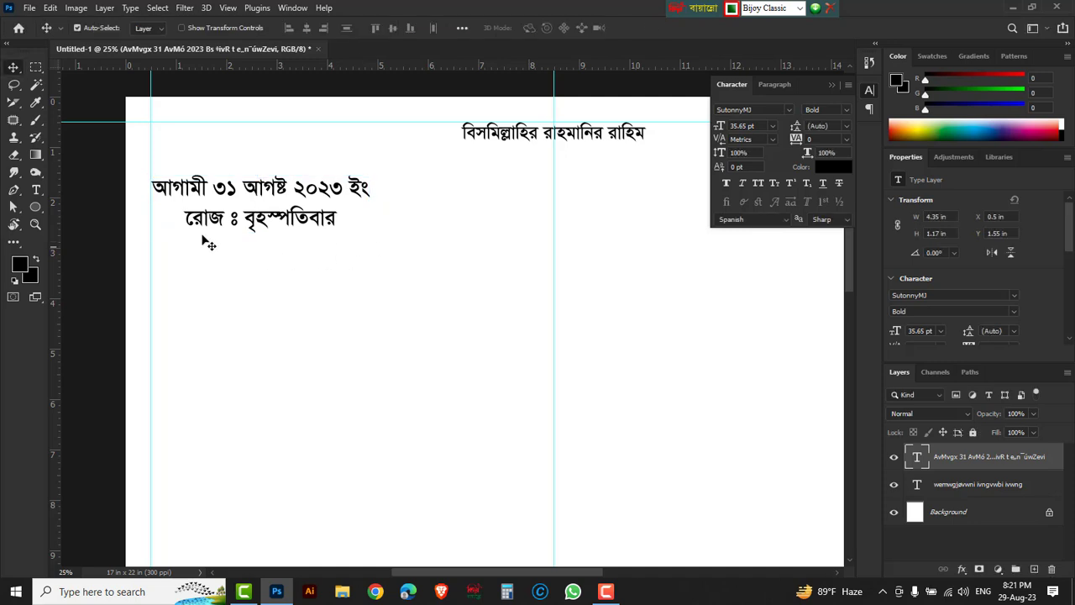
Left-align both date lines and move them onto the left guide.
click(774, 84)
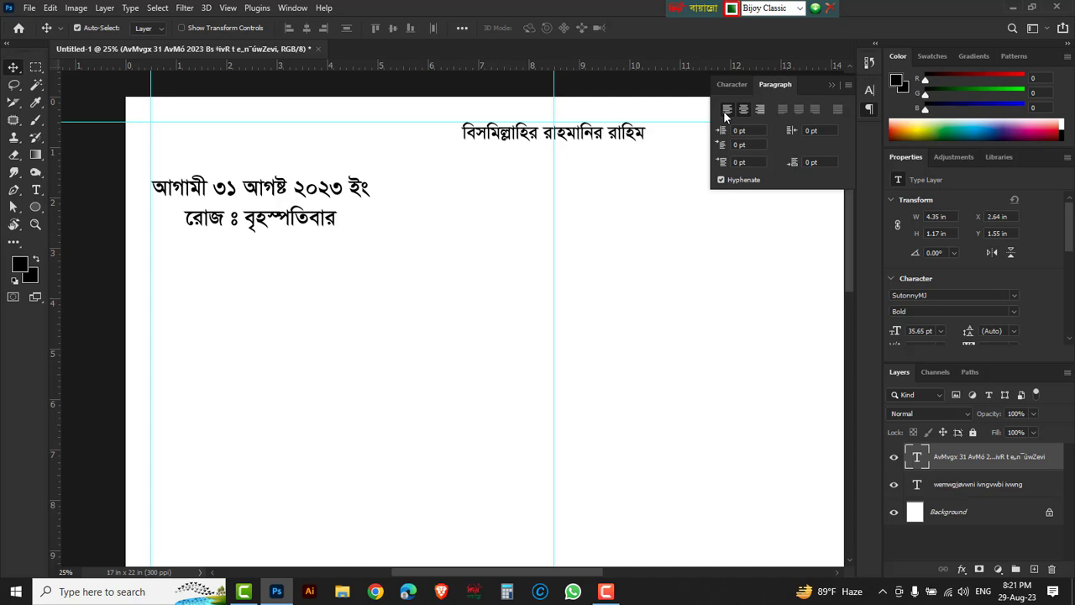
click(726, 110)
drag(333, 190, 220, 190)
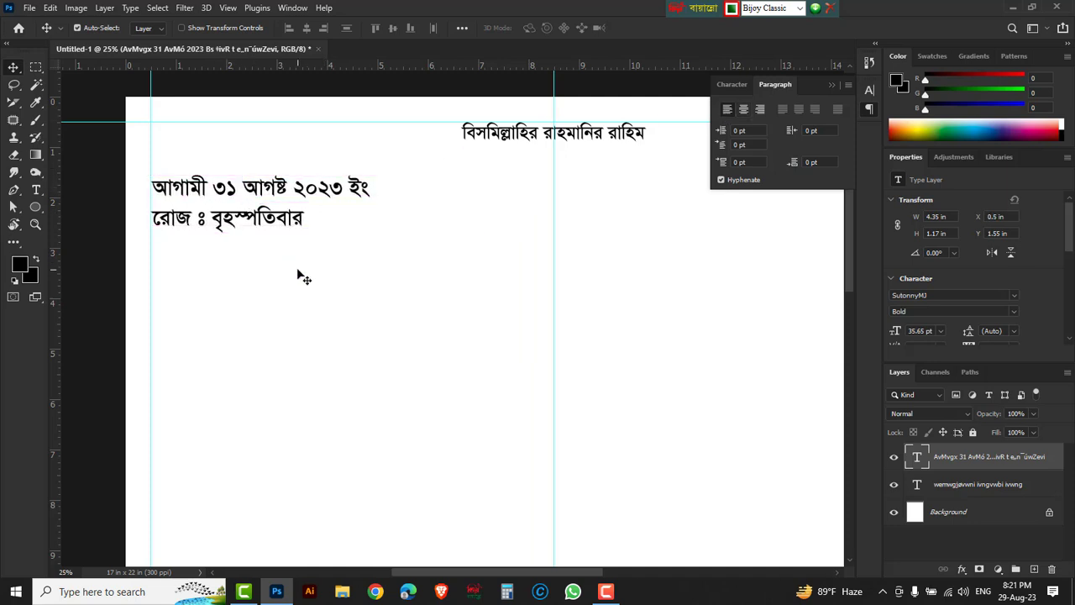
Draw a thin rectangular marquee strip, about 4.65 in wide, under the date line.
click(36, 68)
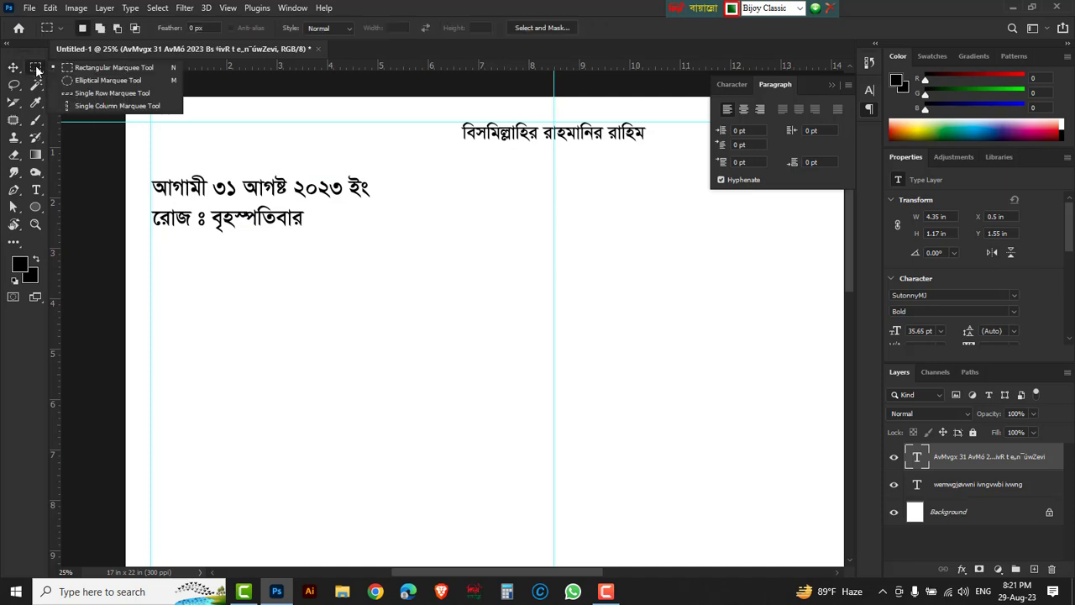
click(115, 69)
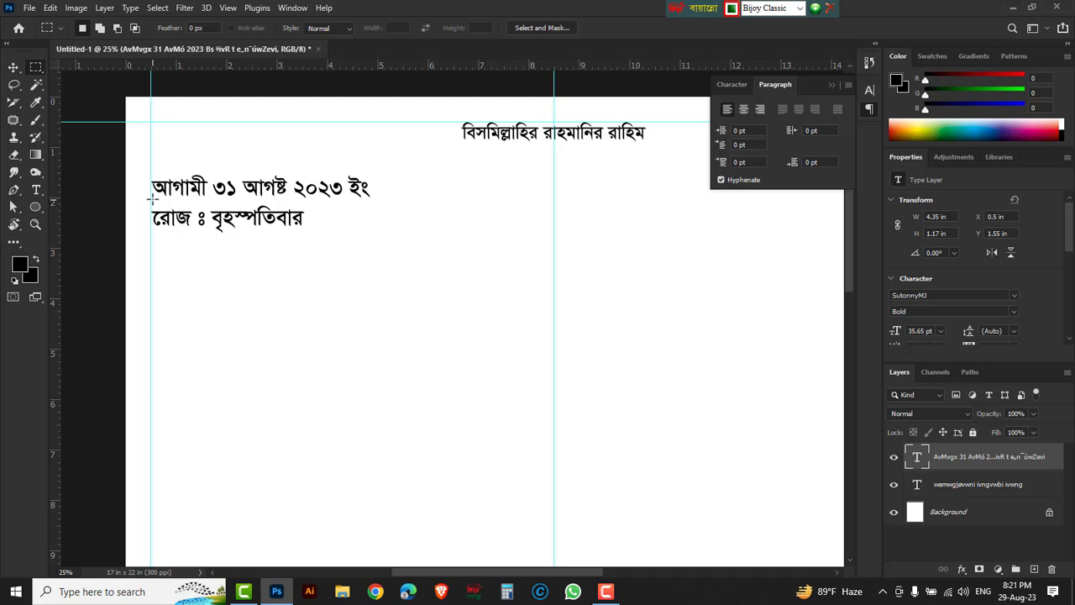
drag(168, 200, 383, 199)
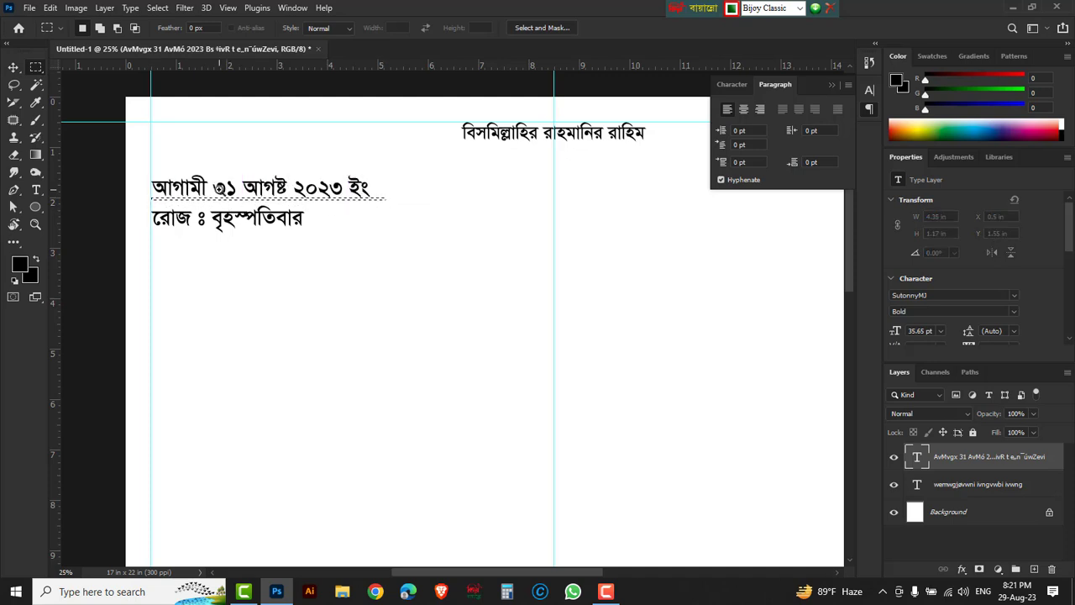
scroll(215, 197, up, 1)
scroll(301, 215, up, 1)
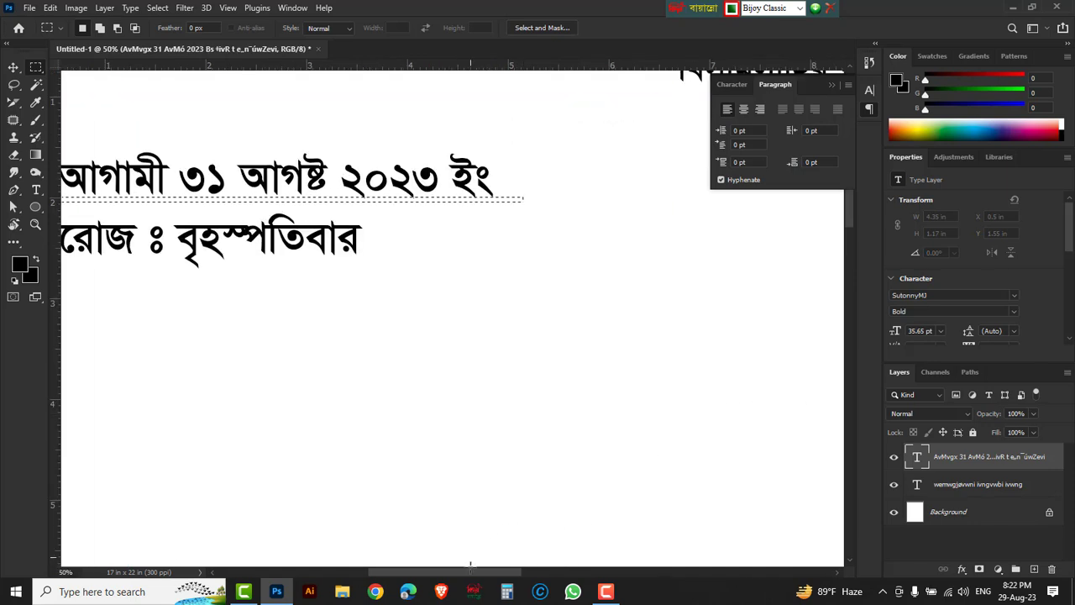
Create a new empty layer and move the floating Layers panel out of the way.
drag(471, 573, 425, 577)
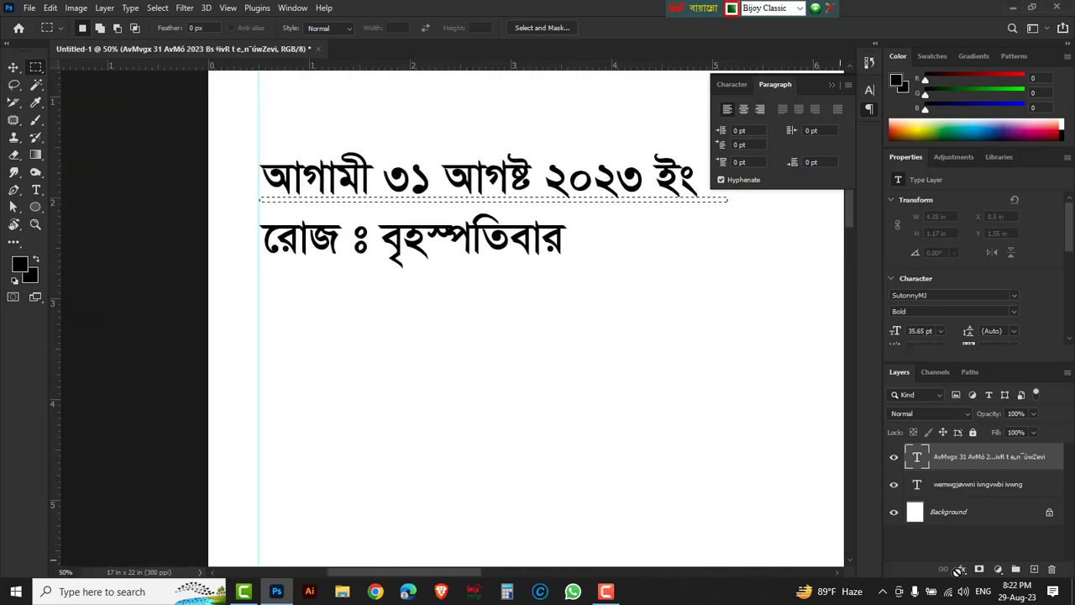
click(1033, 570)
drag(1012, 368, 808, 308)
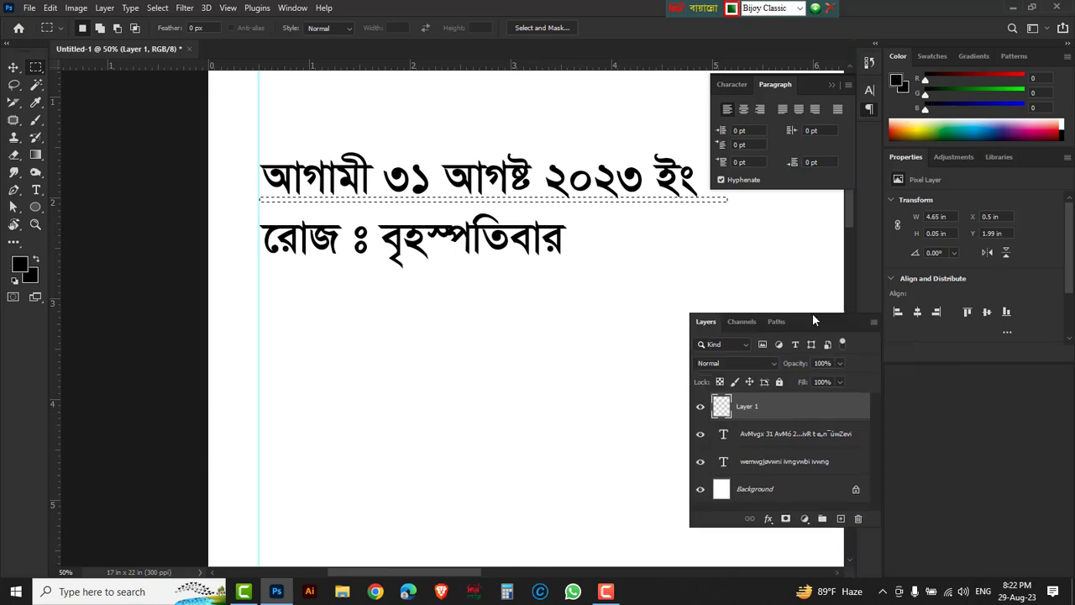
click(1069, 46)
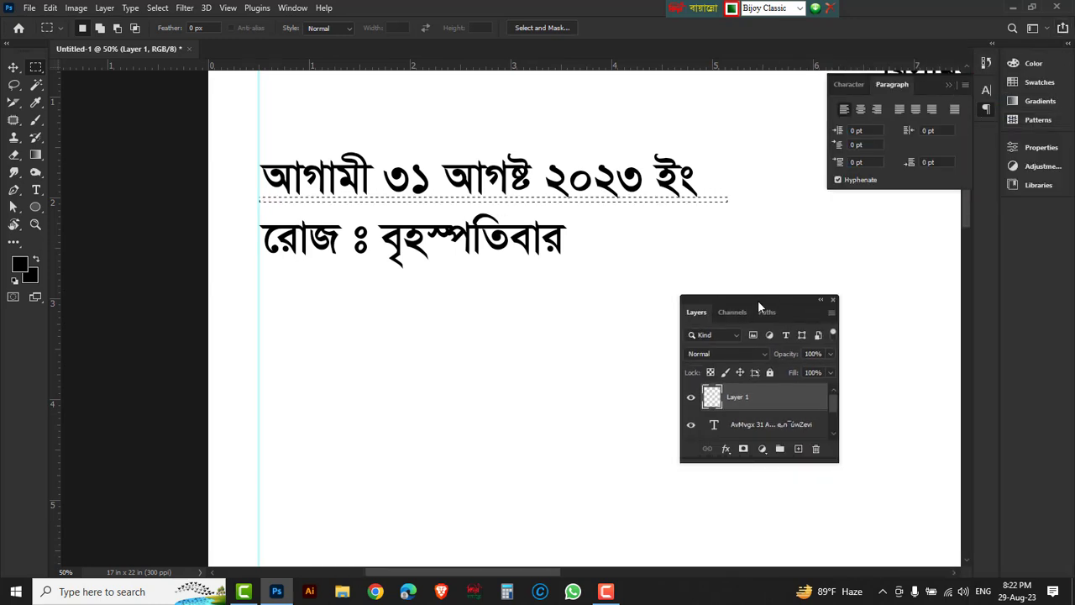
drag(758, 305, 880, 300)
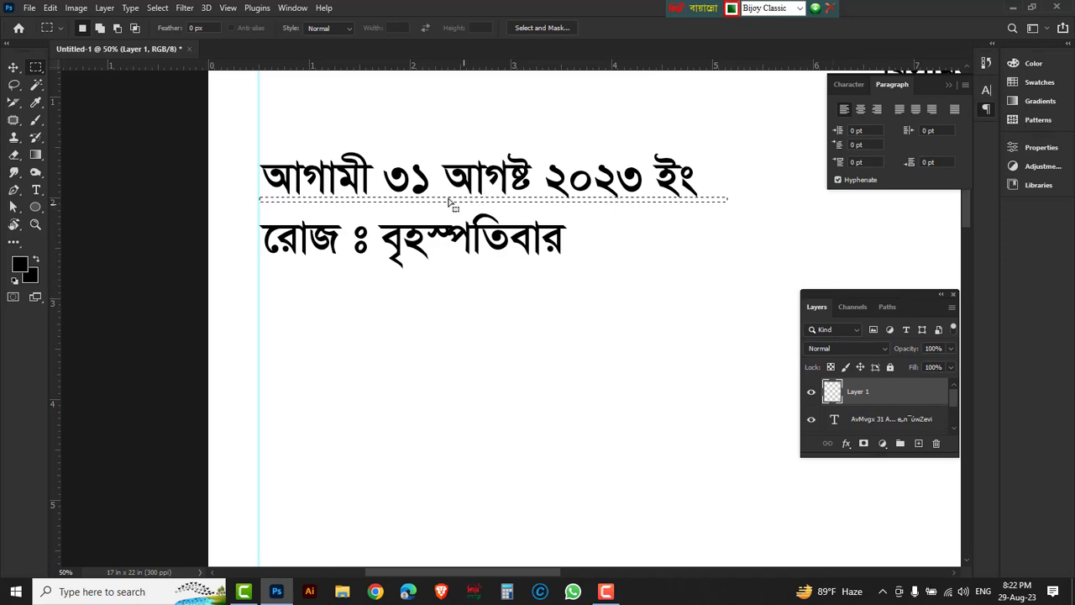
Fill the selected strip under the date line with black.
click(22, 264)
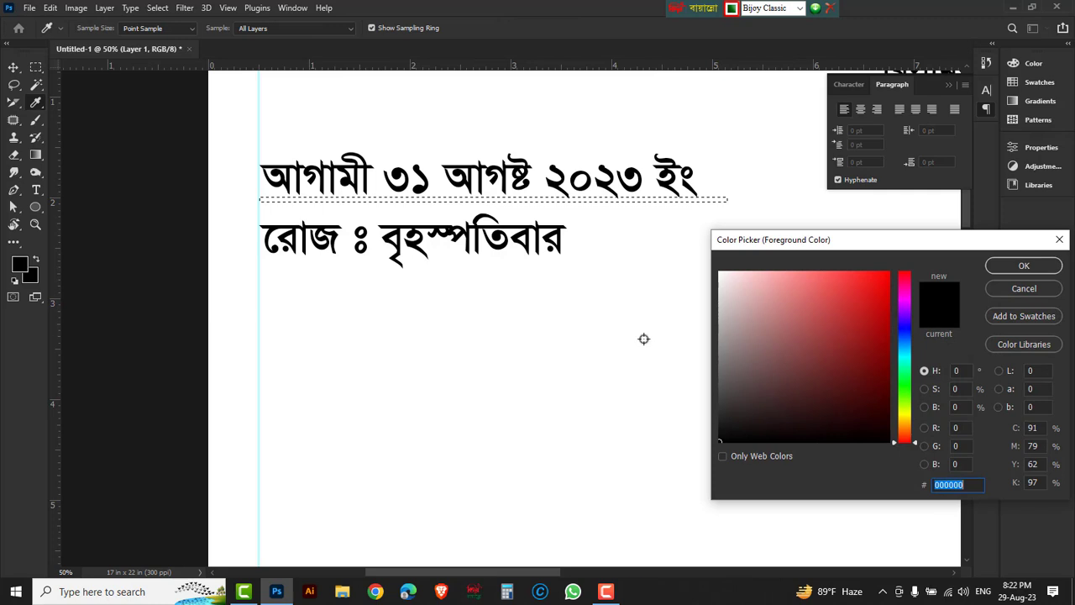
key(Escape)
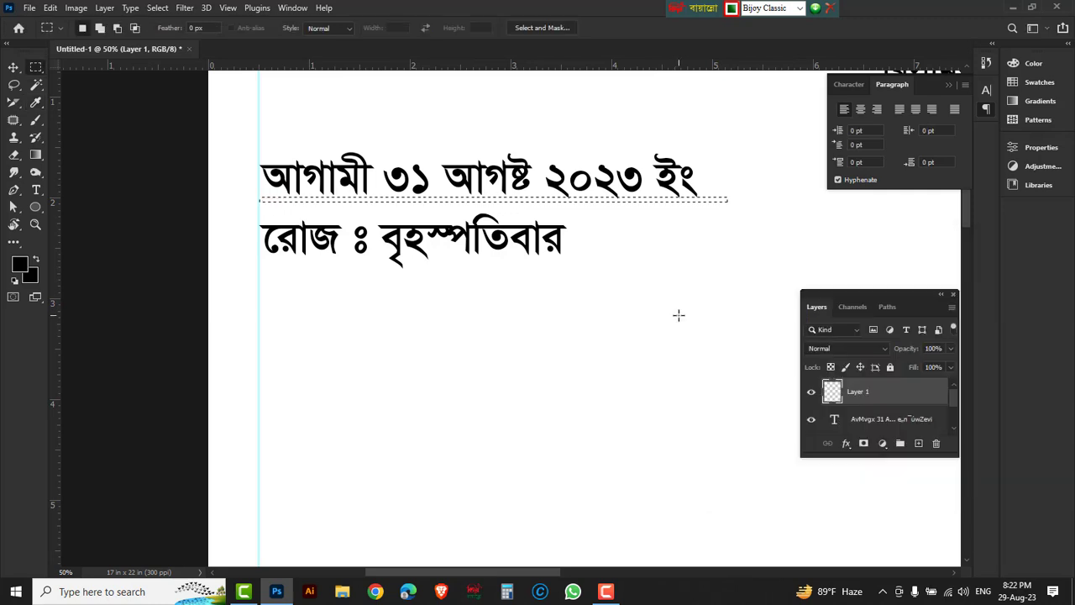
key(alt+BackSpace)
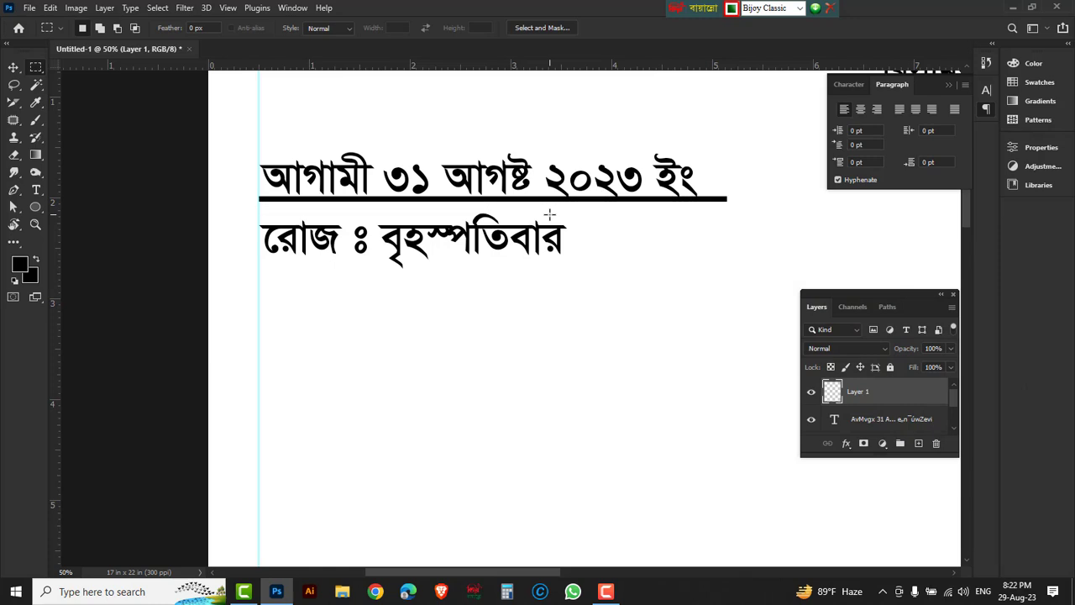
alt+scroll(423, 187, up, 1)
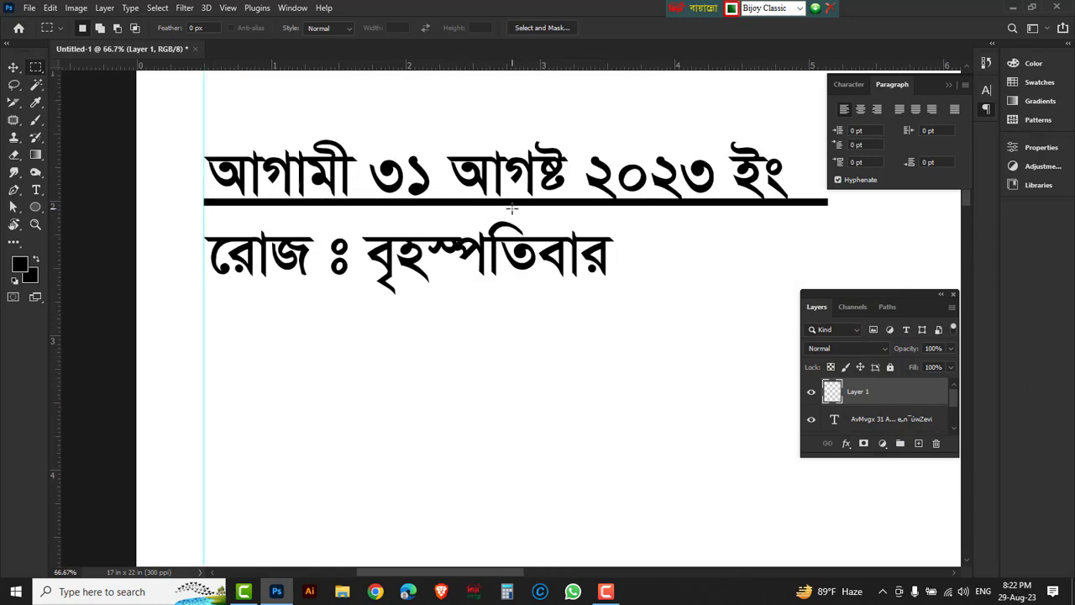
Free-transform the black bar to make it slightly thinner.
key(ctrl+t)
alt+scroll(515, 201, up, 1)
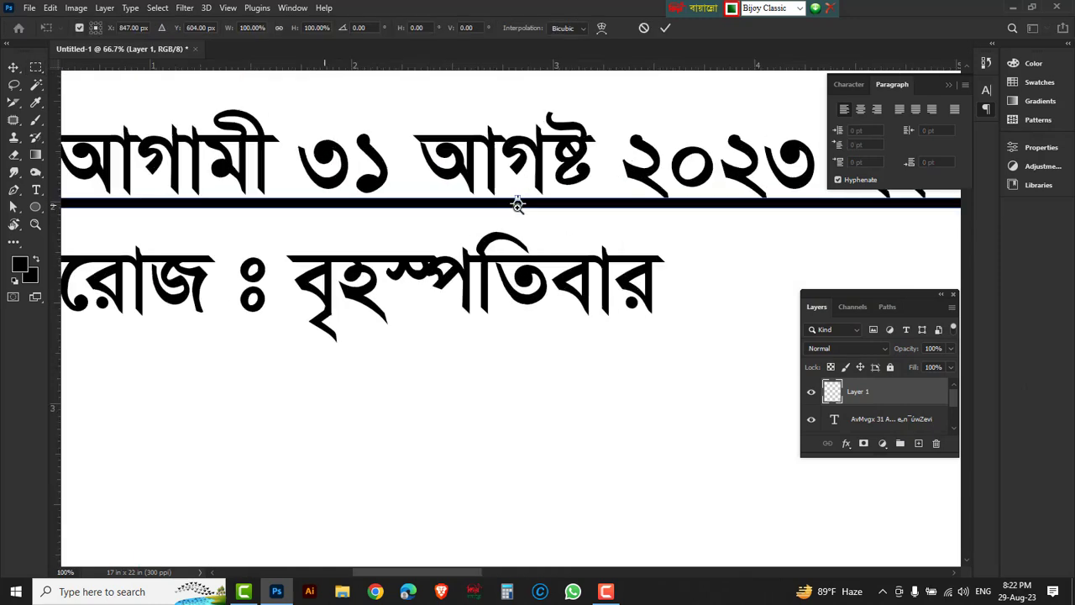
alt+scroll(515, 201, up, 1)
drag(520, 190, 521, 205)
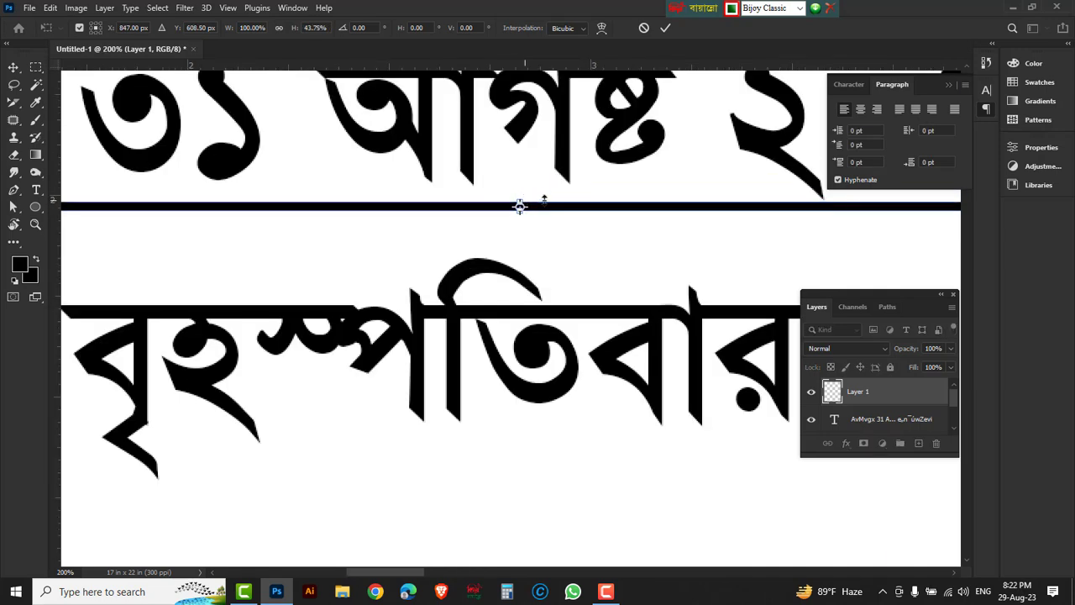
key(Return)
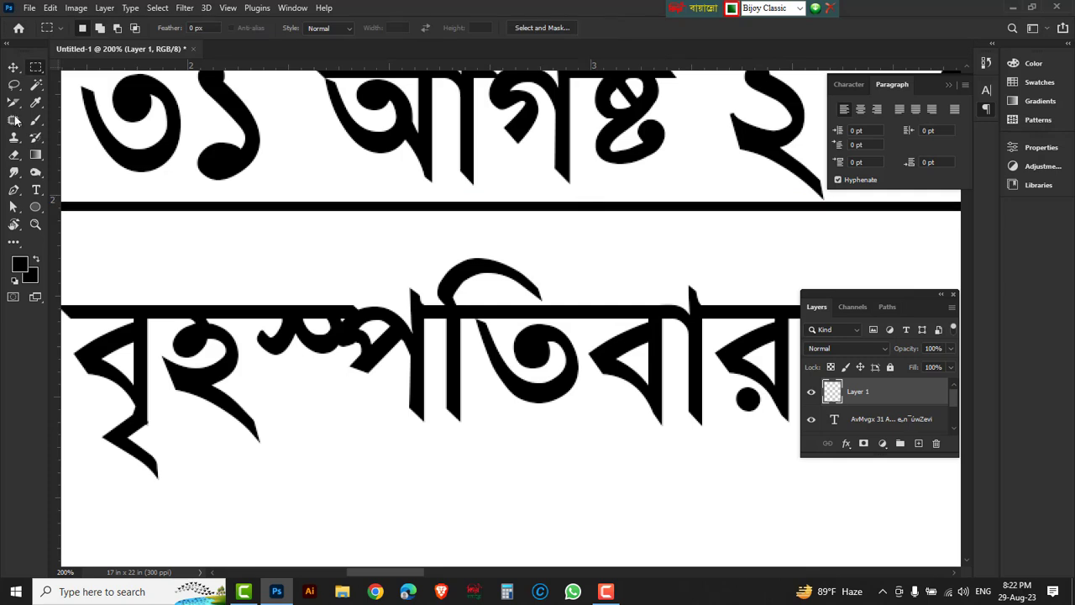
Nudge the black bar down two steps so it sits between the date and day lines.
click(13, 68)
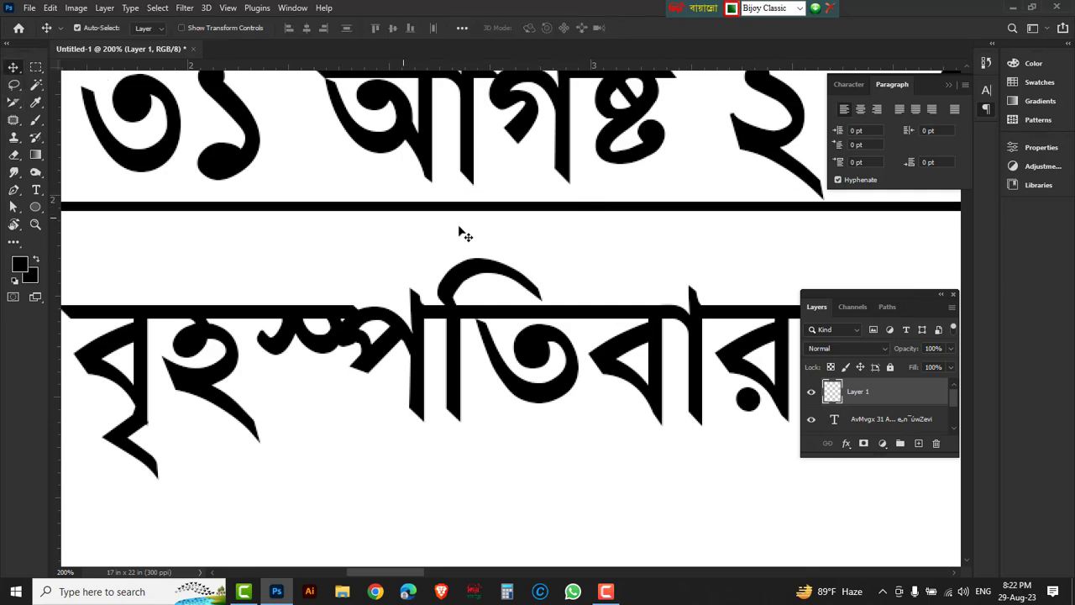
key(Down)
key(Down)
key(Down)
key(Down)
key(Down)
key(Down)
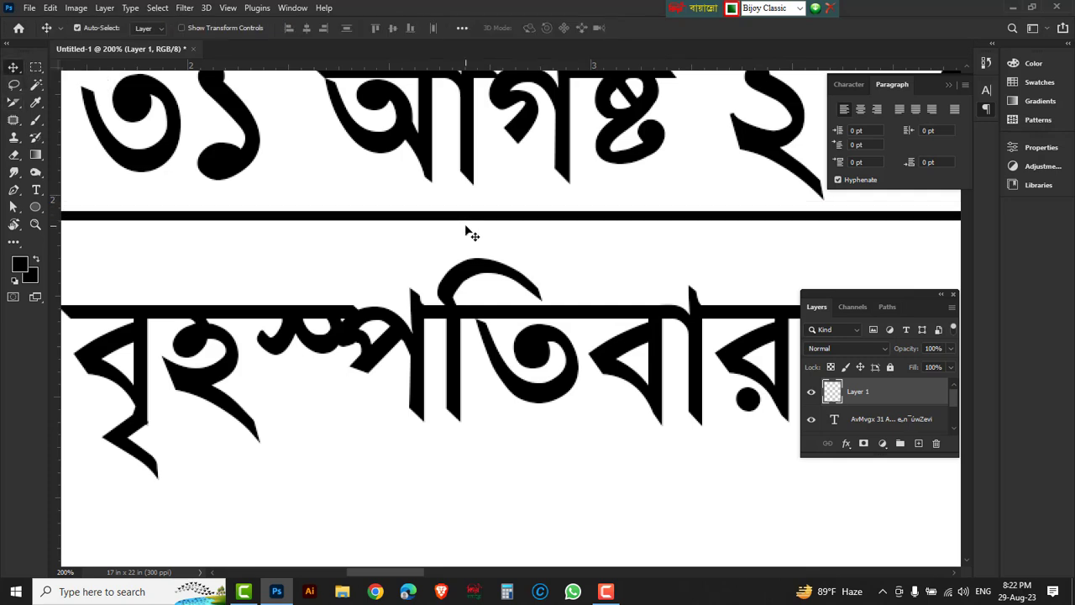
key(Down)
key(Down)
key(ctrl+minus)
key(ctrl+minus)
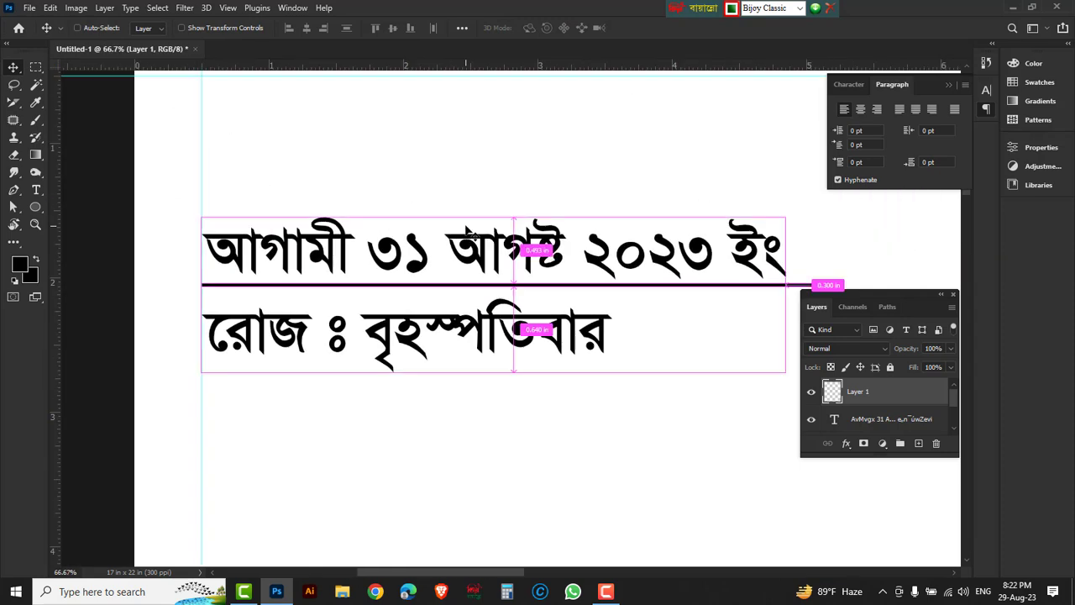
scroll(694, 242, down, 1)
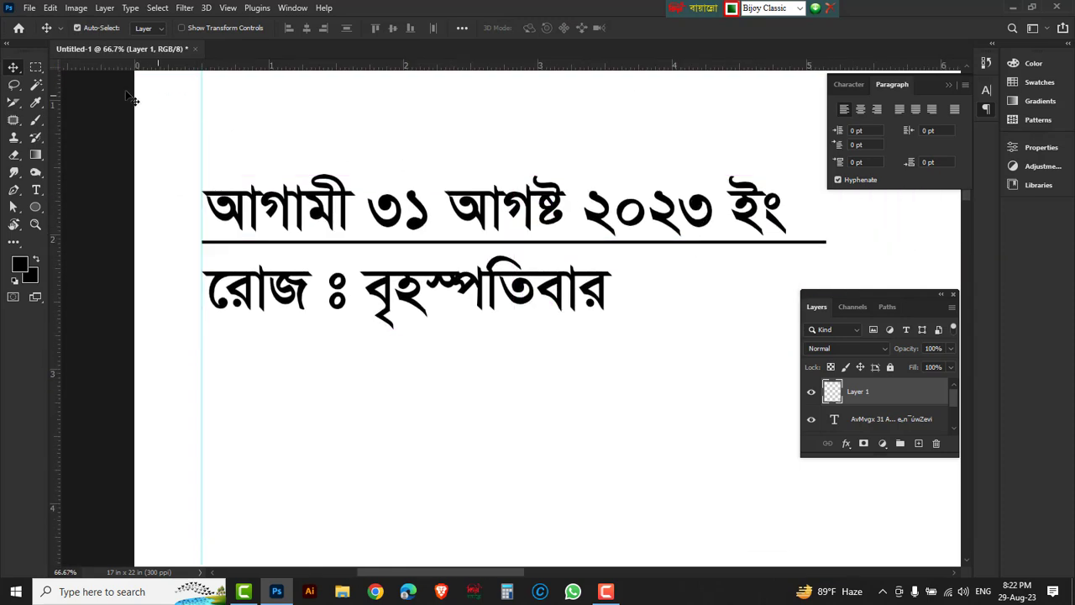
Delete the rule's overhang past the date text, then Alt-drag a copy below the day line.
click(36, 67)
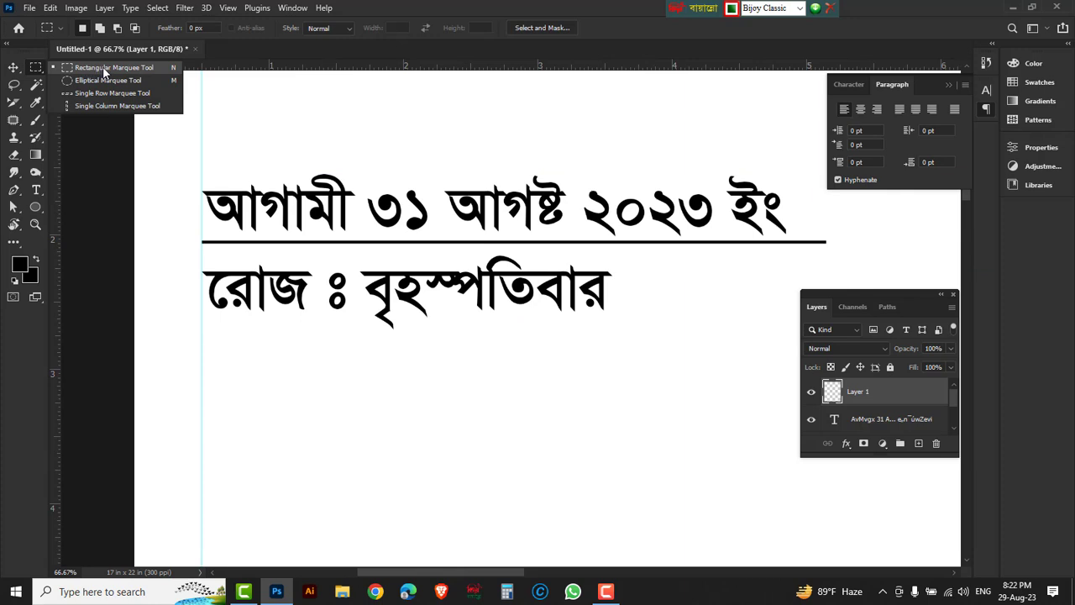
click(103, 69)
drag(872, 218, 787, 265)
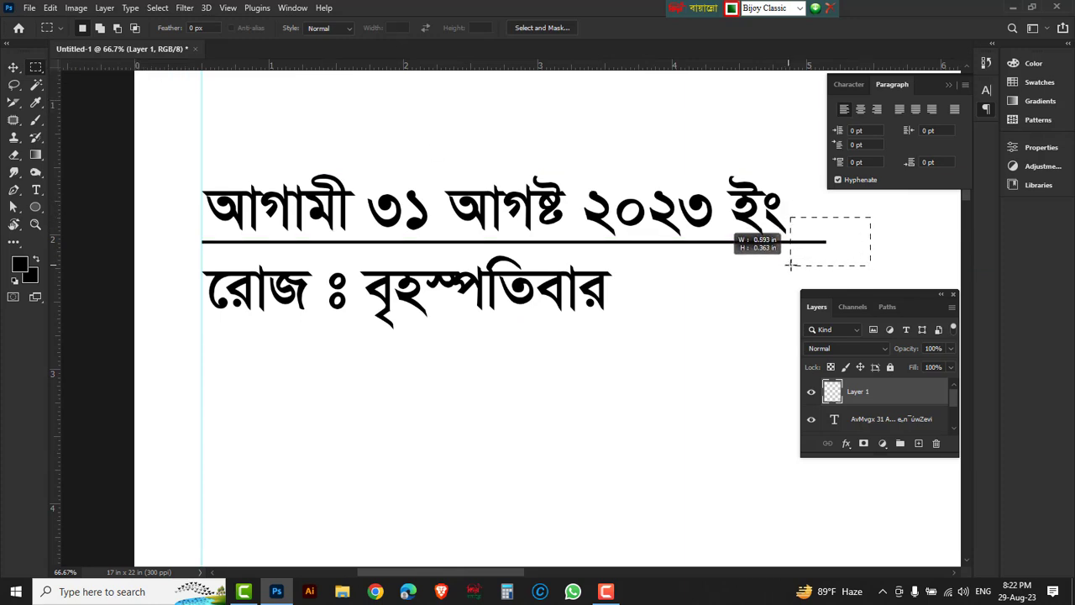
drag(787, 265, 794, 267)
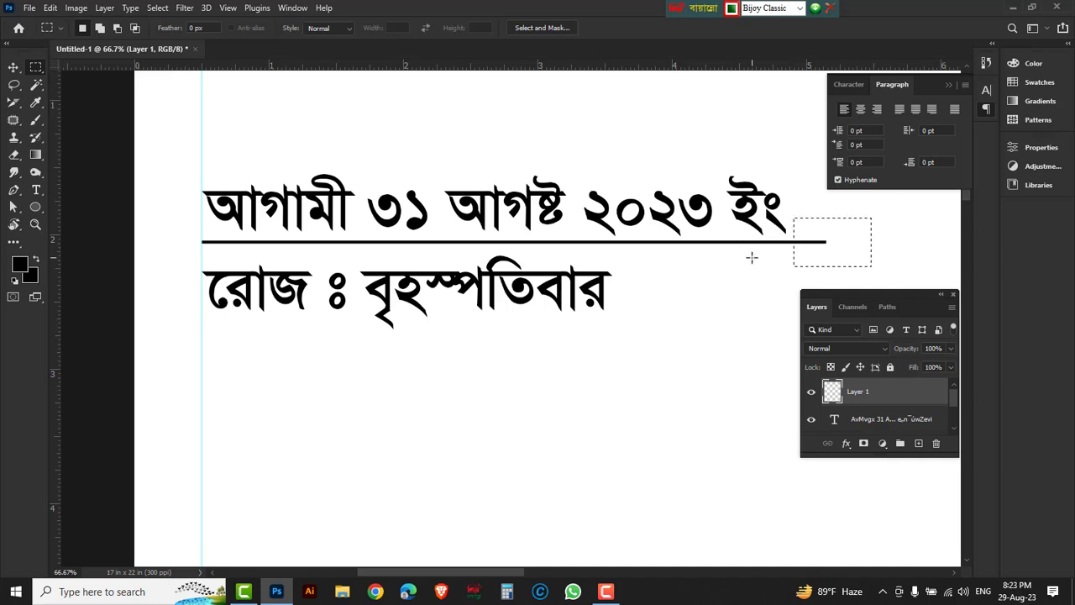
key(Delete)
click(13, 67)
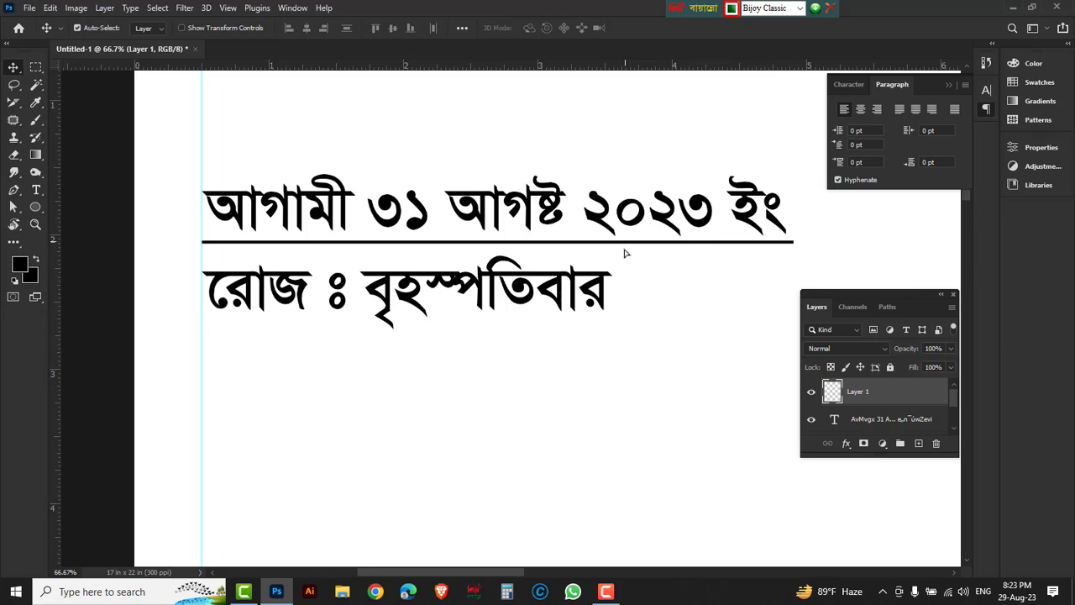
drag(626, 246, 625, 330)
Nudge the copied rule down and delete its excess right end to match 'রোজ ঃ বৃহস্পতিবার'.
key(Down)
key(Down)
key(Down)
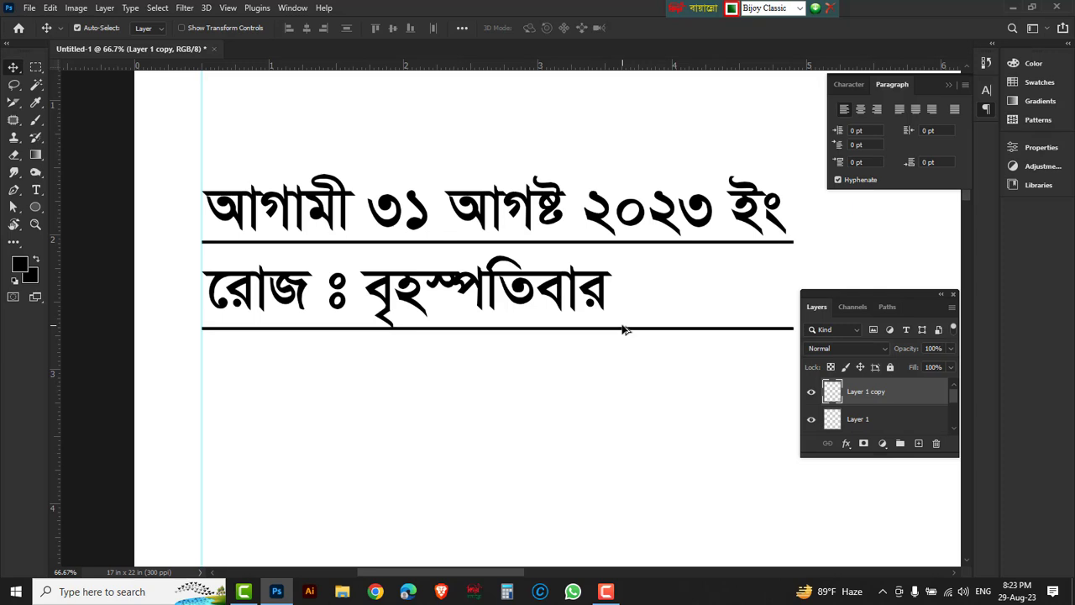
key(Down)
key(Down)
key(Down)
key(Down)
key(Down)
key(Down)
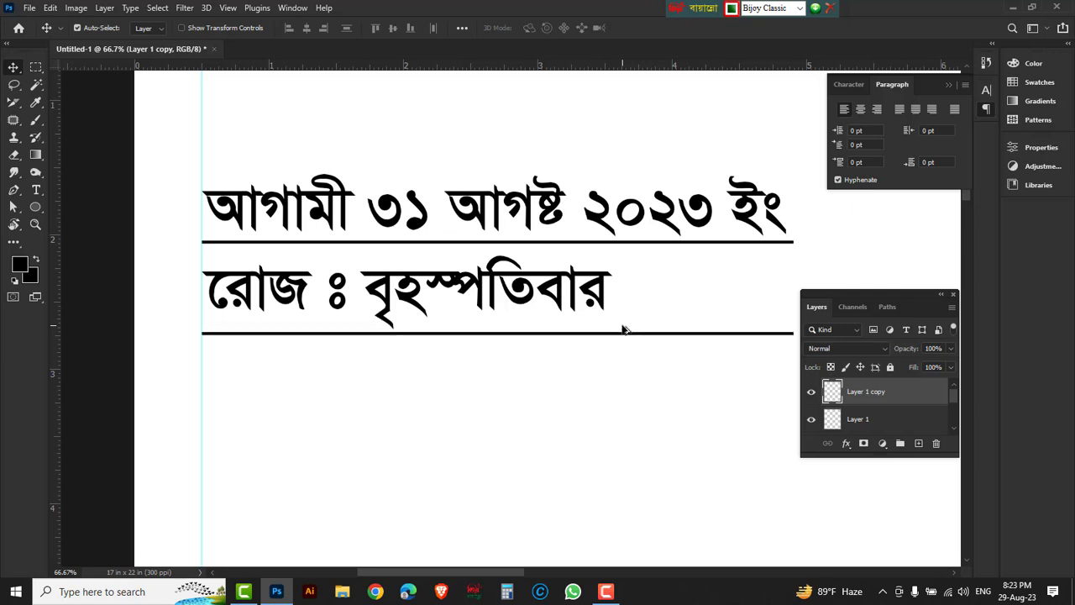
click(37, 69)
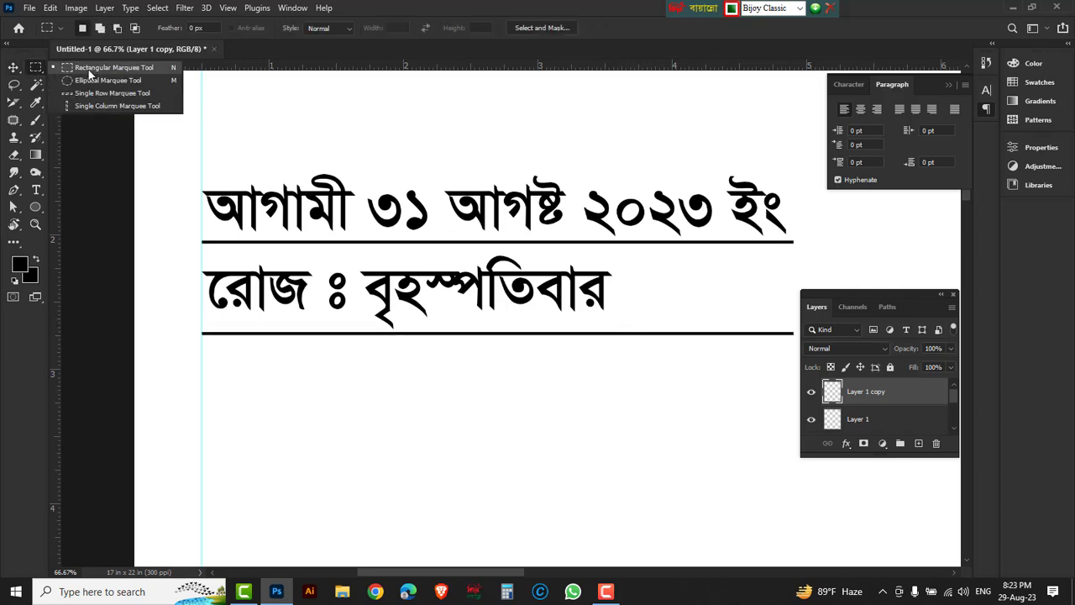
click(107, 70)
drag(859, 261, 624, 370)
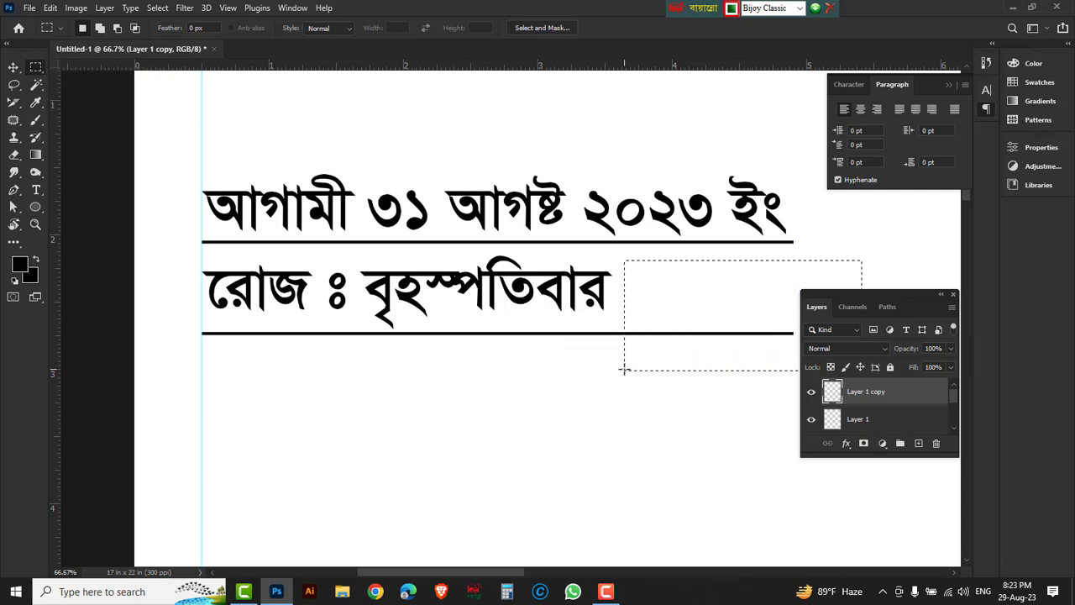
key(Delete)
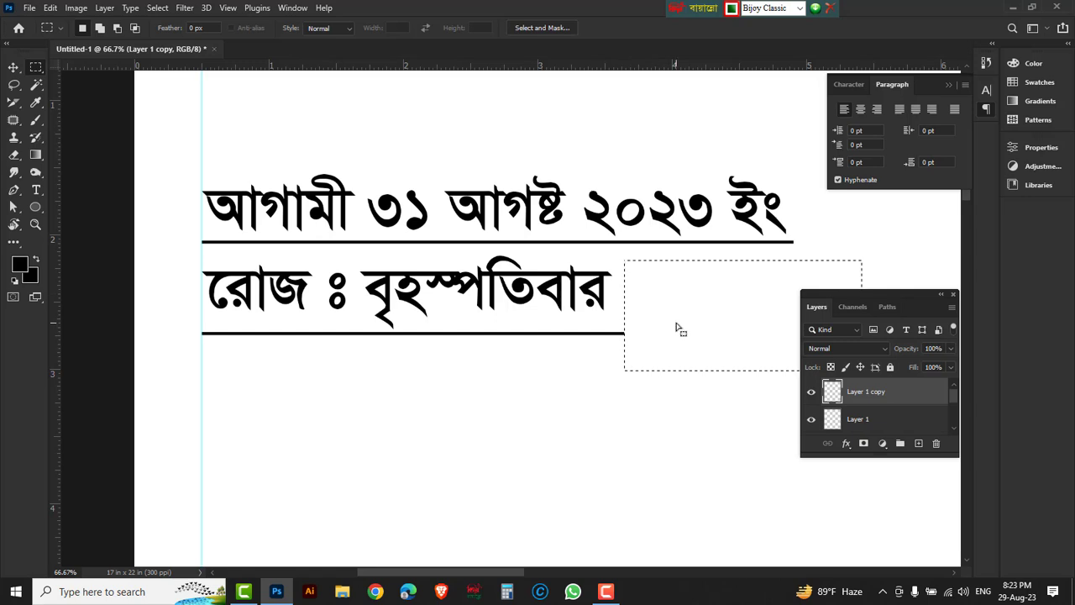
key(ctrl+d)
alt+click(585, 319)
alt+click(630, 314)
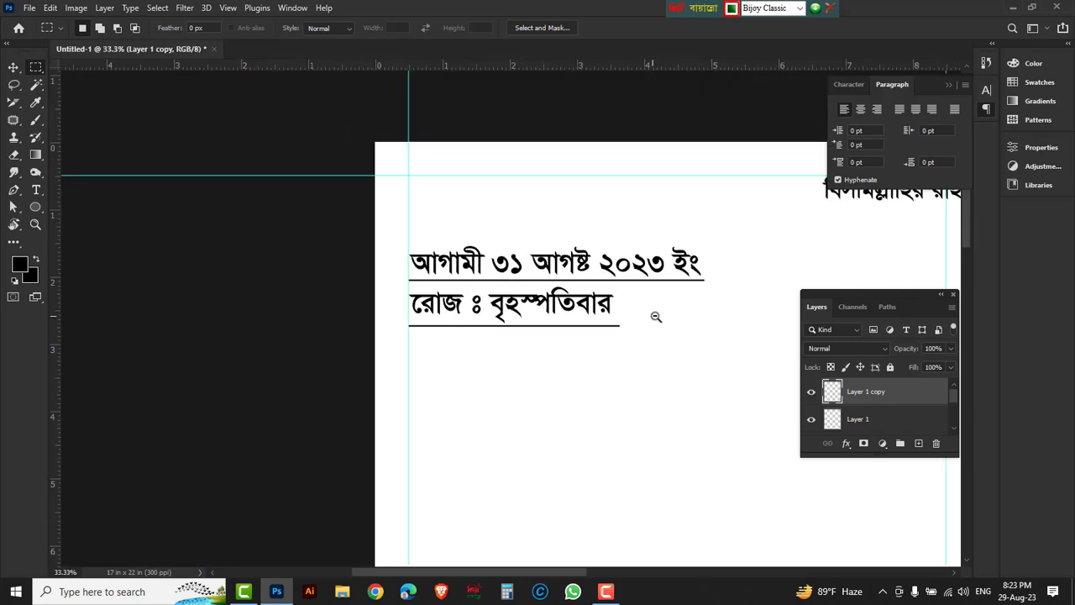
alt+click(656, 317)
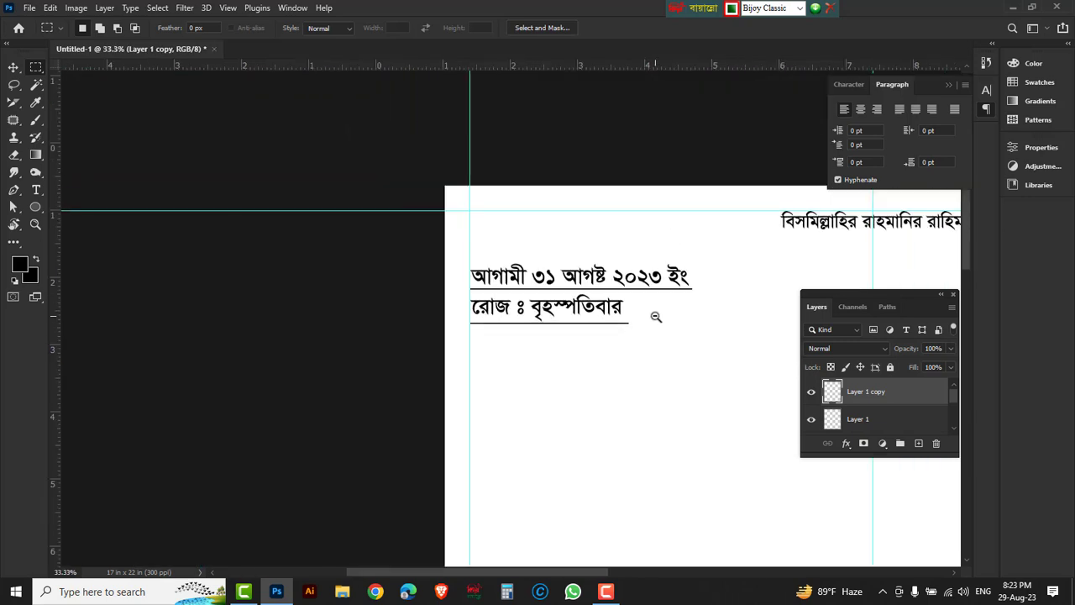
Duplicate the date text block lower down and retype it as 'আসন্ন শান্তিপুর সিটি কর্পোরেশন নির্বাচনে'.
click(13, 68)
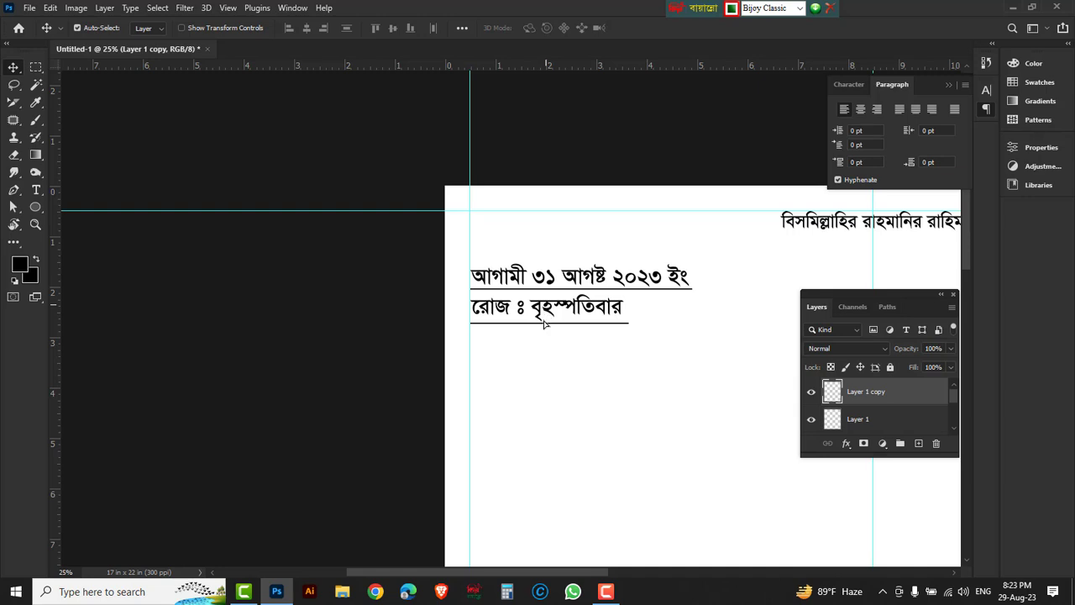
drag(552, 313, 552, 397)
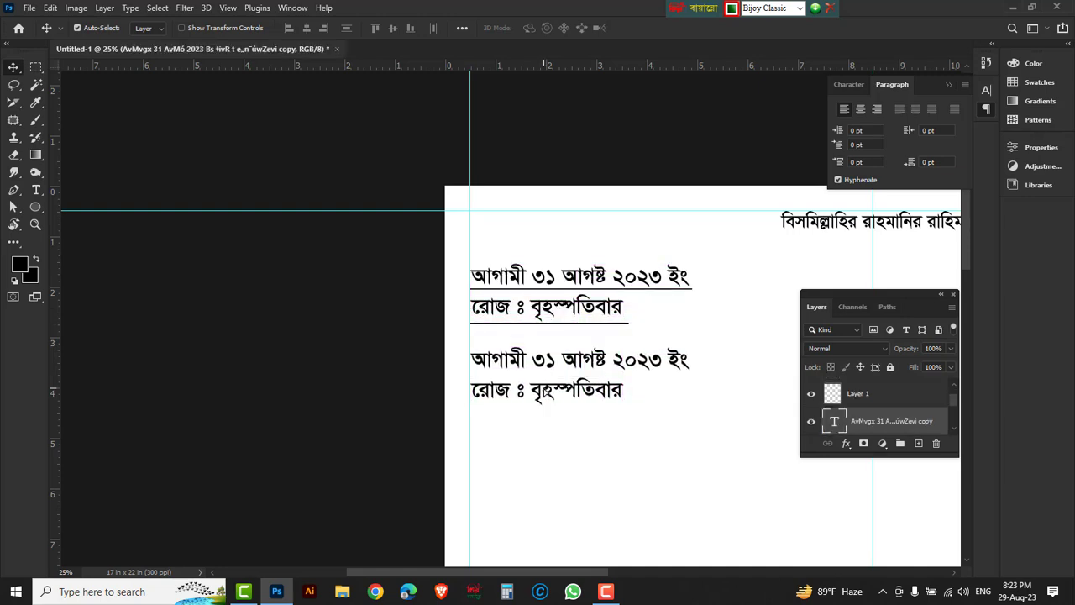
click(36, 190)
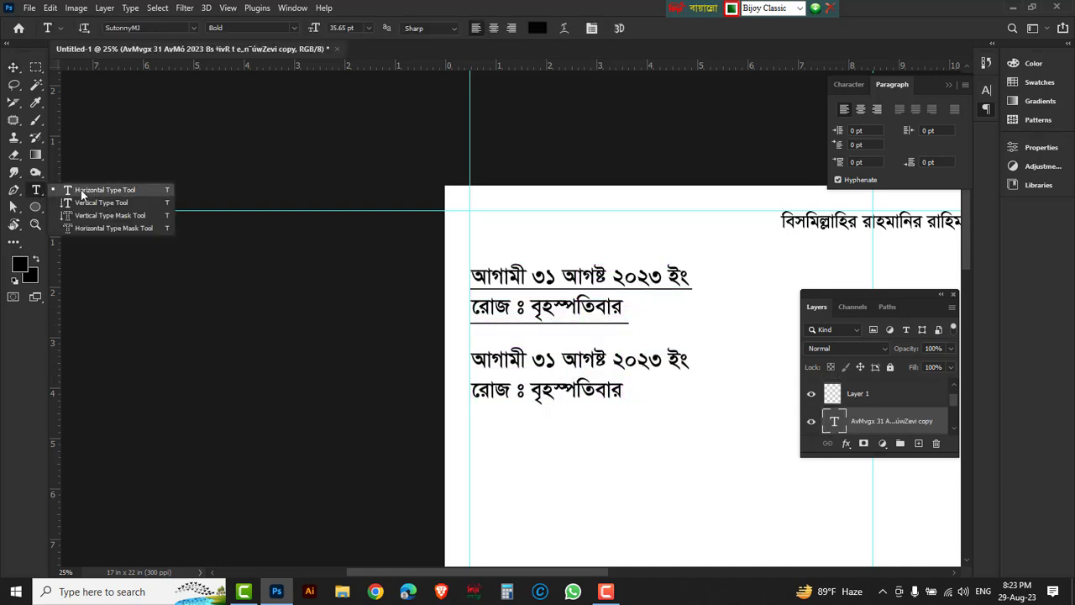
click(473, 361)
key(ctrl+a)
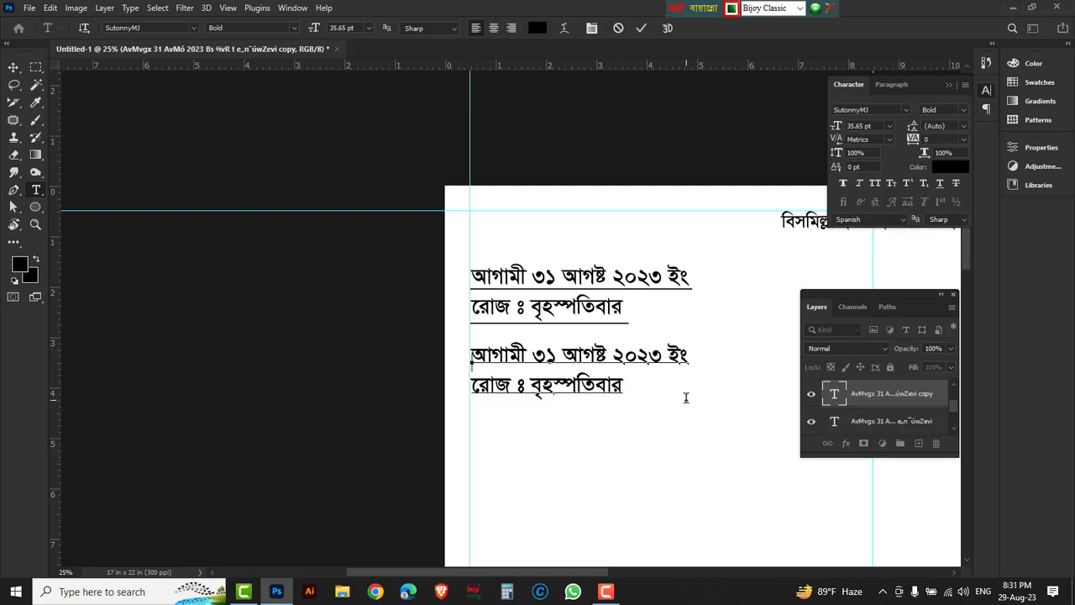
text(gfbg)
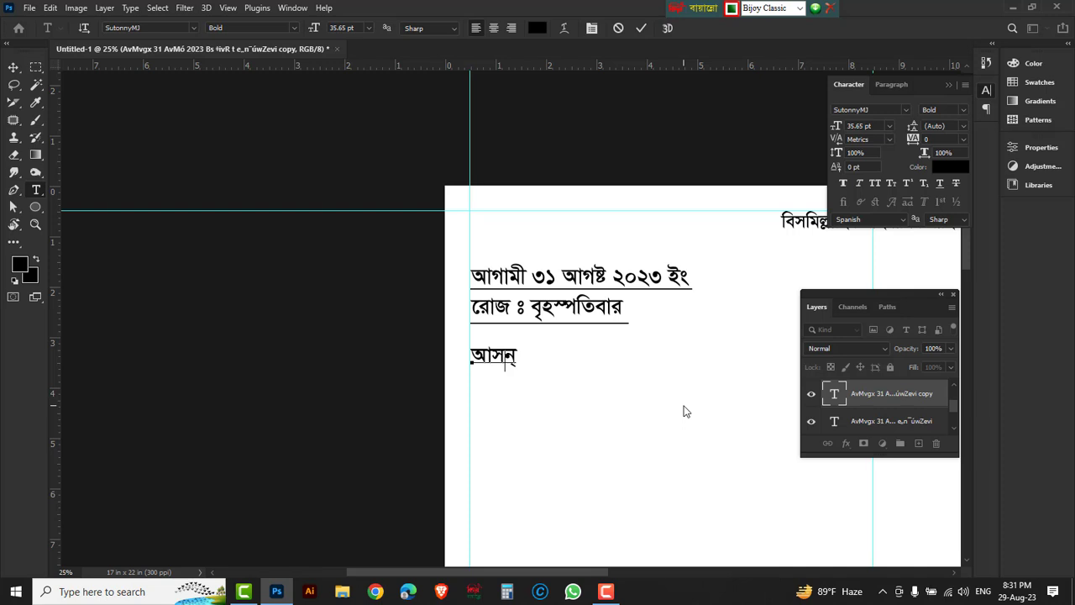
key(BackSpace)
key(BackSpace)
key(BackSpace)
key(BackSpace)
text(gf)
text(nbgMfdb)
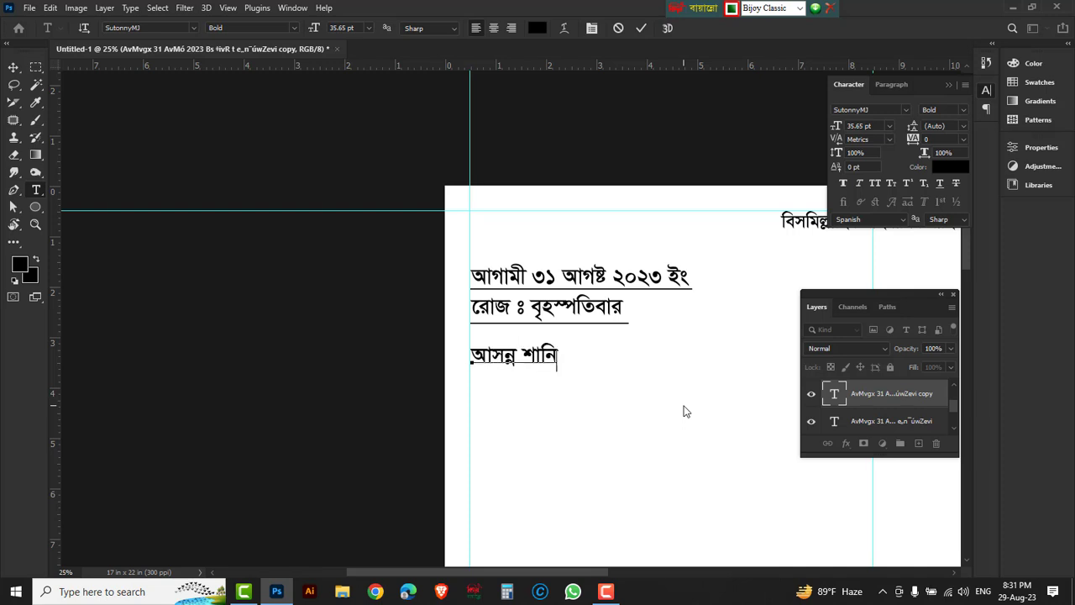
text(gkrsv dndt)
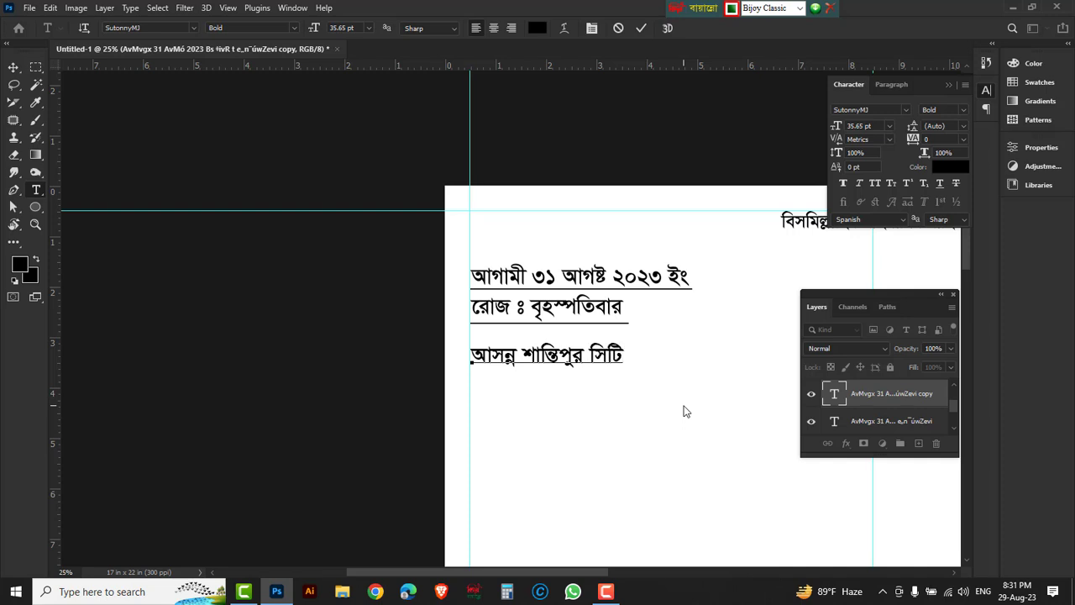
text(jc)
text(rAfcvMb b)
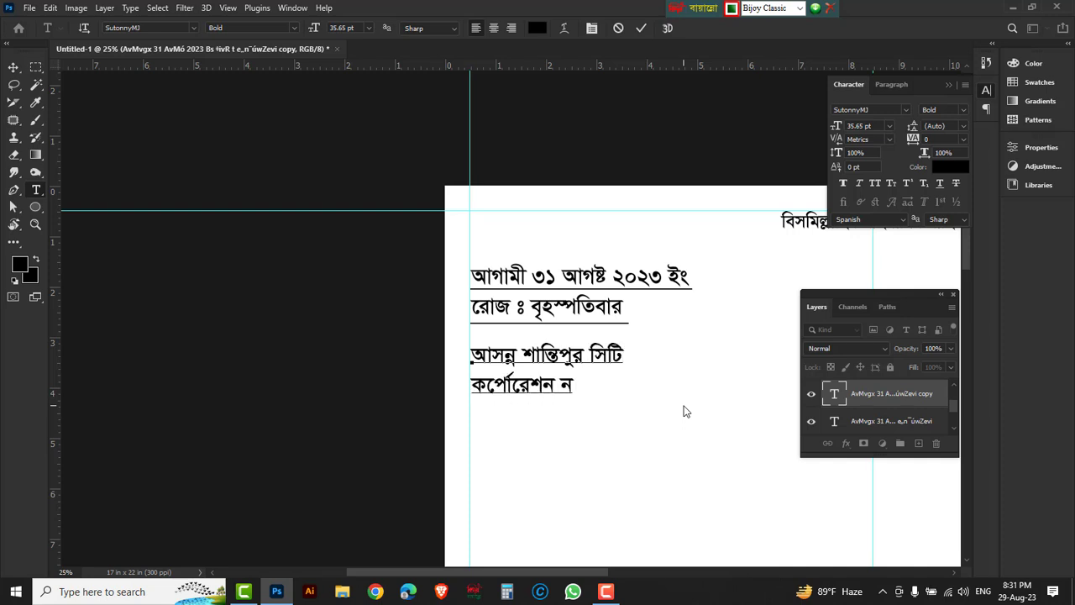
text(dhAfcy)
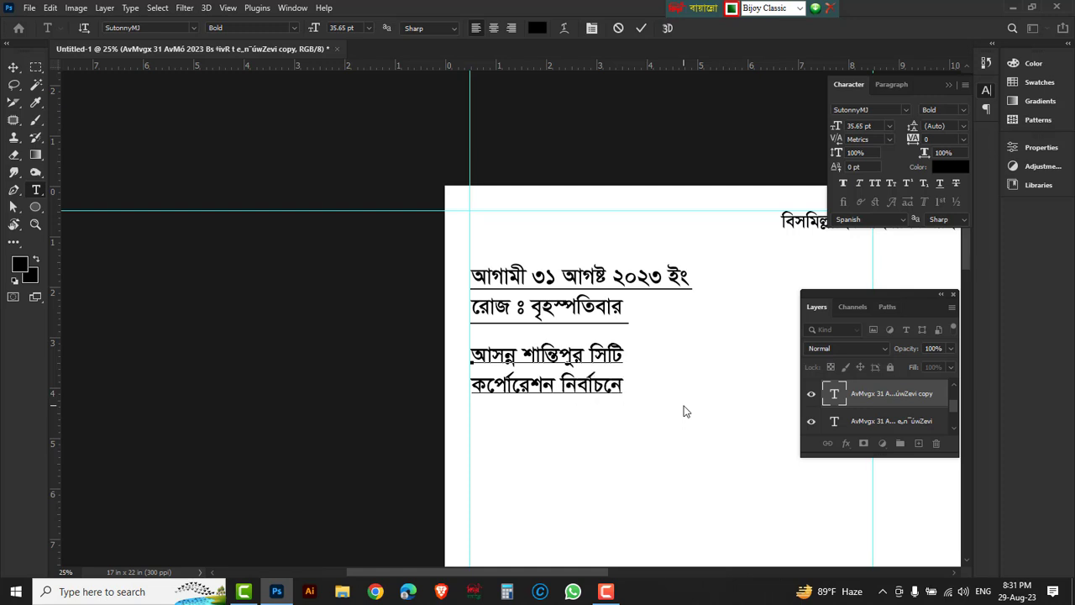
Enlarge the first line 'আসন্ন শান্তিপুর সিটি', starting from the 60 pt preset.
drag(623, 356, 477, 343)
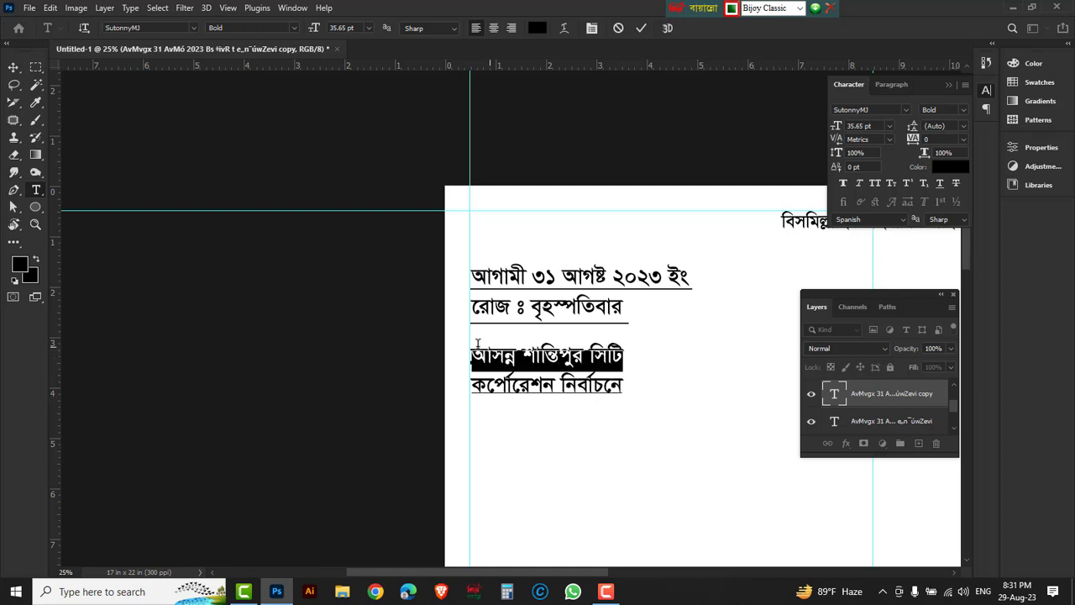
click(370, 28)
click(351, 186)
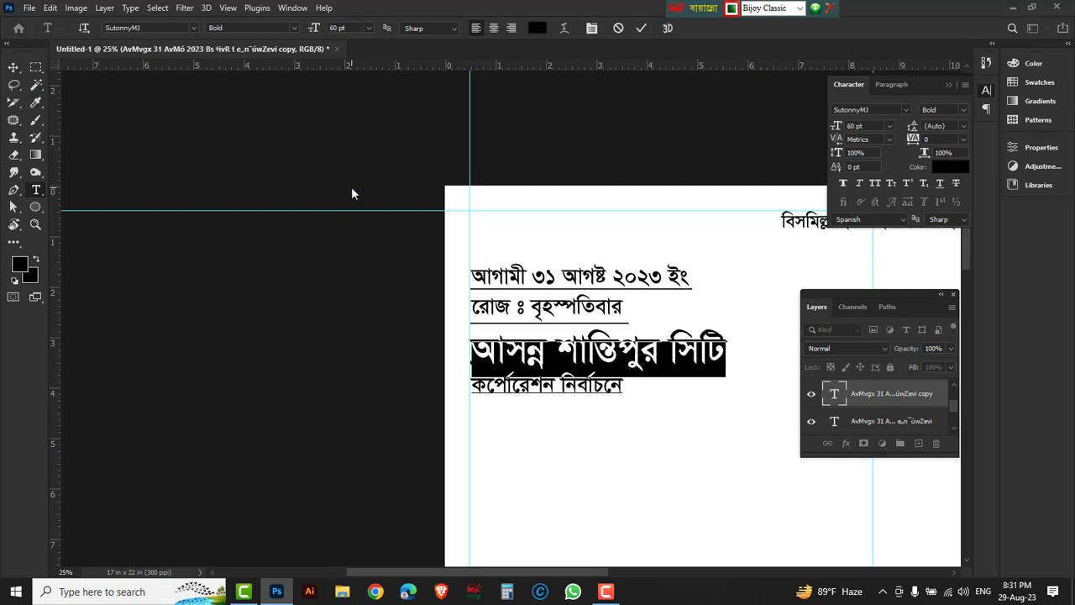
scroll(353, 28, up, 3)
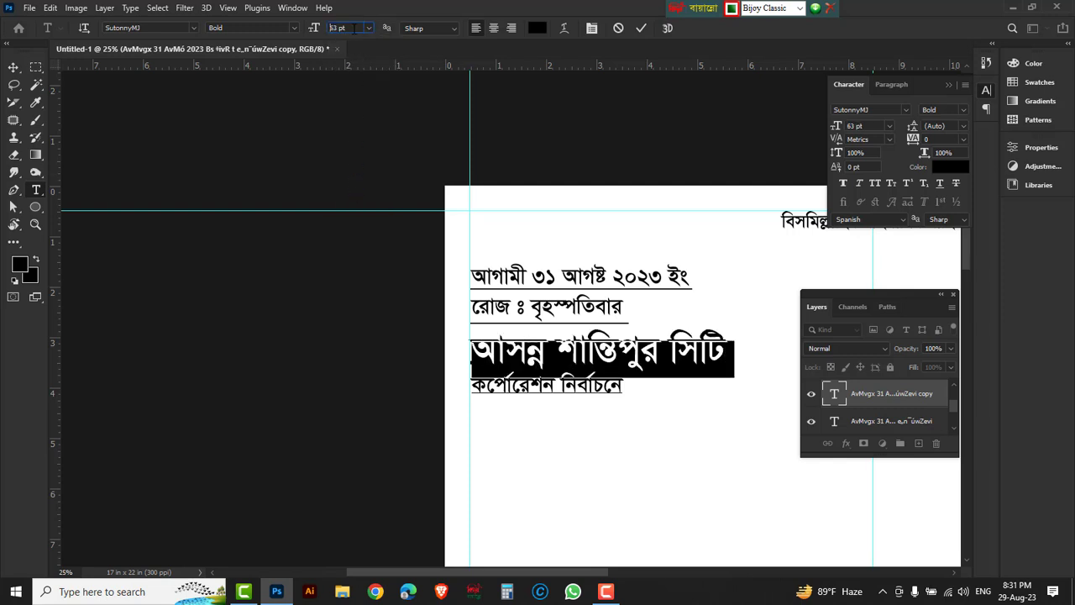
scroll(352, 28, up, 3)
scroll(353, 28, up, 3)
scroll(353, 28, up, 2)
scroll(354, 28, up, 3)
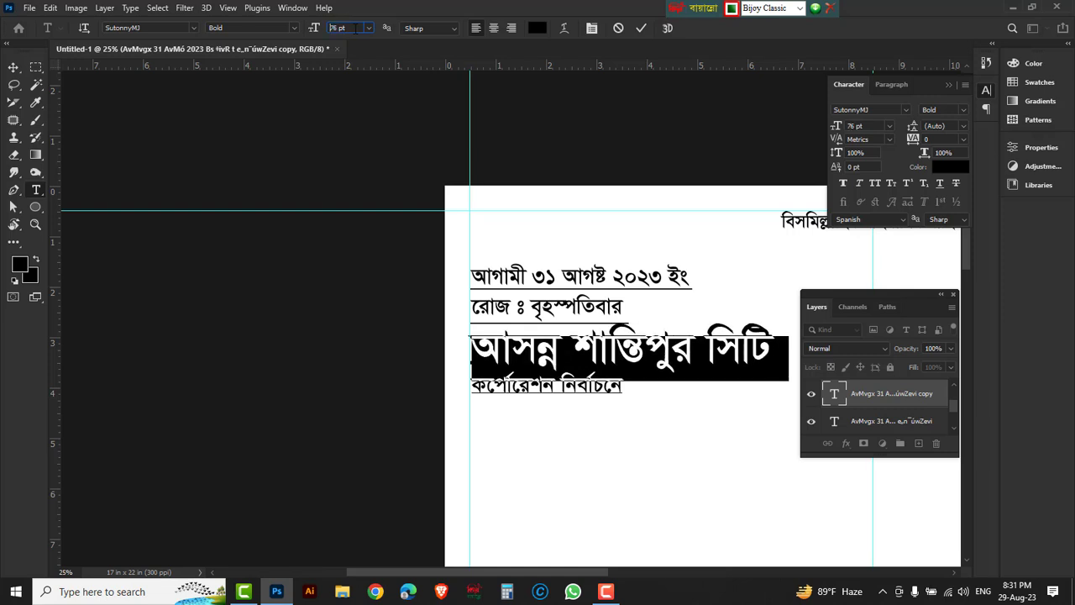
scroll(354, 27, up, 2)
scroll(354, 28, up, 2)
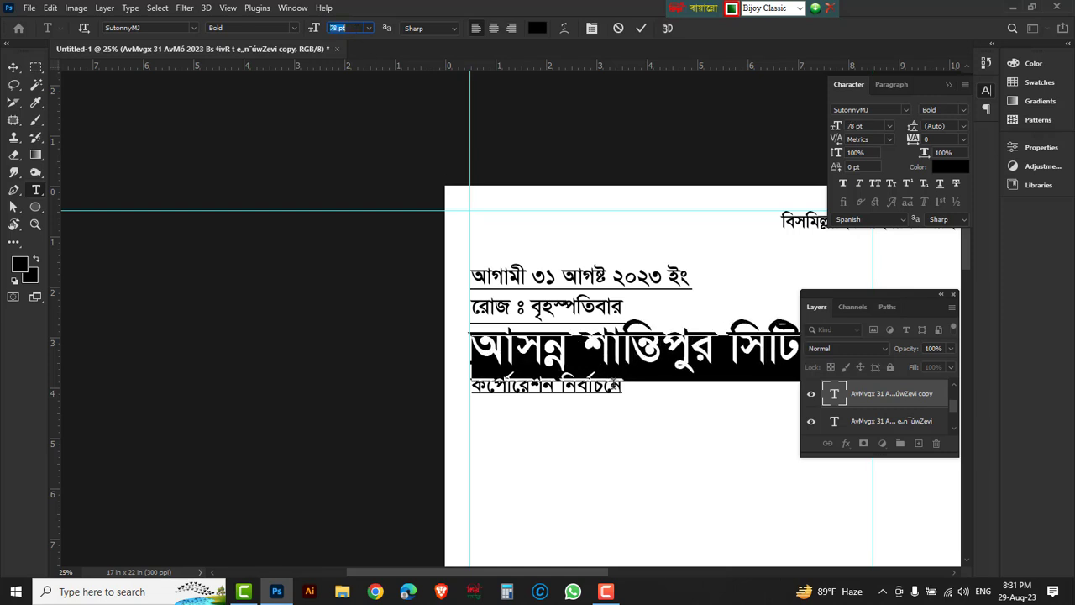
Set the second line 'কর্পোরেশন নির্বাচনে' to 56 pt.
drag(625, 387, 472, 390)
key(ctrl+shift+period)
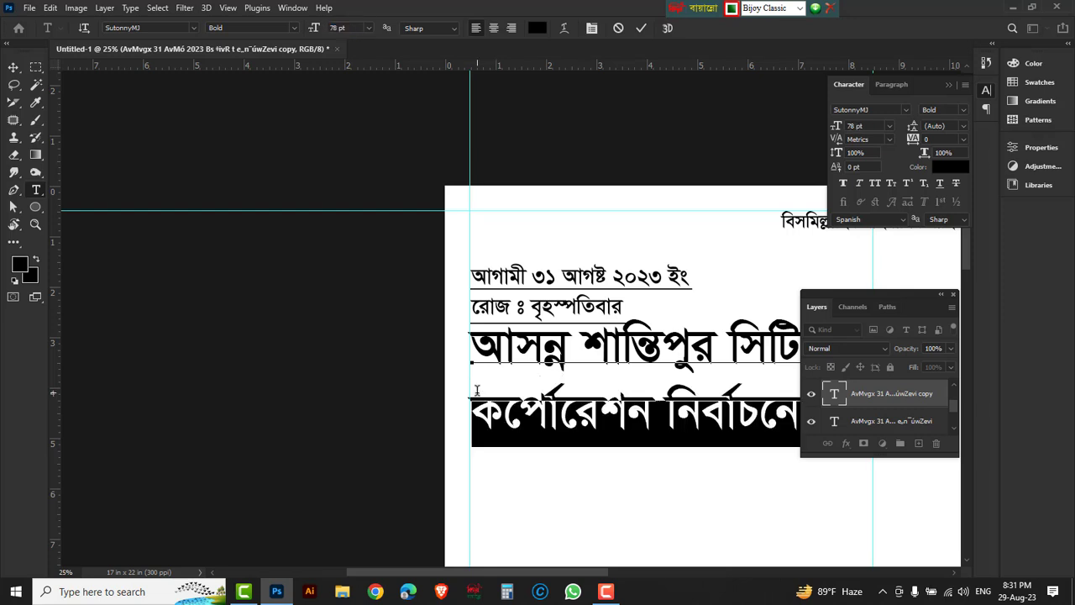
click(370, 27)
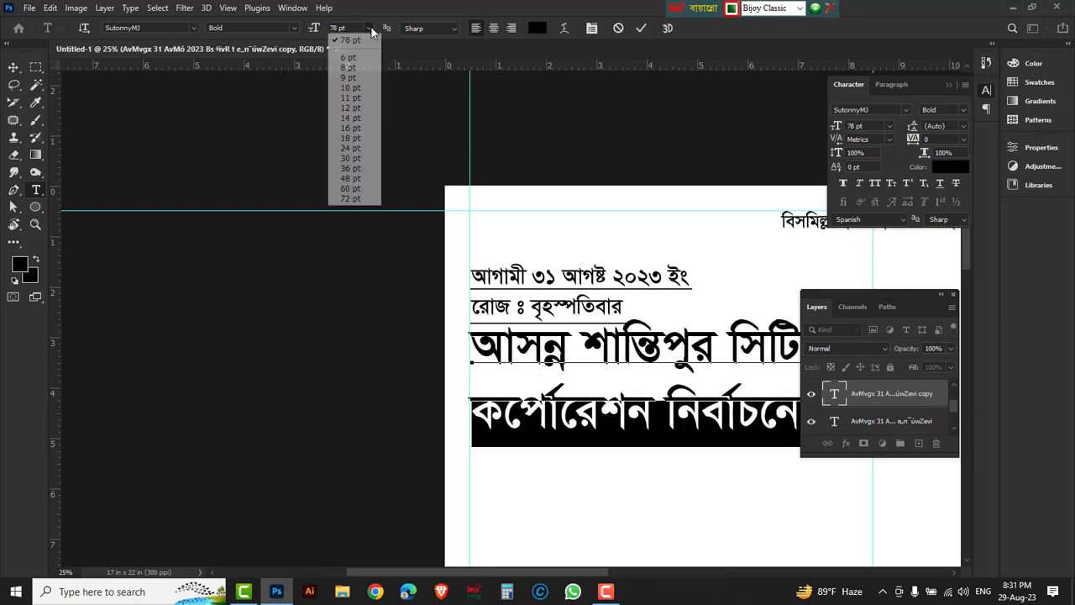
click(350, 178)
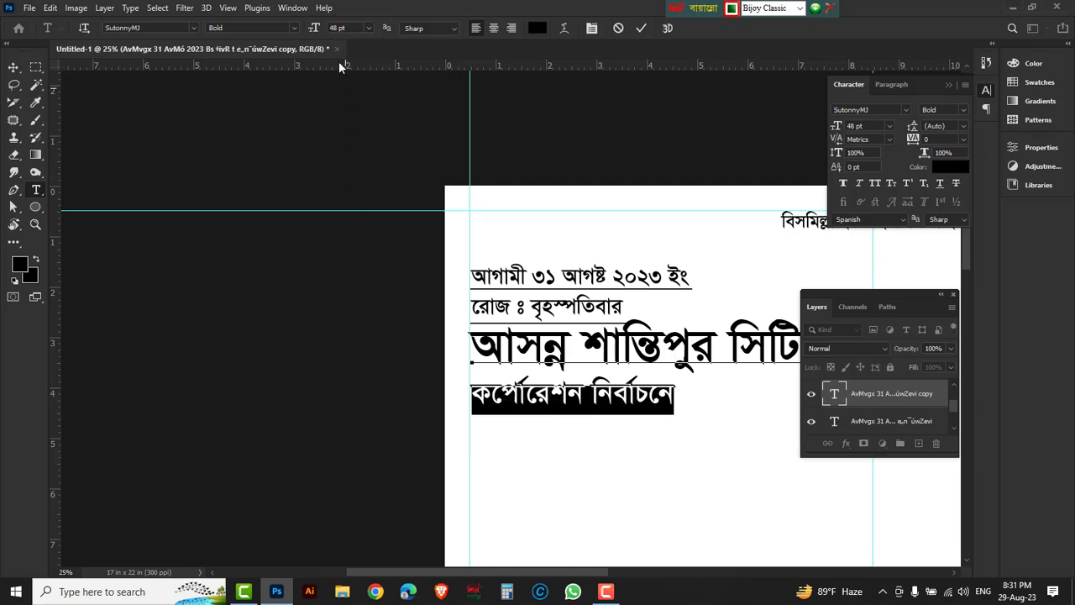
scroll(350, 28, up, 2)
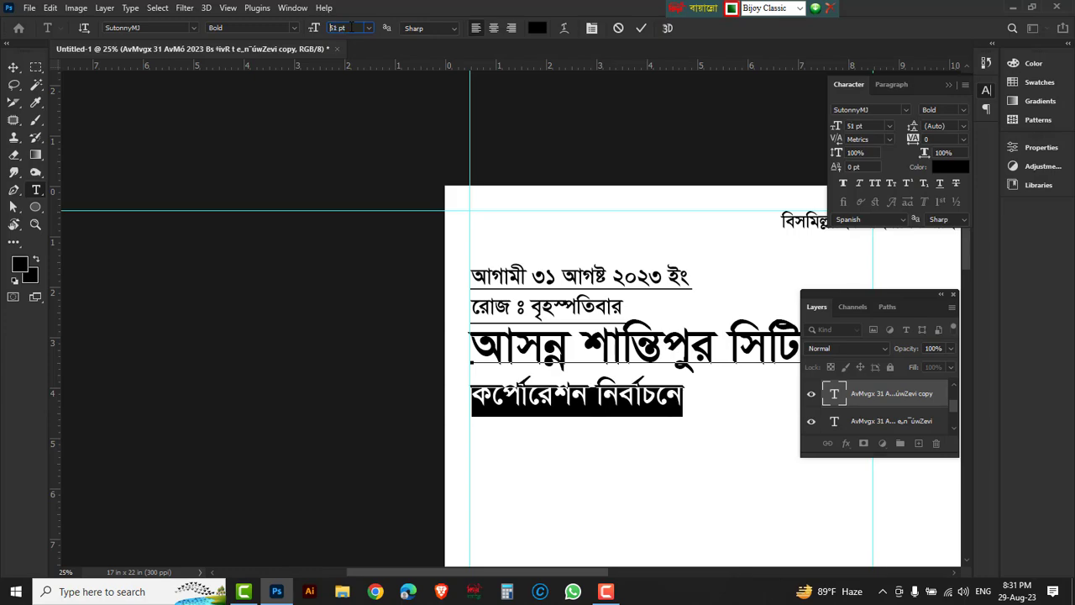
scroll(350, 28, up, 2)
scroll(350, 28, up, 1)
scroll(350, 28, up, 2)
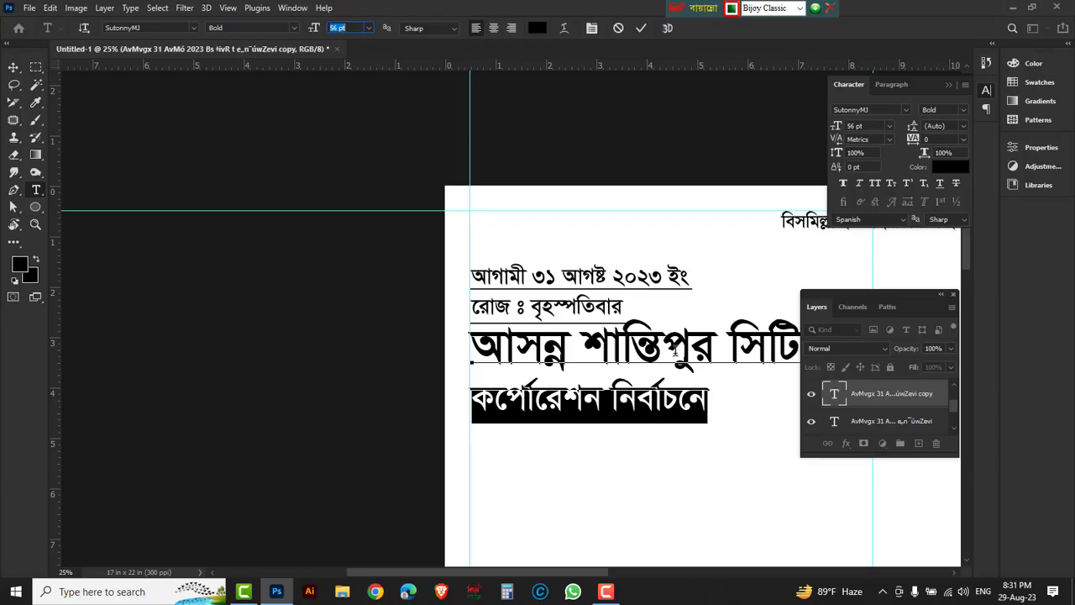
key(Return)
Set the second line's leading to 58 pt and commit the text.
text(66)
key(Return)
scroll(933, 128, down, 3)
scroll(932, 128, down, 3)
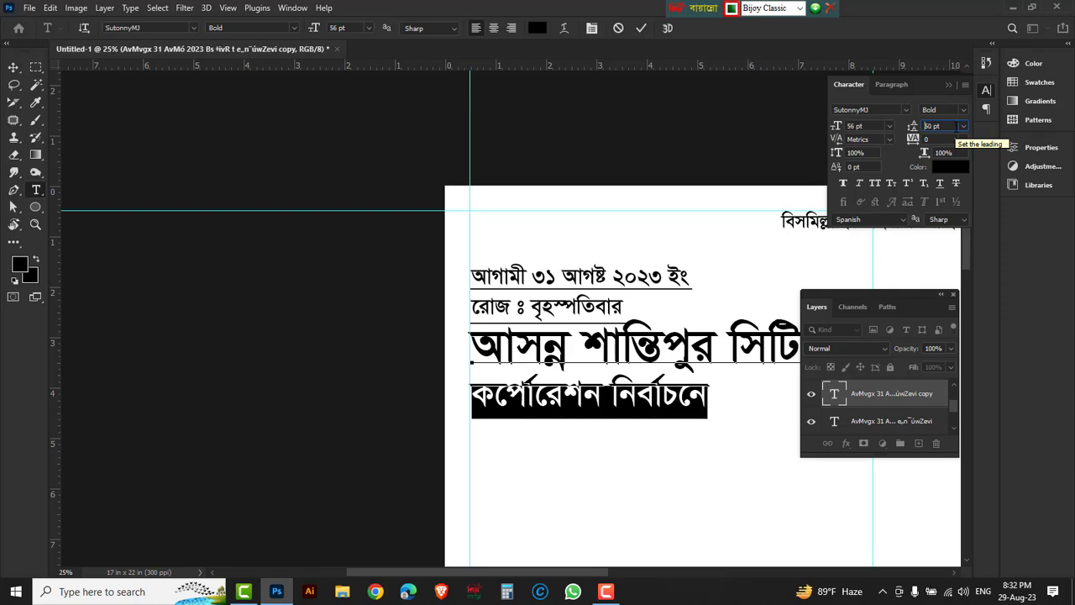
scroll(933, 127, down, 2)
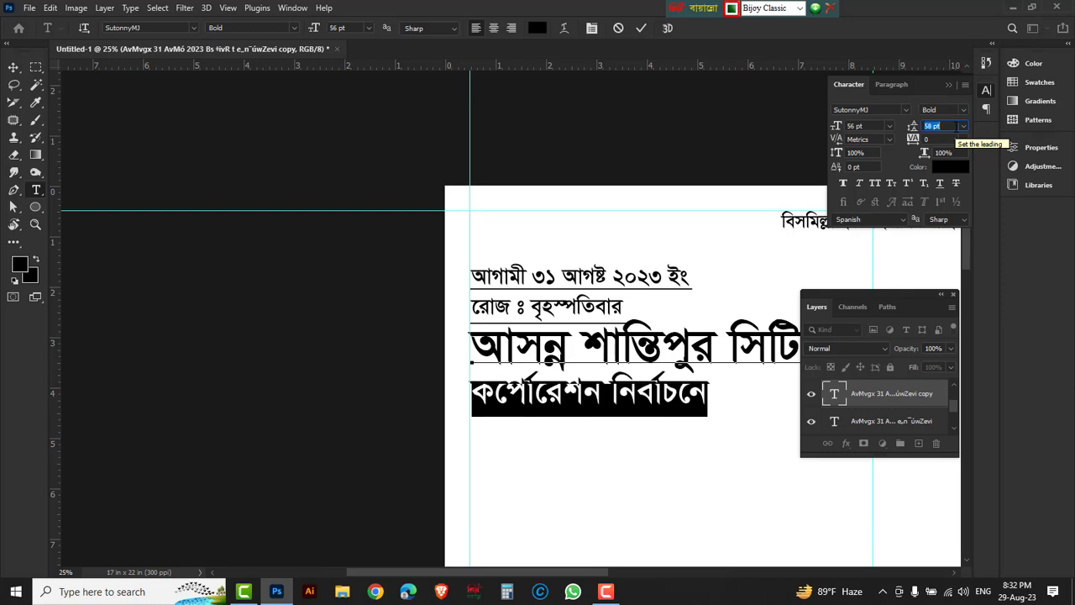
click(13, 72)
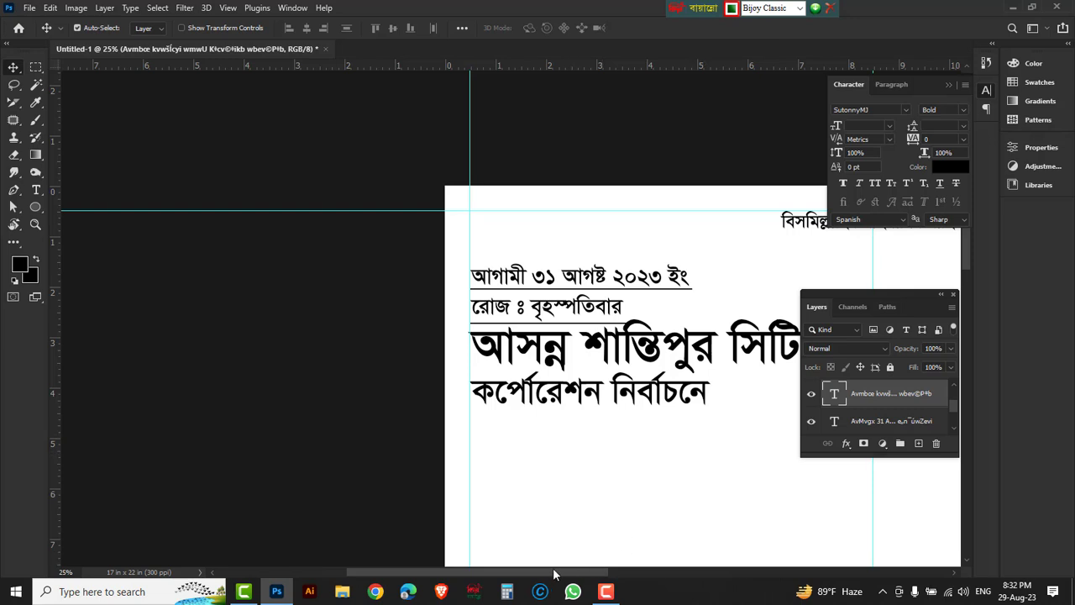
Move the headline block lower and Alt-drag a copy of the date lines beneath it.
drag(554, 575, 616, 569)
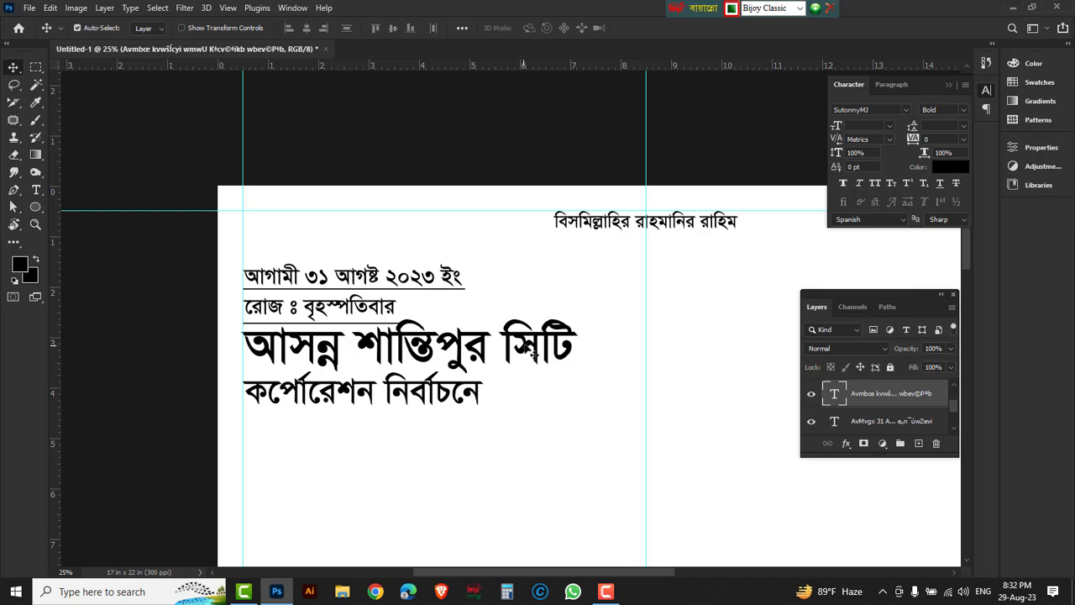
drag(526, 351, 531, 383)
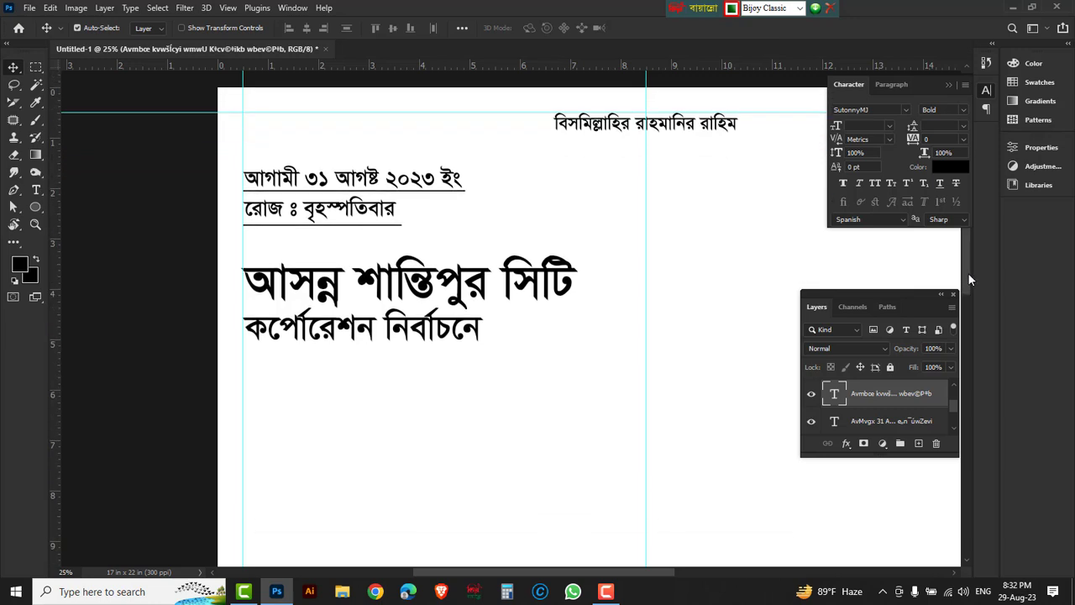
drag(964, 248, 968, 283)
drag(889, 295, 845, 284)
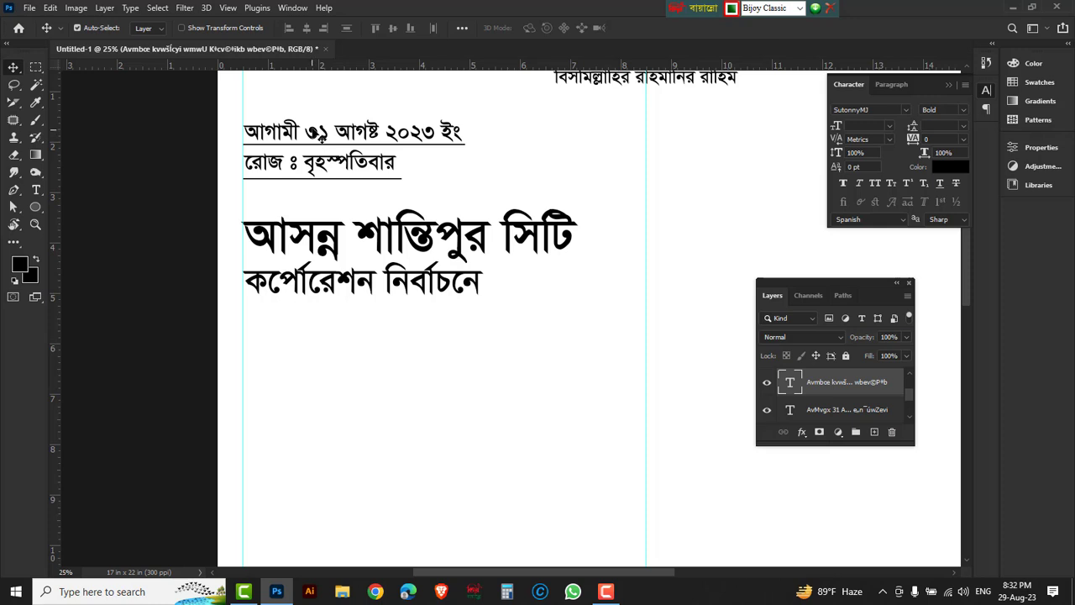
drag(320, 135, 319, 360)
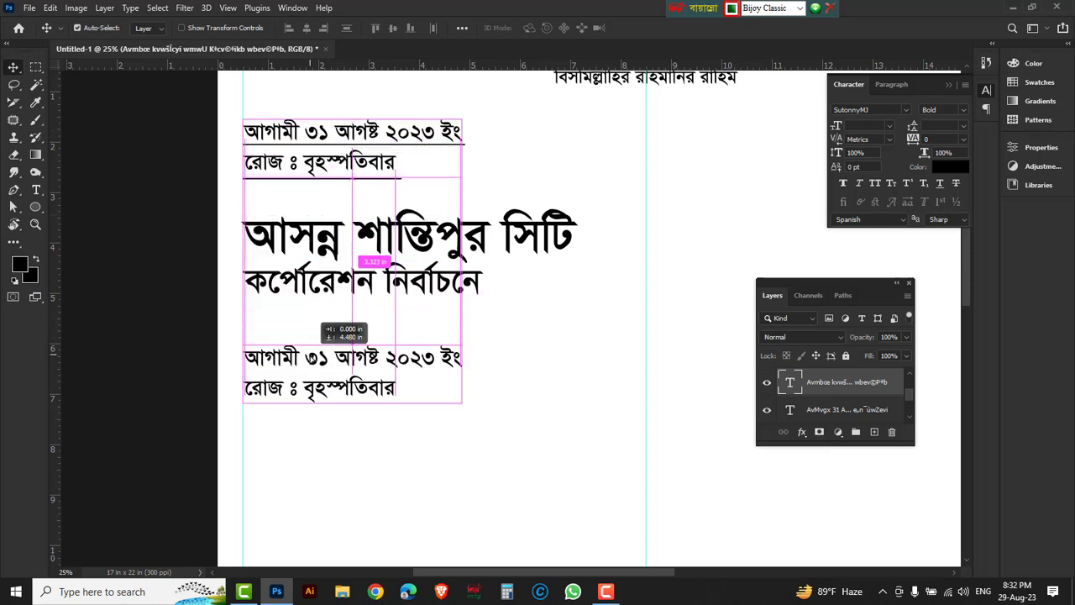
Retype the copied date lines as '২৫ নং ওয়ার্ডের' and select the digits ২৫.
click(37, 190)
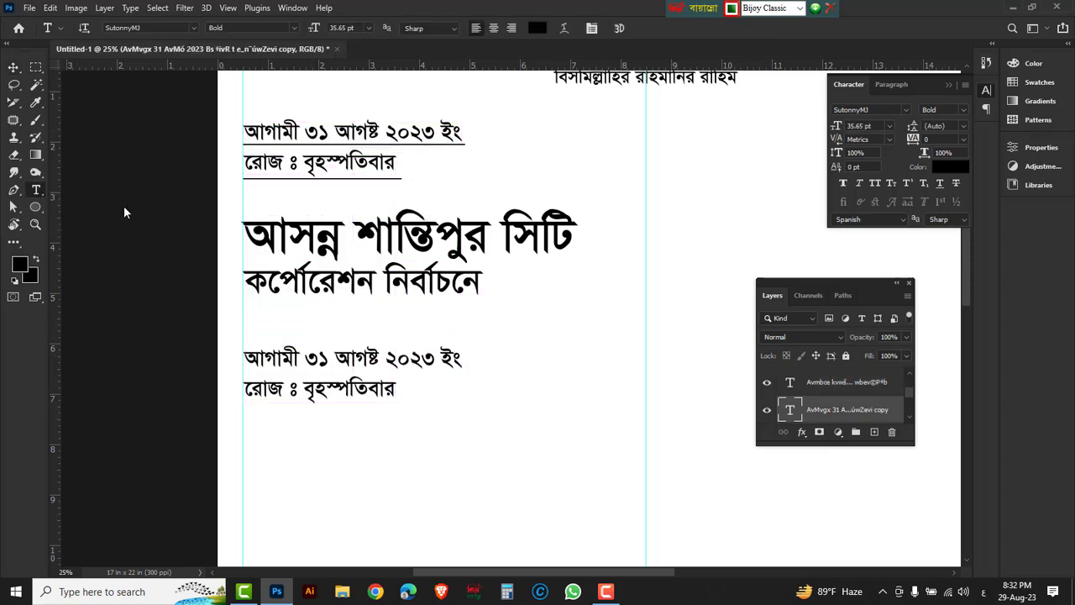
drag(245, 357, 514, 401)
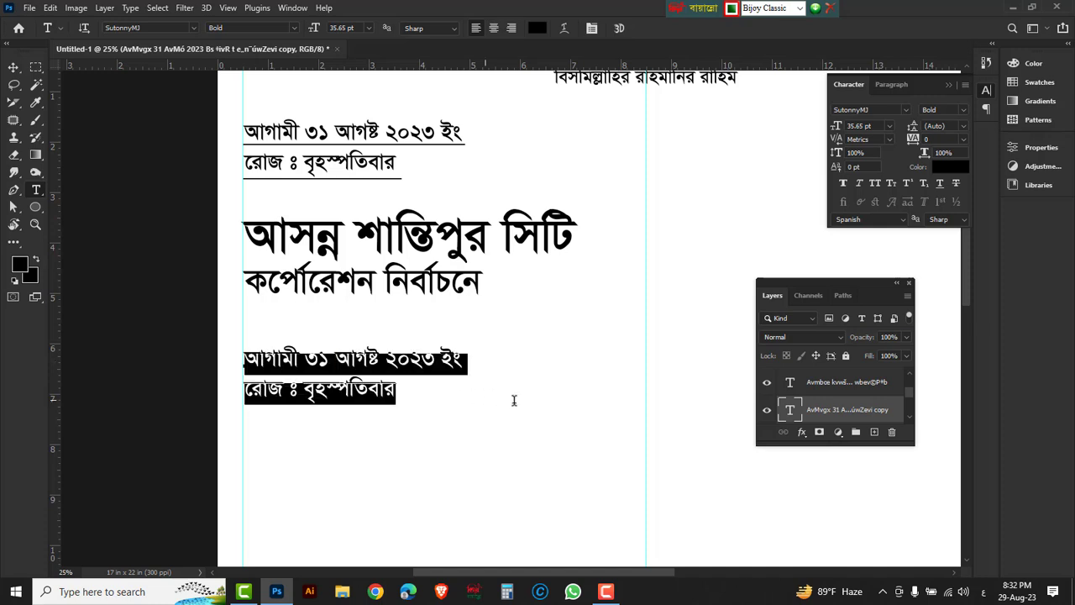
text(25)
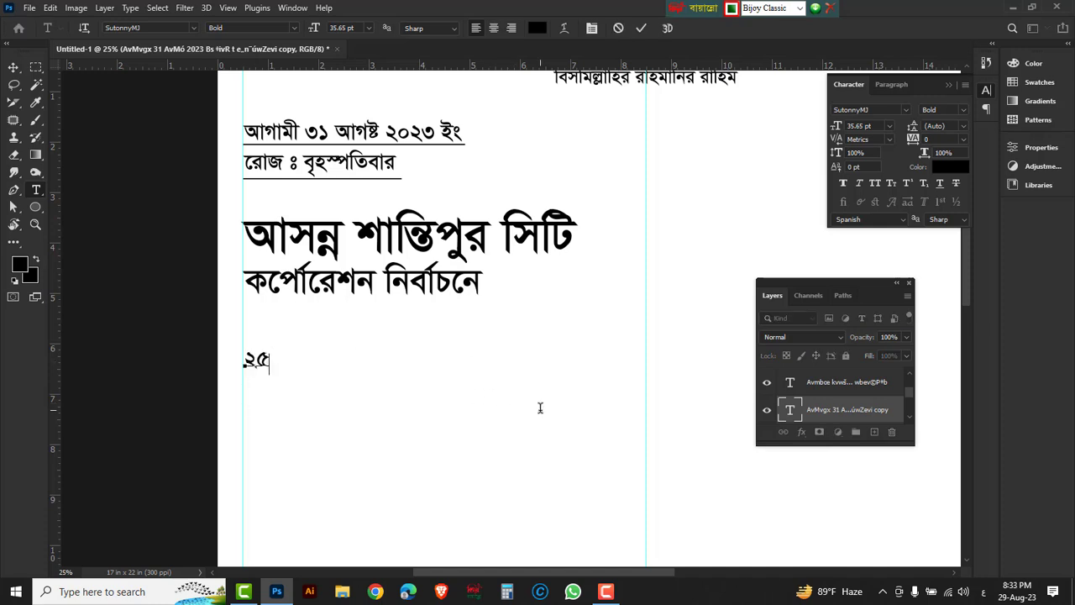
text(v)
text(gxWf)
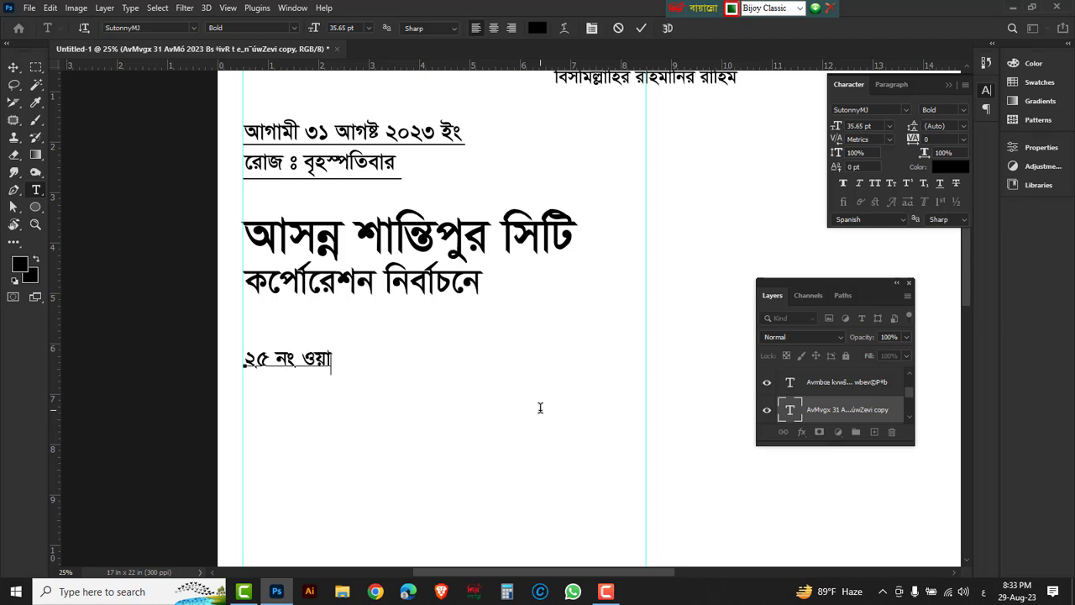
text(e)
text(j)
drag(269, 360, 245, 361)
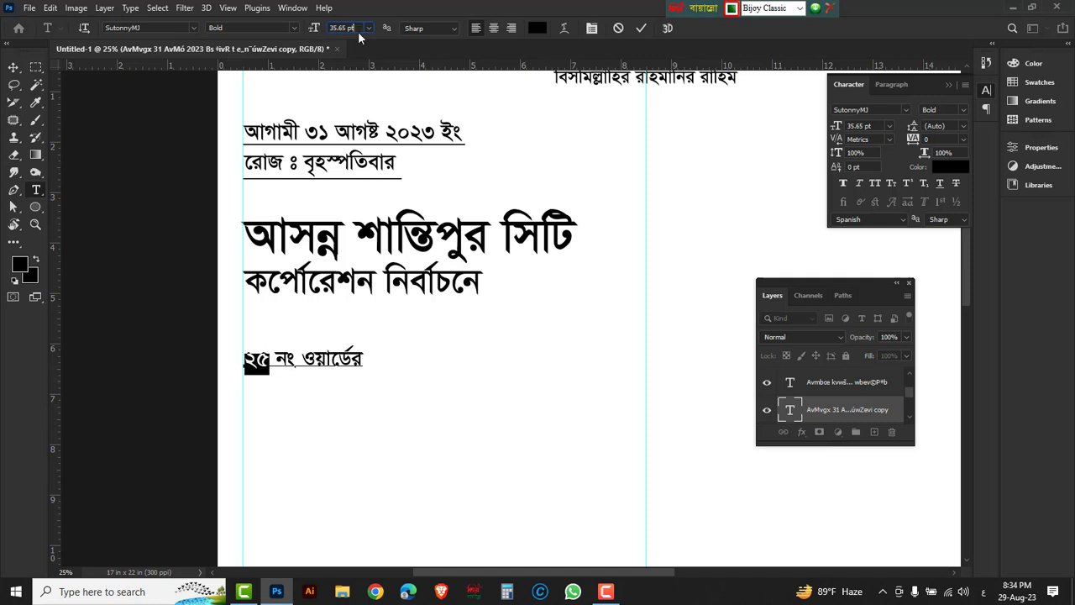
Increase the ward number ২৫ to 79 pt.
scroll(358, 31, up, 5)
scroll(358, 31, up, 5)
scroll(357, 31, up, 5)
scroll(358, 31, up, 6)
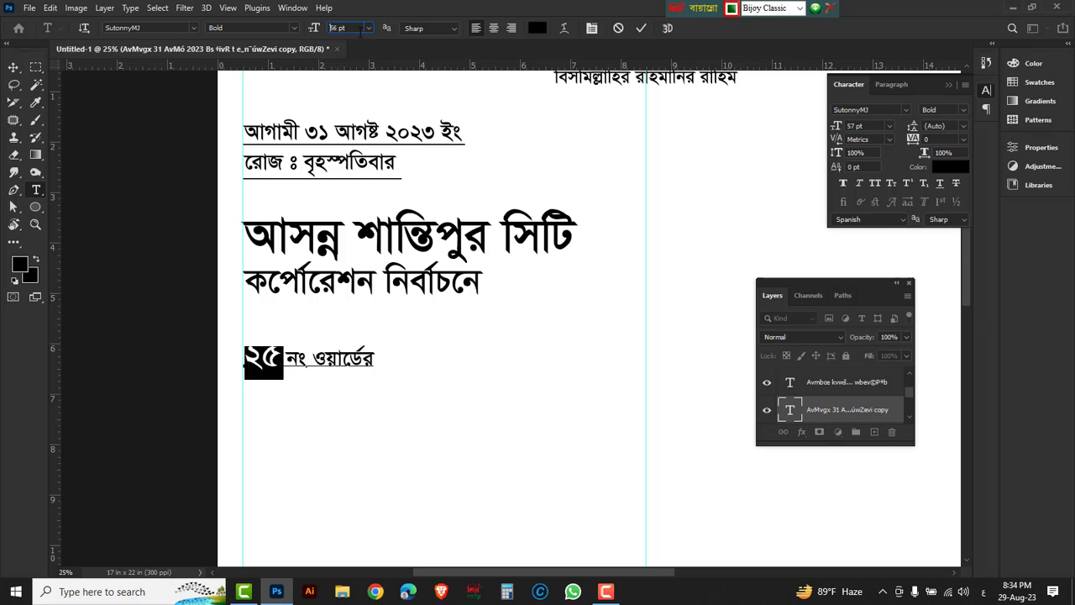
scroll(361, 31, up, 4)
scroll(361, 31, up, 3)
scroll(361, 31, up, 4)
scroll(362, 31, up, 3)
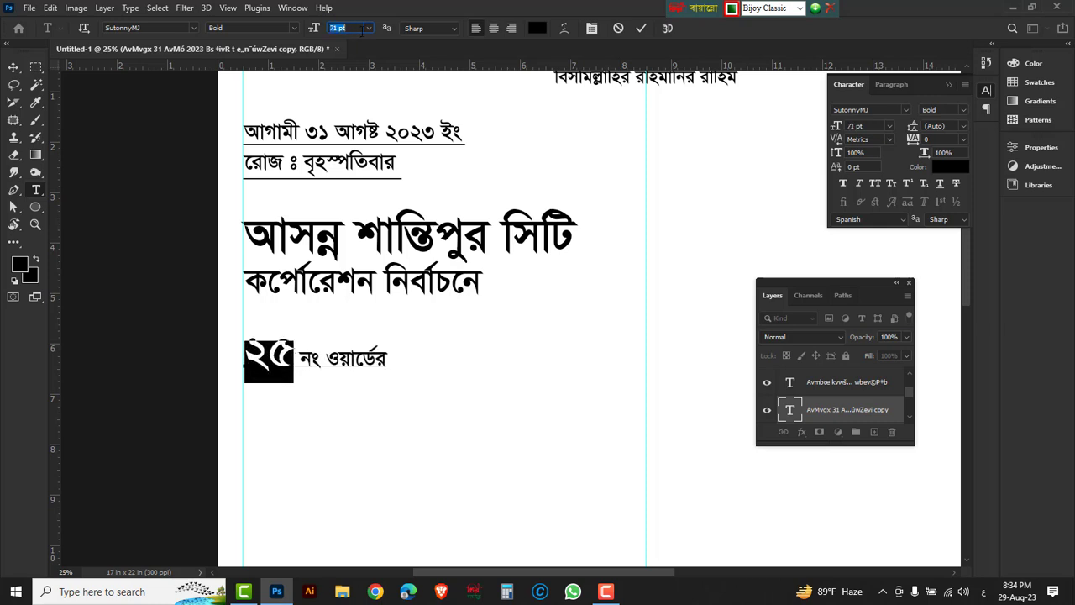
scroll(363, 31, up, 3)
scroll(363, 30, up, 2)
scroll(363, 30, up, 3)
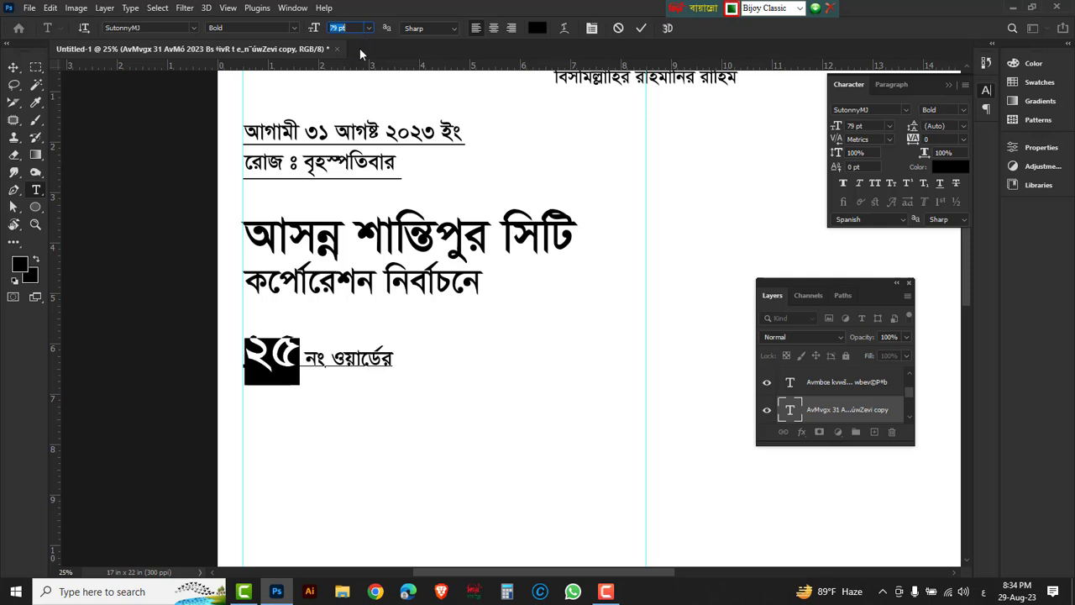
Resize 'নং ওয়ার্ডের' to 45 pt.
drag(304, 361, 415, 360)
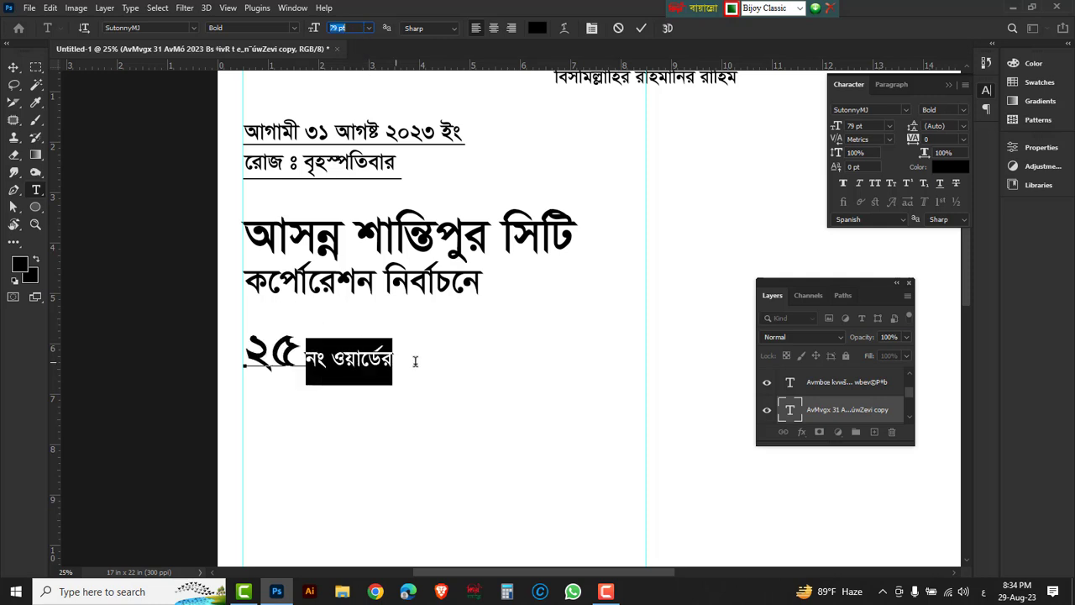
click(346, 28)
text(79)
key(Return)
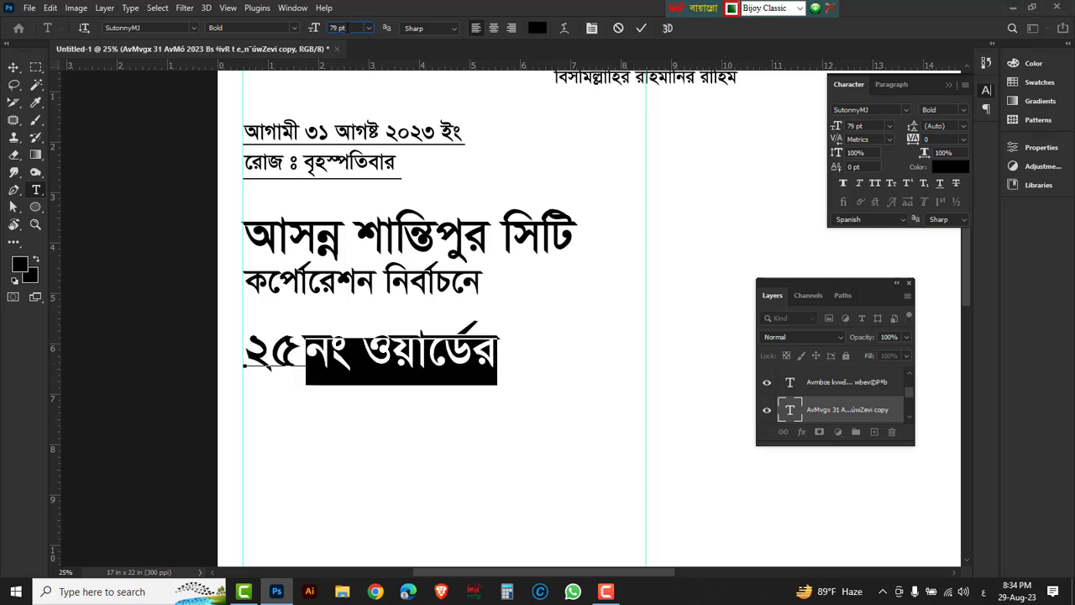
scroll(350, 28, down, 5)
scroll(350, 28, down, 5)
scroll(349, 27, down, 9)
scroll(350, 28, down, 2)
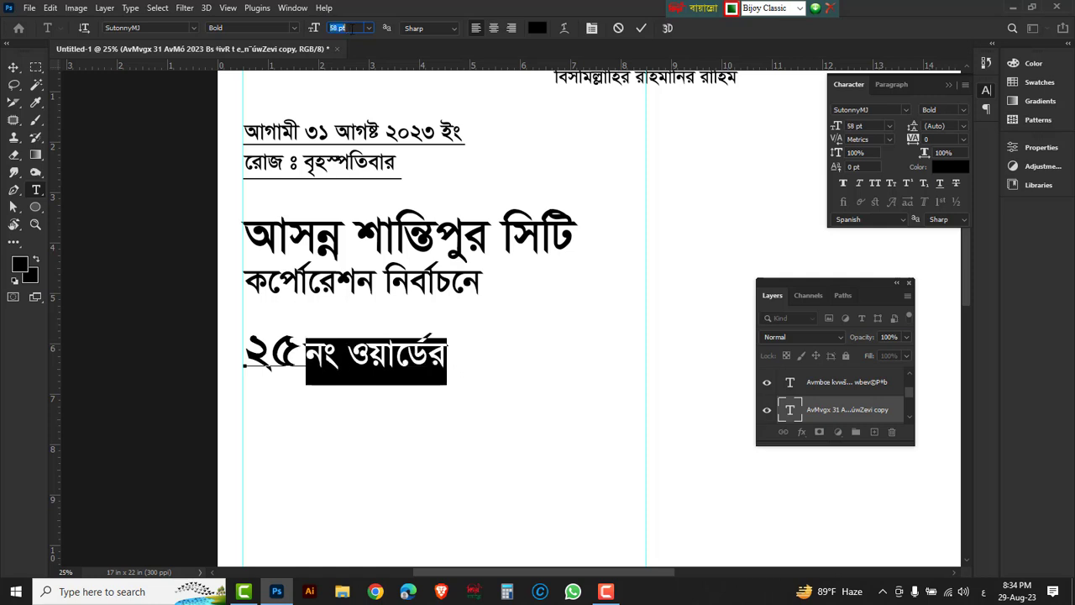
scroll(350, 27, down, 4)
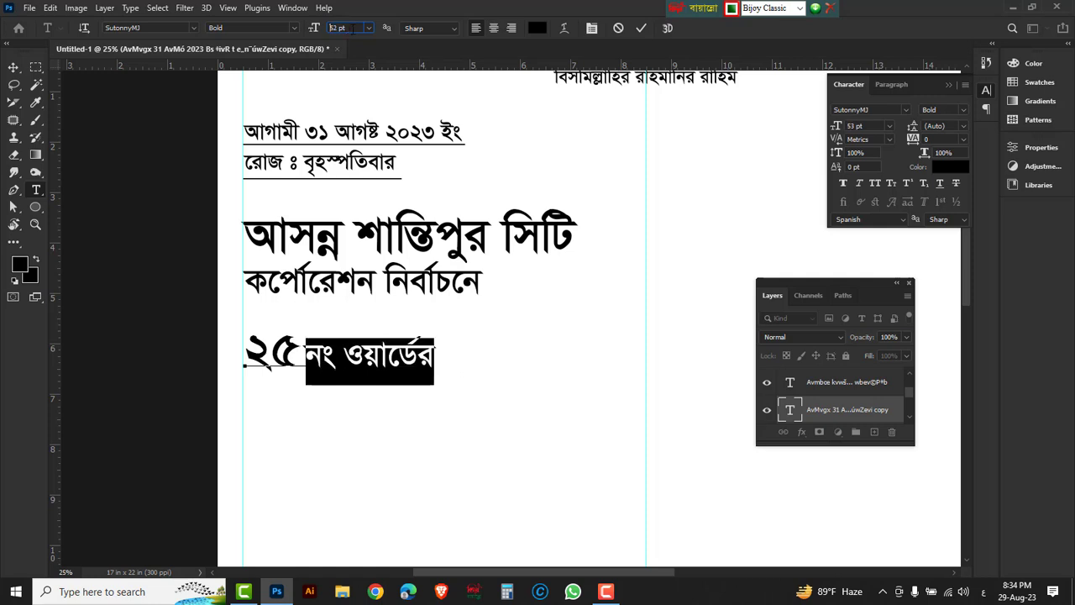
scroll(350, 28, down, 2)
scroll(350, 28, down, 2)
scroll(350, 28, down, 1)
scroll(351, 28, down, 2)
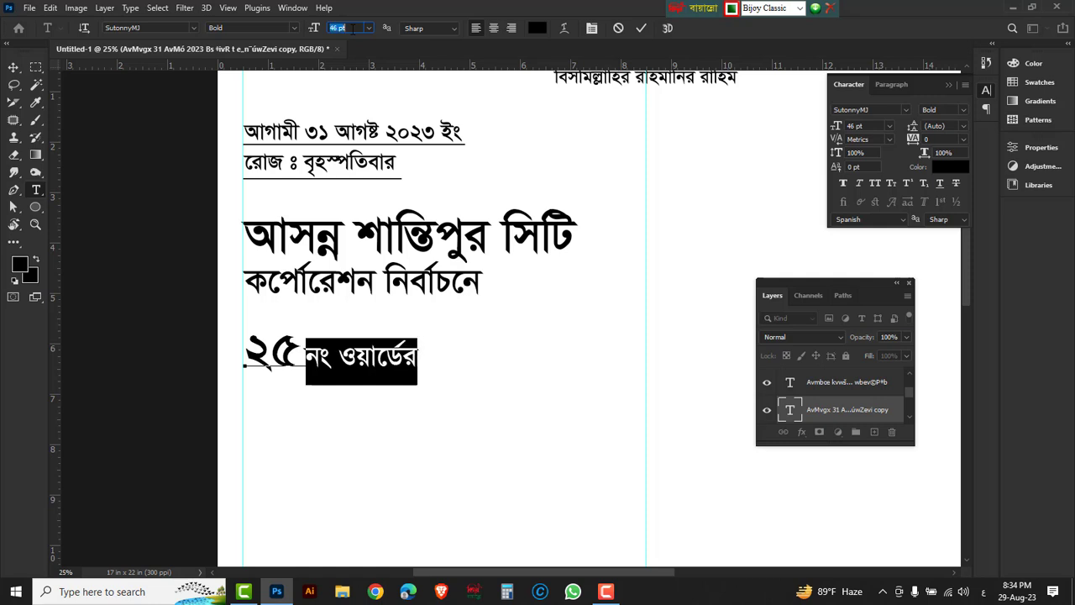
scroll(351, 27, down, 1)
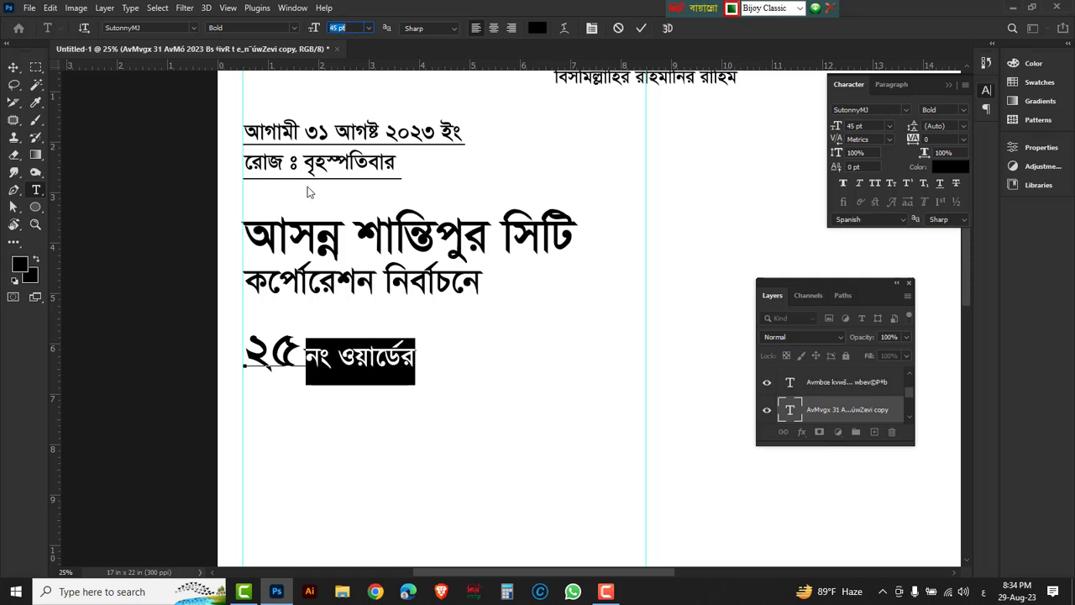
Draw a rounded rectangle around ২৫ and convert it to a selection.
click(14, 65)
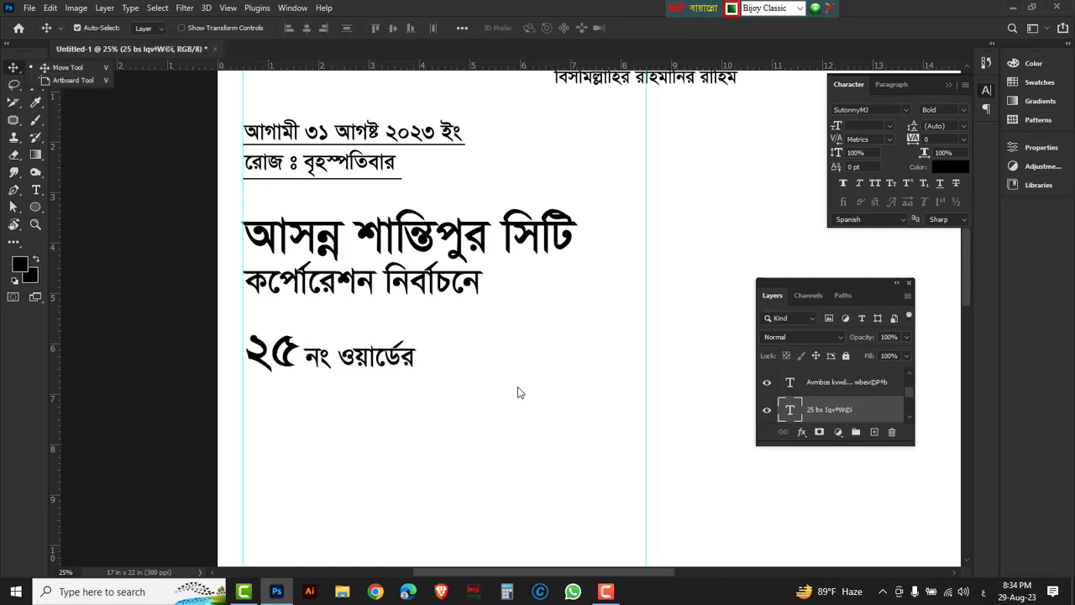
right_click(35, 209)
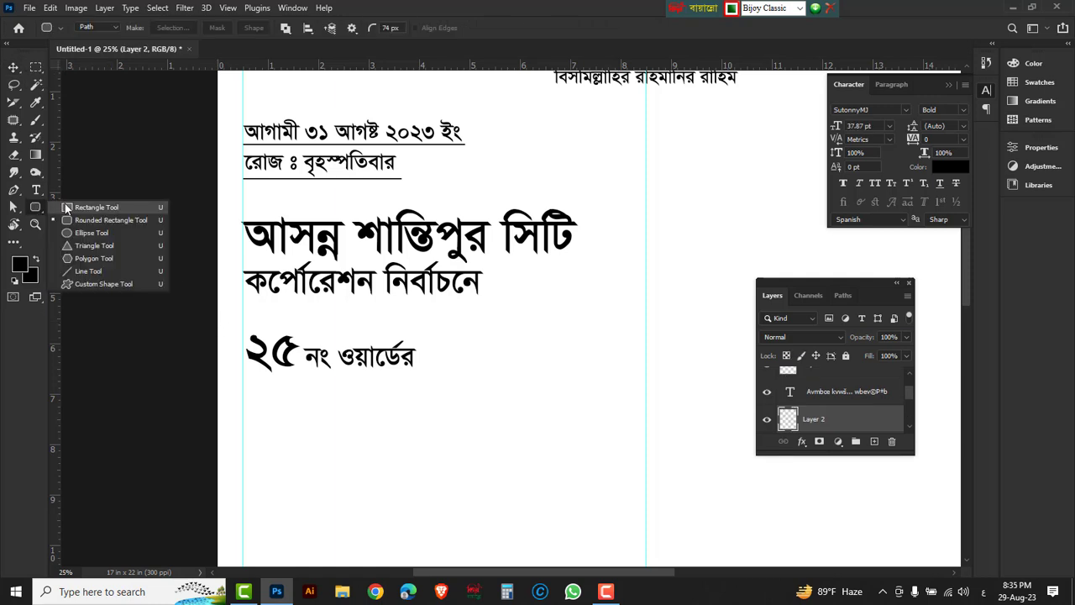
click(119, 220)
drag(243, 325, 309, 380)
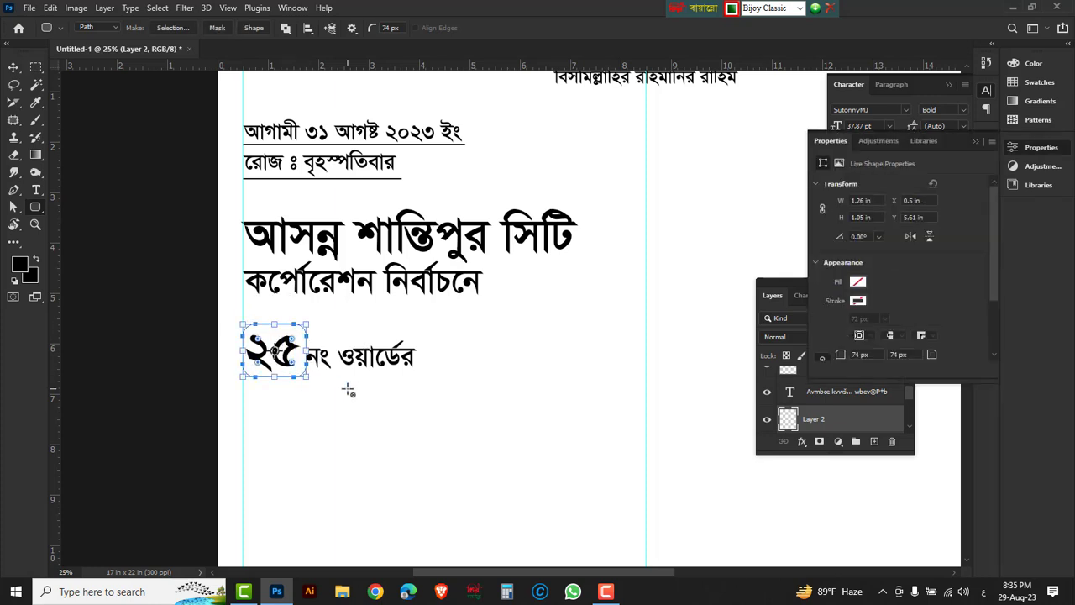
key(ctrl+Return)
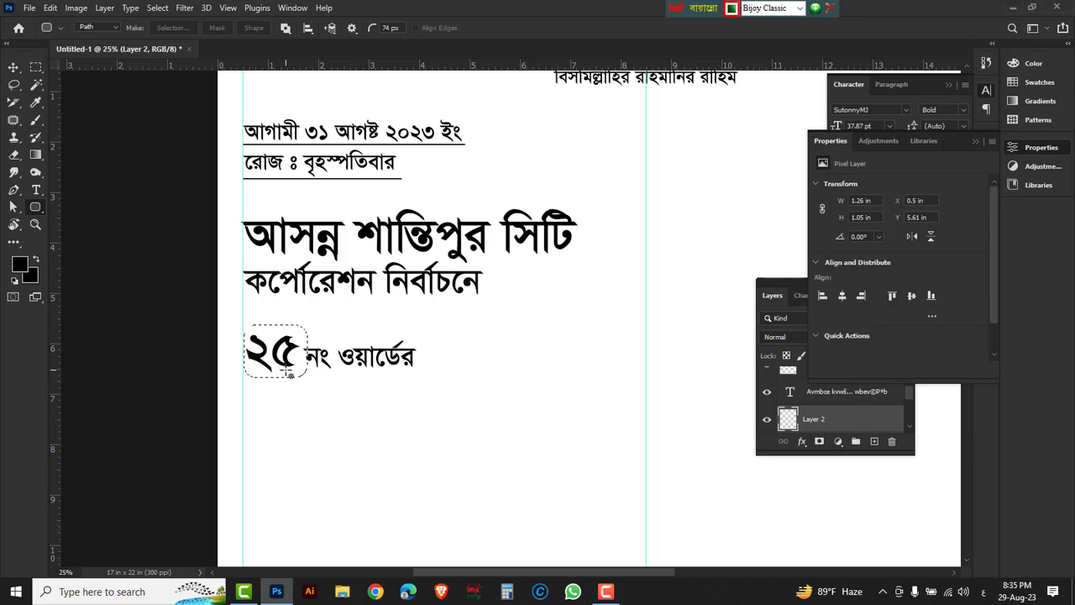
Fill the rounded selection with black and deselect.
click(24, 266)
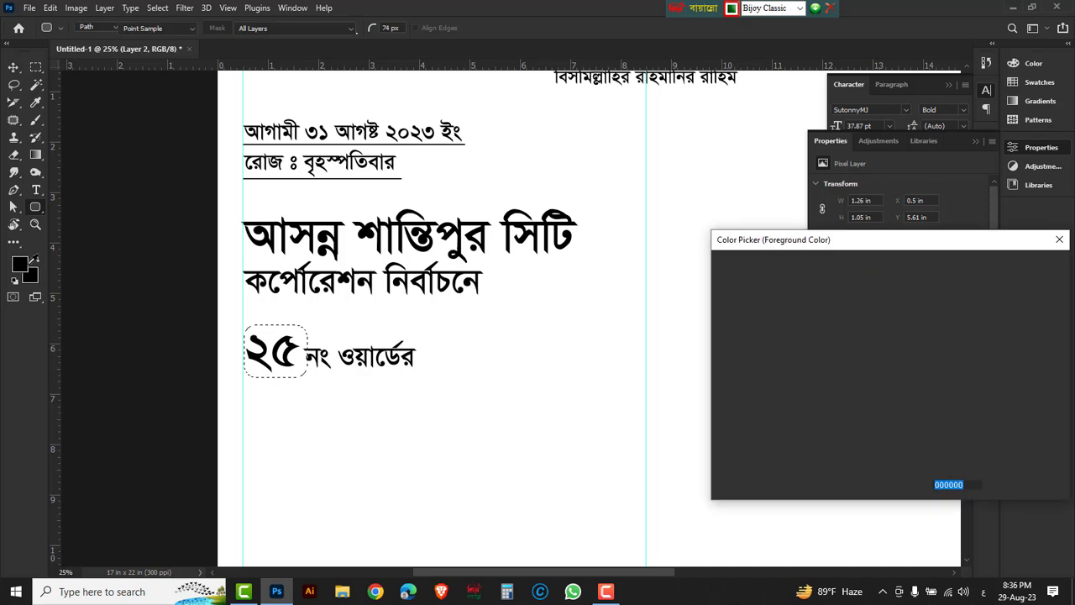
click(1017, 265)
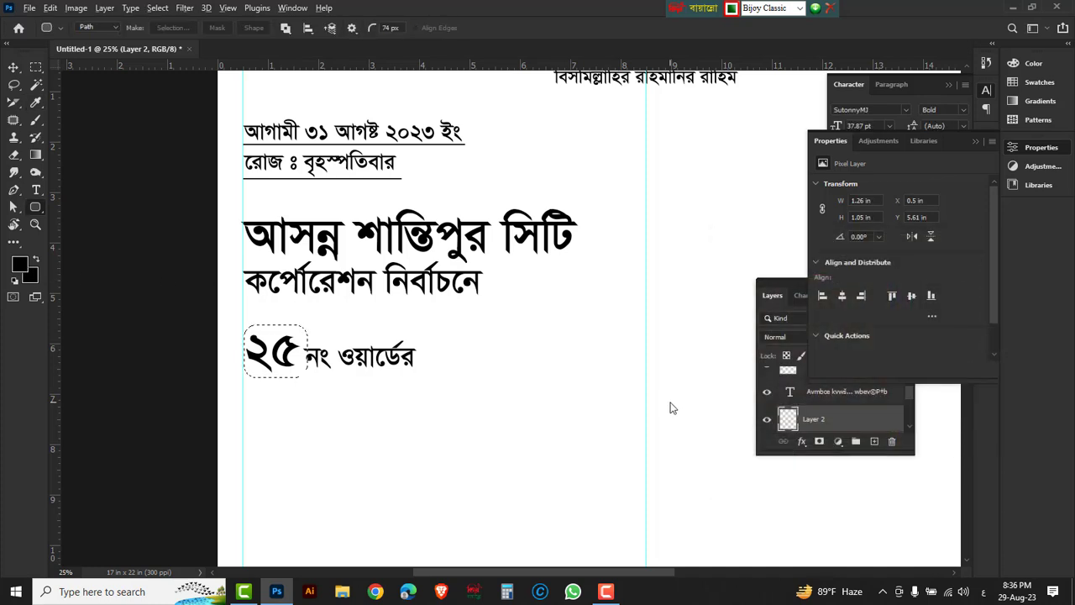
key(alt+BackSpace)
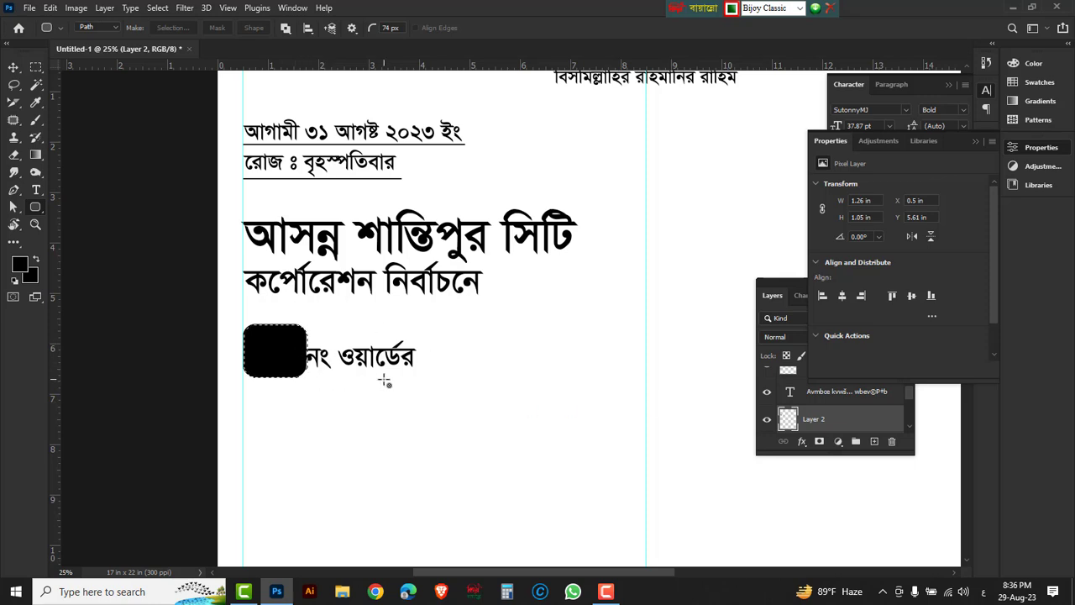
key(ctrl+d)
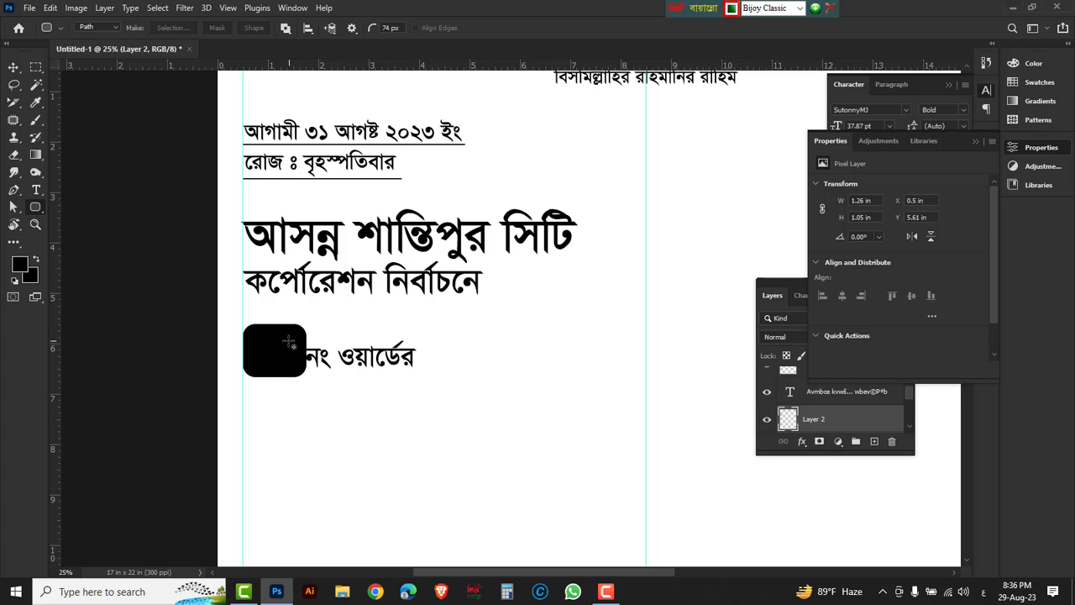
Draw a black-filled rounded-rectangle banner spanning the whole ward text line.
drag(289, 341, 442, 370)
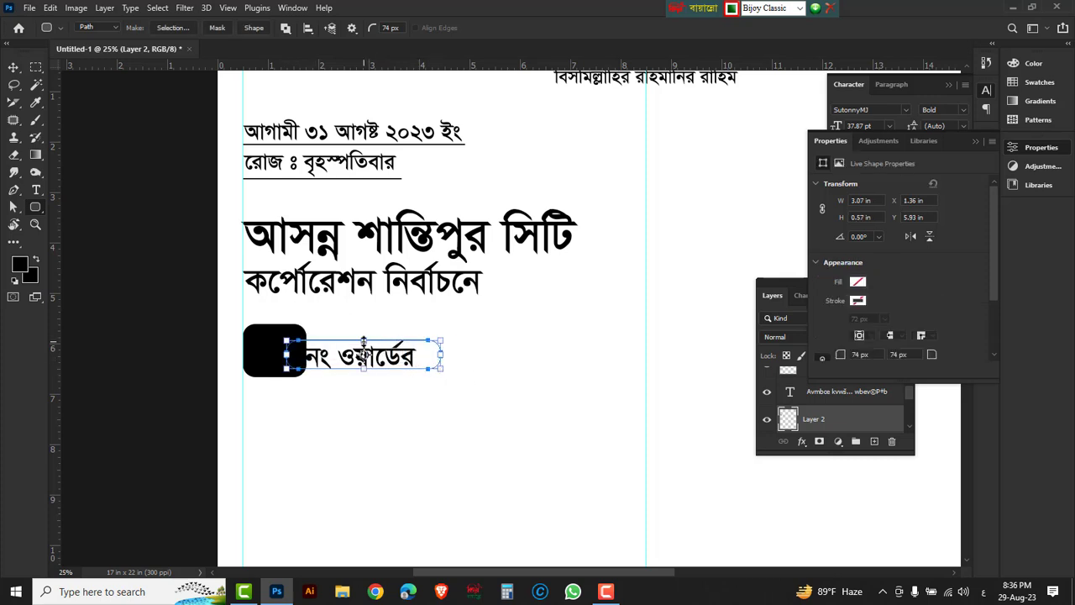
drag(364, 342, 364, 336)
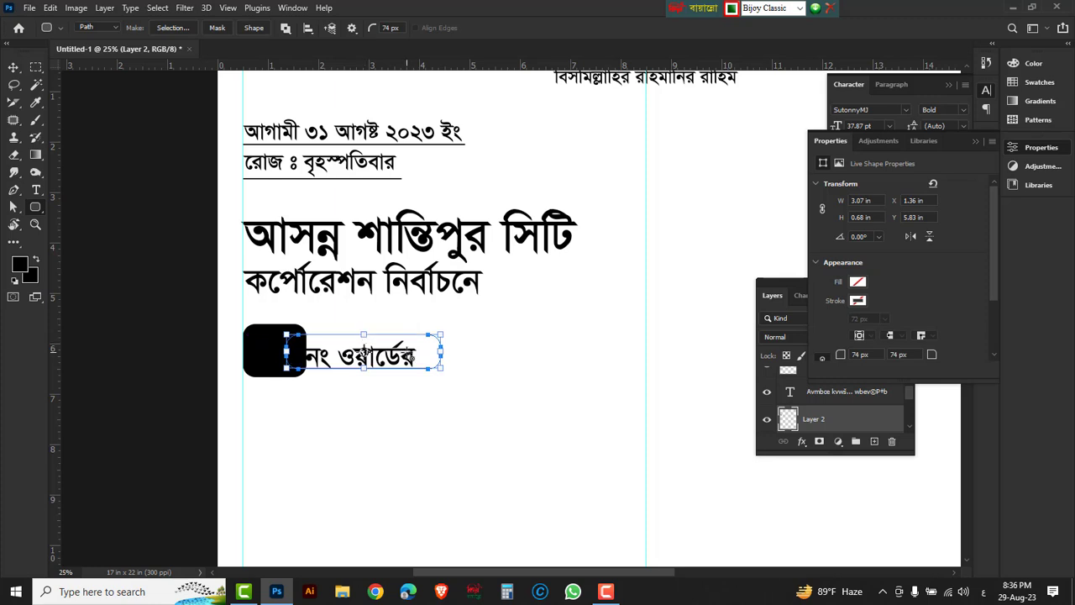
key(ctrl+Return)
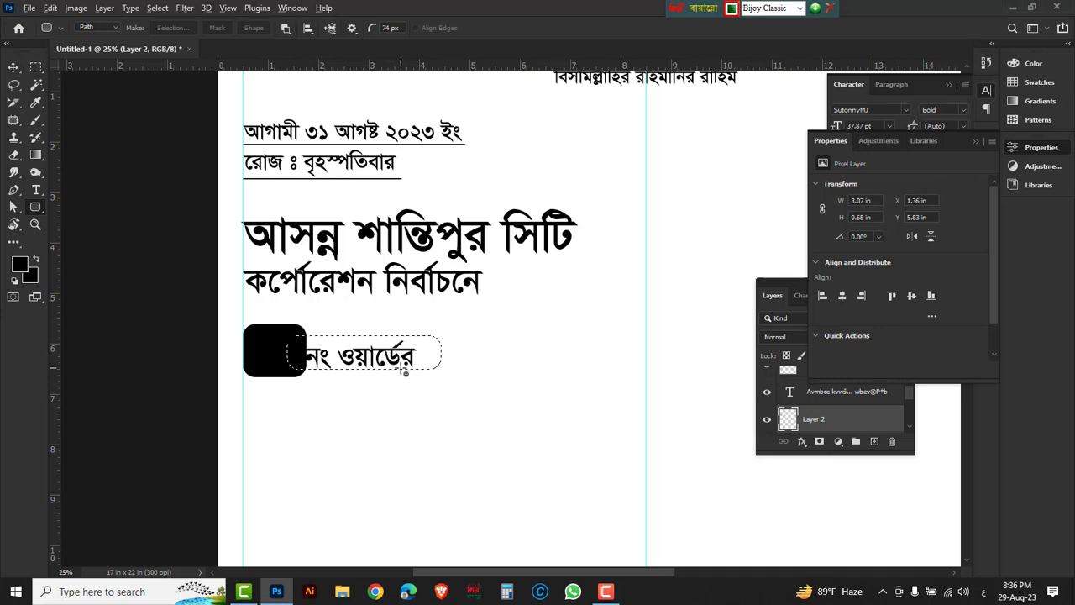
key(alt+BackSpace)
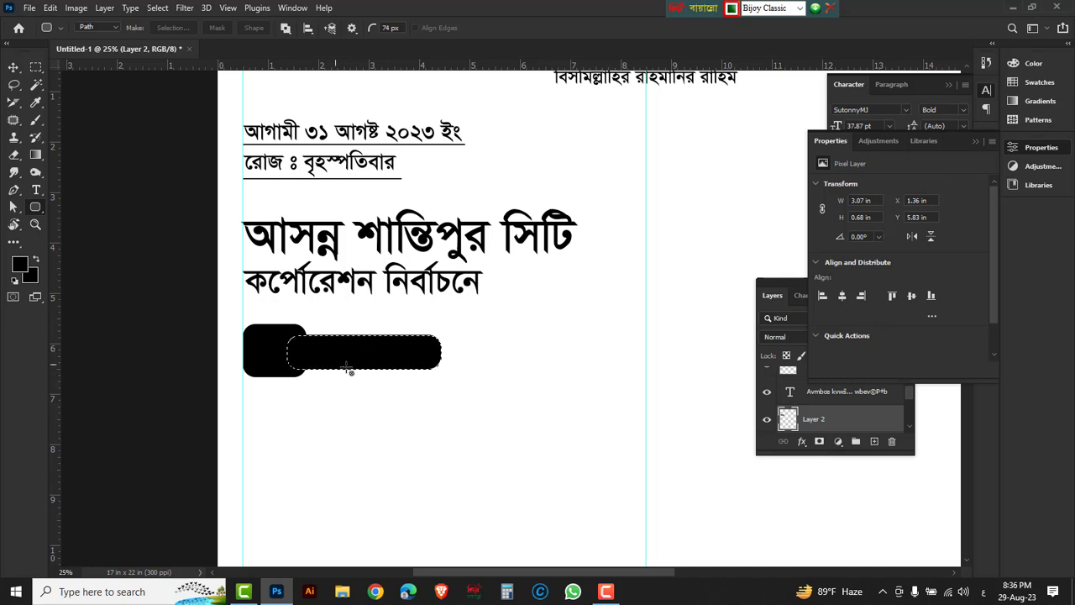
key(ctrl+d)
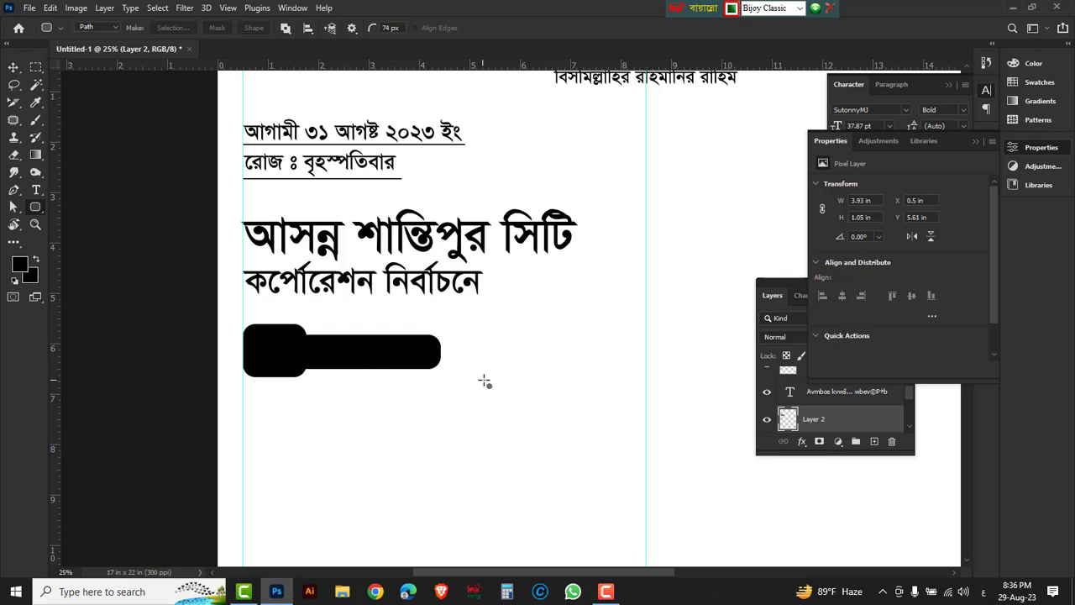
Move the ward text layer above Layer 2 in the Layers panel.
click(976, 141)
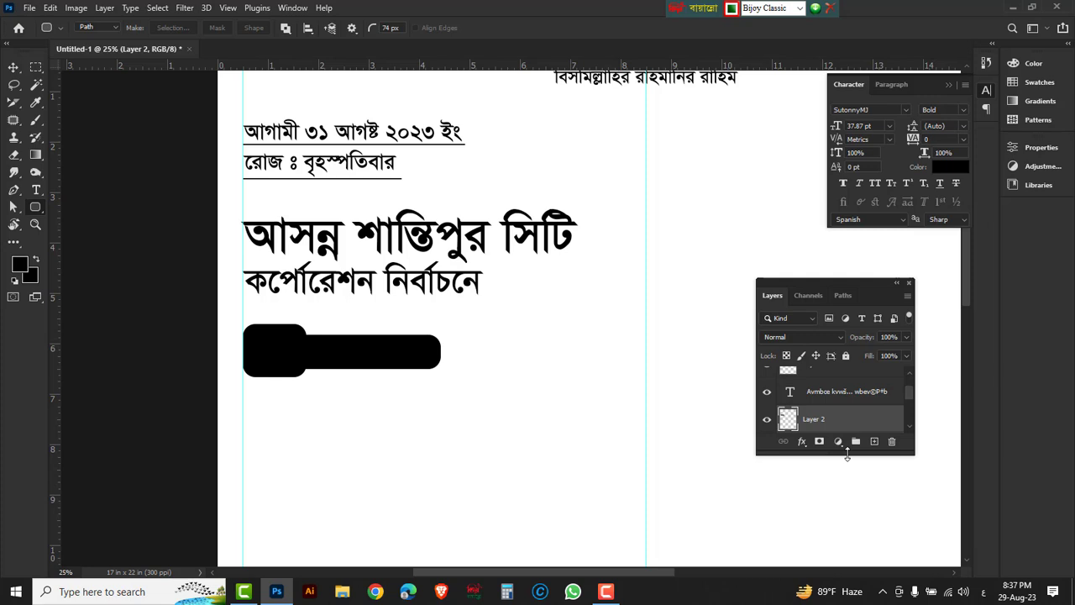
drag(849, 455, 850, 504)
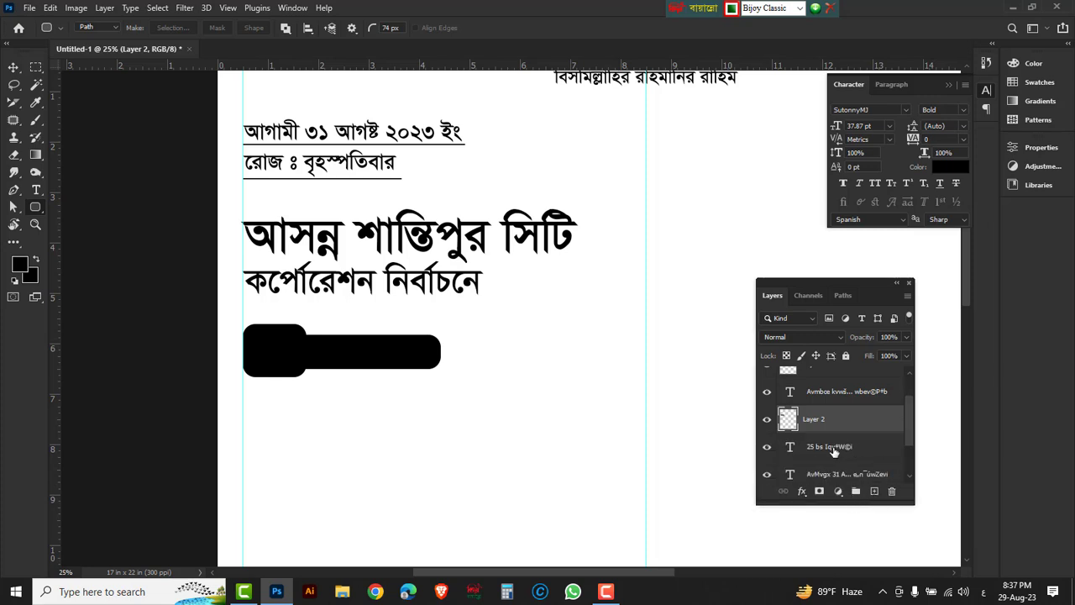
drag(865, 452, 863, 410)
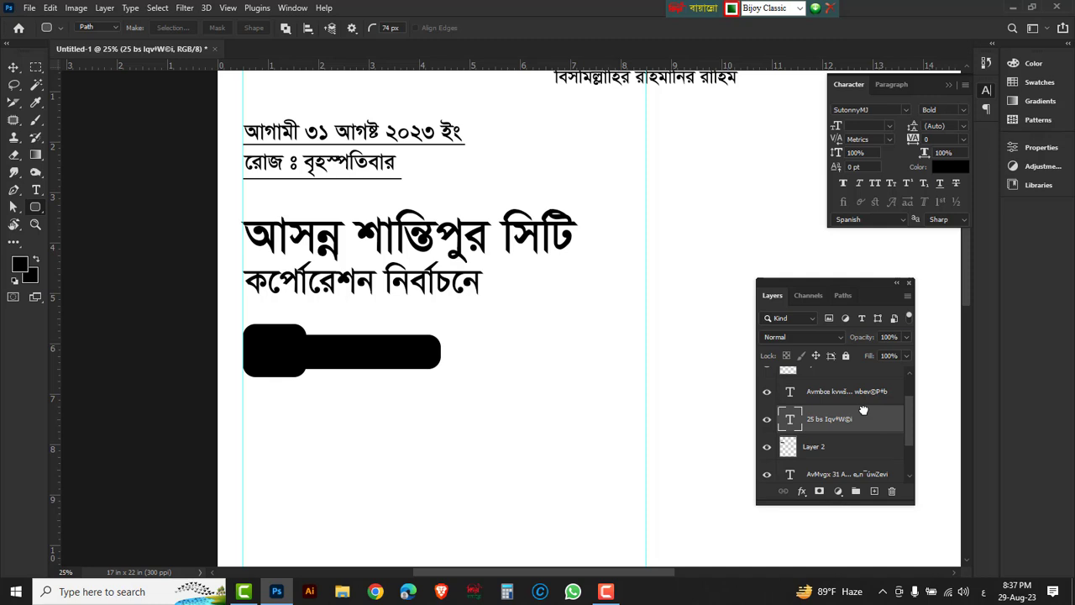
Change the ward text colour to white (ffffff).
click(948, 168)
click(720, 273)
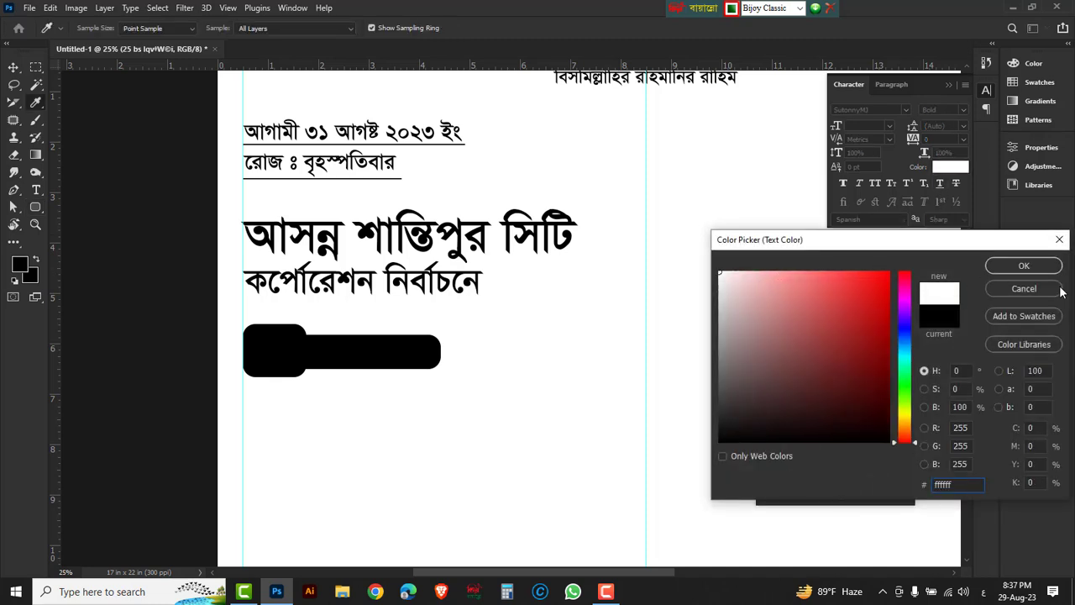
click(1014, 267)
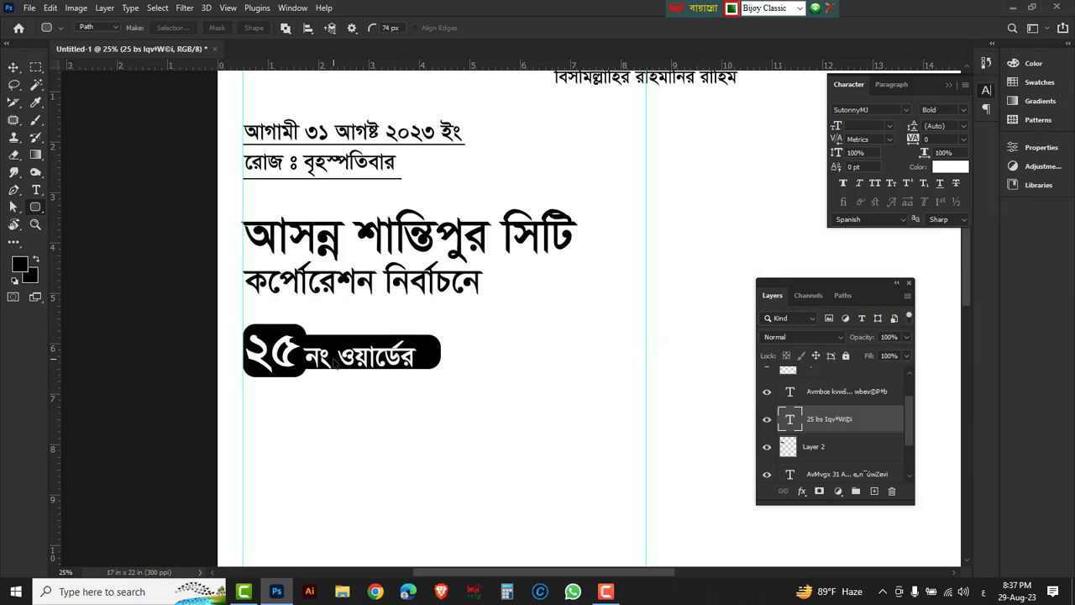
Nudge the ward text slightly right on the banner, then zoom back out to the poster.
scroll(331, 358, up, 1)
scroll(331, 359, up, 1)
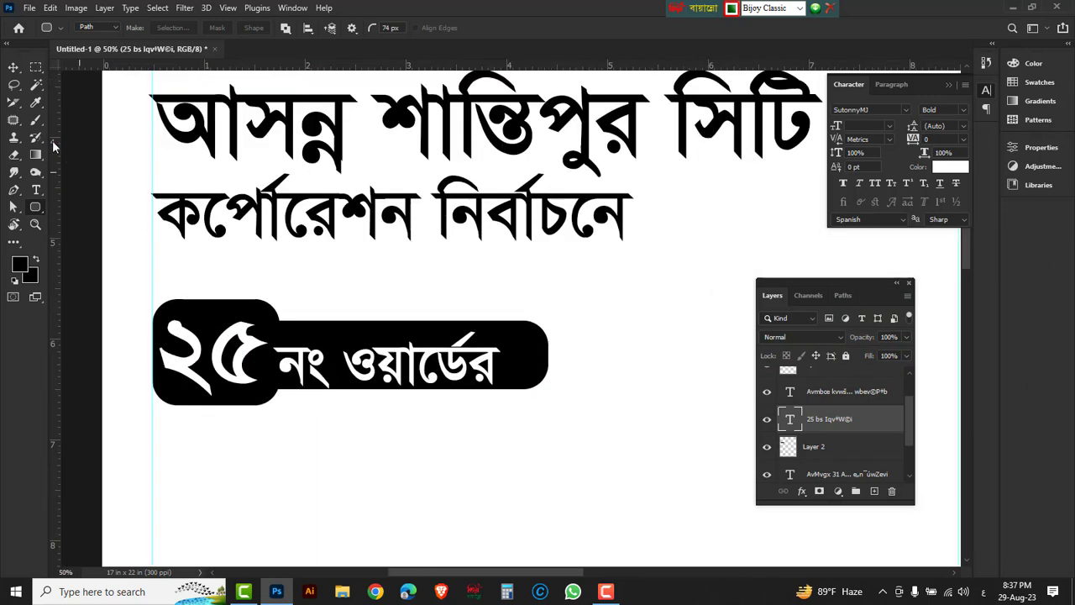
click(12, 69)
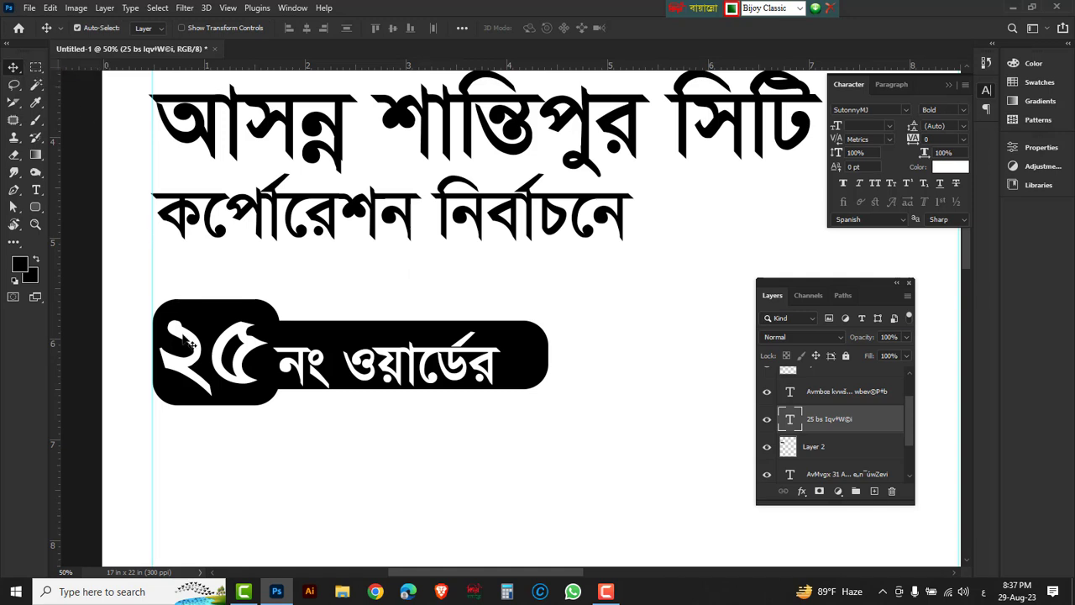
drag(234, 334, 242, 330)
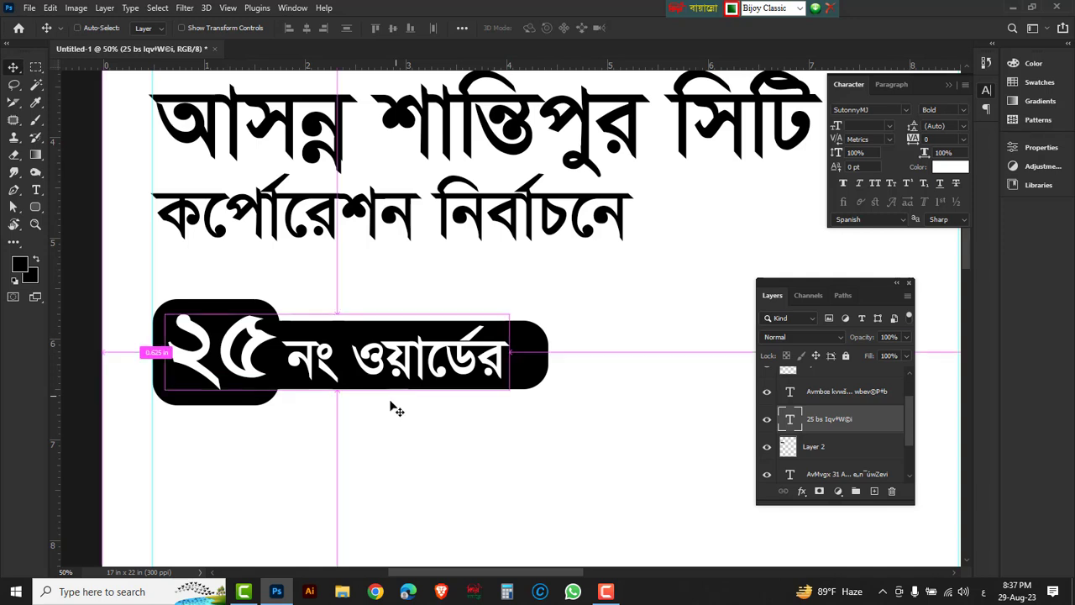
key(ctrl+alt+space)
ctrl+alt+click(398, 415)
ctrl+alt+click(397, 414)
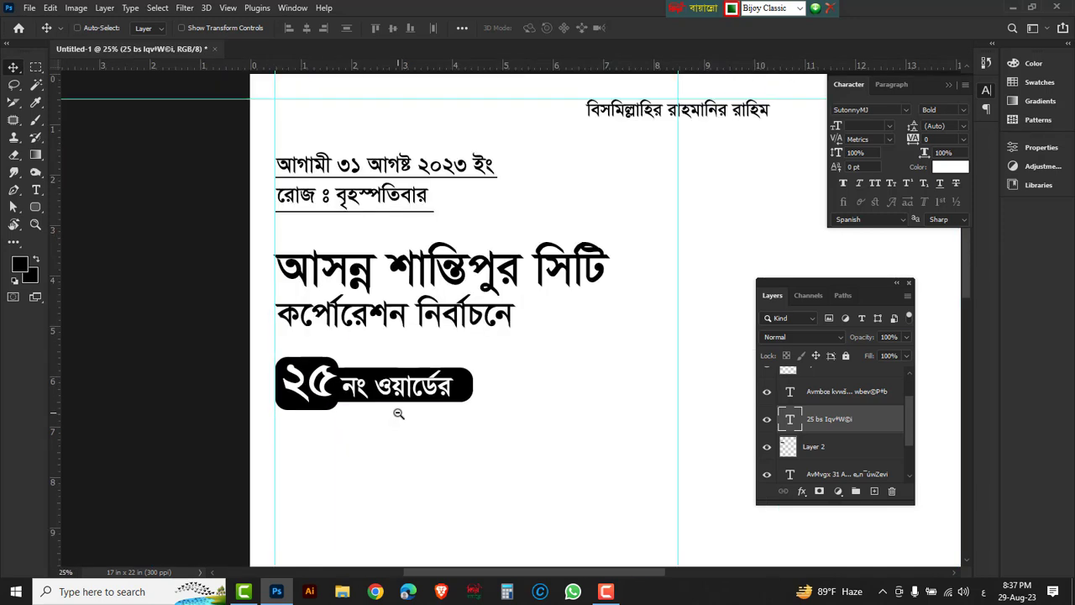
ctrl+alt+click(397, 413)
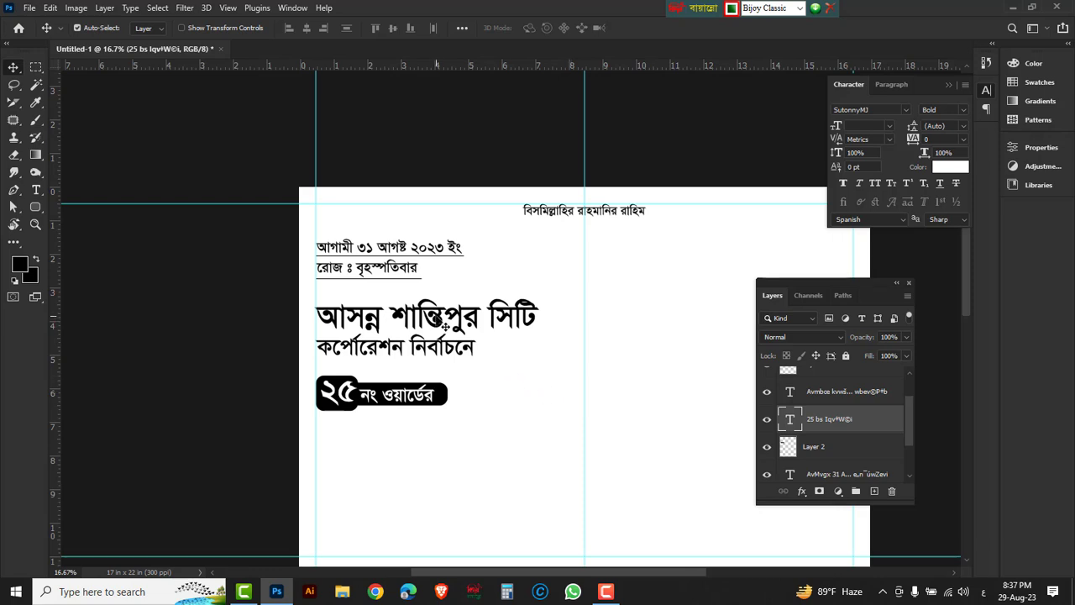
click(445, 324)
Duplicate the heading lower down and retype it as 'কাউন্সিলর' over 'পদপ্রার্থী হিসেবে'.
drag(445, 324, 446, 450)
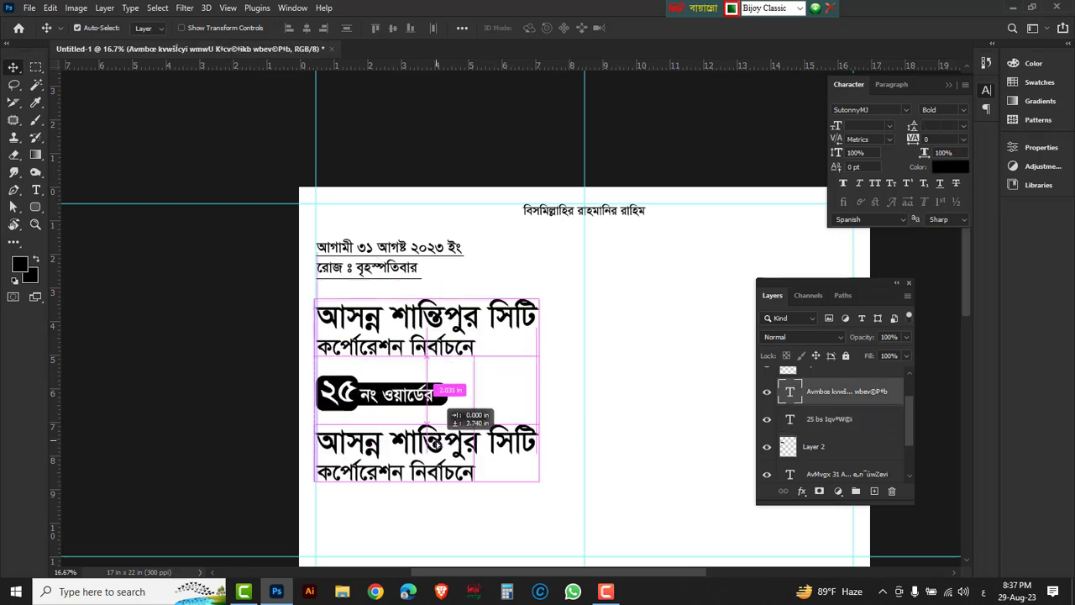
drag(36, 190, 53, 191)
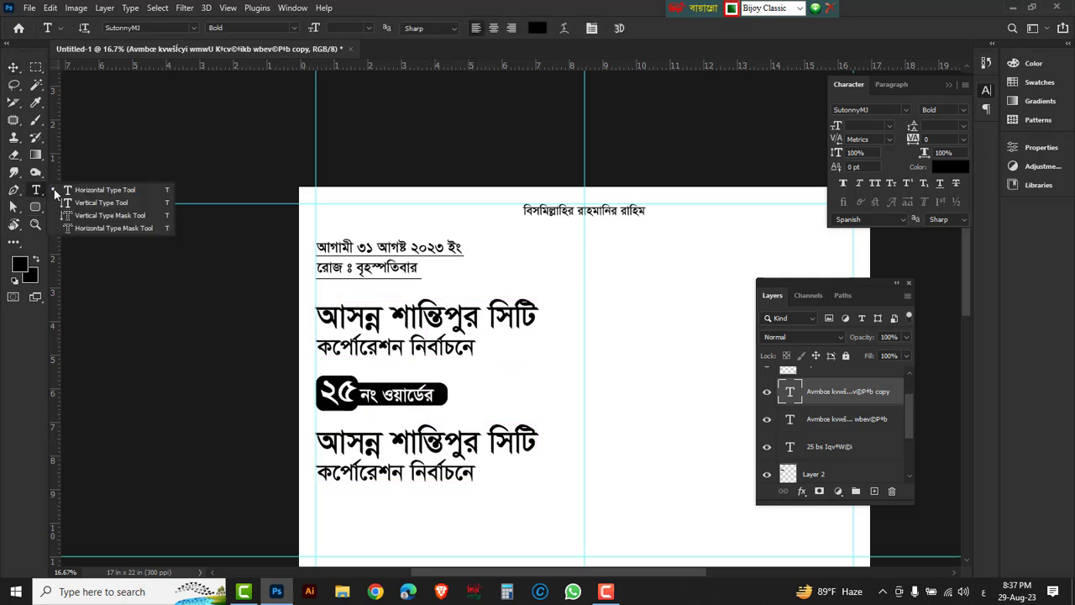
drag(322, 438, 509, 473)
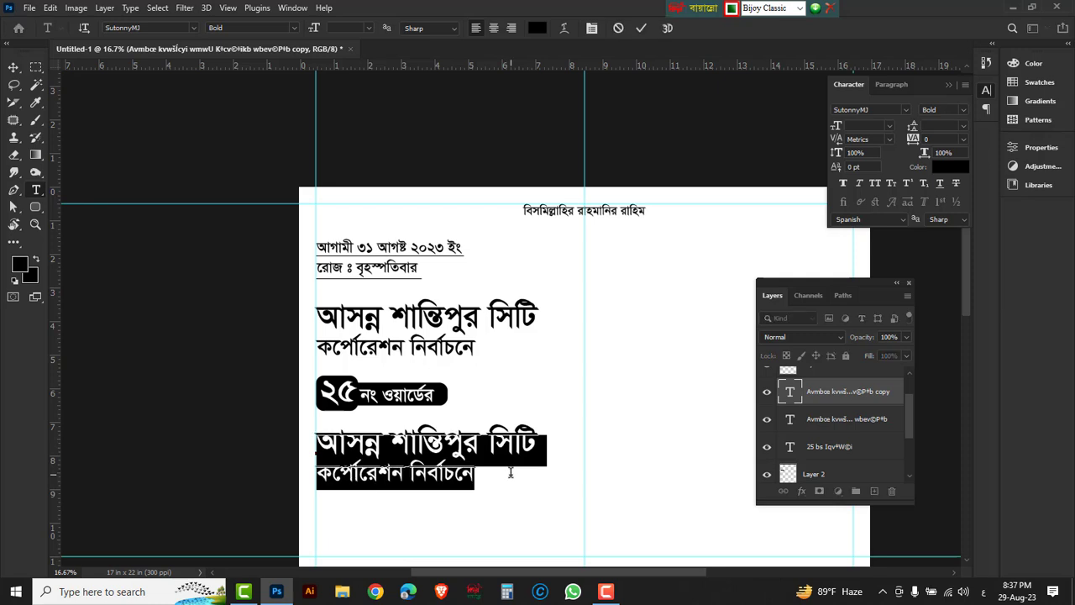
text(কা)
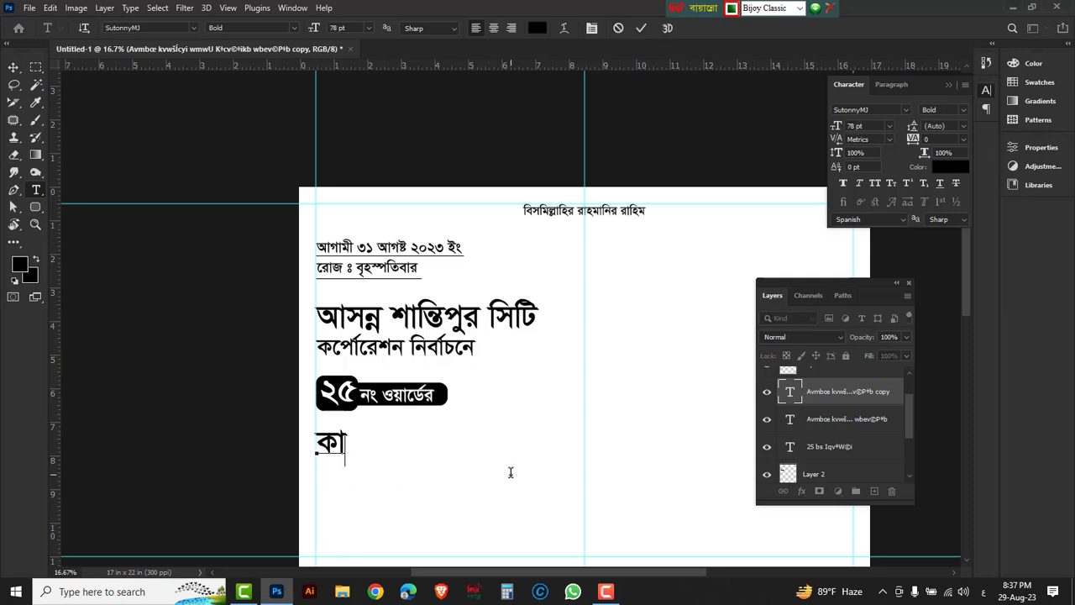
text(উিন)
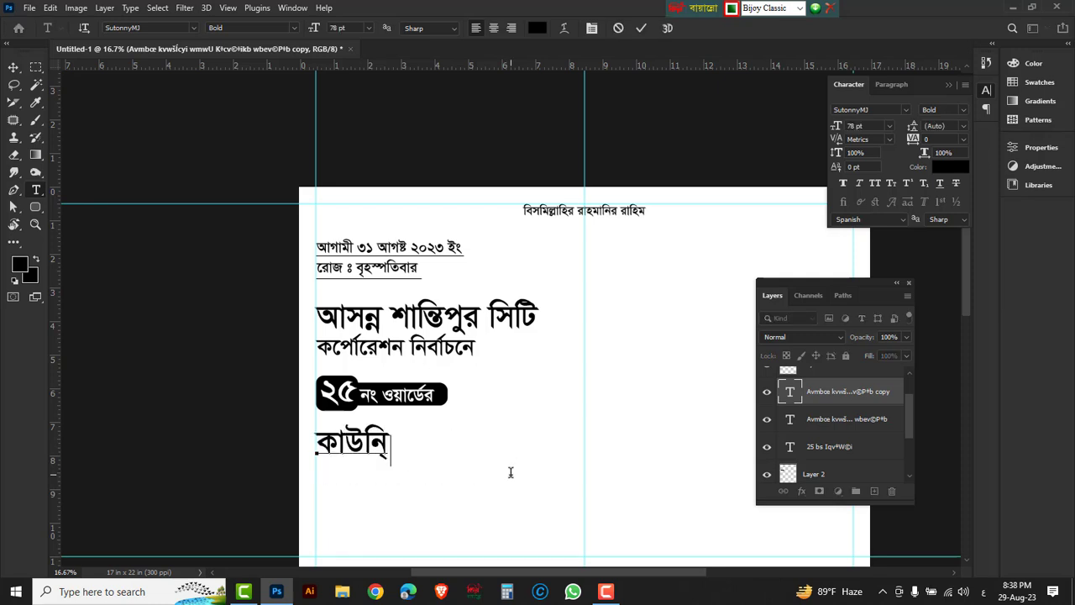
text(্সলর)
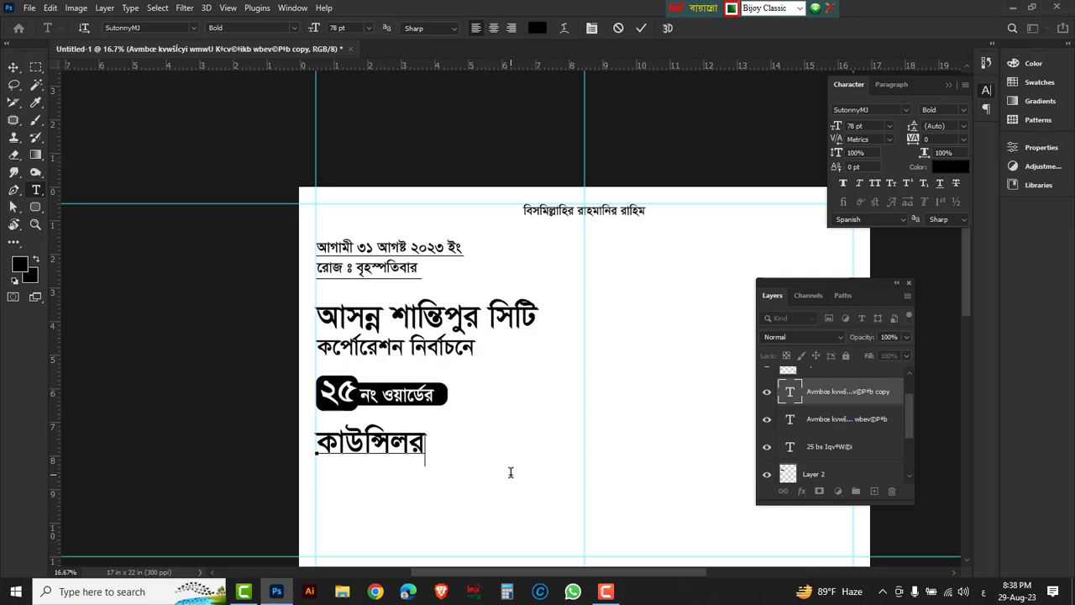
key(Return)
text(পদপ্রা)
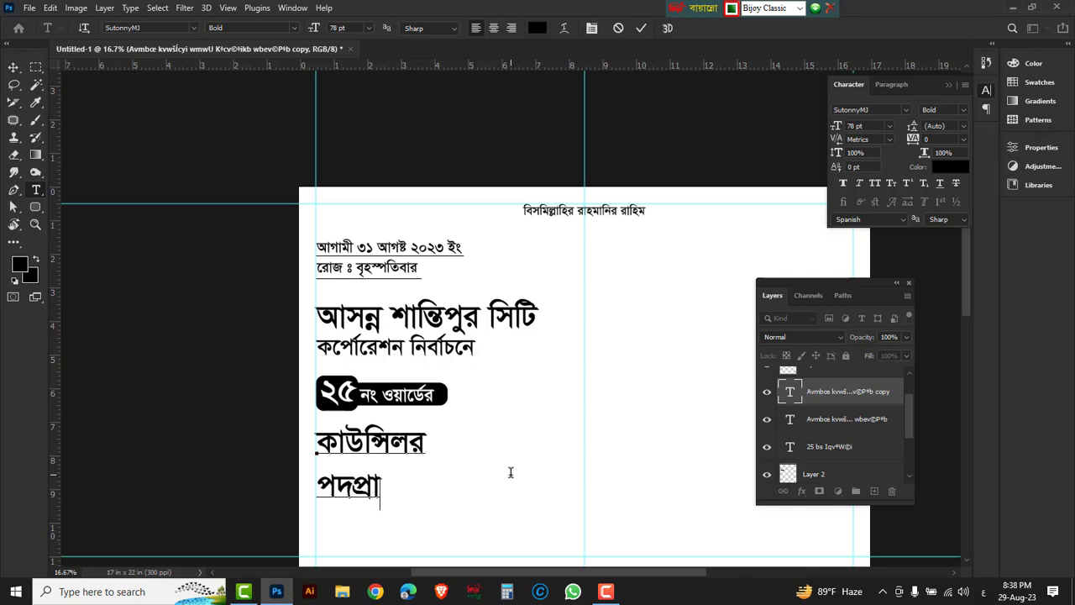
text(র্থী হি)
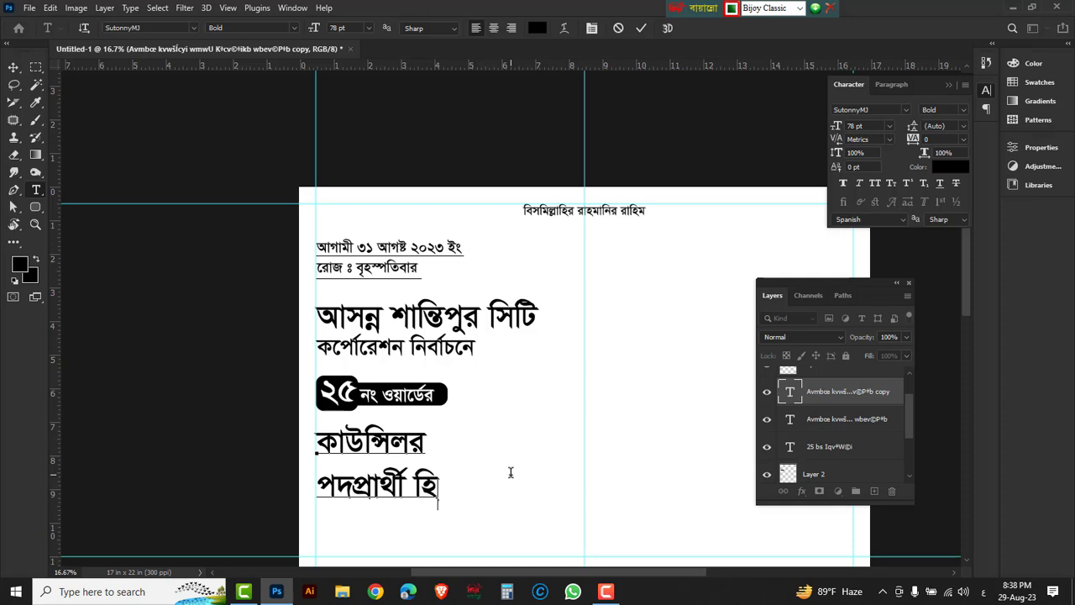
text(সেবে)
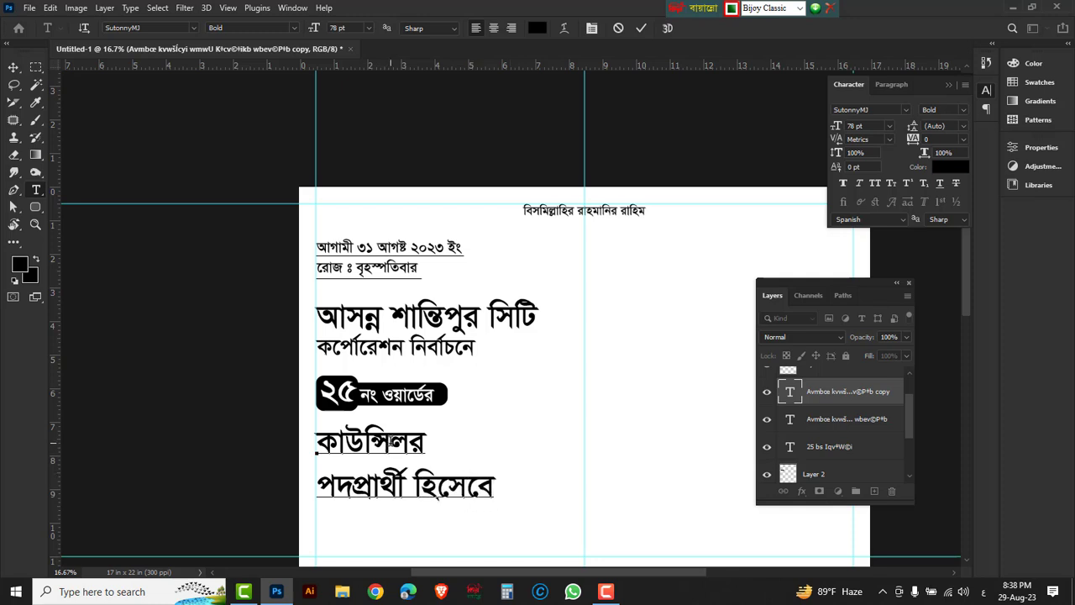
Enlarge the word কাউন্সিলর to 173 pt.
double_click(391, 443)
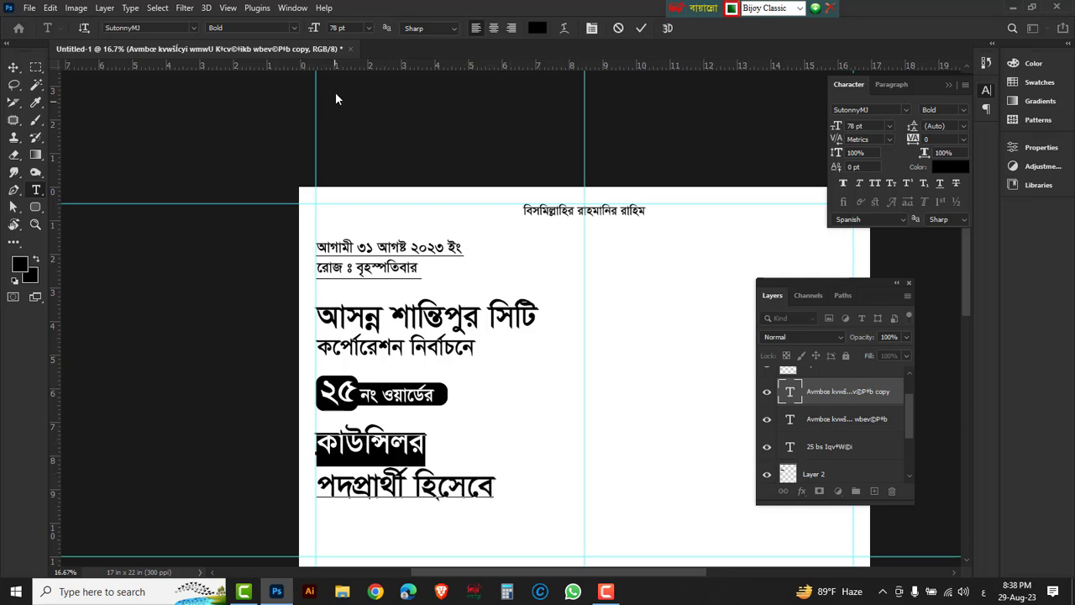
scroll(351, 27, up, 4)
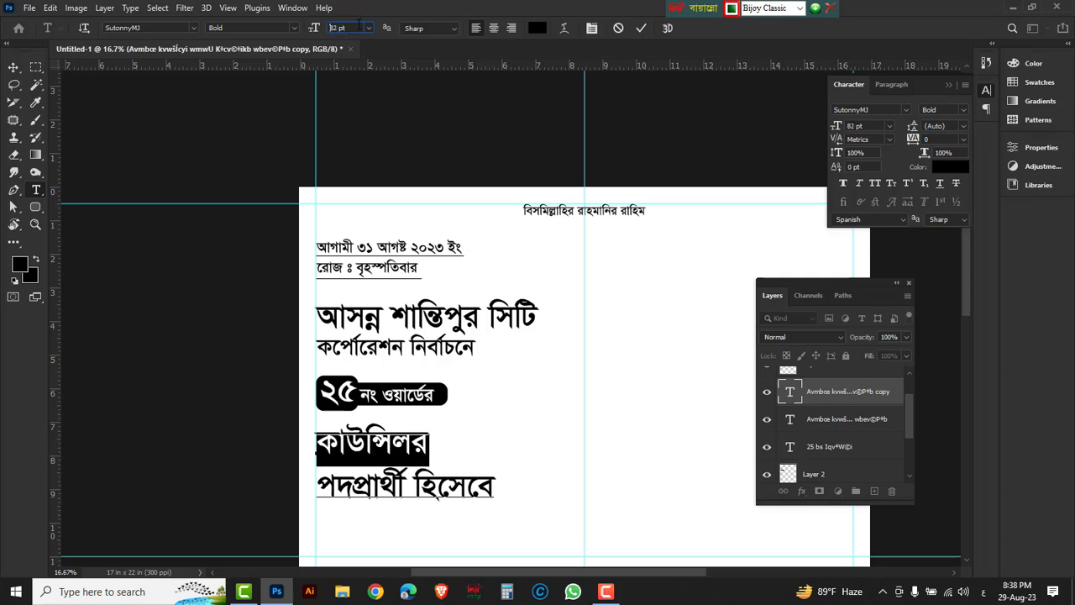
scroll(353, 28, up, 3)
scroll(357, 28, up, 3)
scroll(362, 28, up, 4)
scroll(361, 28, up, 8)
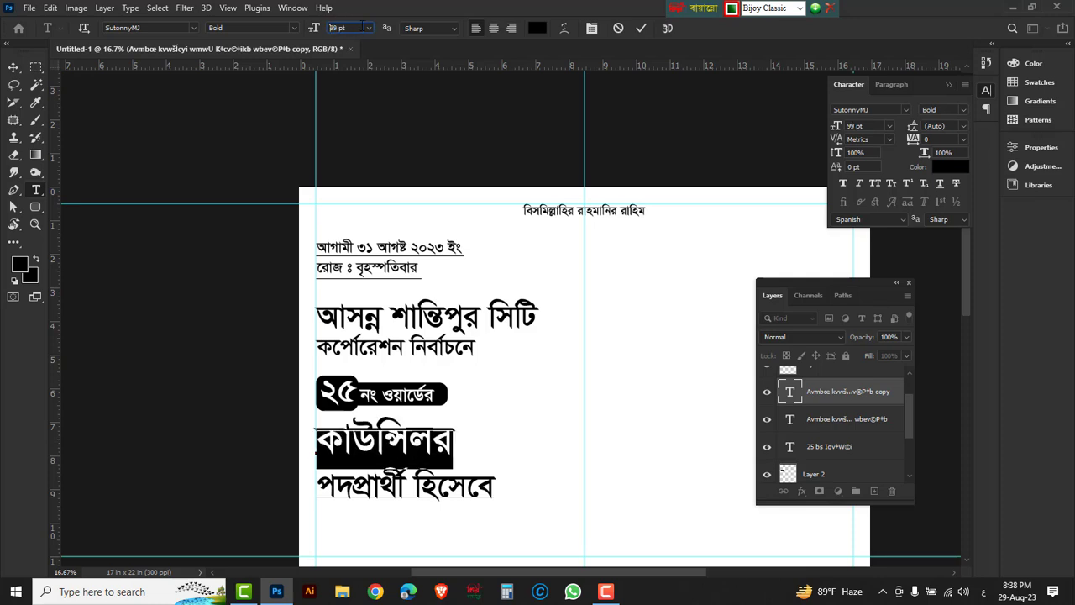
scroll(361, 27, up, 4)
scroll(362, 28, up, 5)
scroll(363, 28, up, 8)
scroll(363, 28, up, 5)
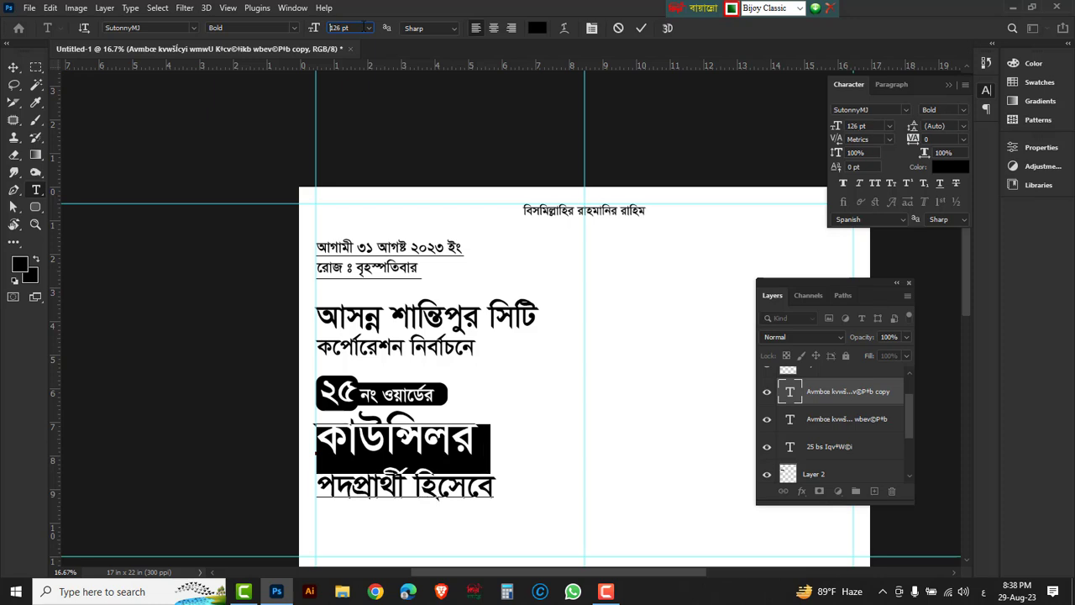
scroll(363, 28, up, 6)
scroll(363, 28, up, 6)
scroll(364, 28, up, 6)
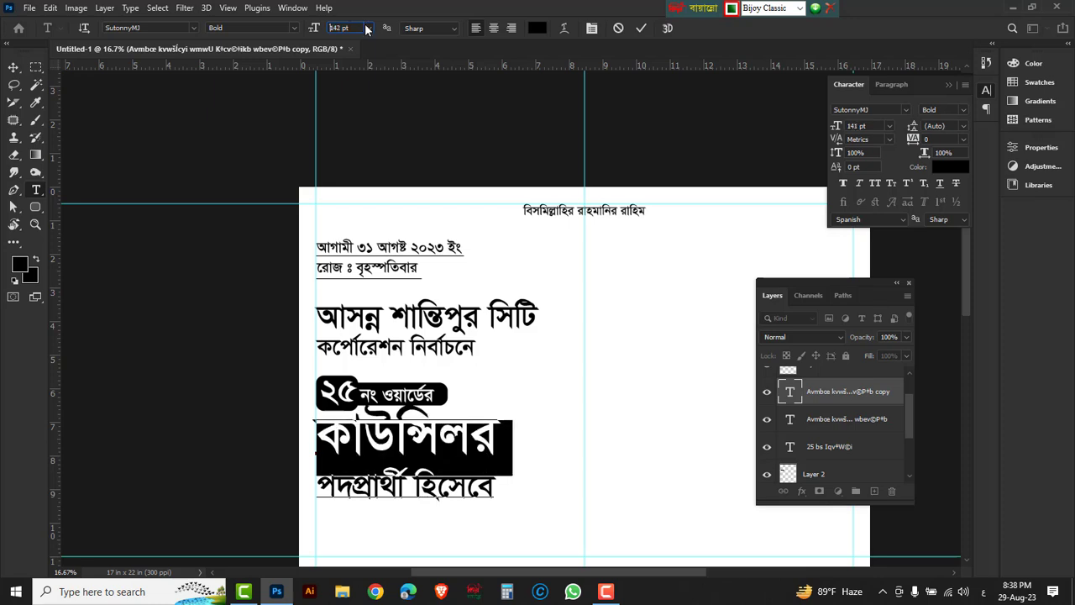
scroll(366, 28, up, 6)
scroll(367, 29, up, 7)
scroll(367, 29, up, 3)
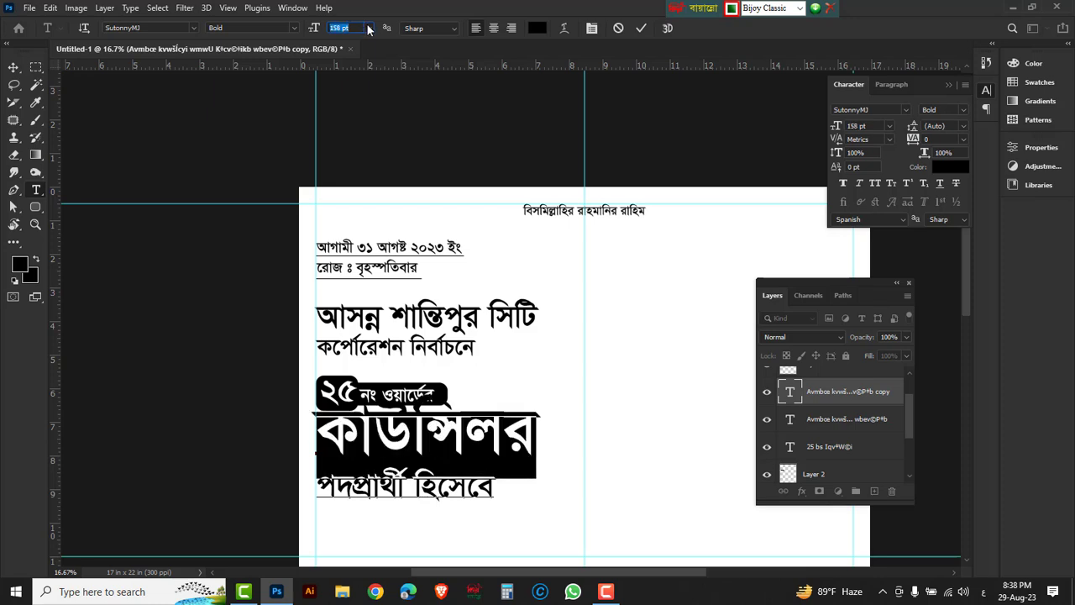
scroll(368, 28, up, 4)
scroll(367, 29, up, 2)
scroll(367, 29, up, 6)
scroll(368, 31, up, 3)
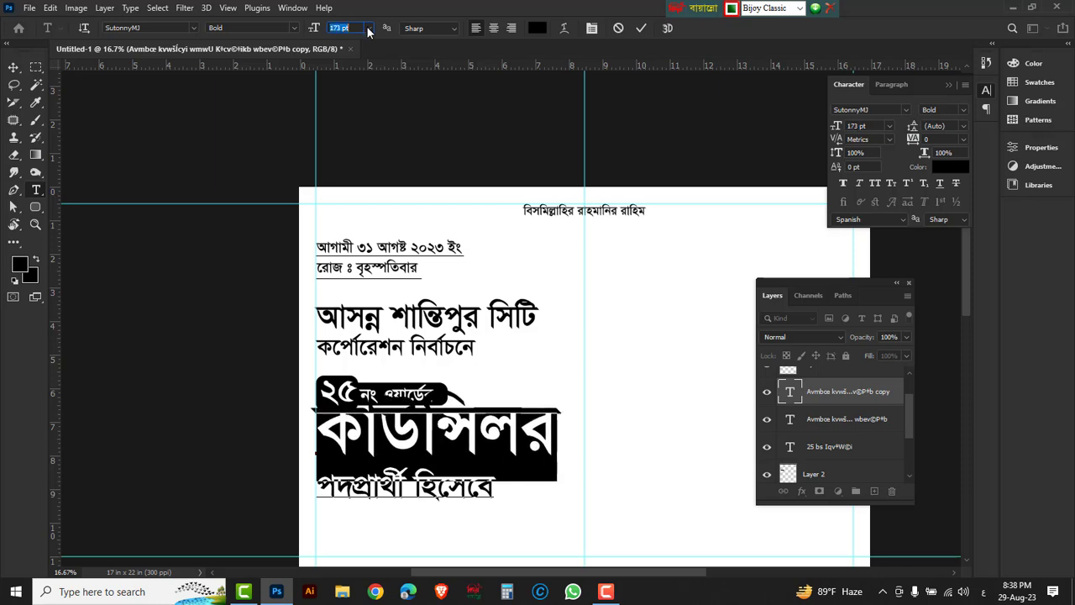
Move কাউন্সিলর down so it sits just below the ward badge.
click(14, 70)
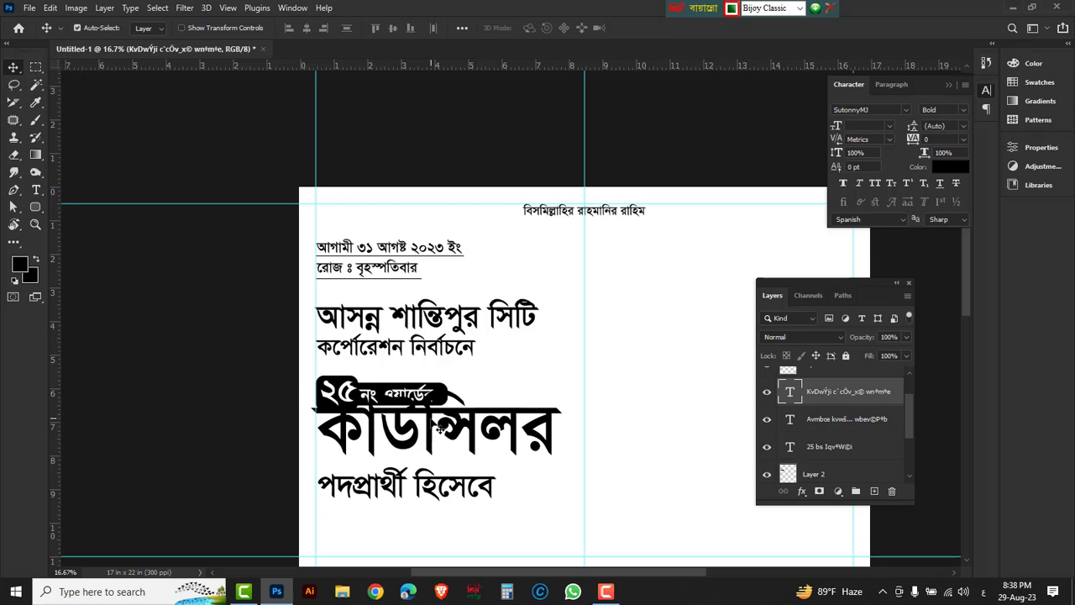
drag(439, 430, 442, 454)
scroll(473, 438, down, 1)
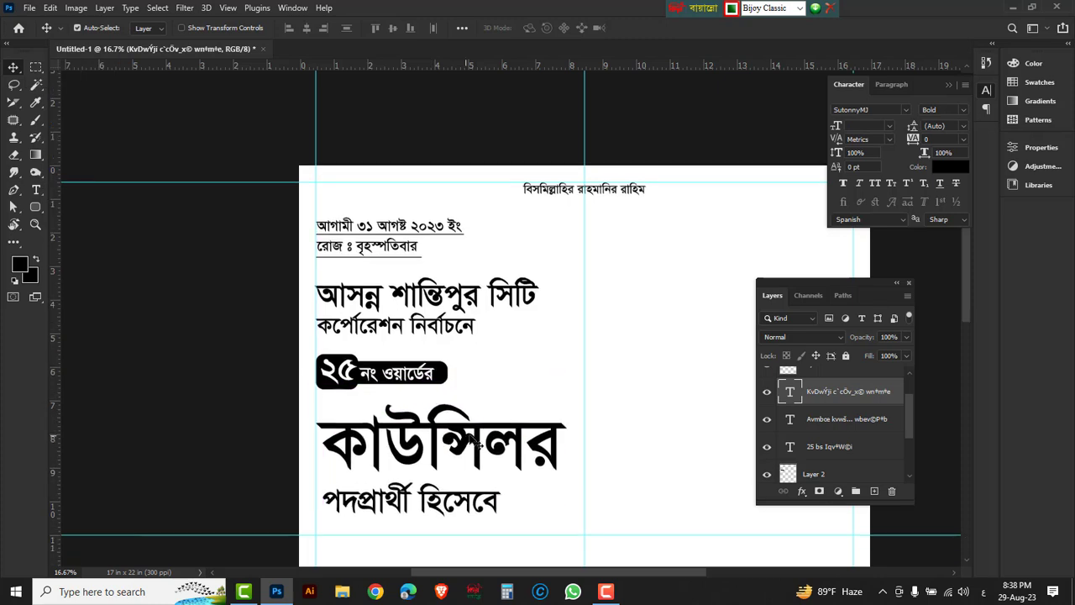
Set the word কাউন্সিলর in the Li Halder Sourik ANSI V2 font.
click(36, 189)
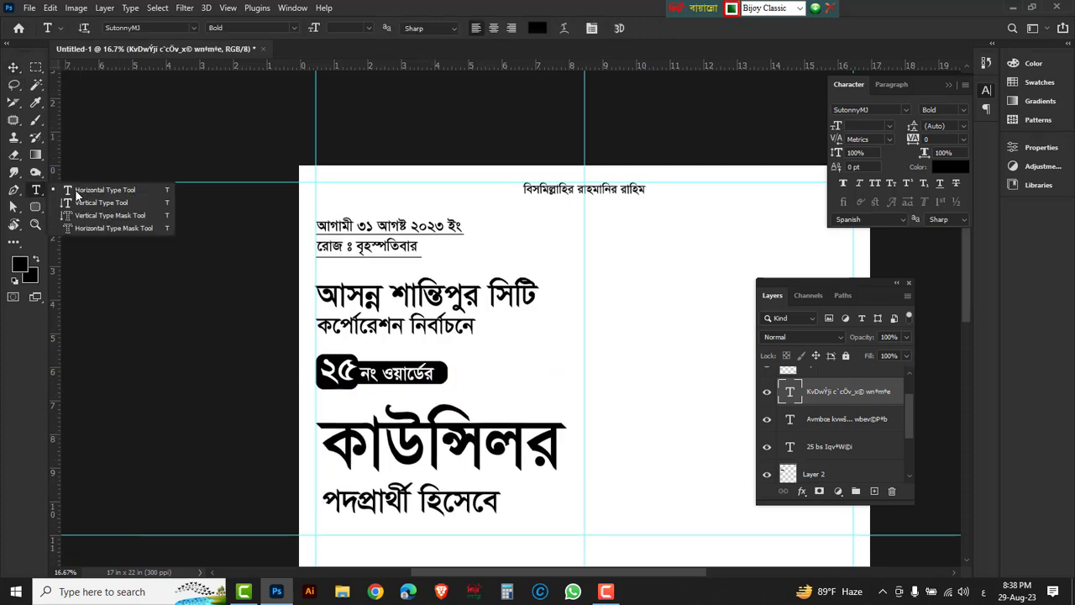
click(92, 190)
drag(555, 443, 321, 457)
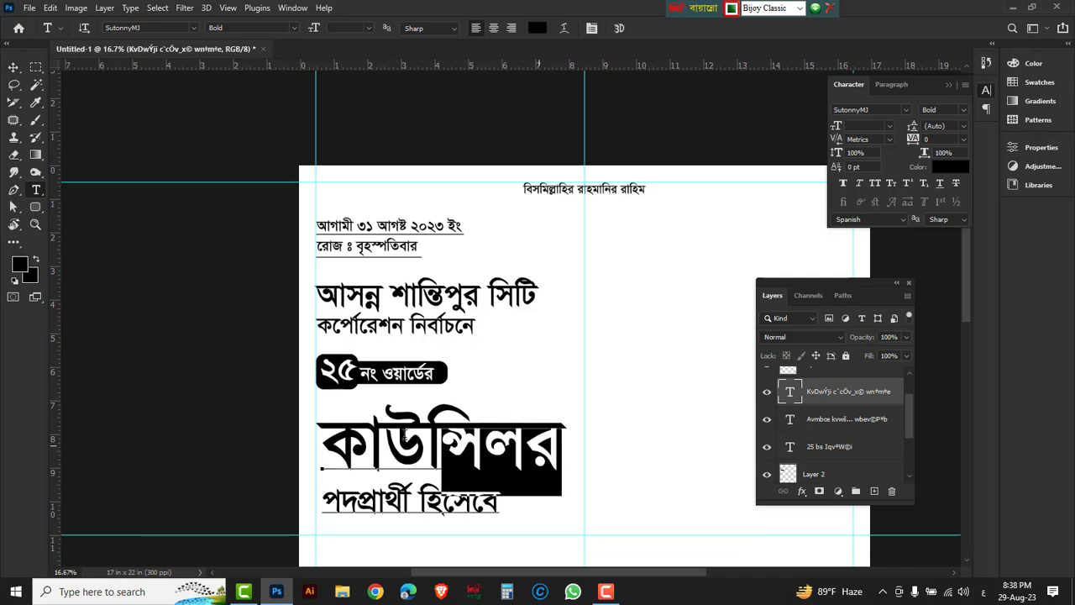
drag(446, 576, 420, 575)
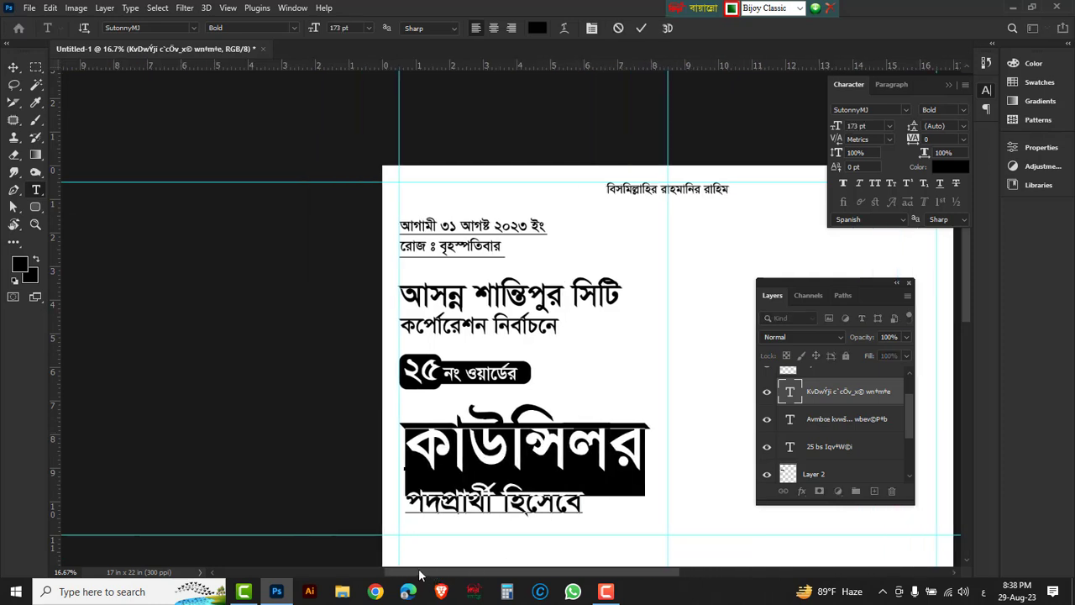
click(193, 28)
drag(359, 94, 357, 260)
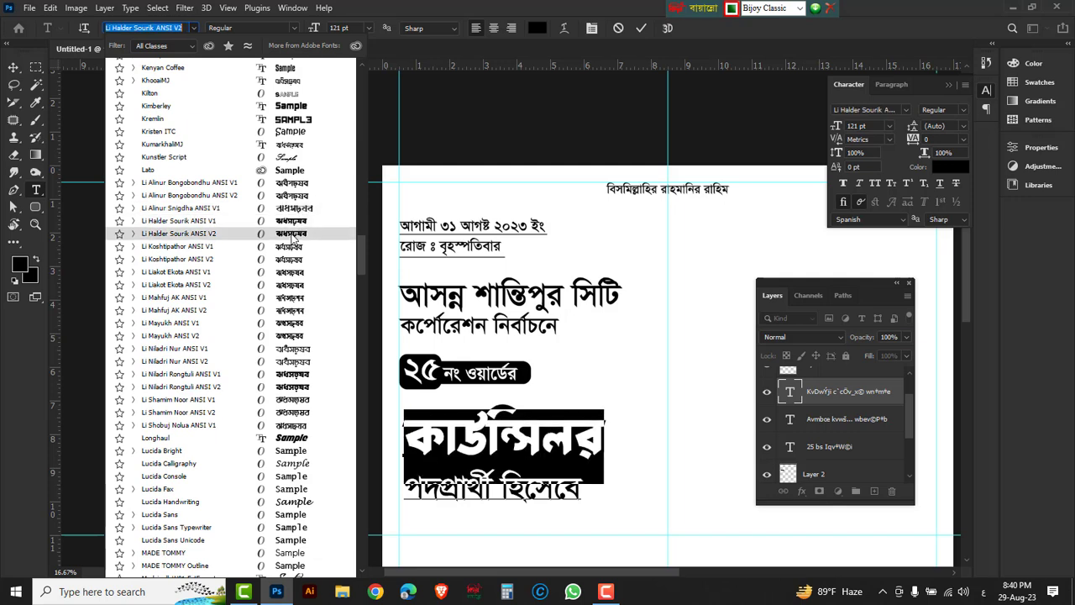
click(294, 232)
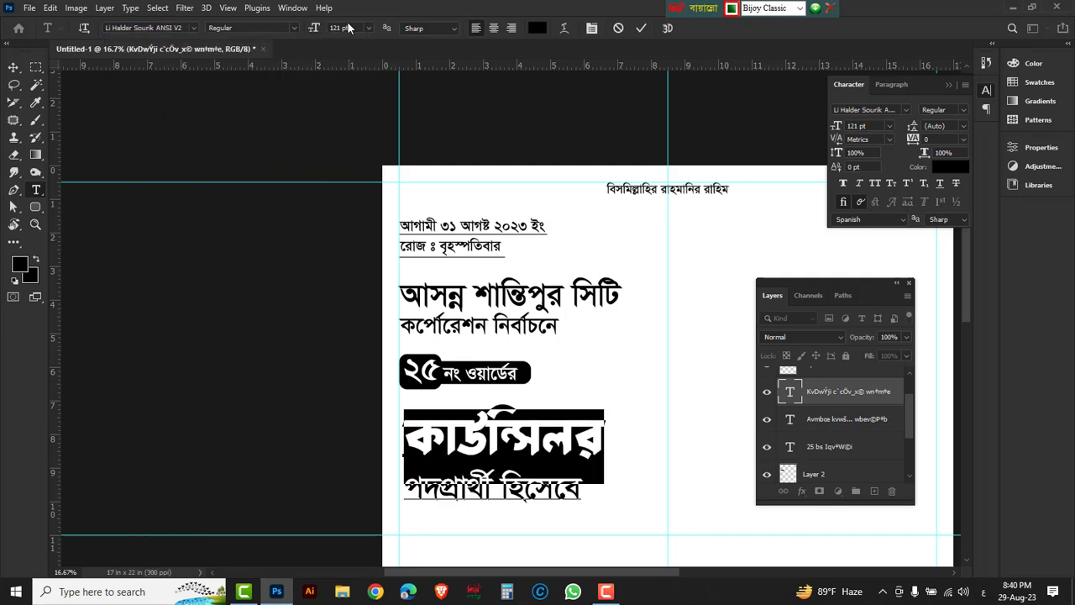
Reduce কাউন্সিলর to 147 pt, commit it, and zoom out to the whole poster.
scroll(352, 28, up, 5)
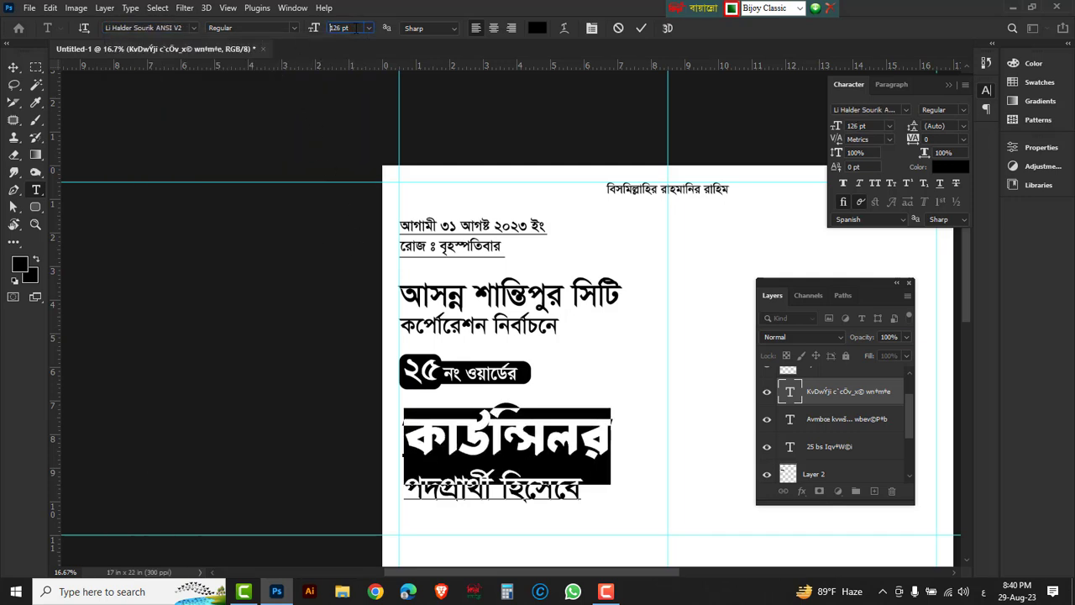
scroll(351, 27, up, 5)
scroll(351, 28, up, 5)
scroll(353, 27, up, 4)
scroll(353, 28, up, 2)
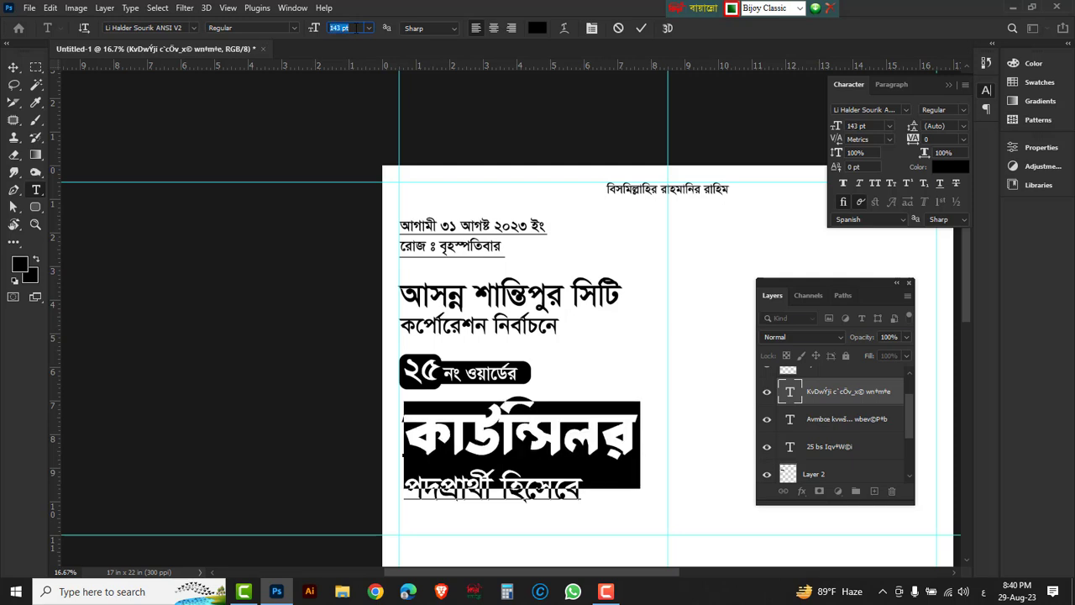
scroll(353, 28, up, 3)
scroll(353, 28, up, 2)
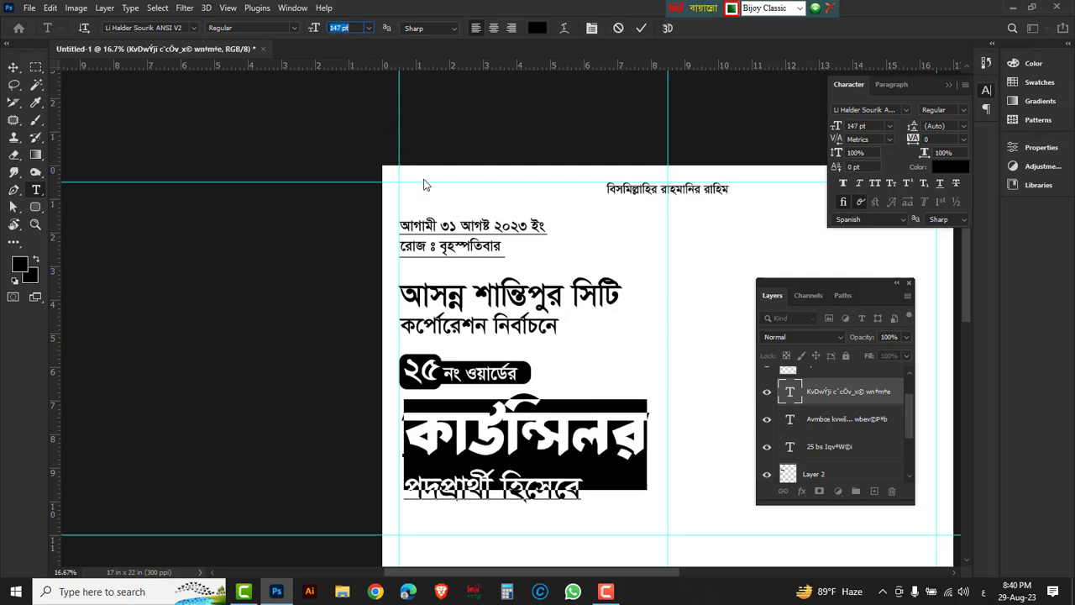
click(13, 68)
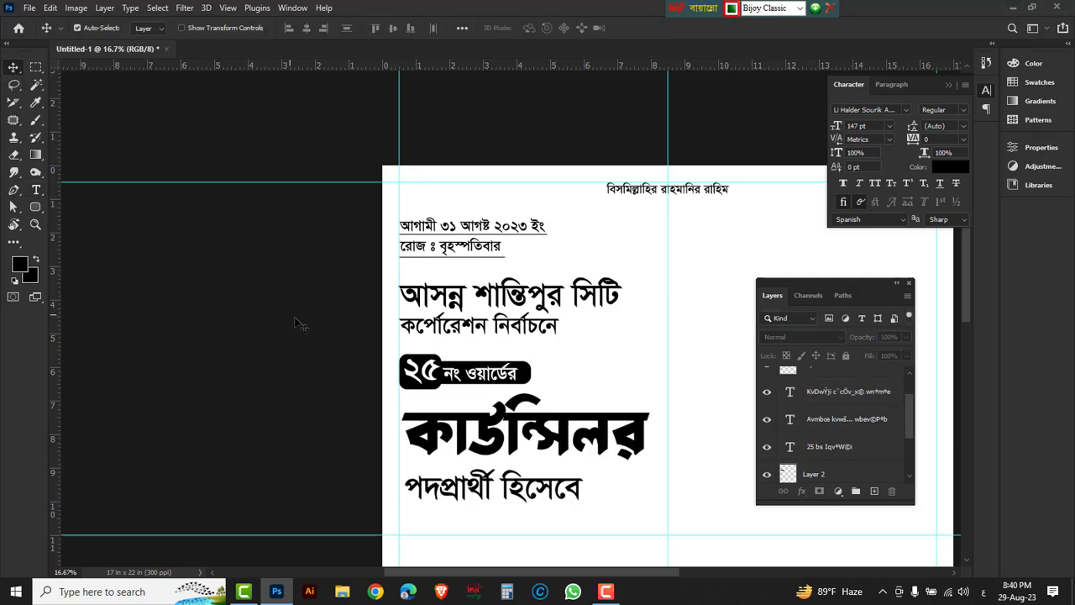
alt+click(598, 340)
alt+click(620, 344)
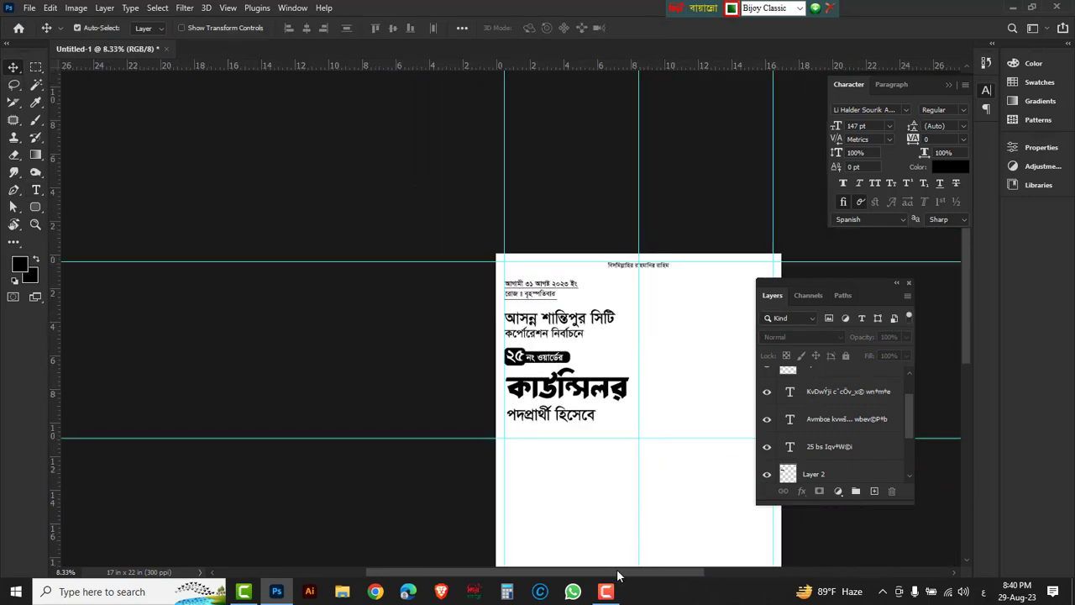
drag(618, 576, 663, 567)
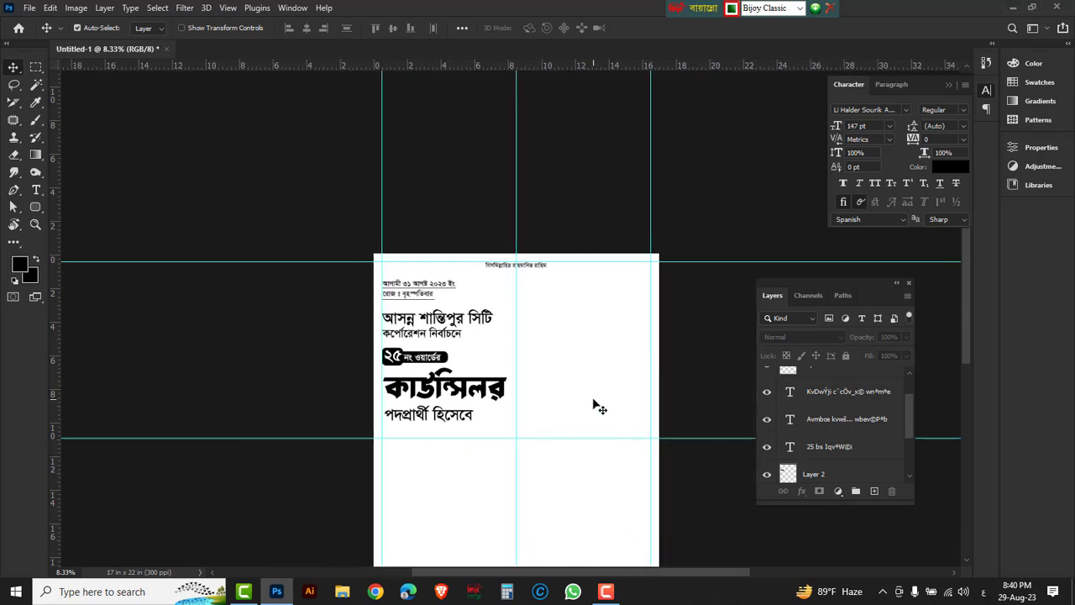
scroll(599, 408, down, 2)
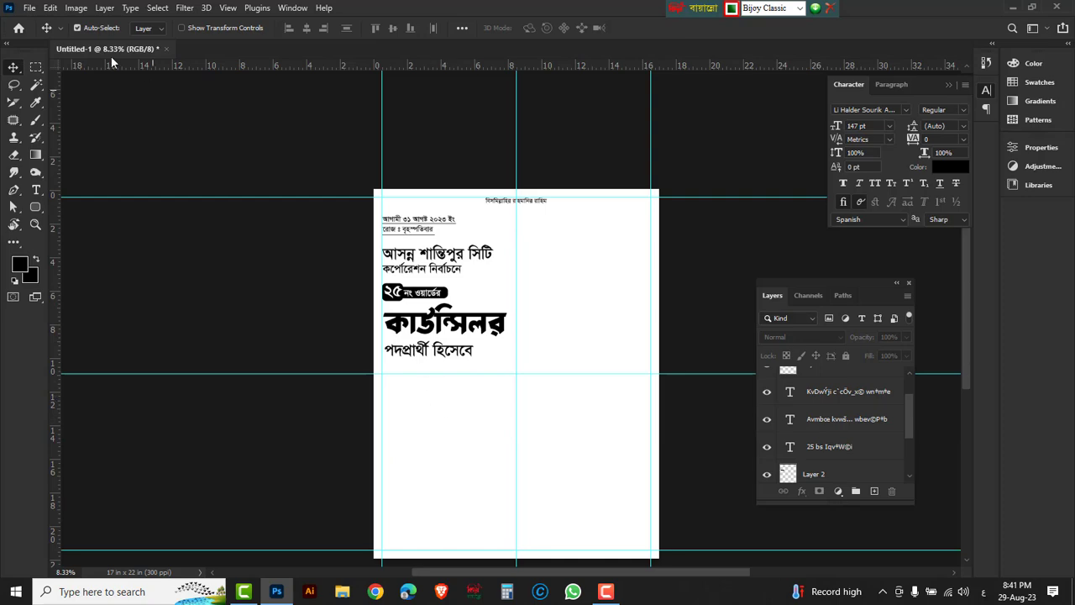
Open the candidate photo and png-transparent-umbrella.png together as separate documents.
click(29, 8)
click(59, 51)
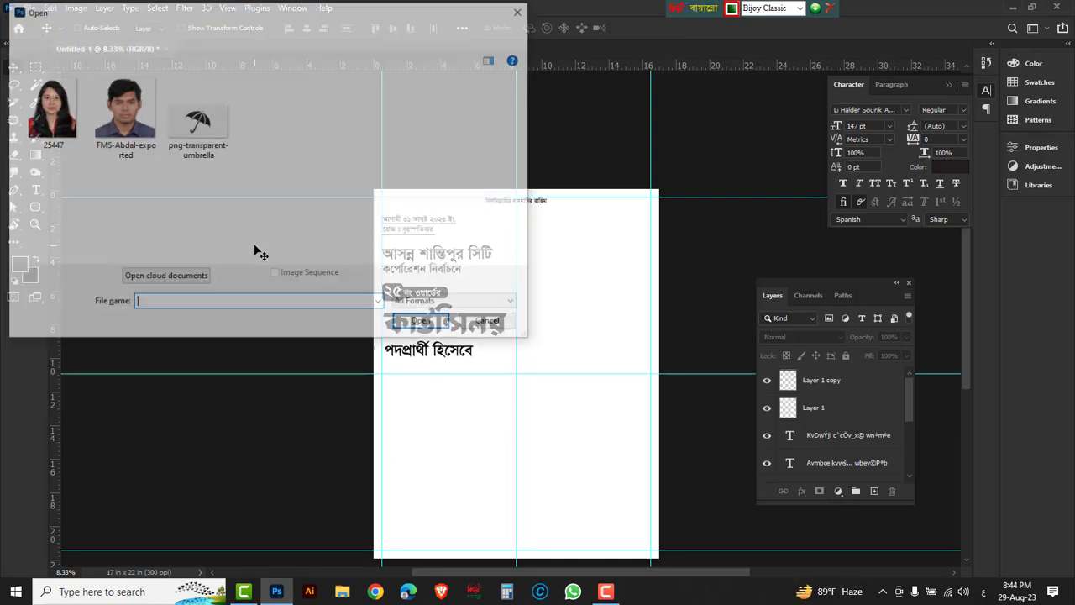
drag(215, 184, 156, 151)
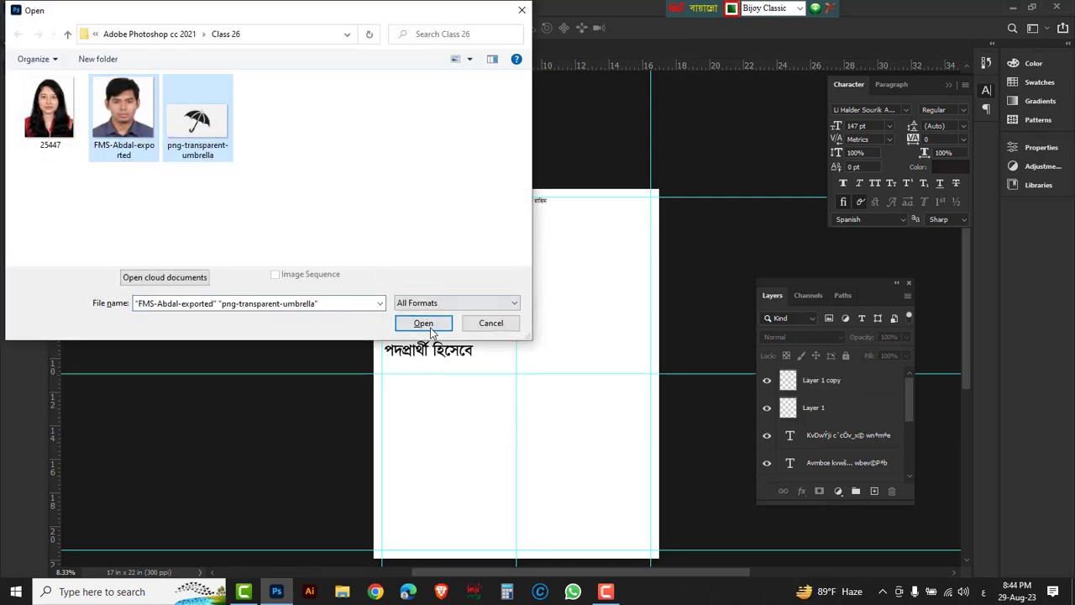
click(424, 323)
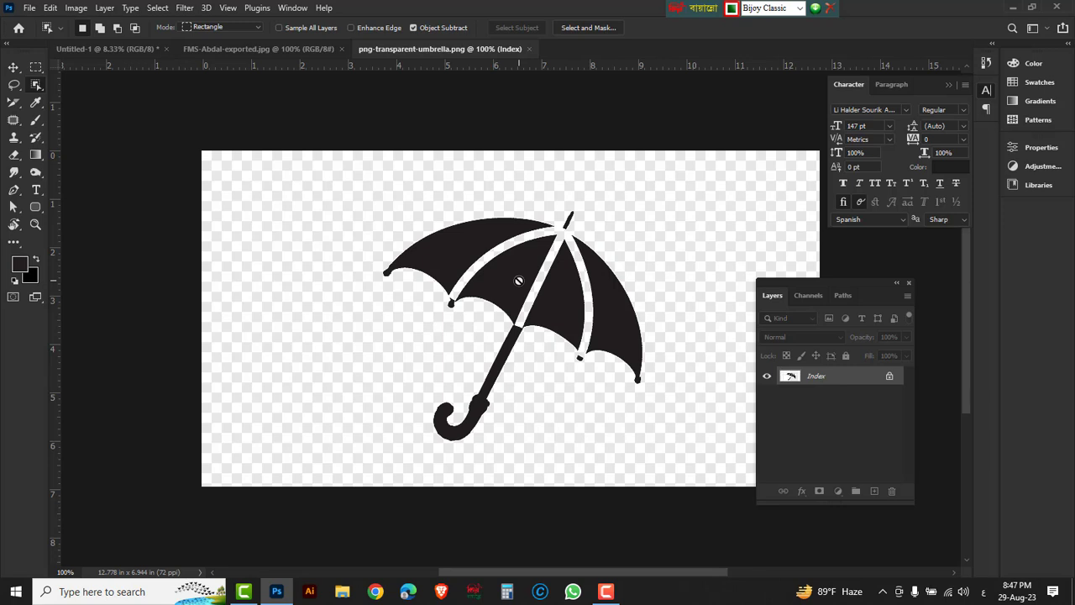
click(75, 8)
mouse_move(85, 23)
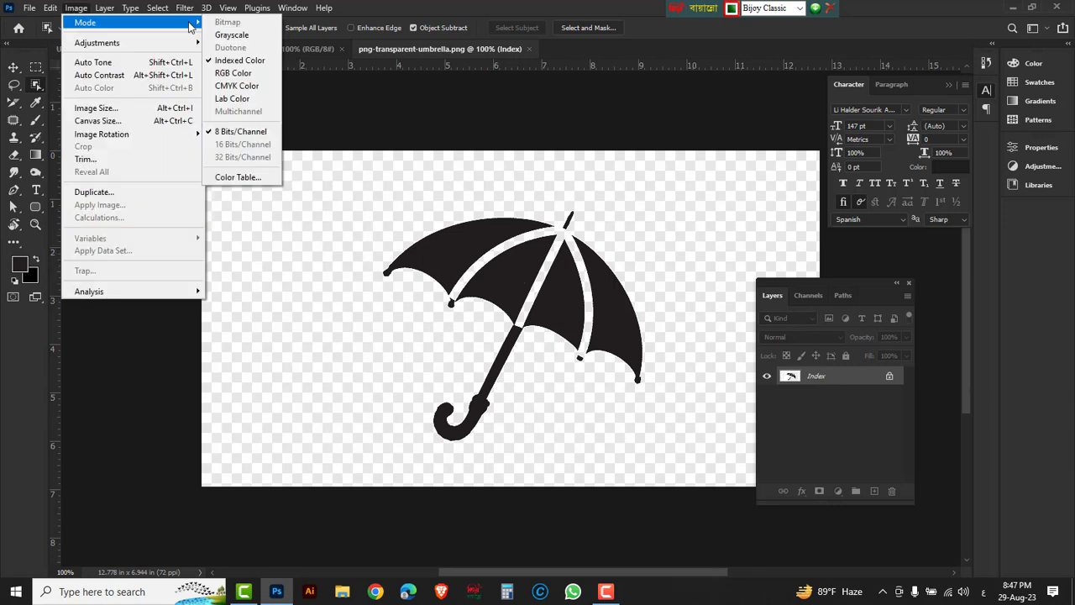
Convert the umbrella image to RGB Color mode.
click(239, 76)
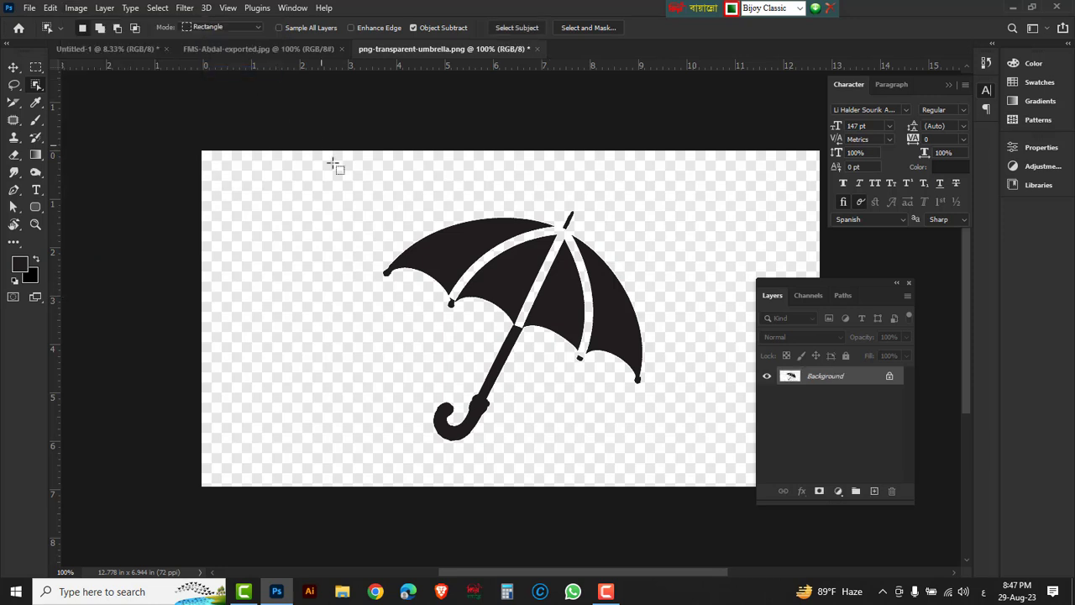
right_click(37, 87)
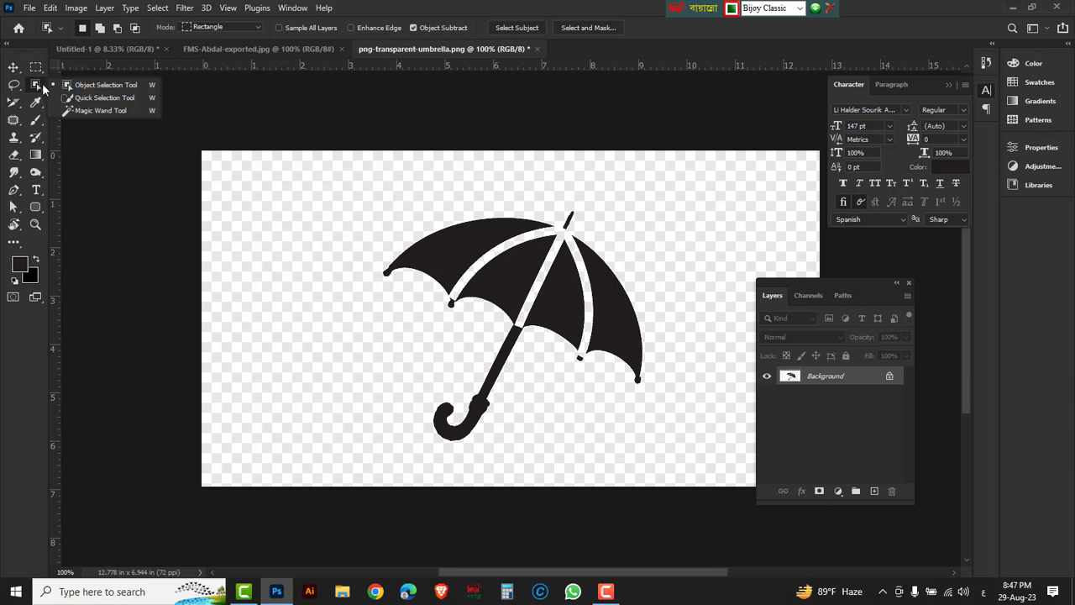
click(102, 111)
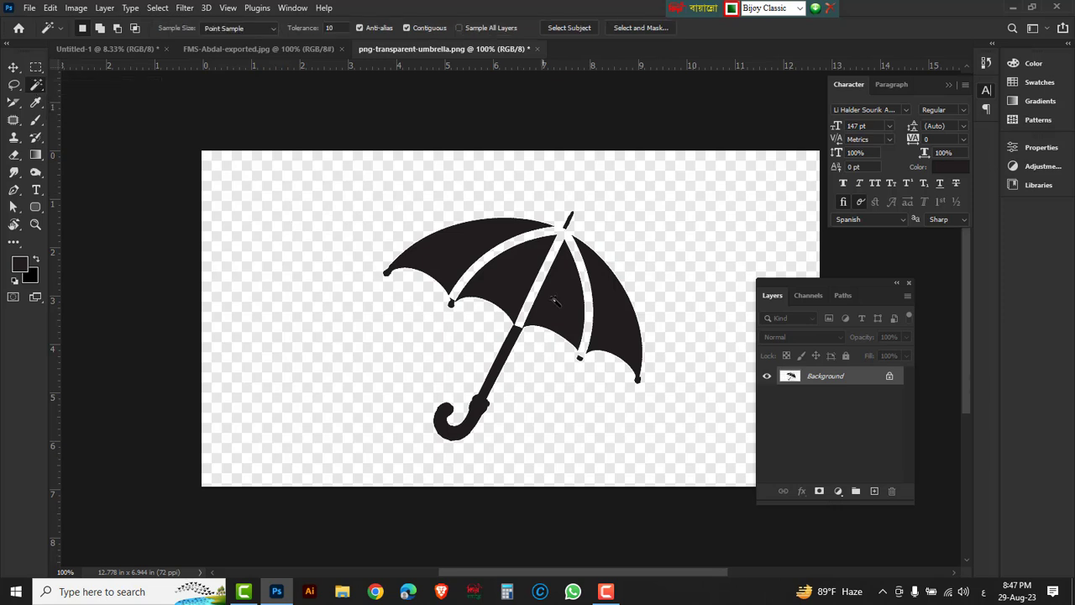
Magic Wand-select every umbrella part and fill the whole silhouette solid black.
alt+scroll(581, 314, up, 3)
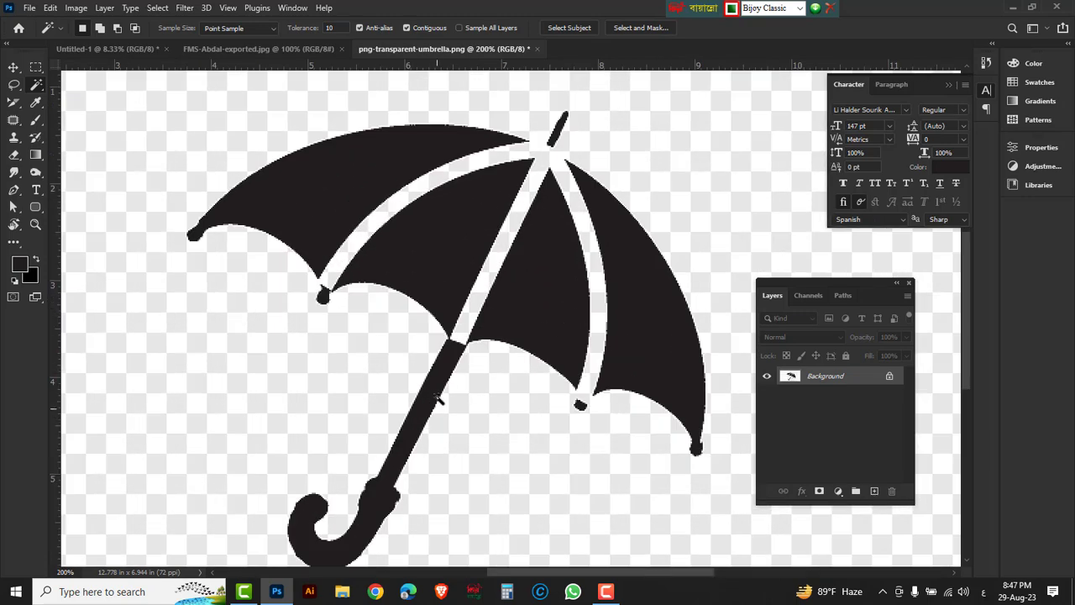
click(478, 395)
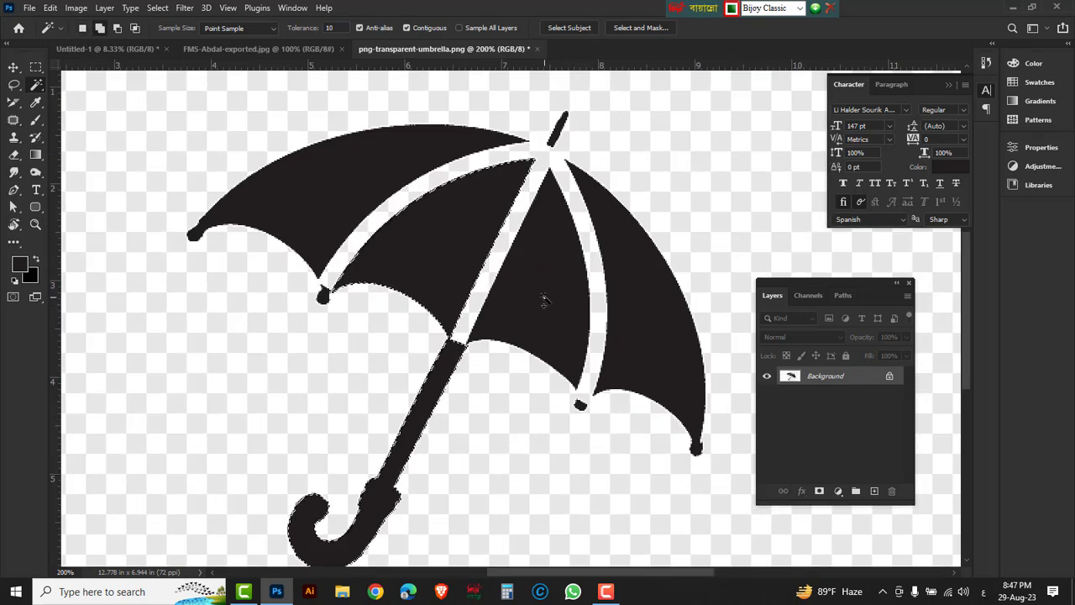
shift+click(659, 340)
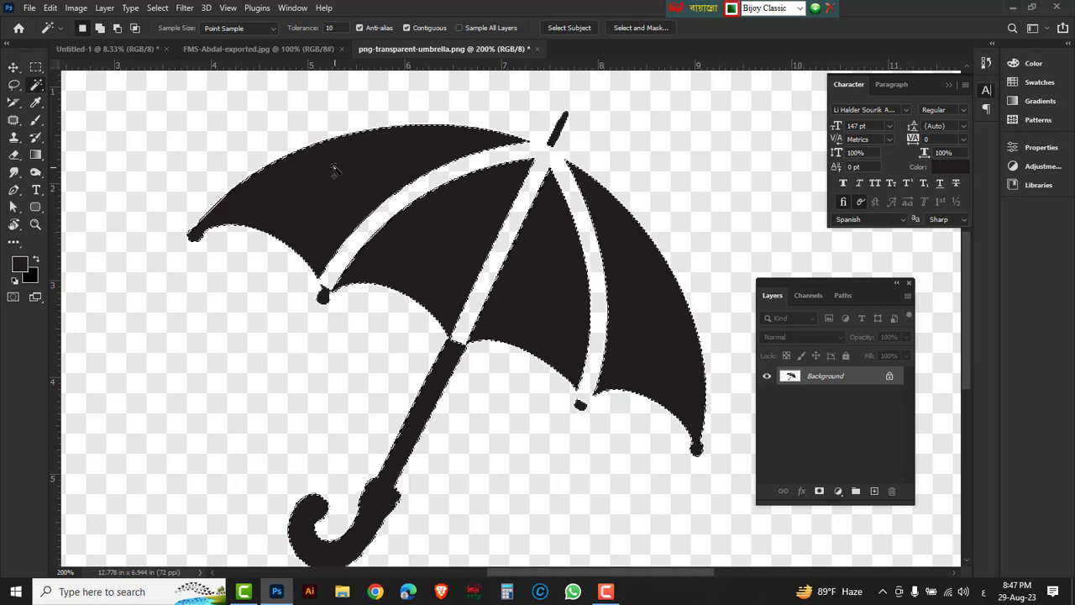
shift+click(336, 173)
shift+click(565, 126)
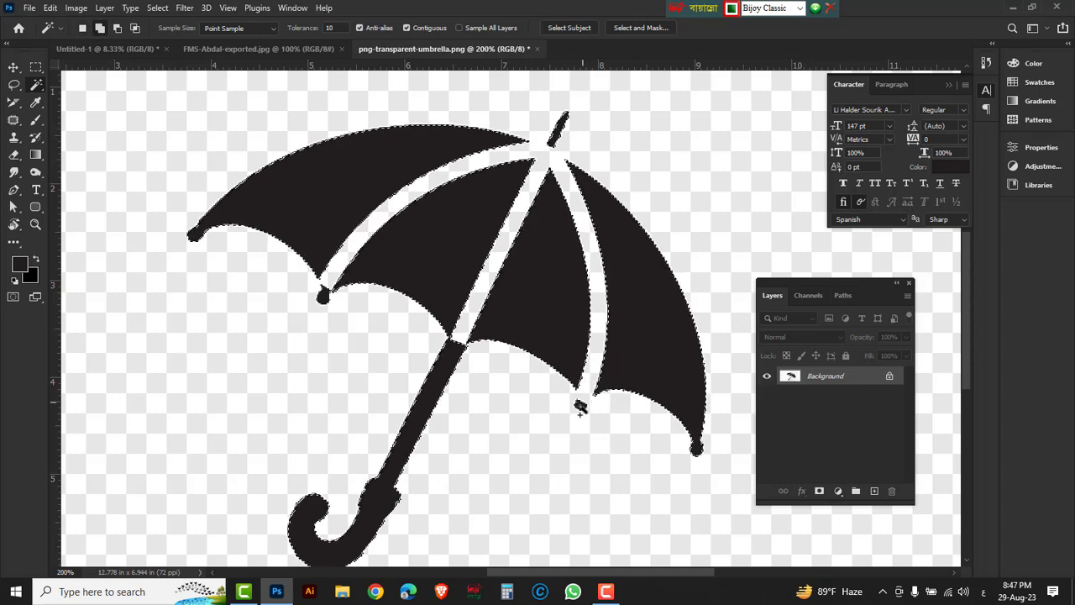
shift+click(580, 410)
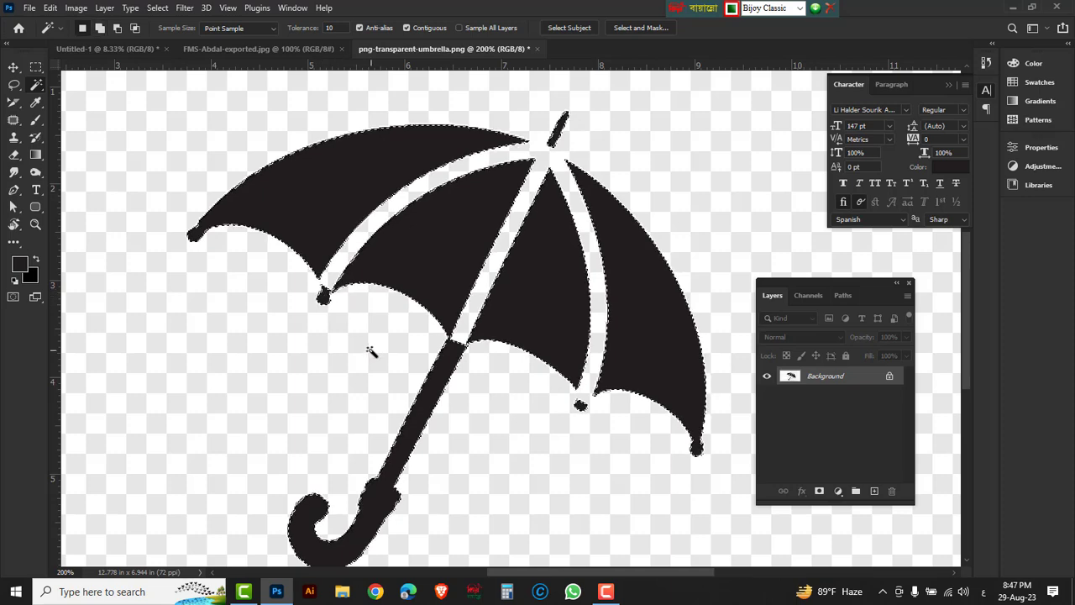
key(alt+BackSpace)
key(ctrl+d)
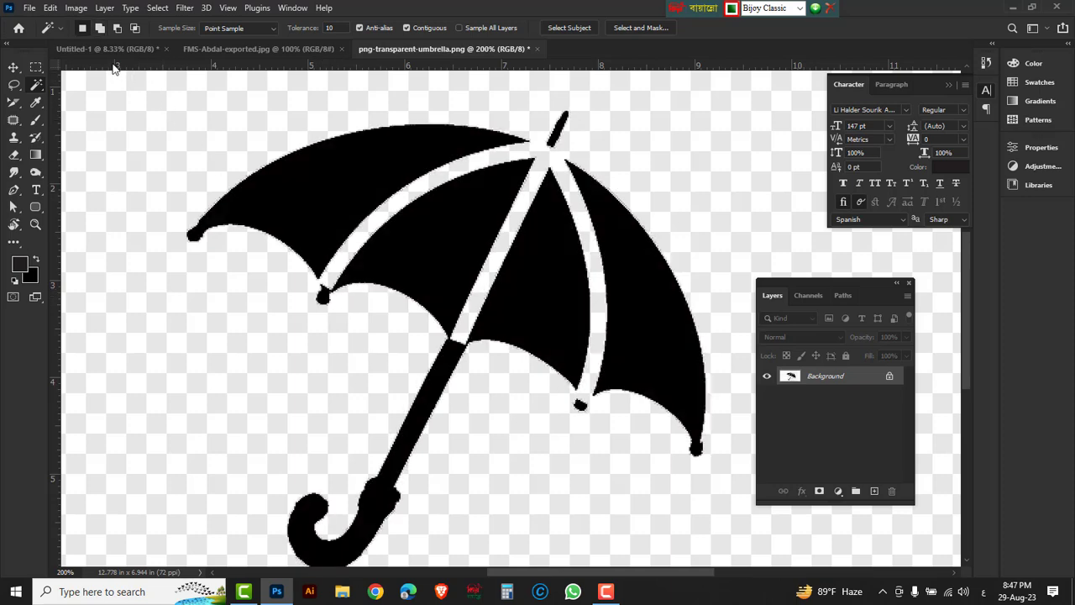
Paste the black umbrella into the poster document.
click(105, 49)
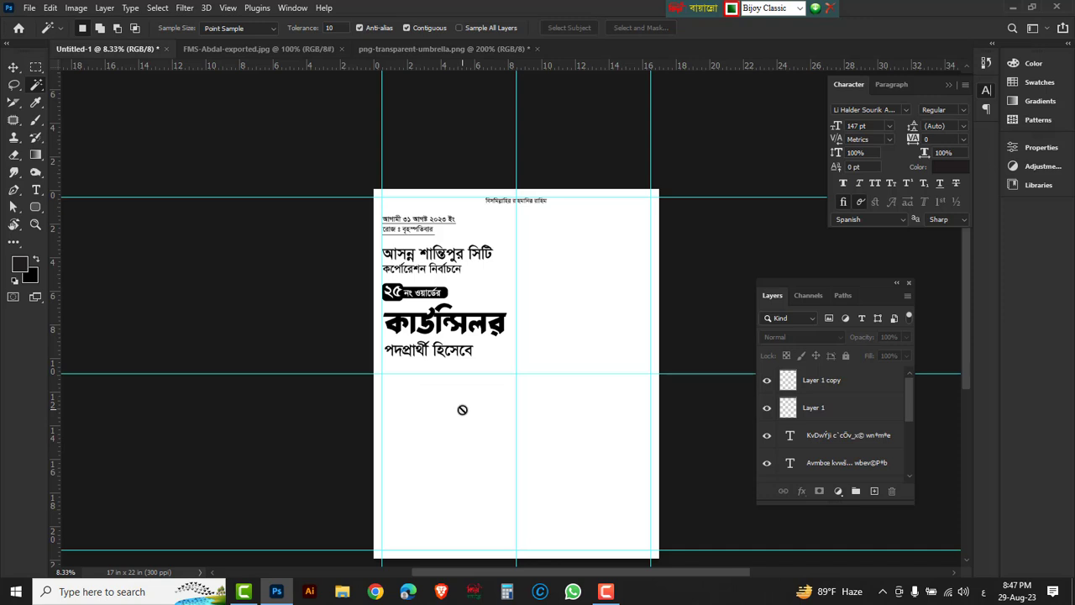
key(ctrl+v)
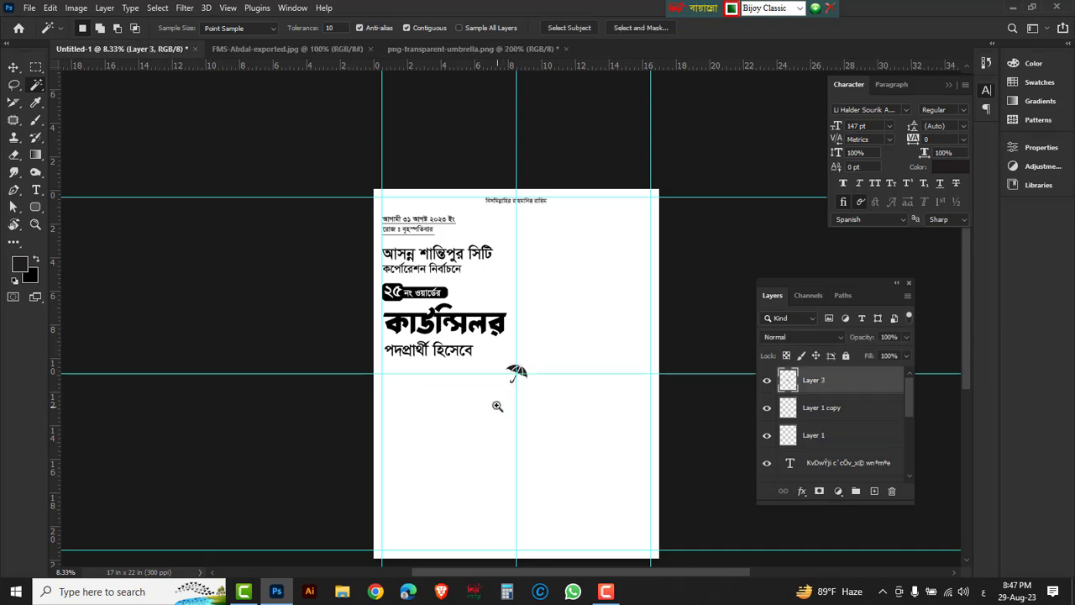
click(493, 404)
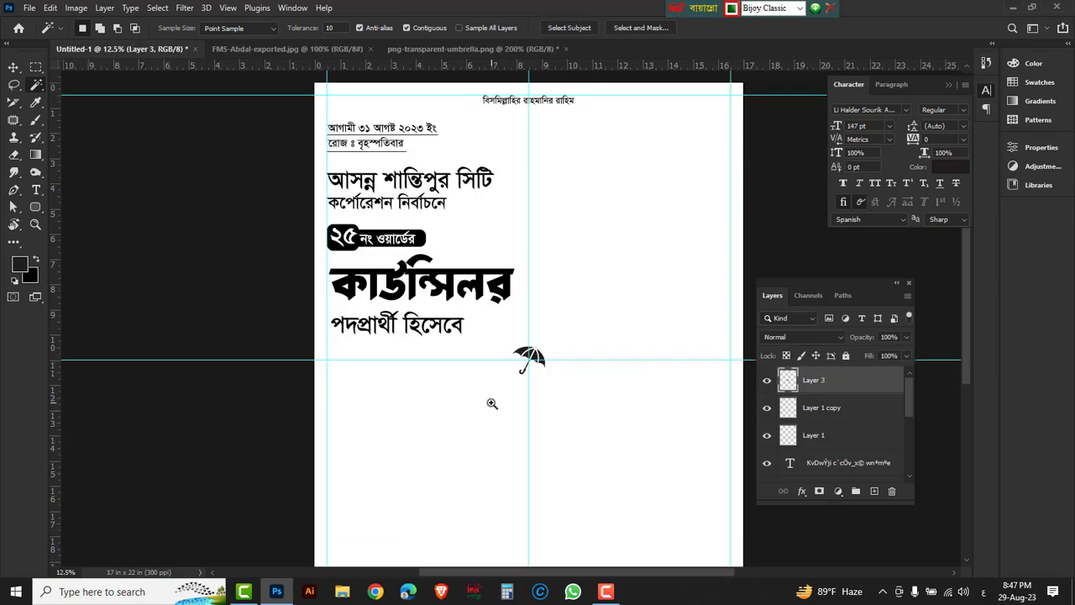
Scale the umbrella to about 477% and place it at the left margin below the heading.
key(ctrl+t)
drag(547, 378, 590, 413)
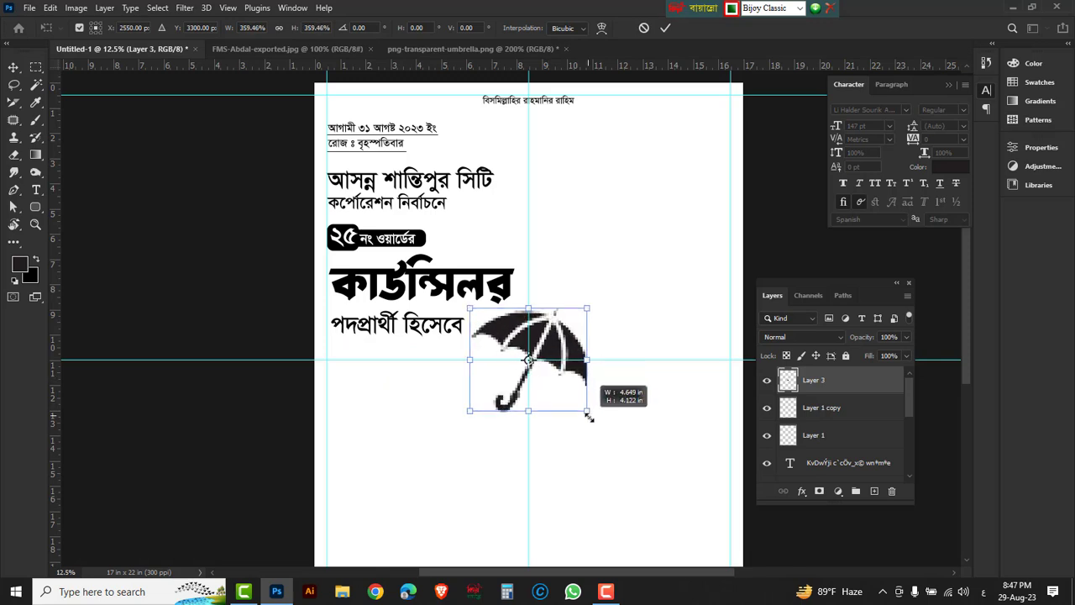
drag(546, 357, 407, 434)
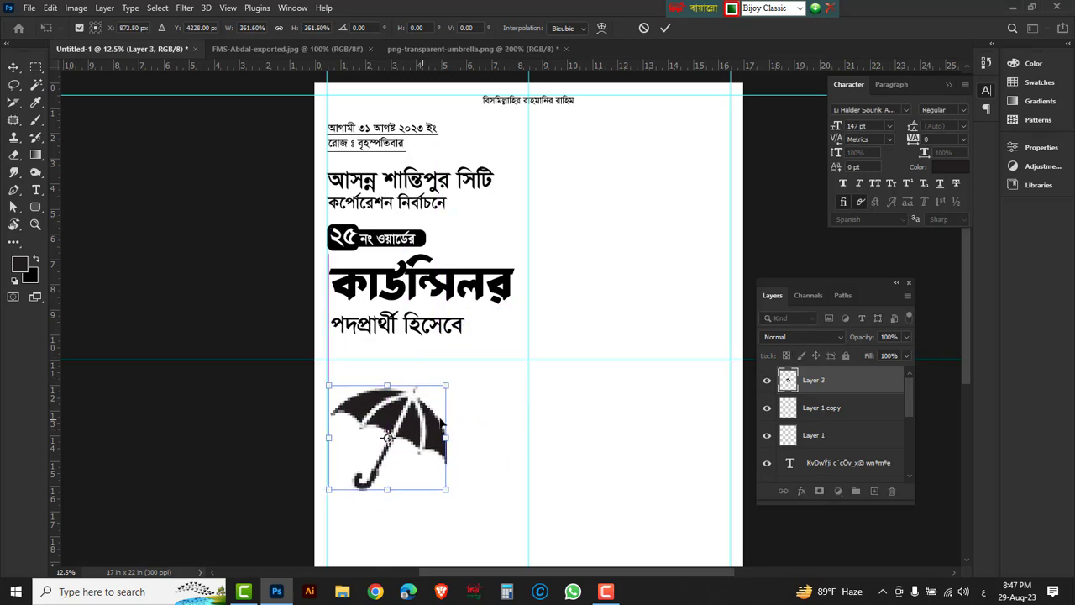
scroll(501, 454, down, 2)
scroll(502, 426, down, 1)
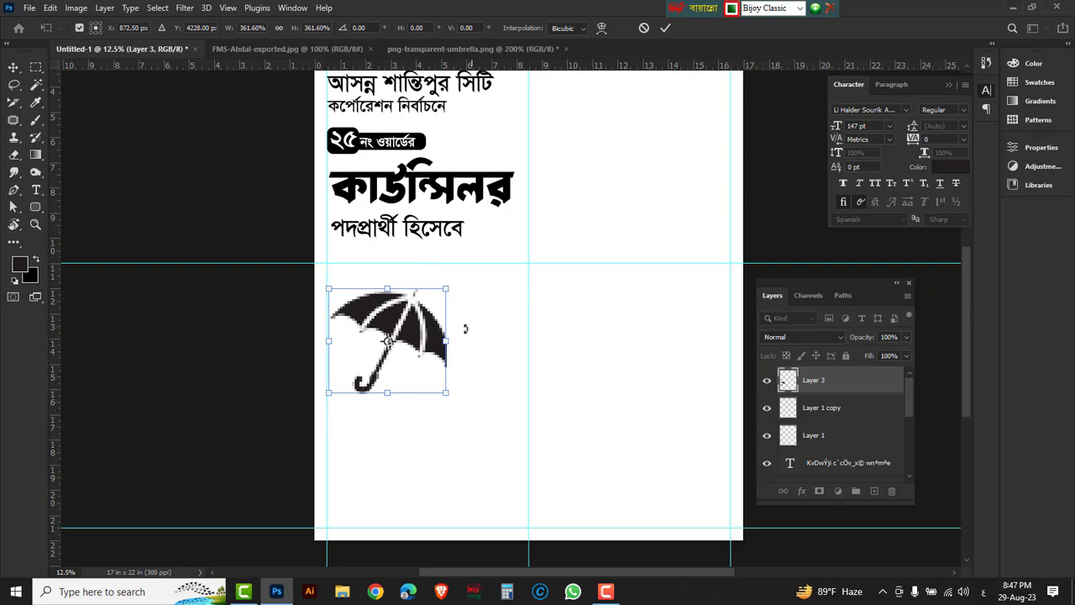
drag(447, 289, 486, 257)
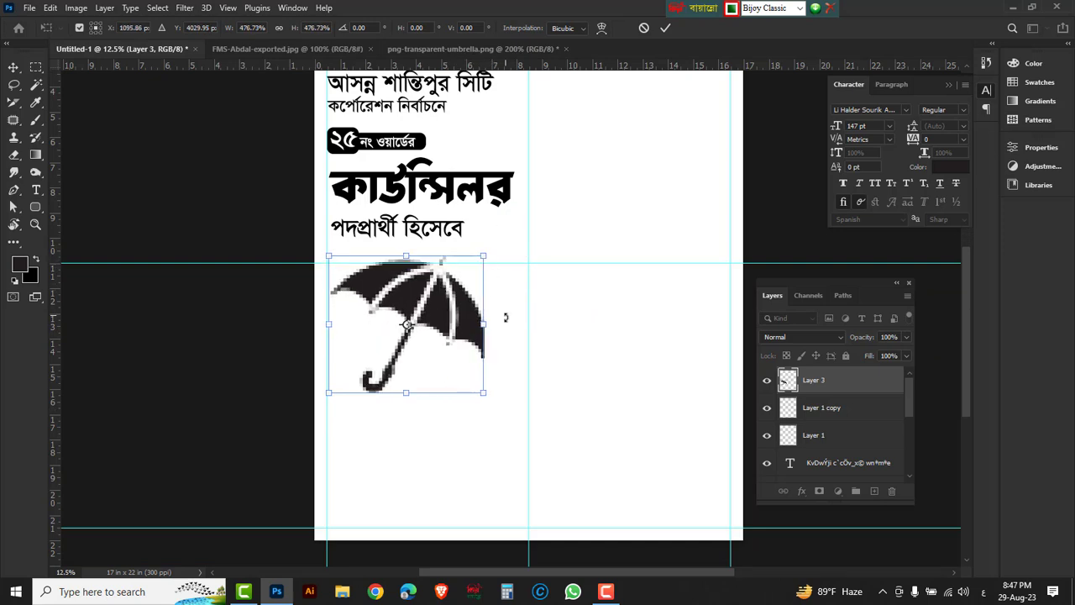
key(Return)
key(w)
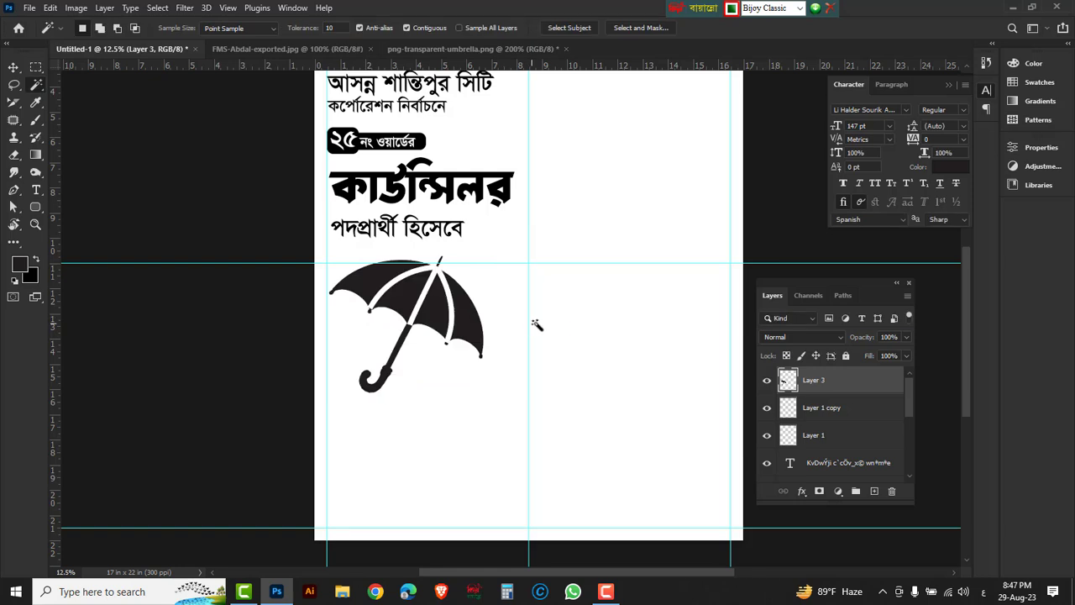
scroll(555, 326, up, 5)
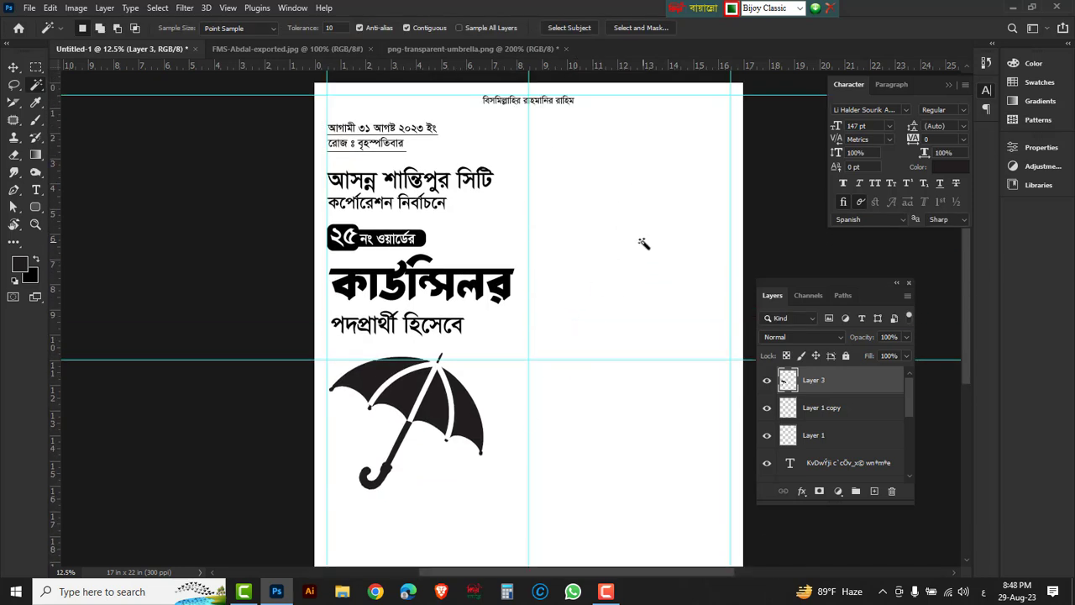
click(329, 51)
Desaturate the candidate portrait to grayscale.
key(g)
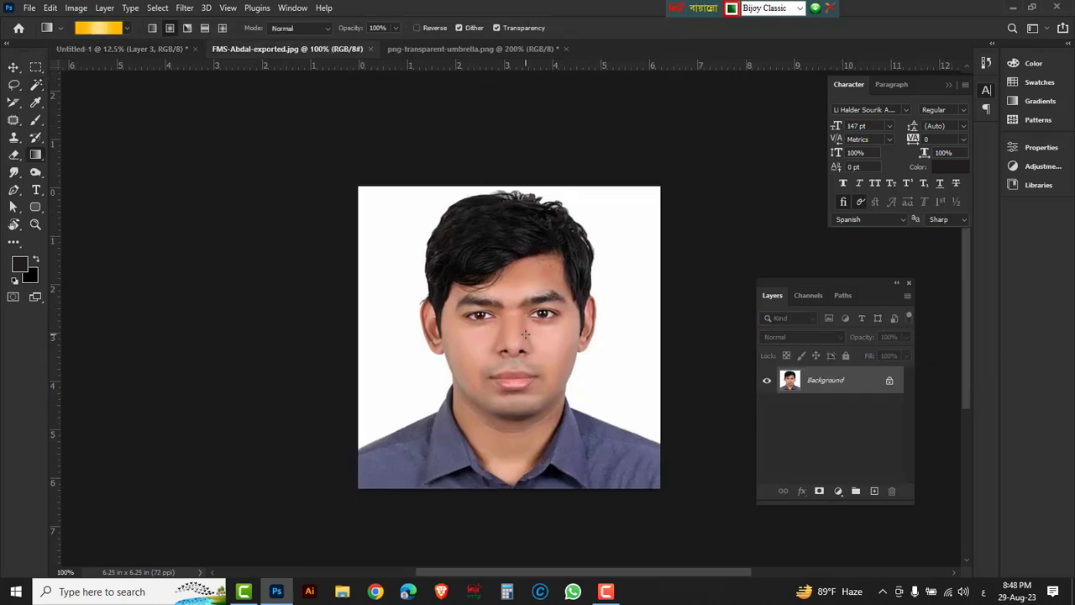
click(76, 8)
mouse_move(98, 43)
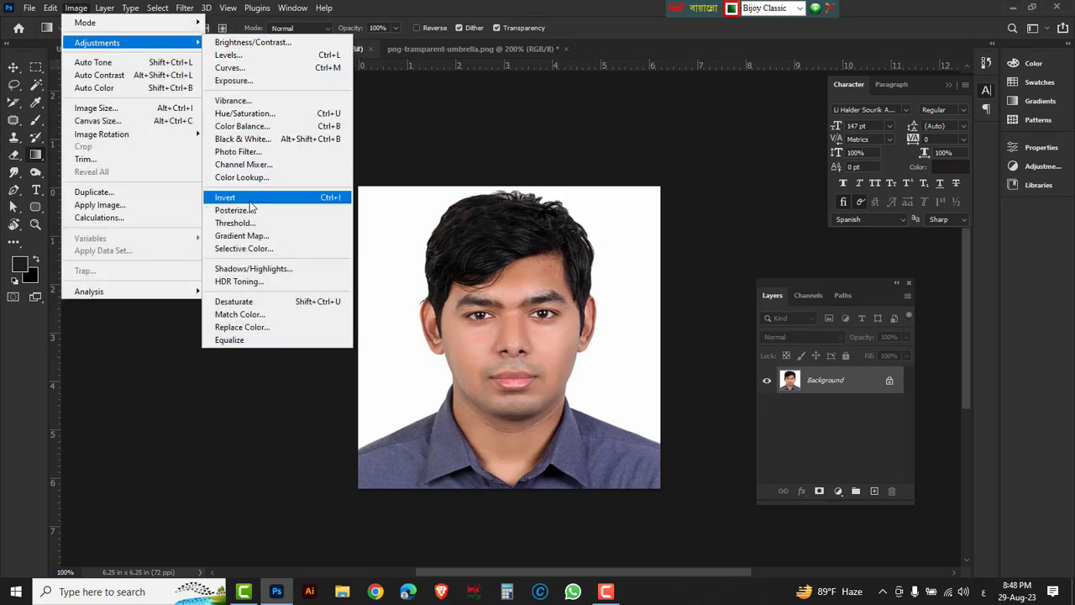
click(258, 304)
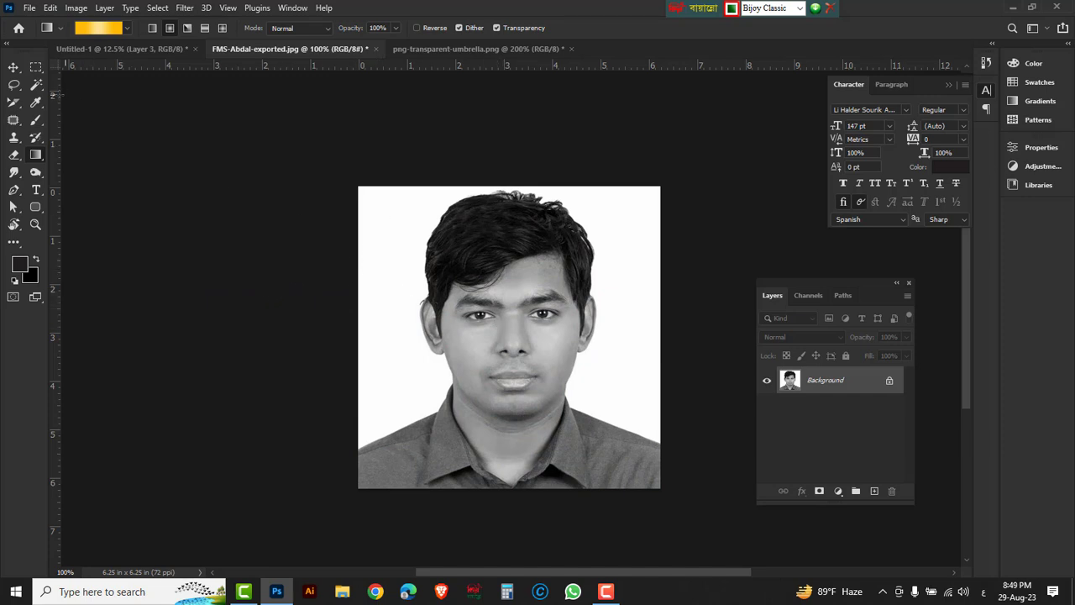
Select the person with Object Selection and fill them solid black as a silhouette.
click(36, 88)
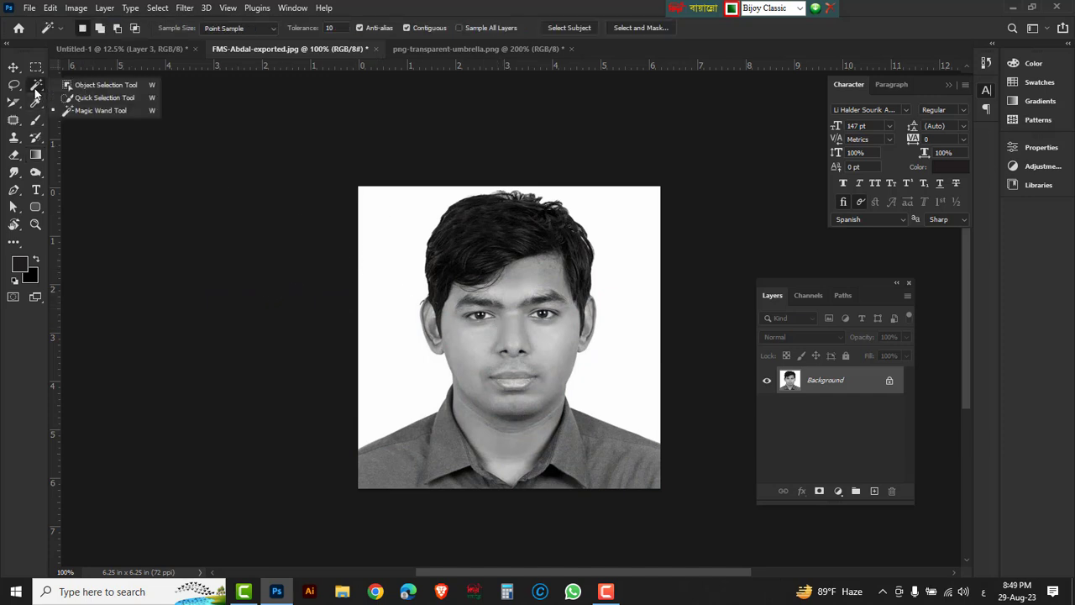
click(86, 89)
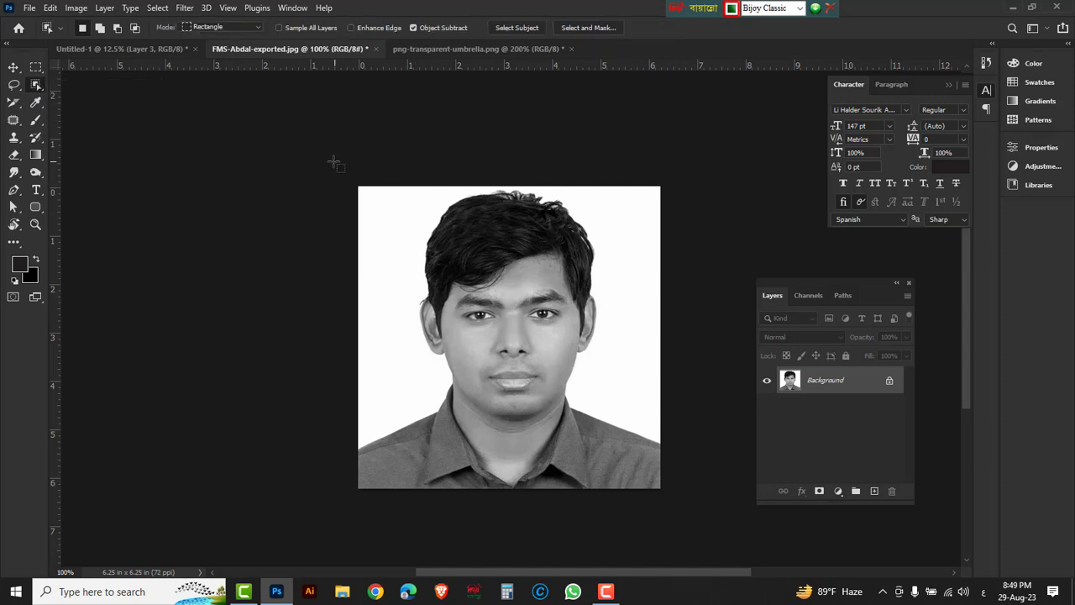
drag(333, 166, 696, 546)
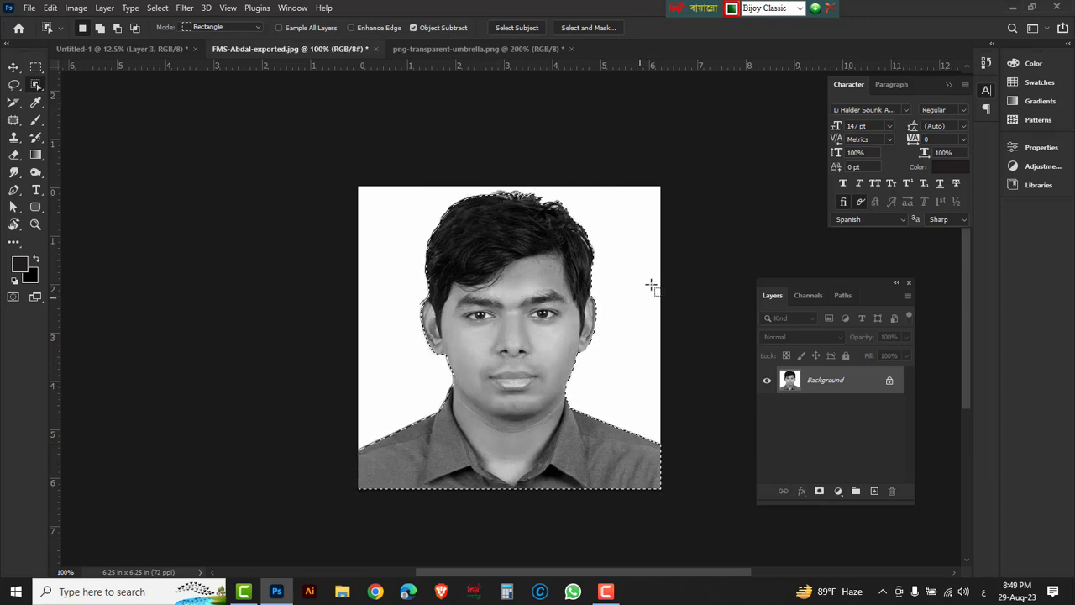
key(alt+BackSpace)
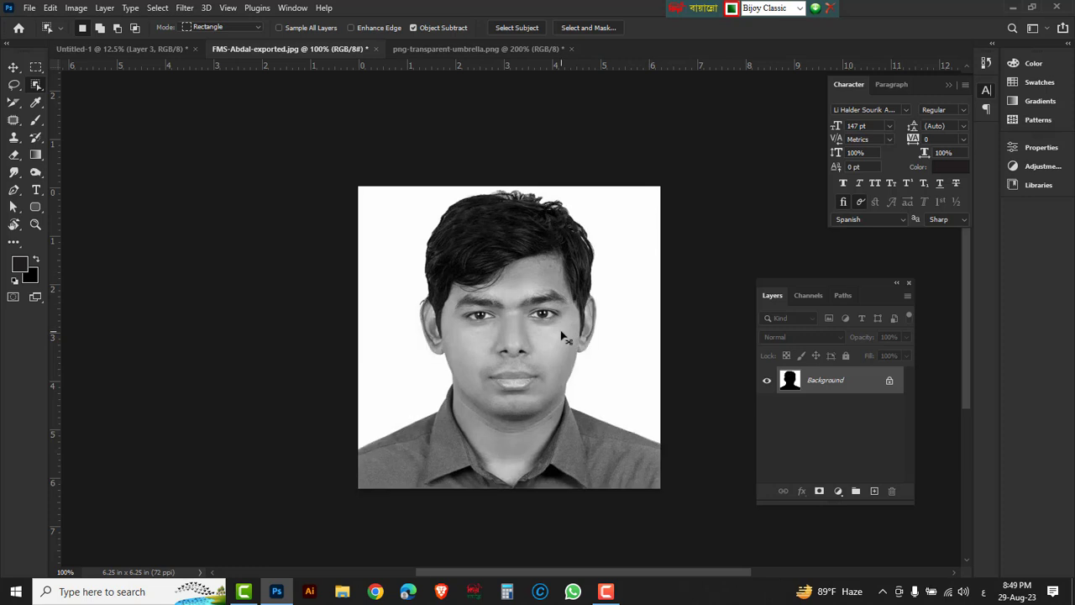
key(ctrl+d)
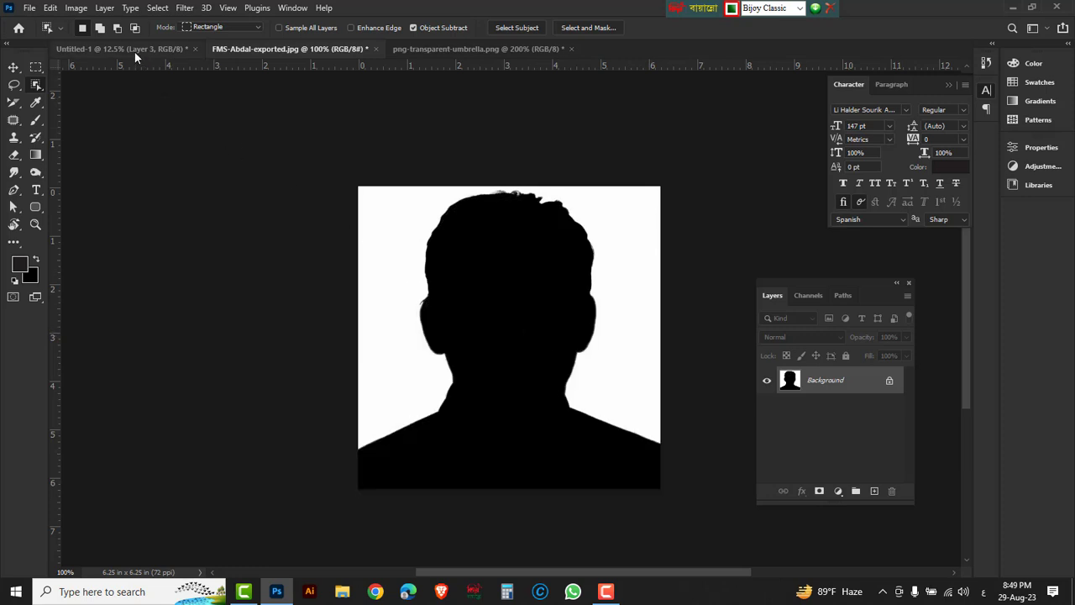
click(134, 50)
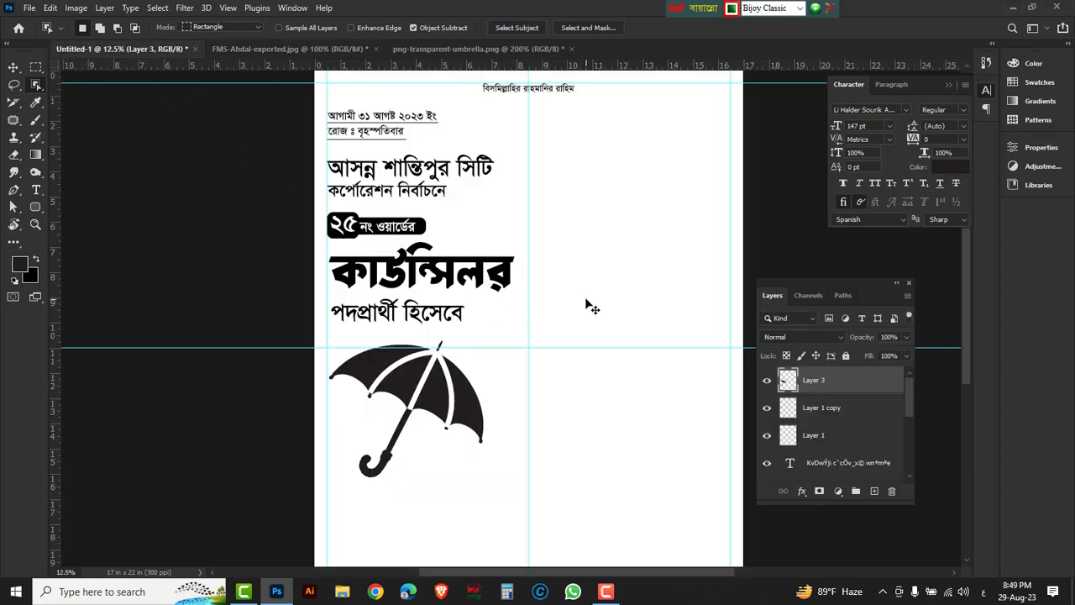
Paste the portrait as Layer 4, enlarge it, and place it at the poster's upper right.
key(ctrl+v)
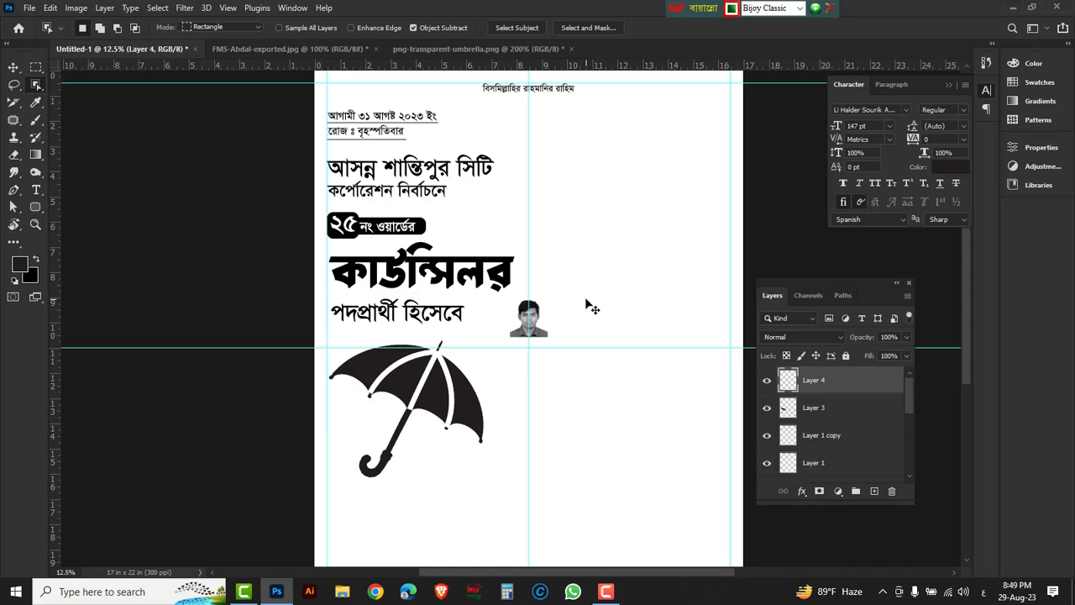
key(ctrl+t)
mouse_move(548, 337)
mouse_down()
mouse_move(681, 450)
mouse_move(701, 482)
mouse_up()
key(Return)
drag(531, 306, 619, 252)
key(w)
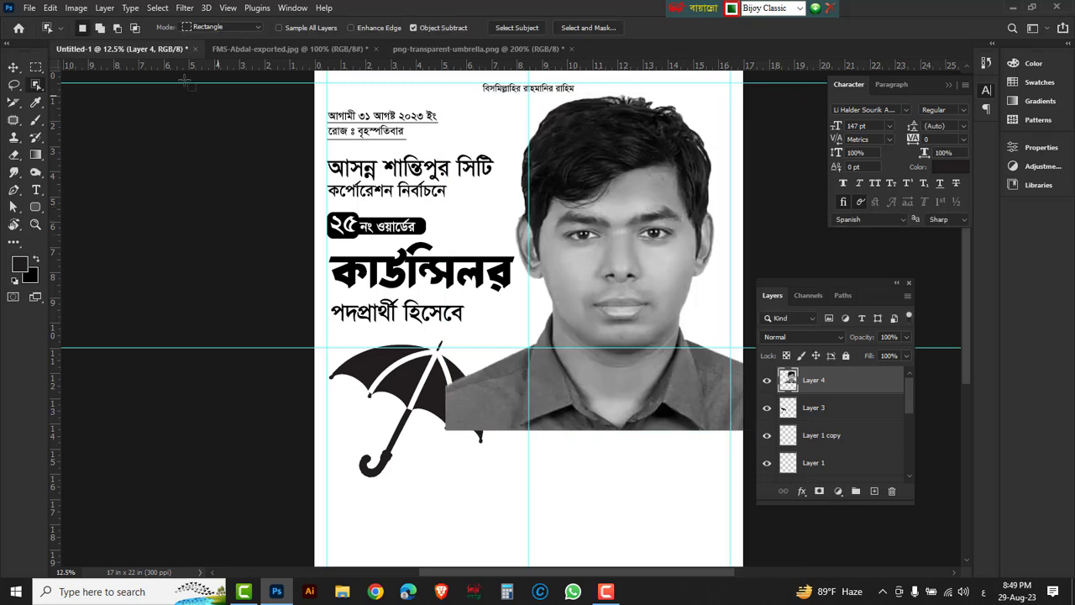
click(81, 12)
mouse_move(97, 43)
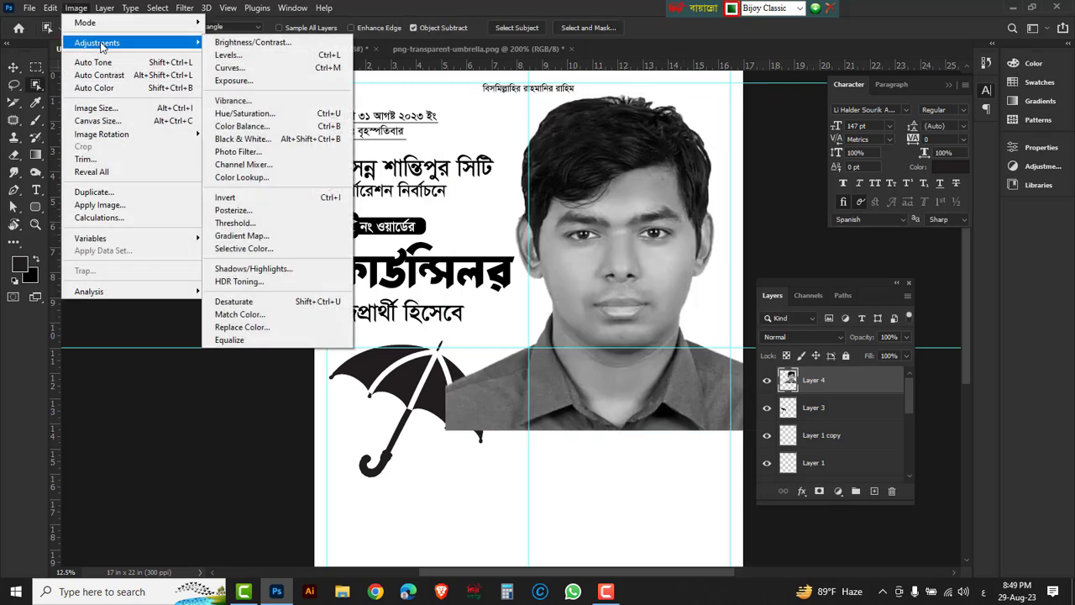
Apply Brightness/Contrast to the candidate photo on Layer 4 with Brightness 38 and Contrast 33.
click(224, 43)
drag(752, 81, 251, 108)
mouse_move(249, 146)
mouse_down()
mouse_move(238, 145)
mouse_move(254, 146)
mouse_move(238, 180)
mouse_move(269, 178)
mouse_up()
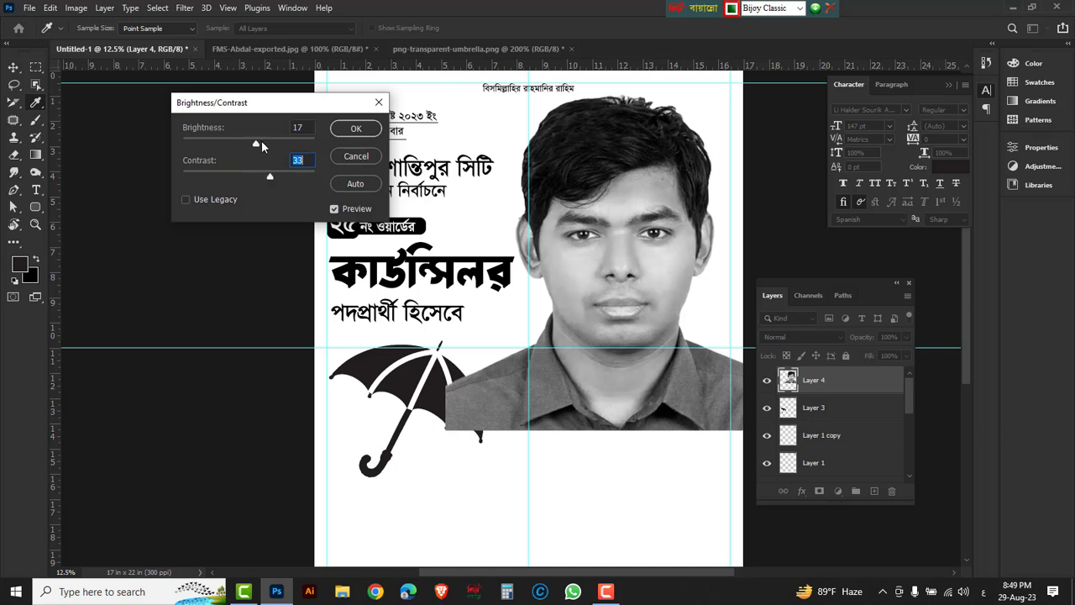
drag(264, 145, 267, 145)
click(266, 147)
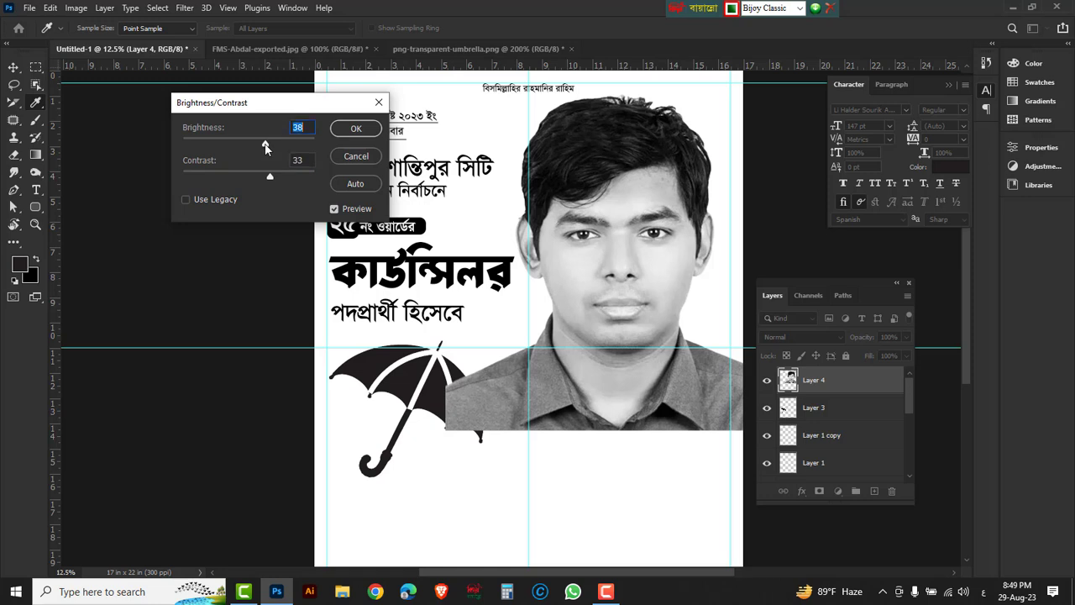
click(372, 132)
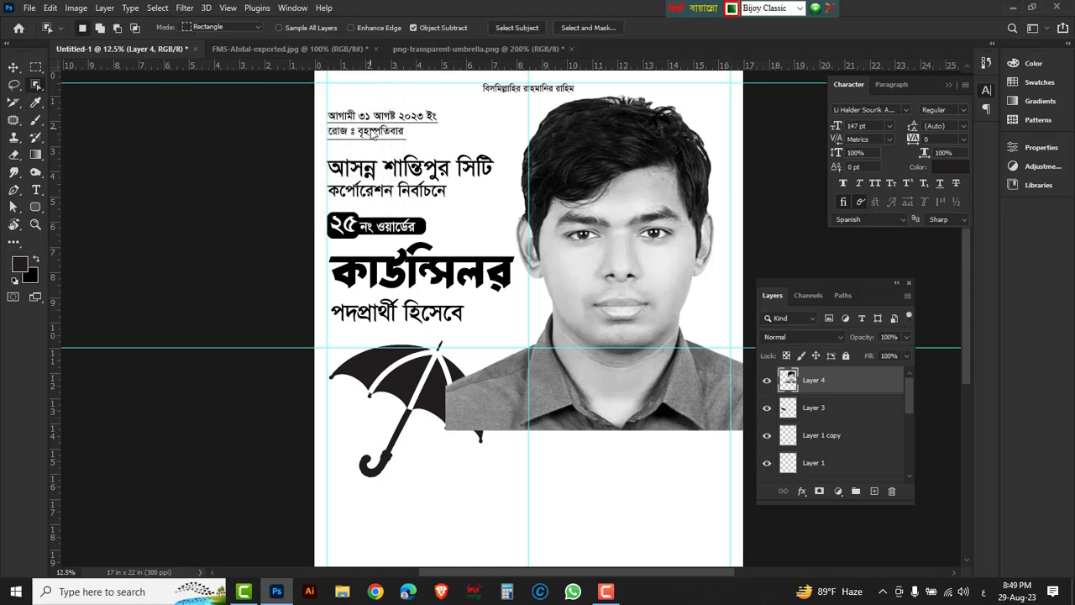
Delete the photo's lower-left rectangle overlapping the umbrella, then switch back to the Move tool.
click(37, 67)
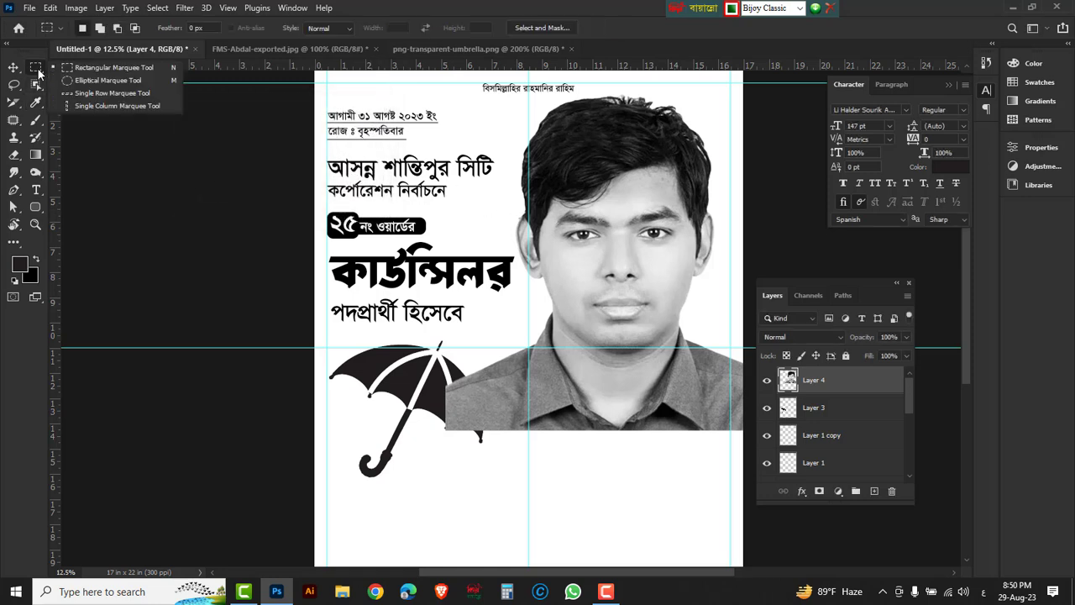
click(92, 67)
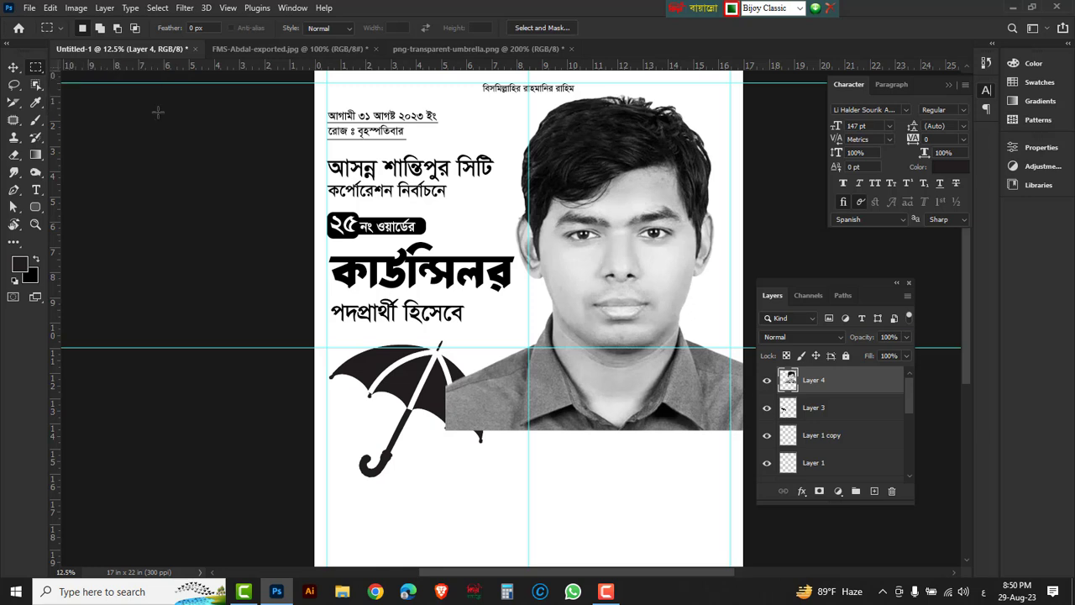
drag(415, 341, 491, 477)
click(491, 477)
key(Delete)
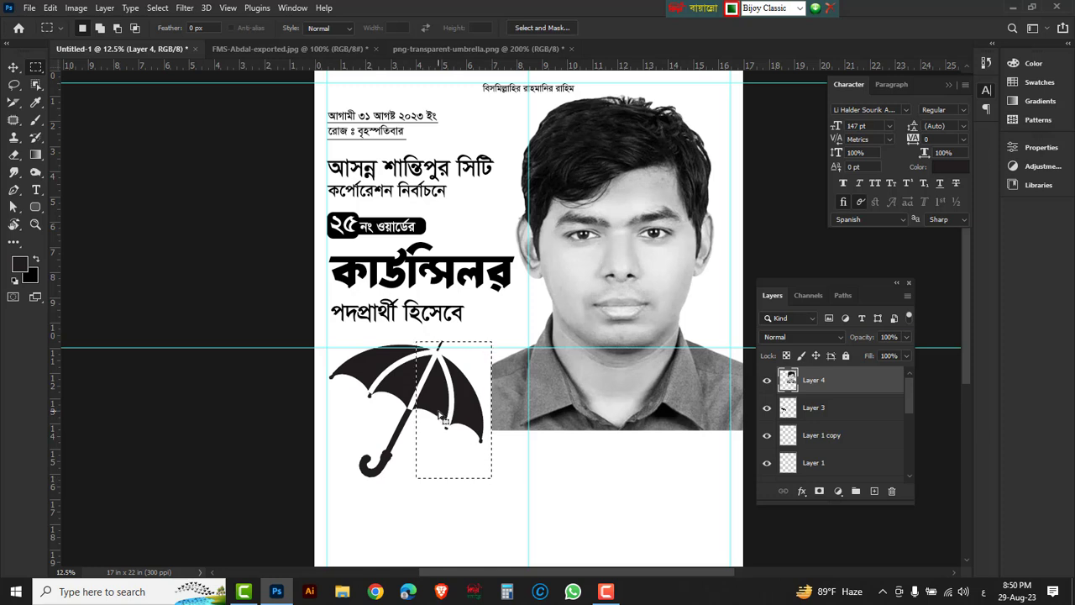
key(v)
scroll(576, 447, down, 1)
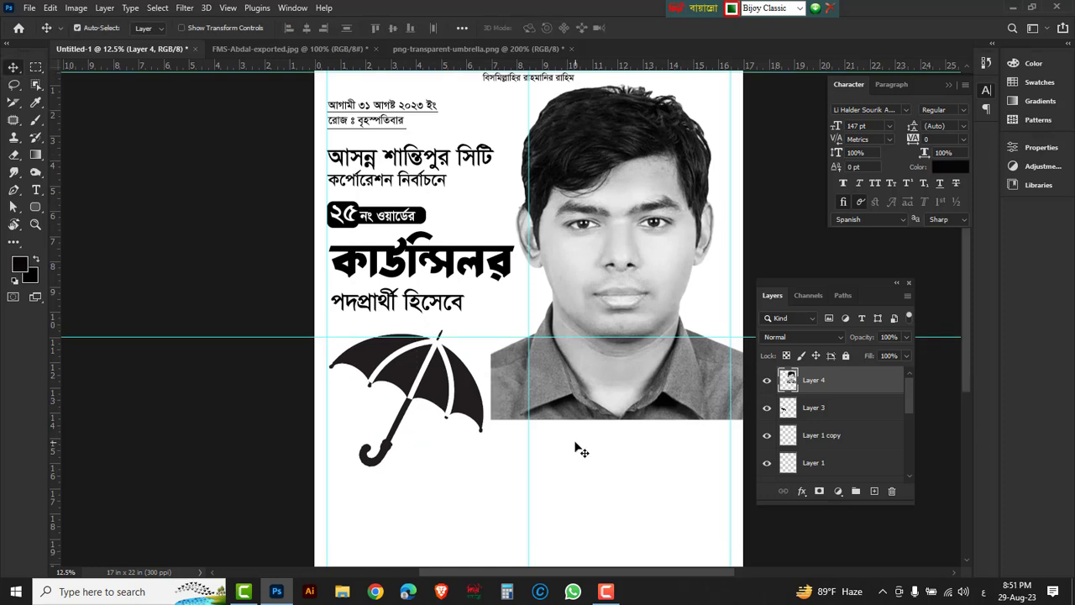
scroll(967, 307, down, 3)
scroll(967, 306, down, 3)
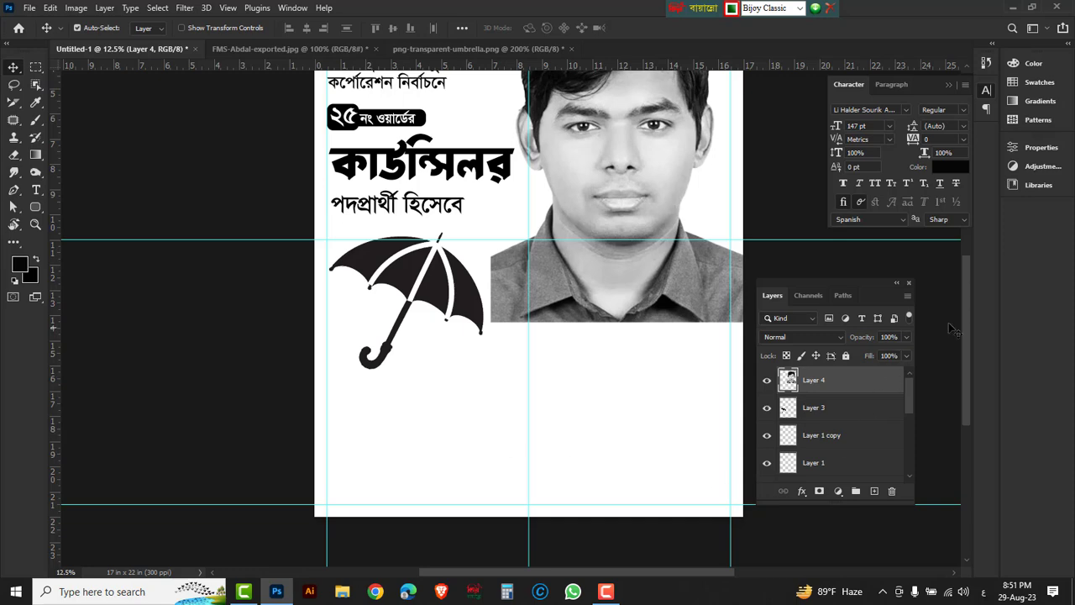
Fill a wide band below the umbrella and photo with black on a new layer.
drag(966, 311, 683, 477)
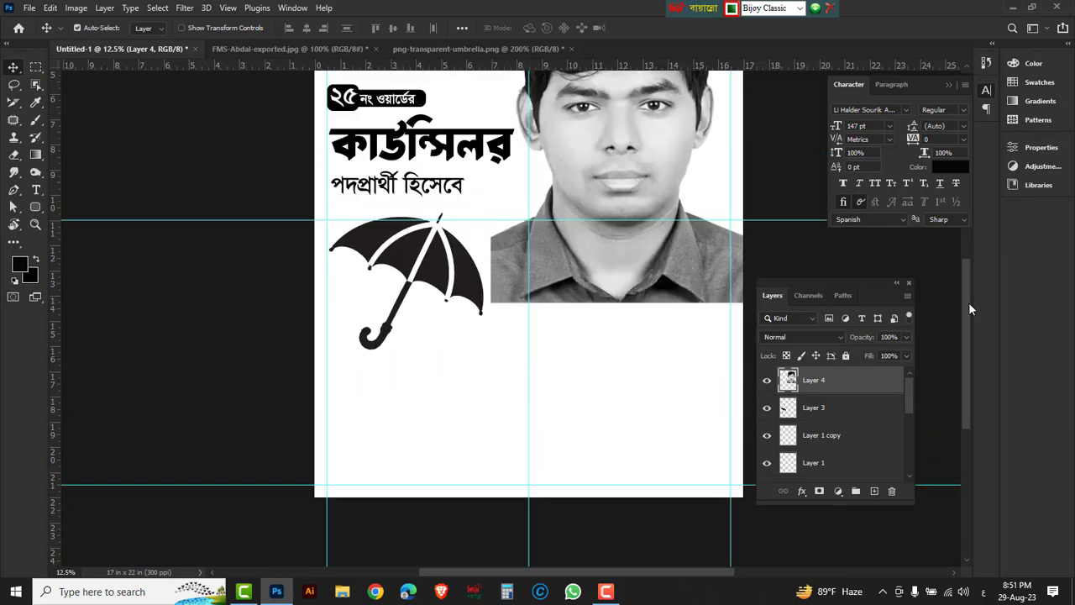
drag(592, 577, 598, 576)
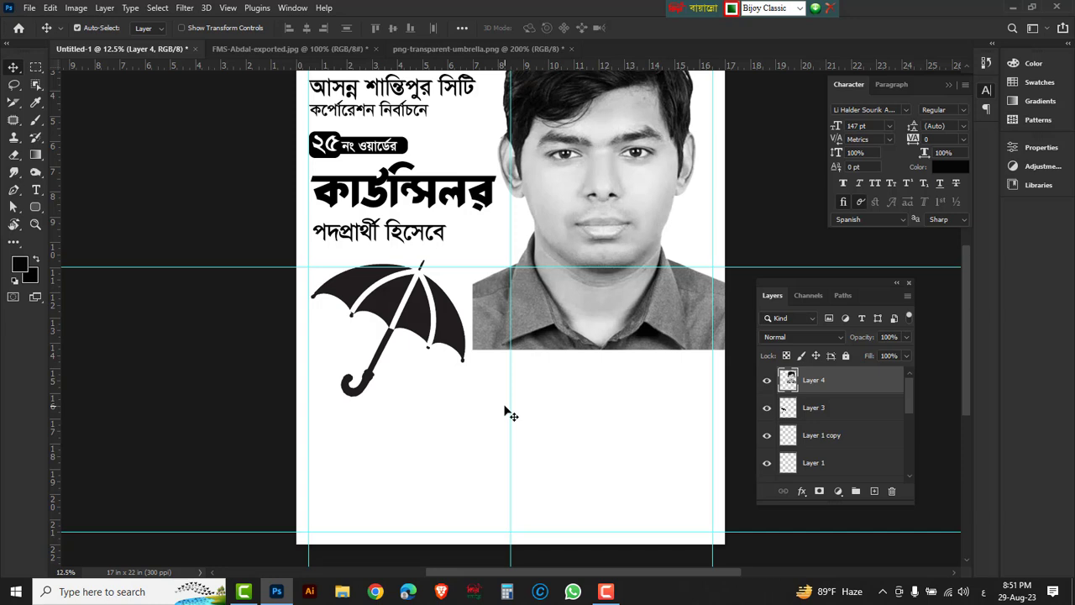
drag(35, 68, 70, 72)
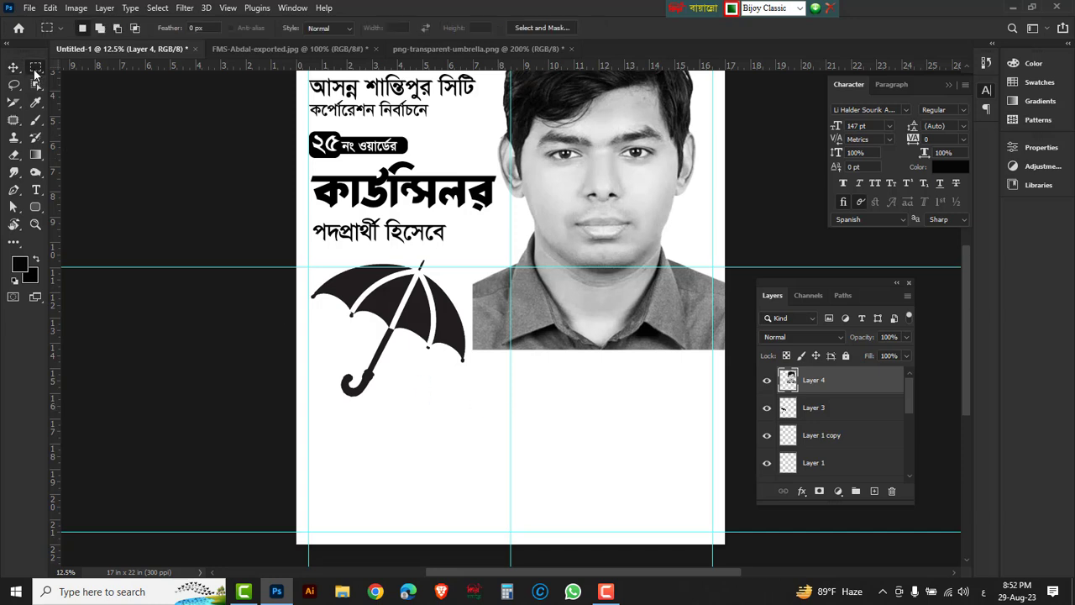
click(90, 72)
drag(319, 392, 737, 463)
click(873, 491)
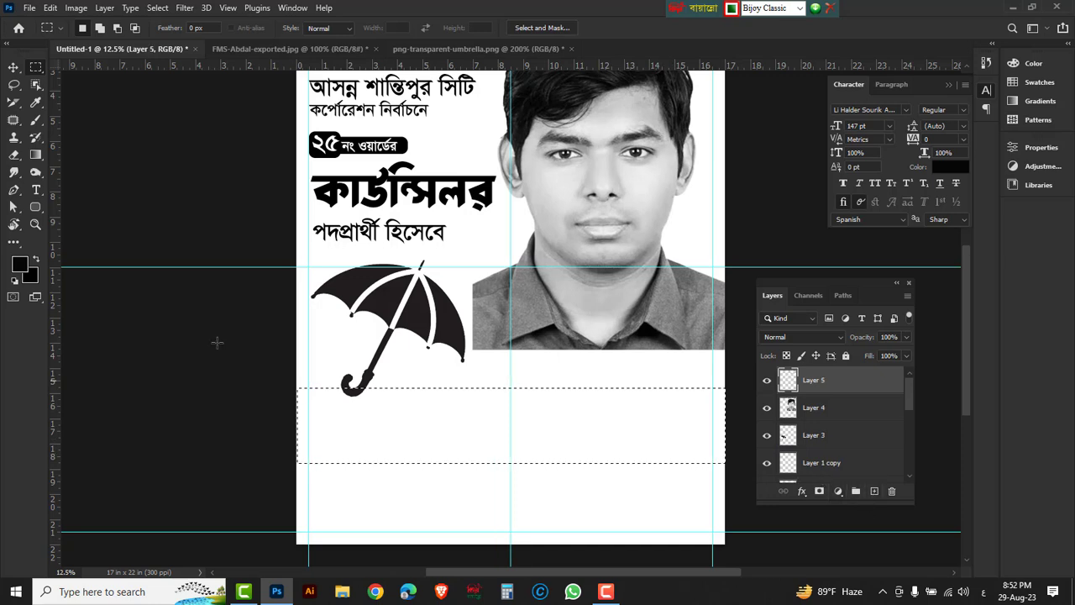
key(alt+BackSpace)
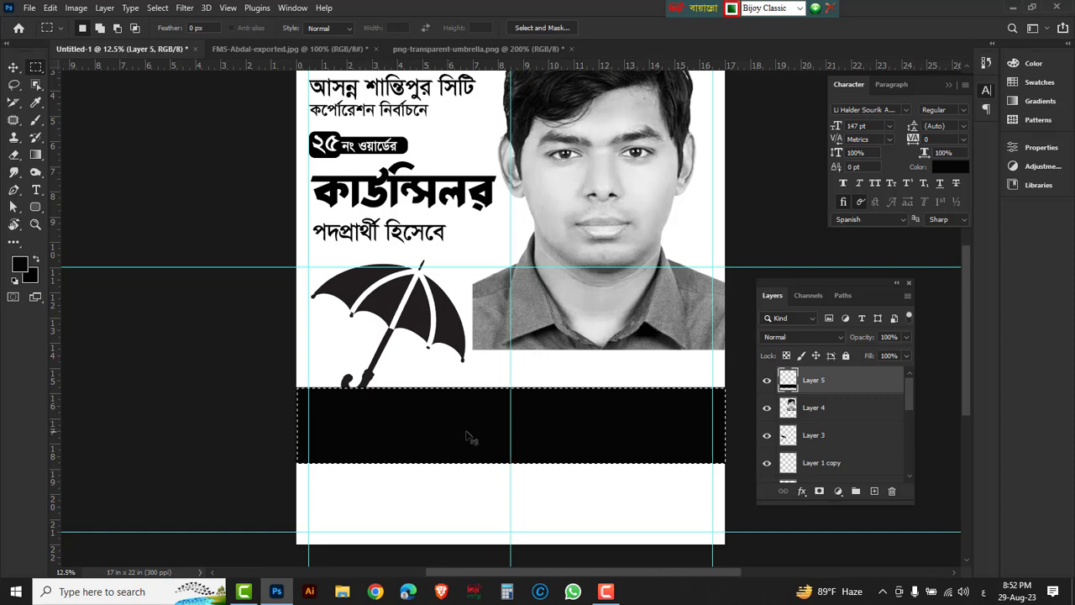
key(ctrl+d)
Move the umbrella slightly higher, just above the black band.
key(Tab)
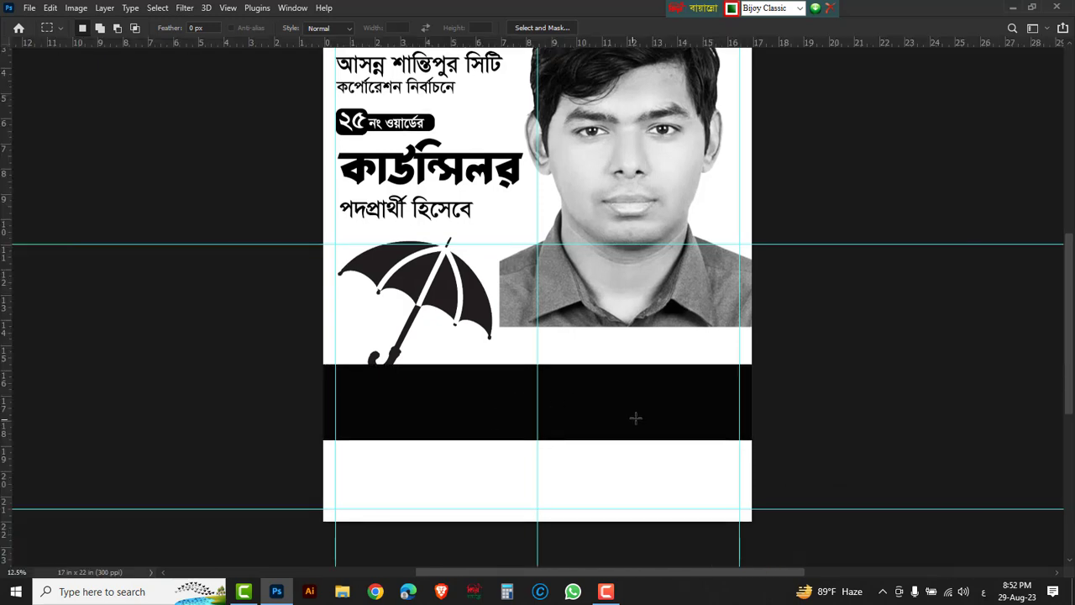
alt+scroll(654, 388, up, 1)
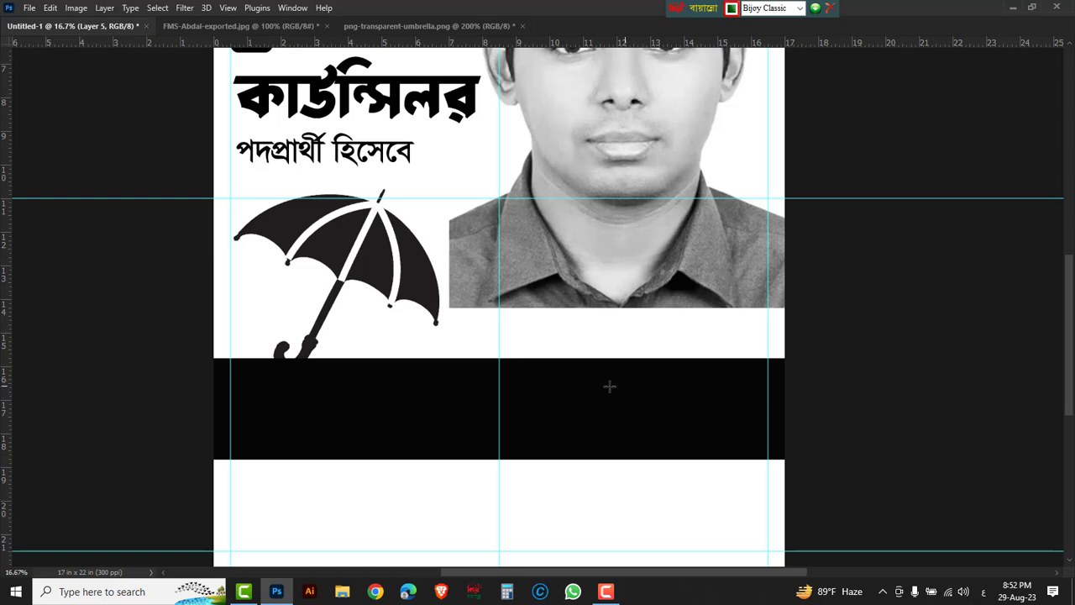
key(Tab)
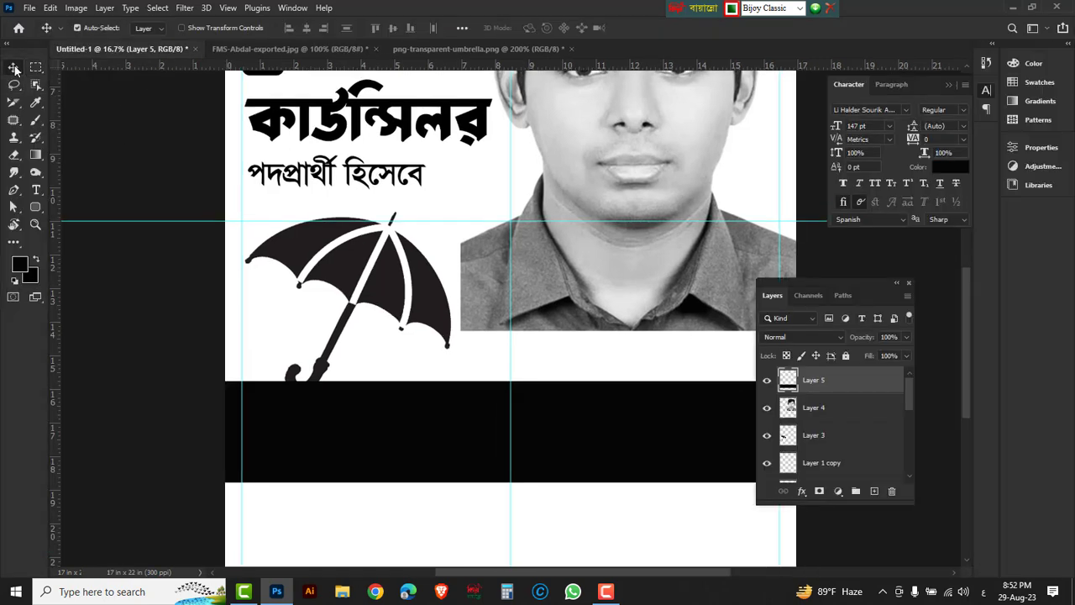
right_click(14, 67)
click(61, 74)
drag(333, 283, 334, 261)
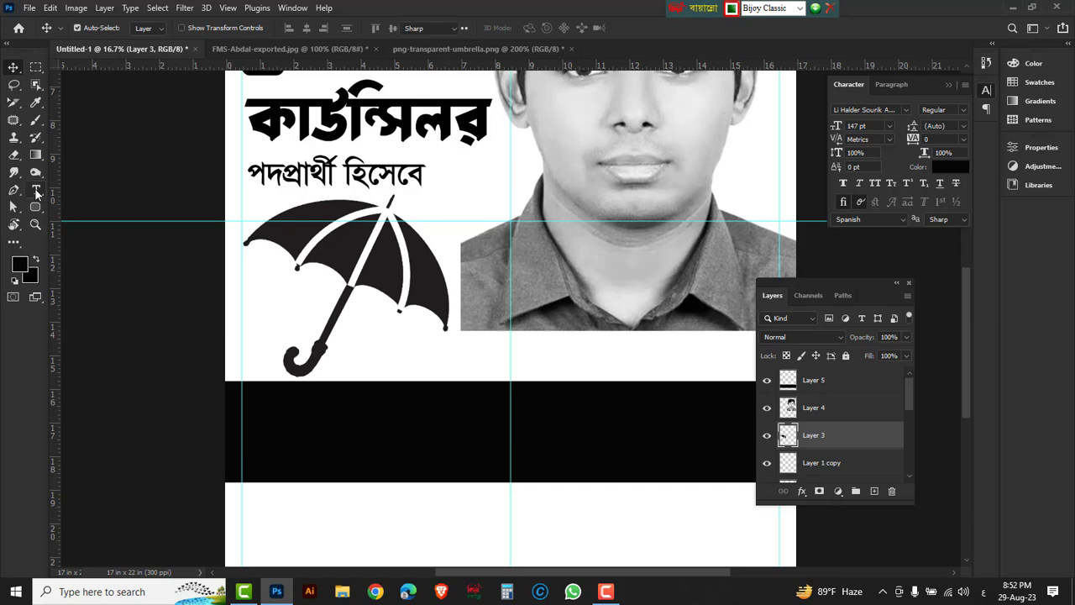
Type the candidate's full name in Bengali as a new horizontal text line.
click(36, 190)
click(88, 194)
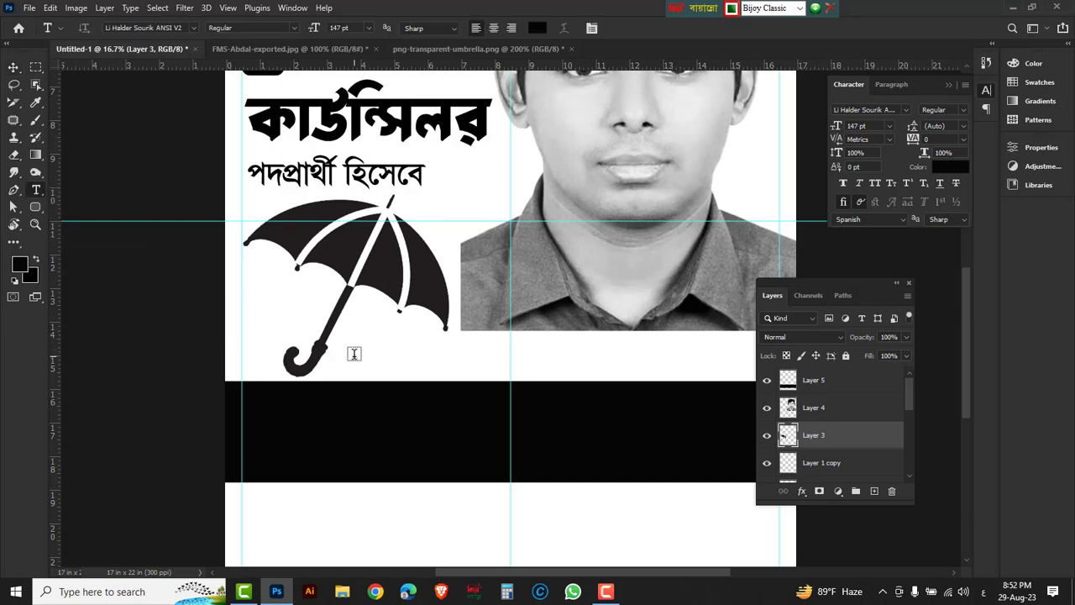
click(355, 350)
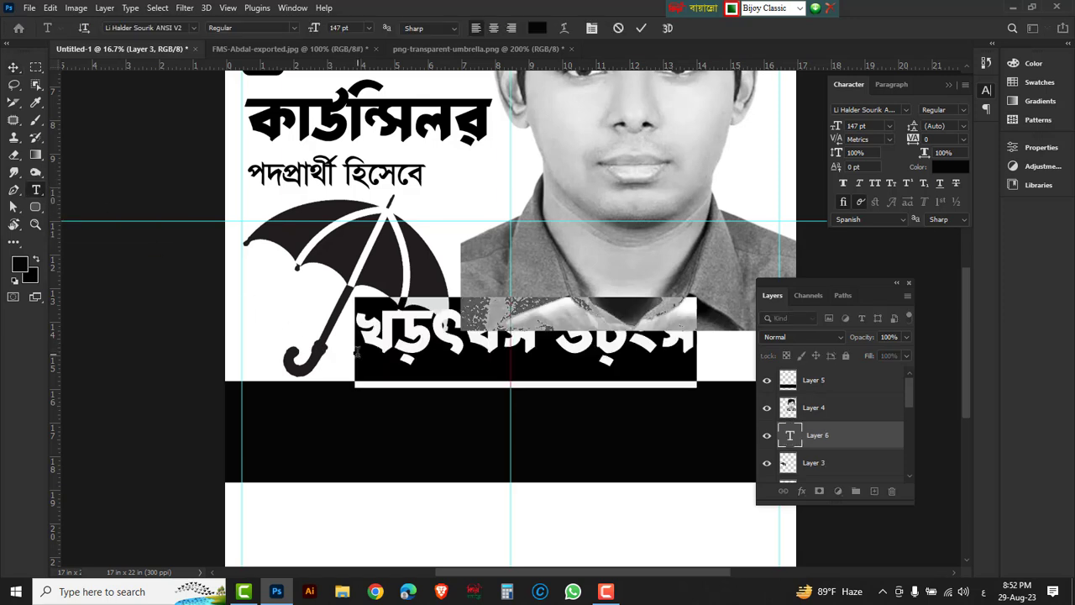
key(BackSpace)
text(মো)
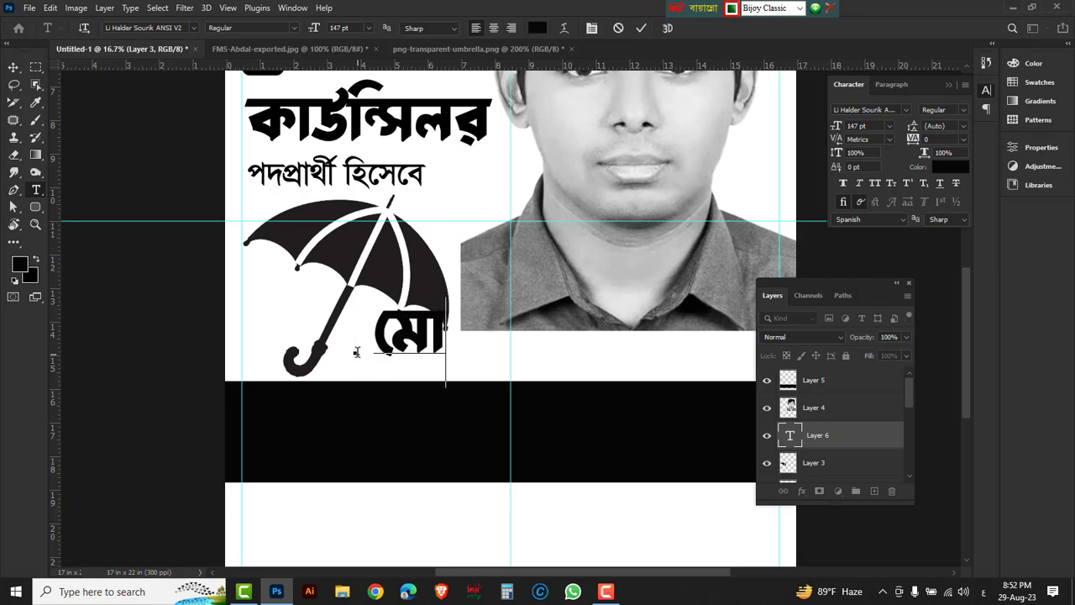
text(ঃ অা)
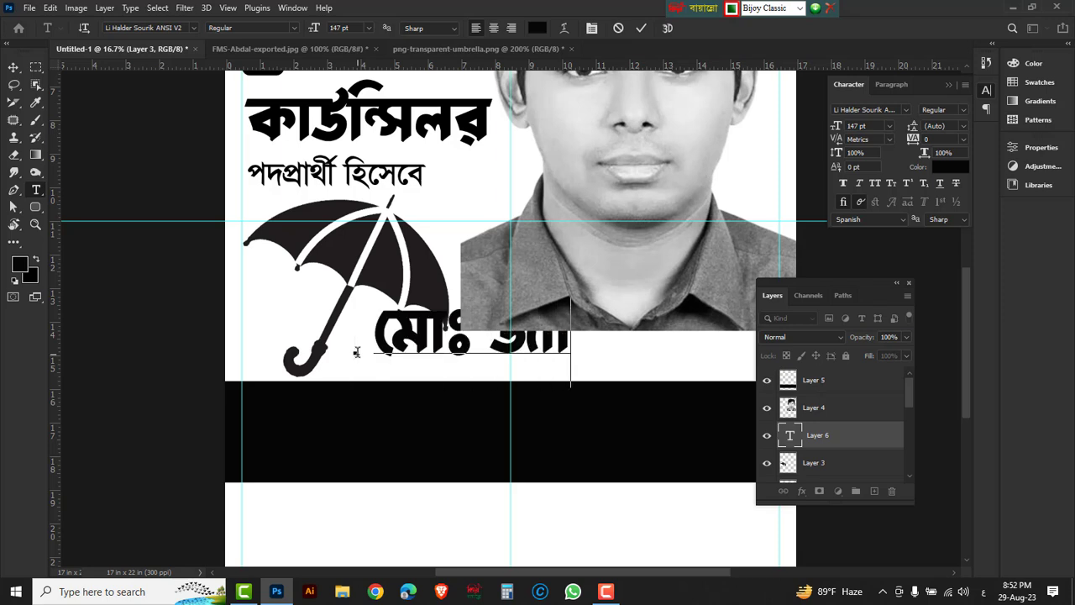
text(বির)
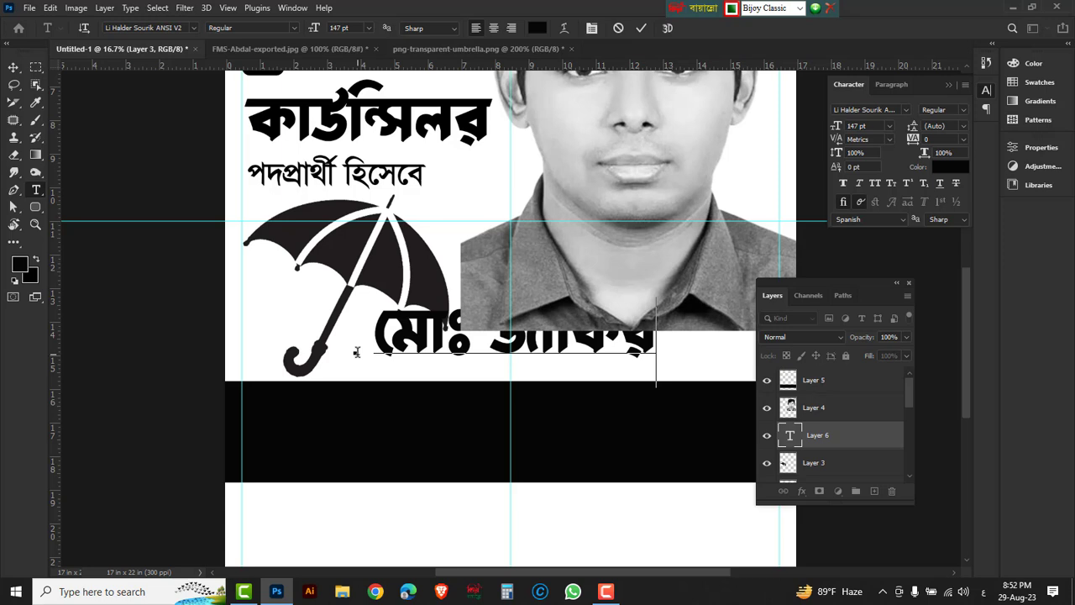
text( হোস)
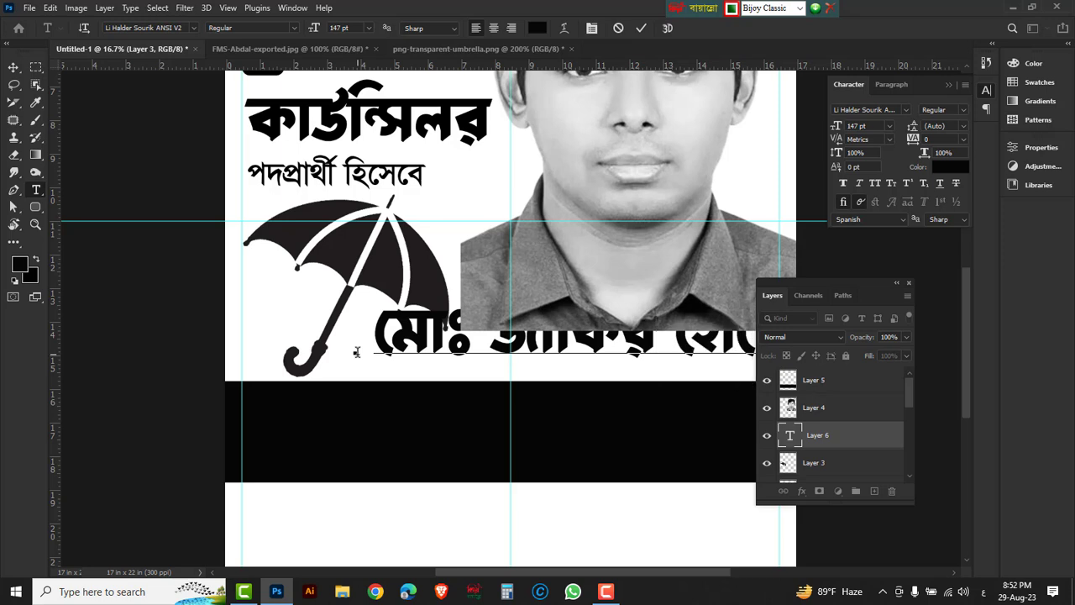
text(ন)
Scale the name text down to 59% and move it into the black band.
click(13, 71)
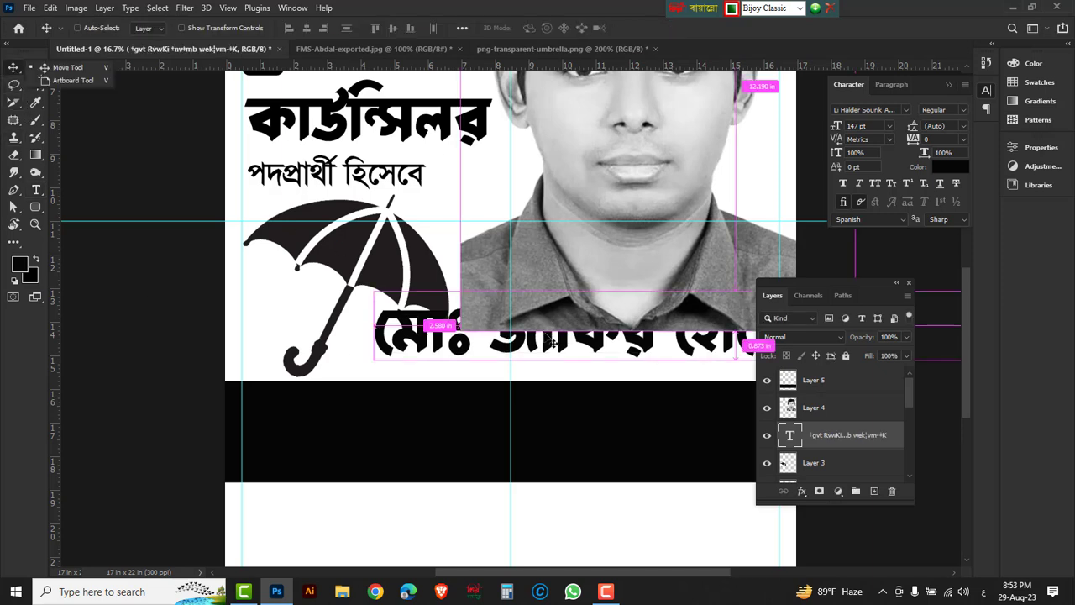
key(ctrl+t)
drag(542, 322, 538, 319)
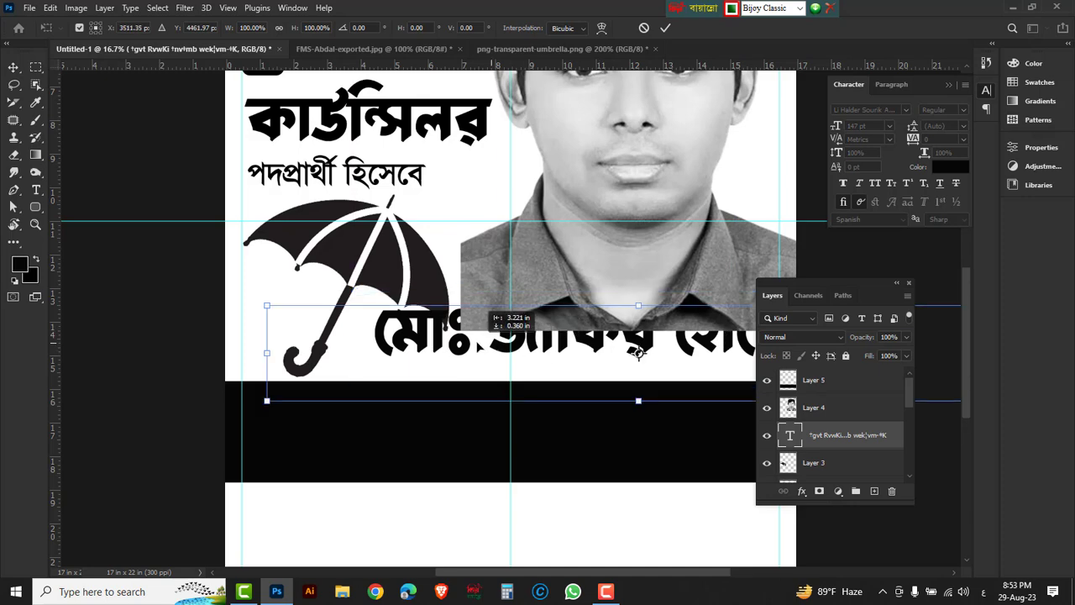
drag(724, 340, 605, 351)
drag(231, 302, 385, 324)
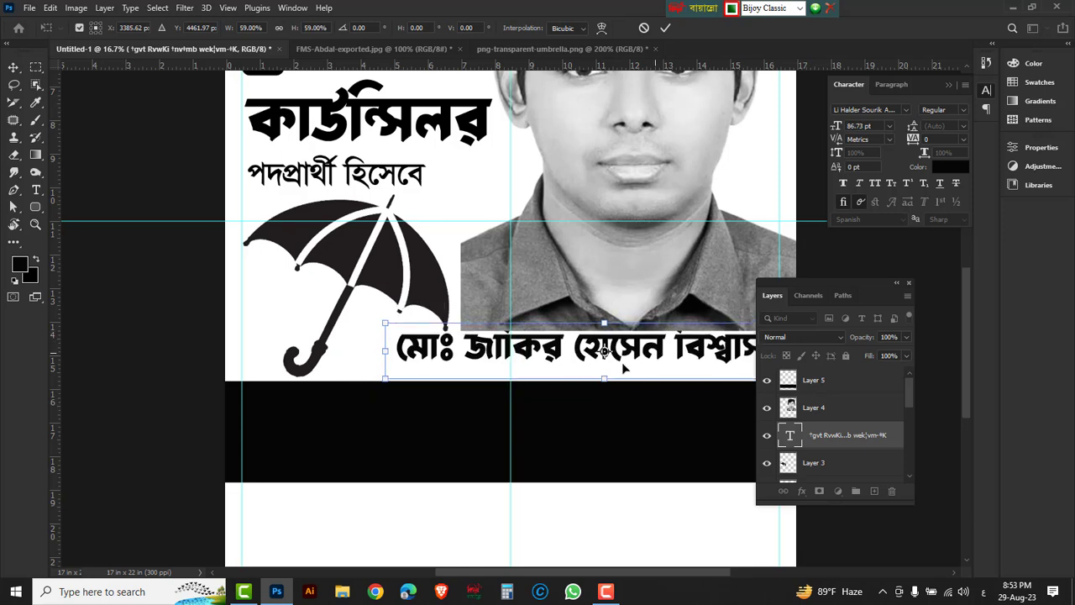
drag(623, 368, 565, 366)
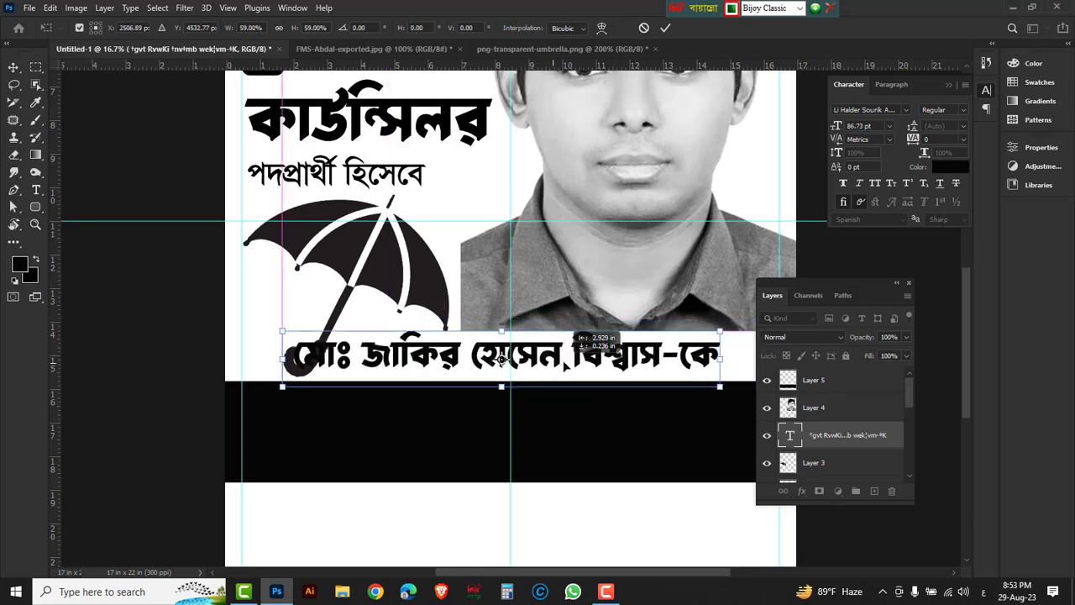
drag(566, 364, 546, 444)
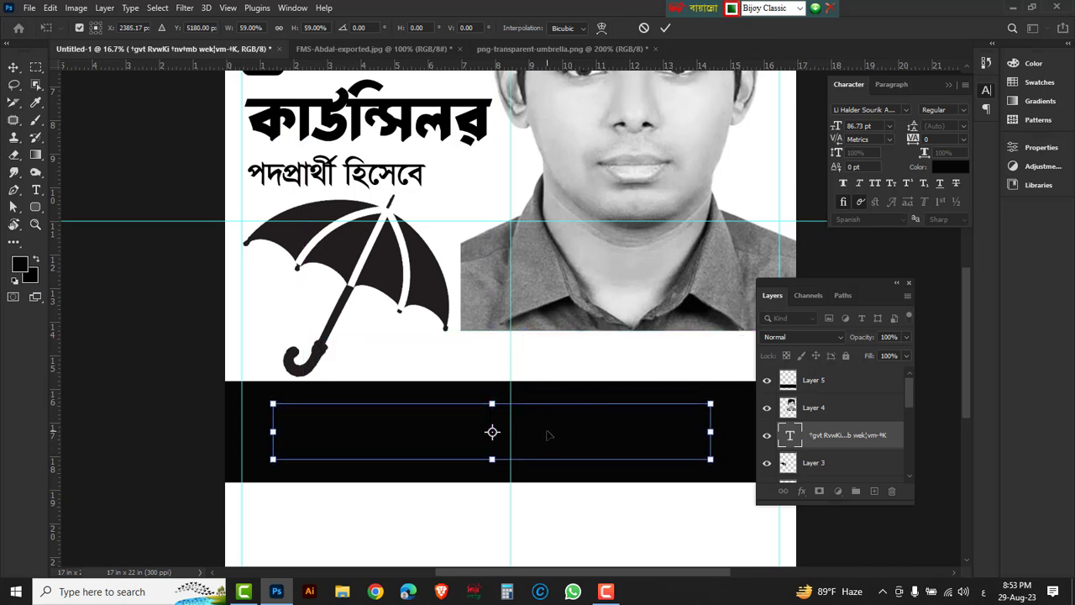
Colour the name text white (#ffffff) and move its layer above the black band.
key(Return)
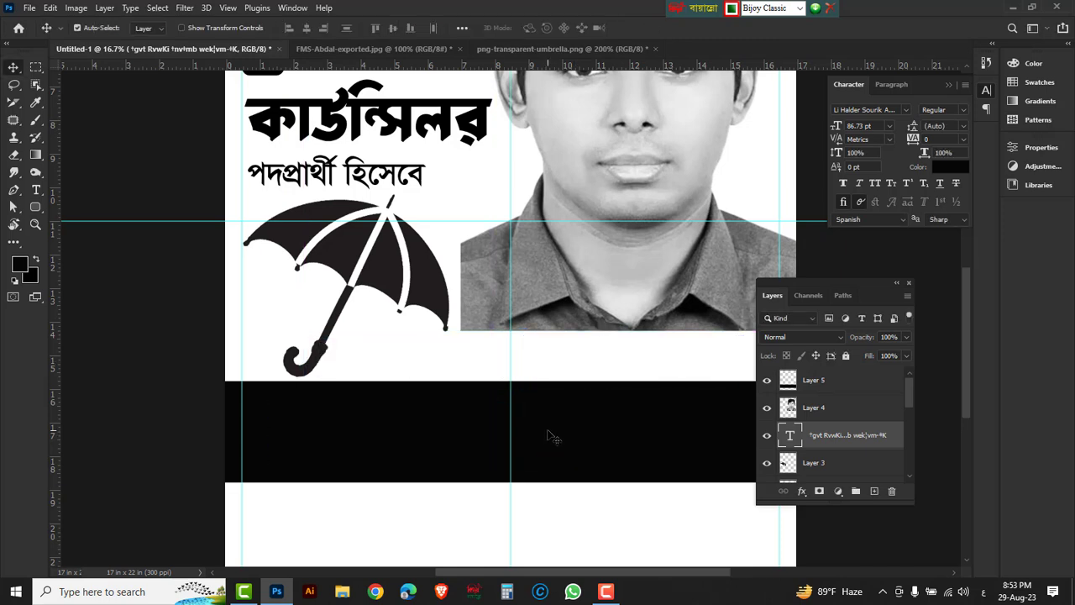
click(36, 190)
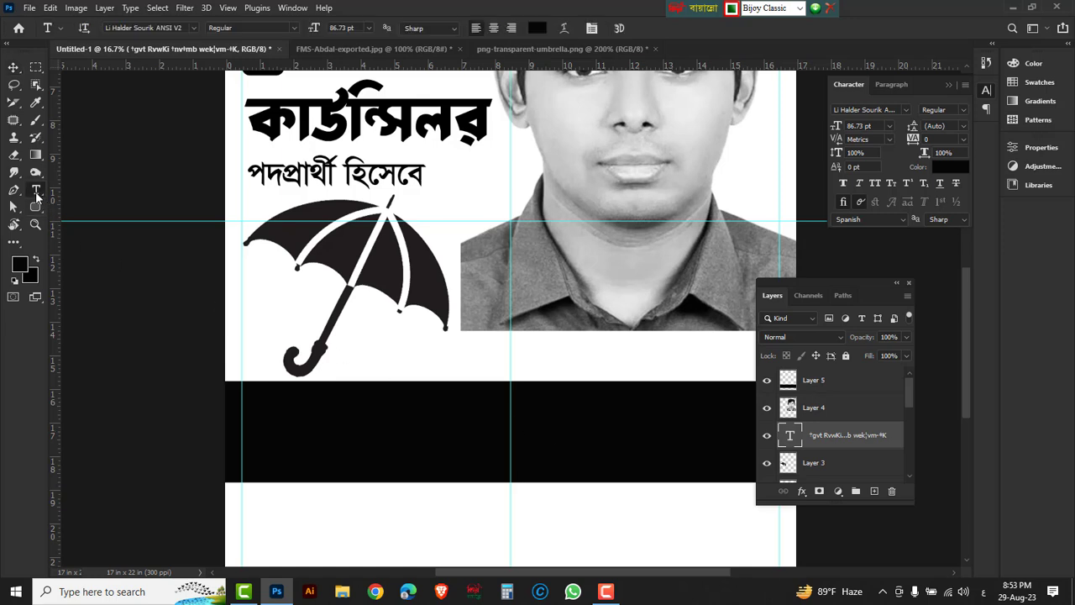
click(92, 189)
click(536, 28)
drag(744, 284, 720, 272)
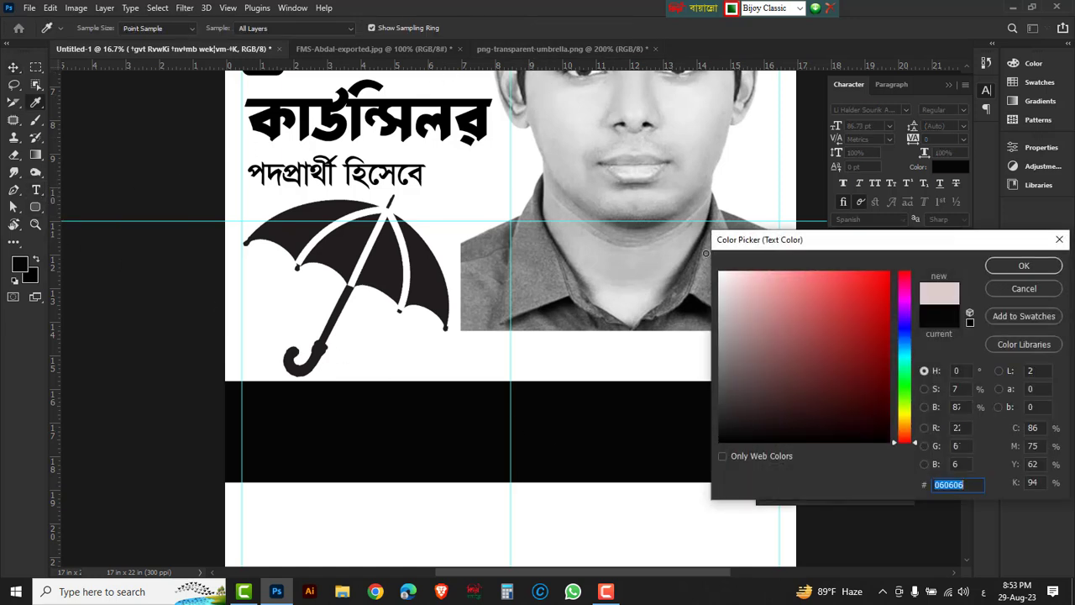
click(1024, 266)
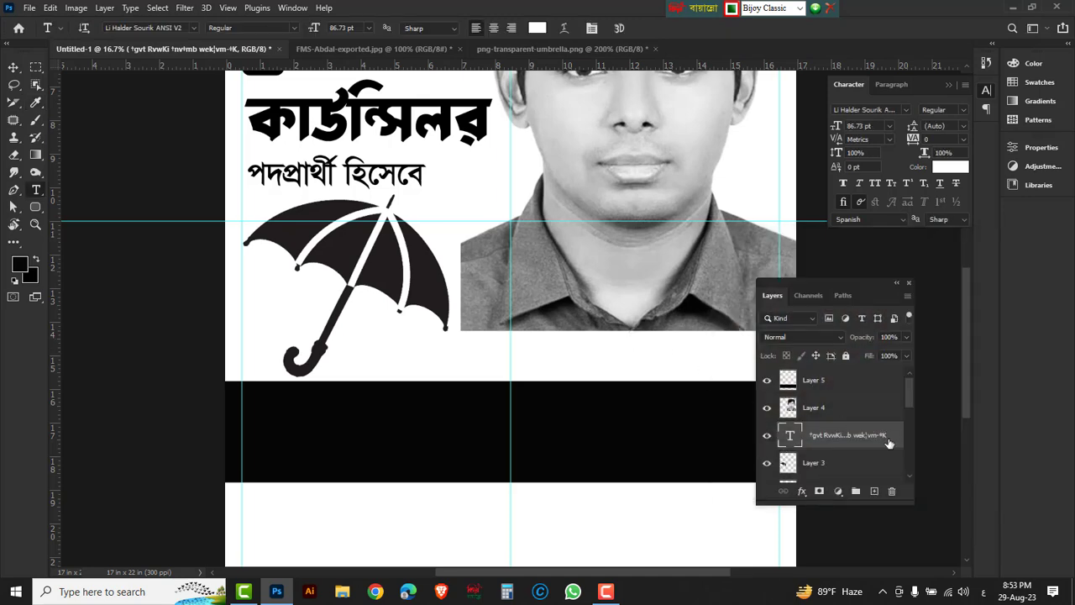
drag(885, 432, 878, 379)
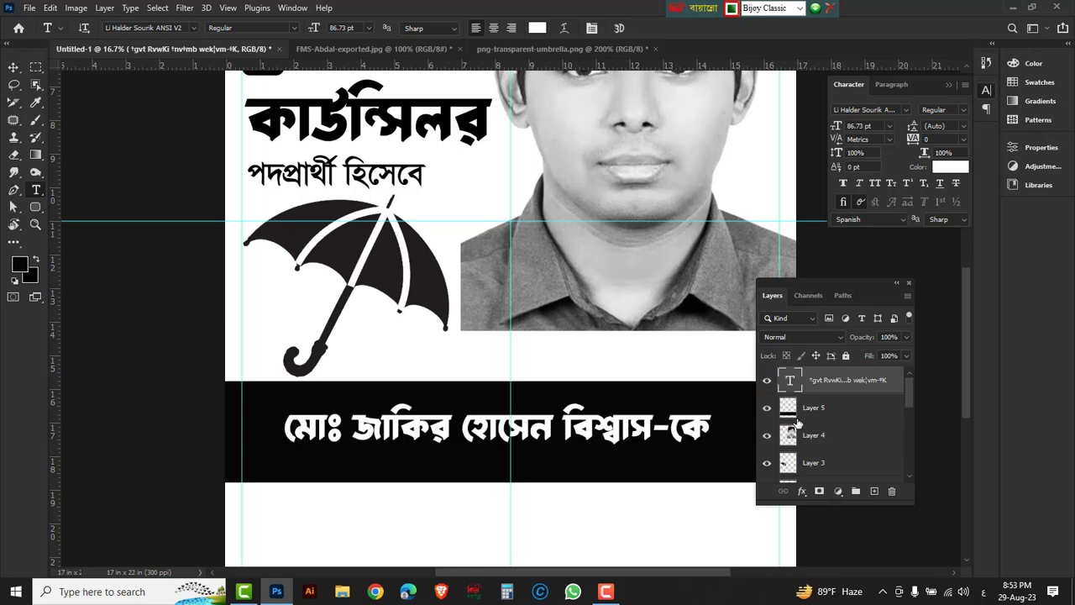
Enlarge the white name to fill the black band's full width and height.
key(Tab)
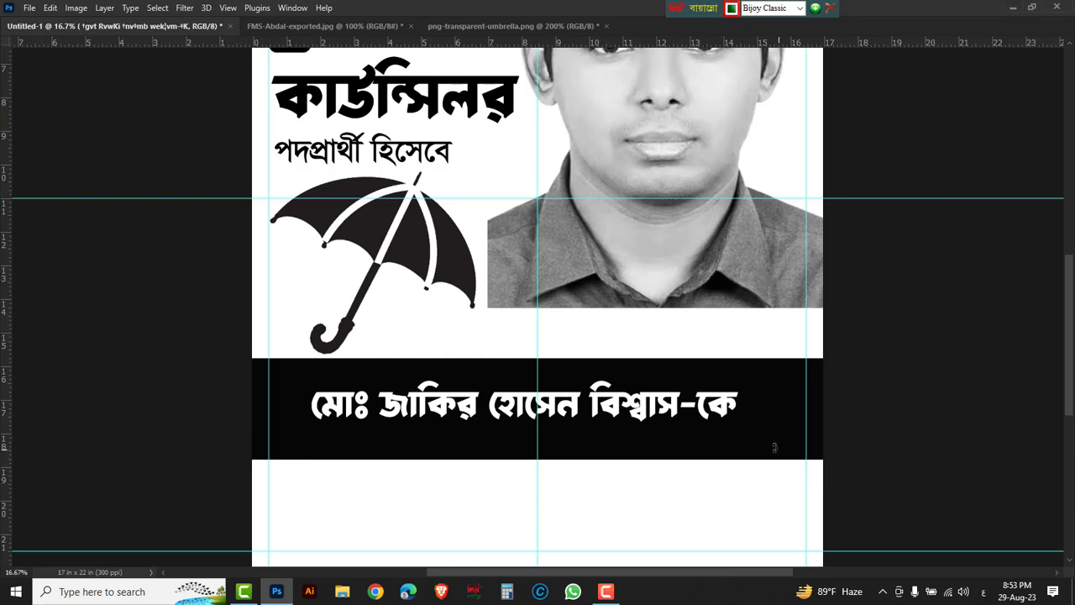
key(ctrl+t)
drag(748, 443, 808, 462)
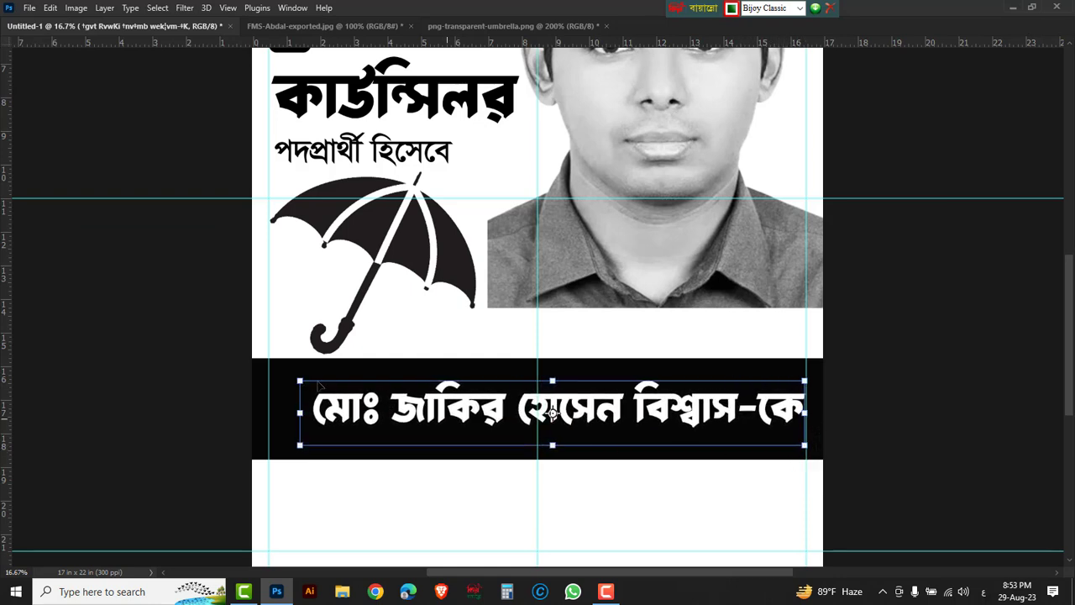
drag(300, 380, 259, 377)
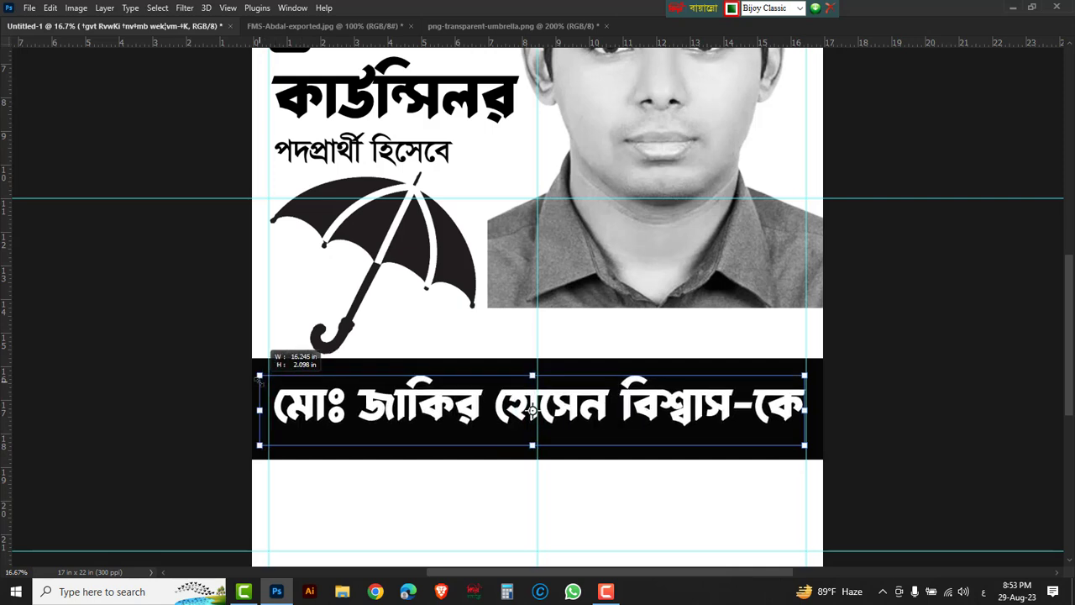
mouse_move(532, 446)
mouse_down()
mouse_move(534, 461)
mouse_move(557, 445)
mouse_up()
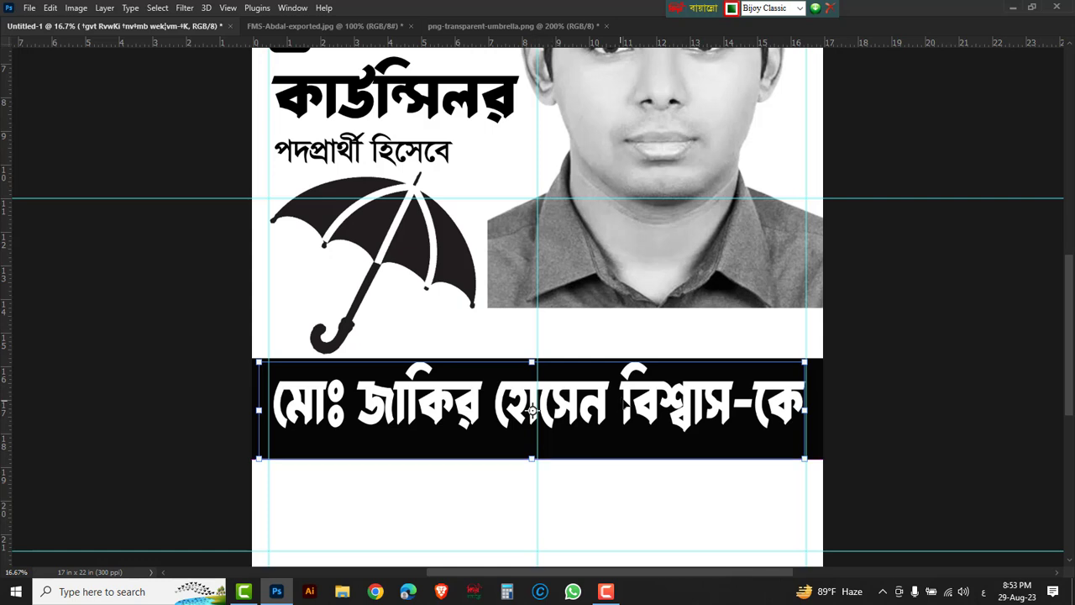
drag(532, 410, 532, 420)
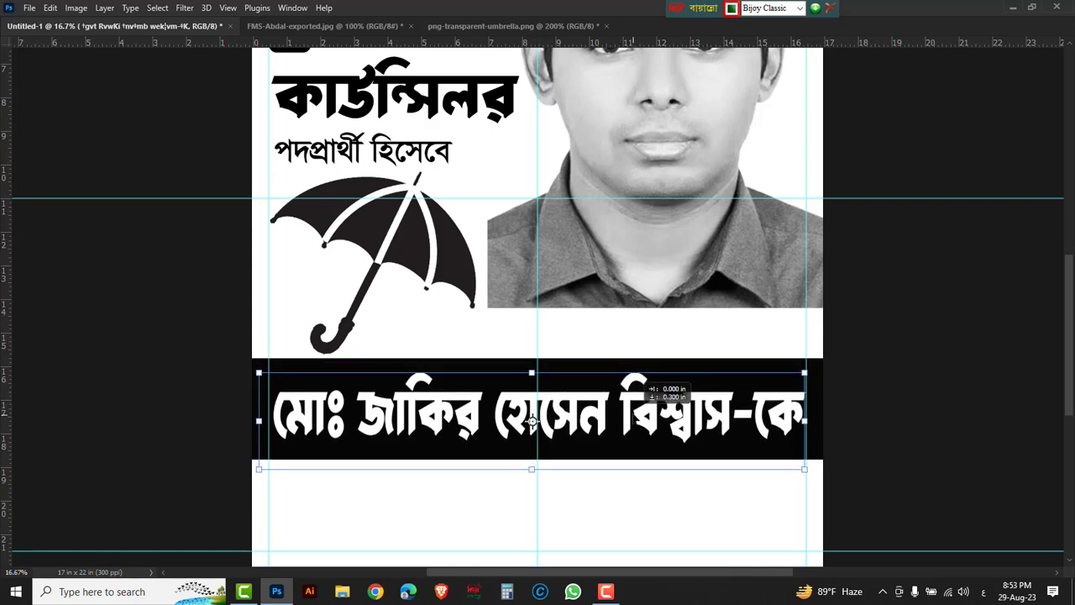
key(Return)
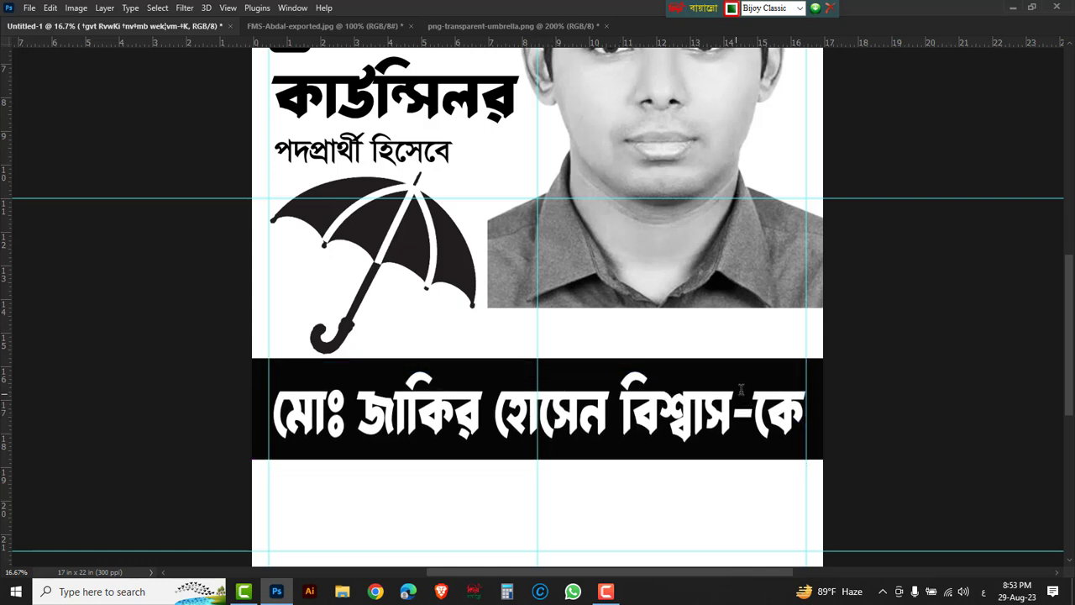
Start a new 30 pt black text layer below the umbrella.
key(z)
click(785, 348)
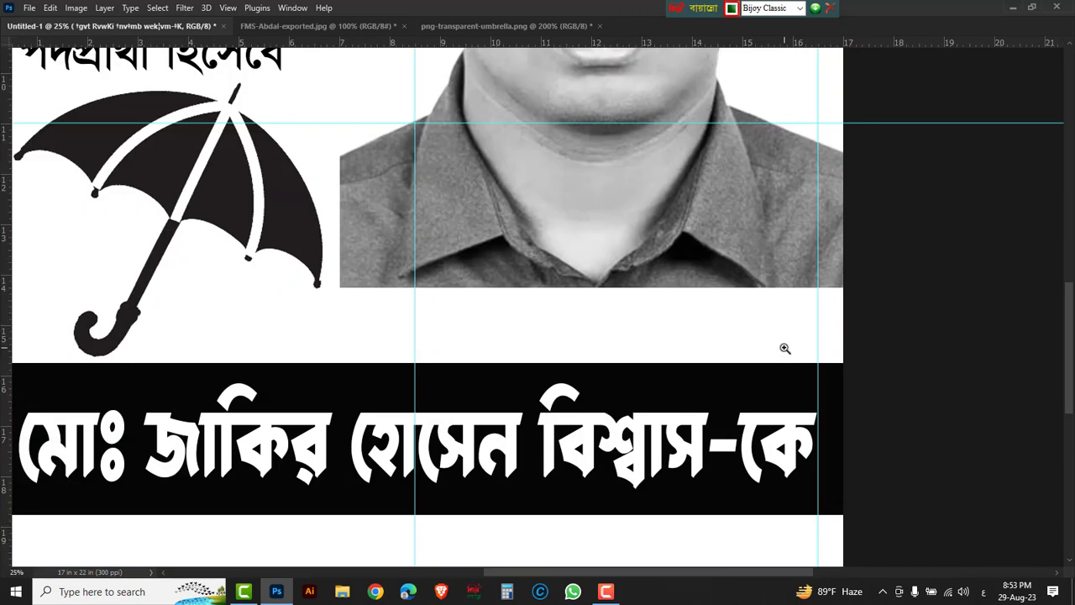
key(Tab)
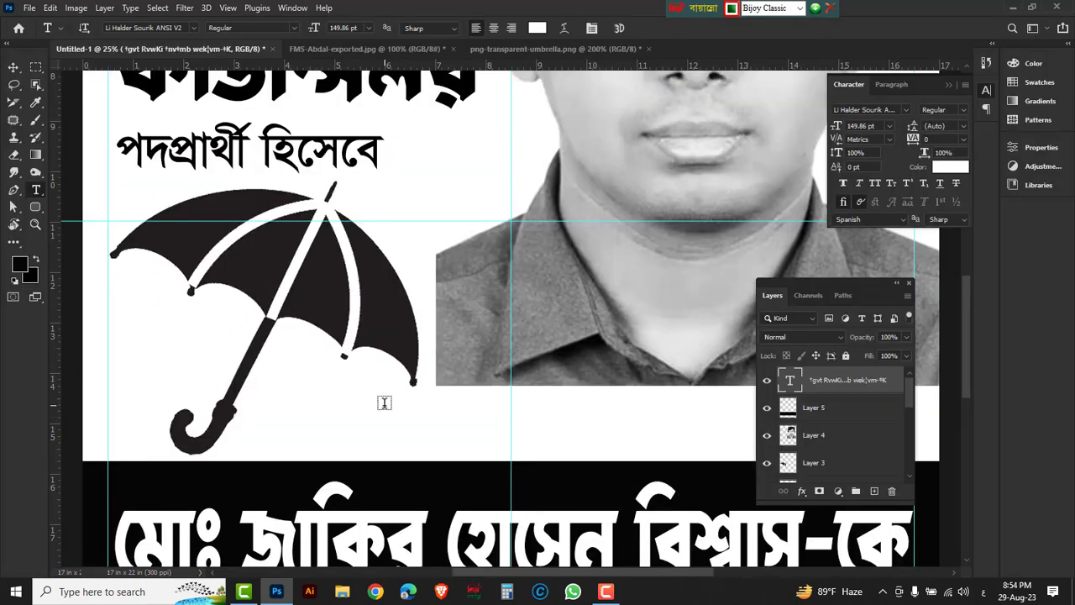
click(390, 401)
key(ctrl+v)
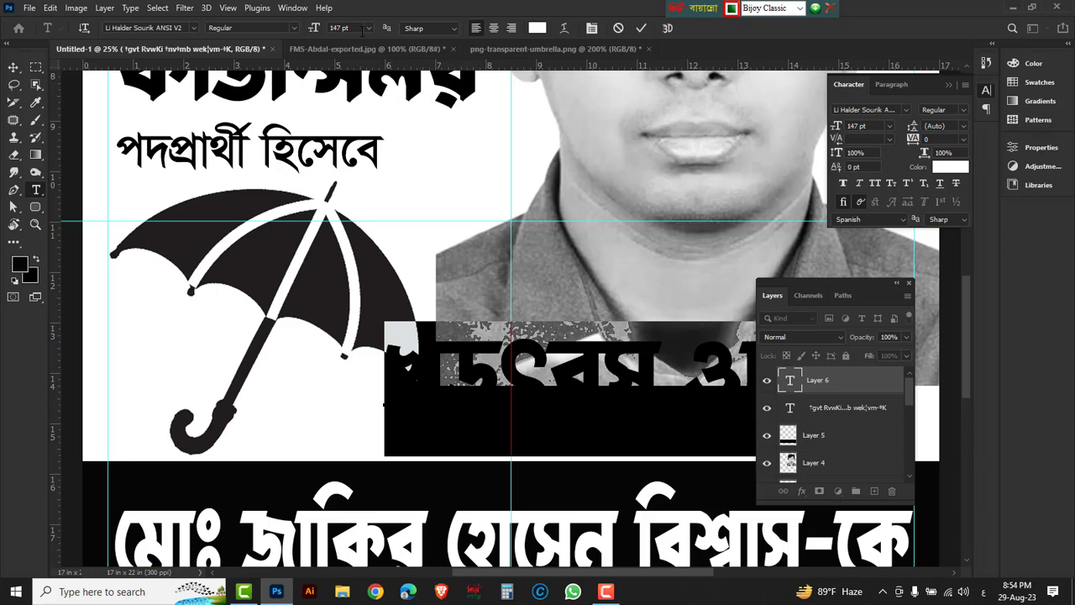
click(368, 30)
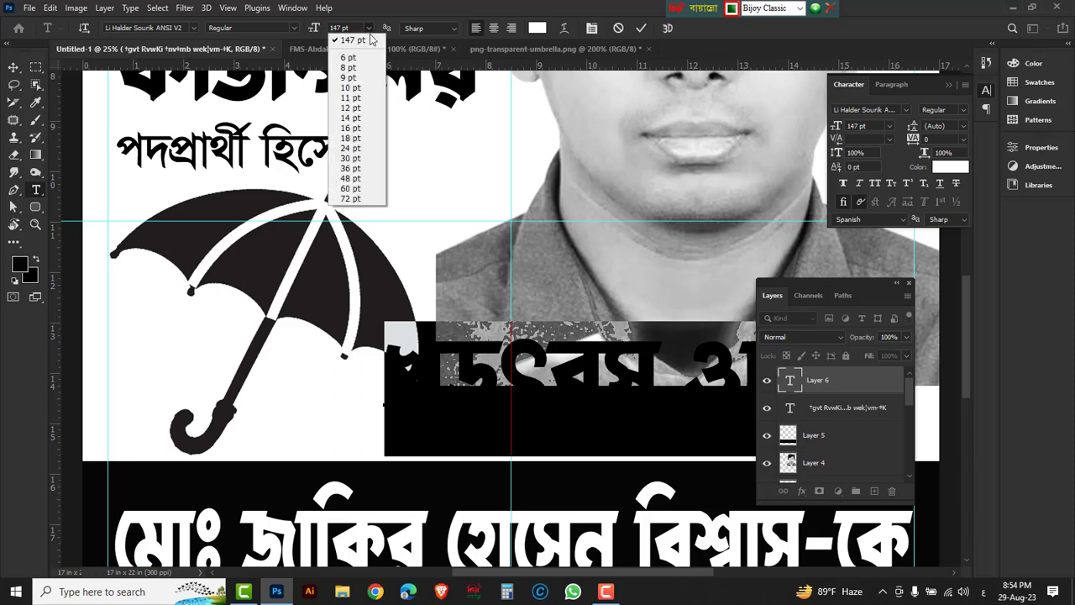
click(350, 158)
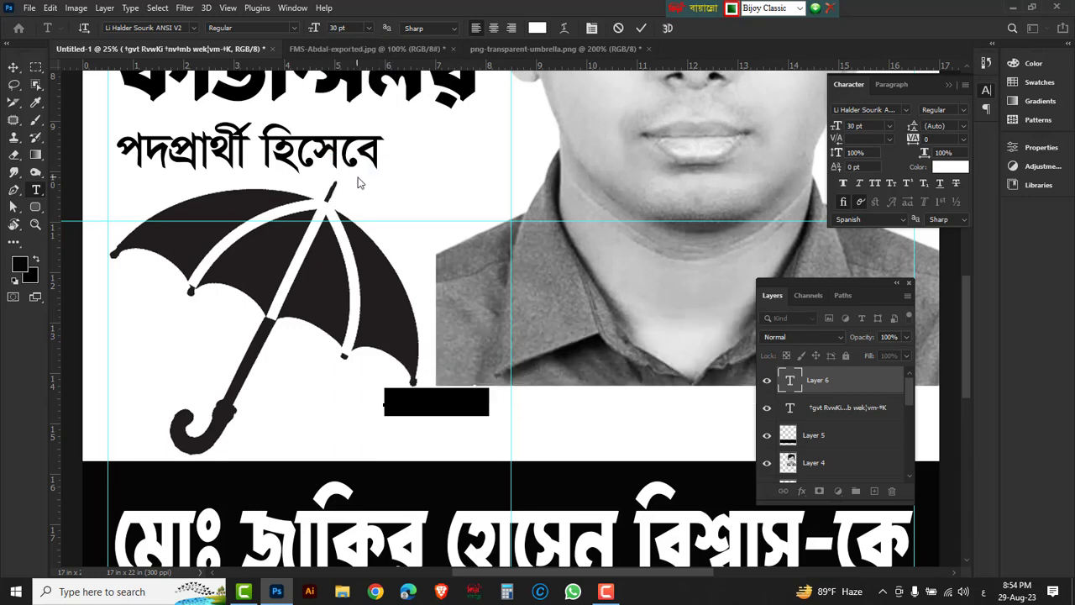
click(537, 27)
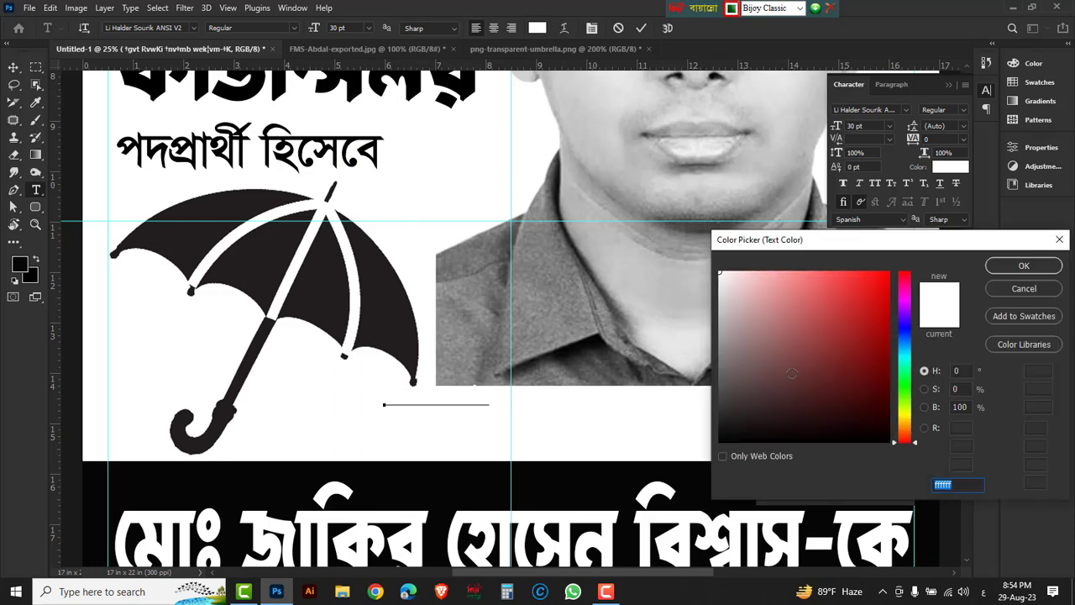
drag(751, 417, 708, 442)
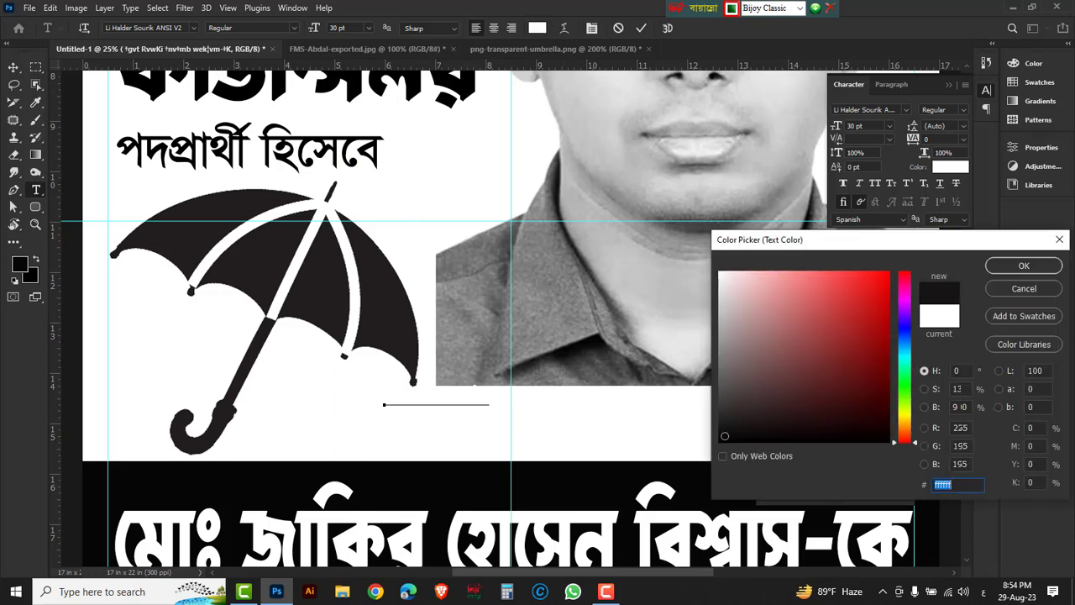
click(1024, 267)
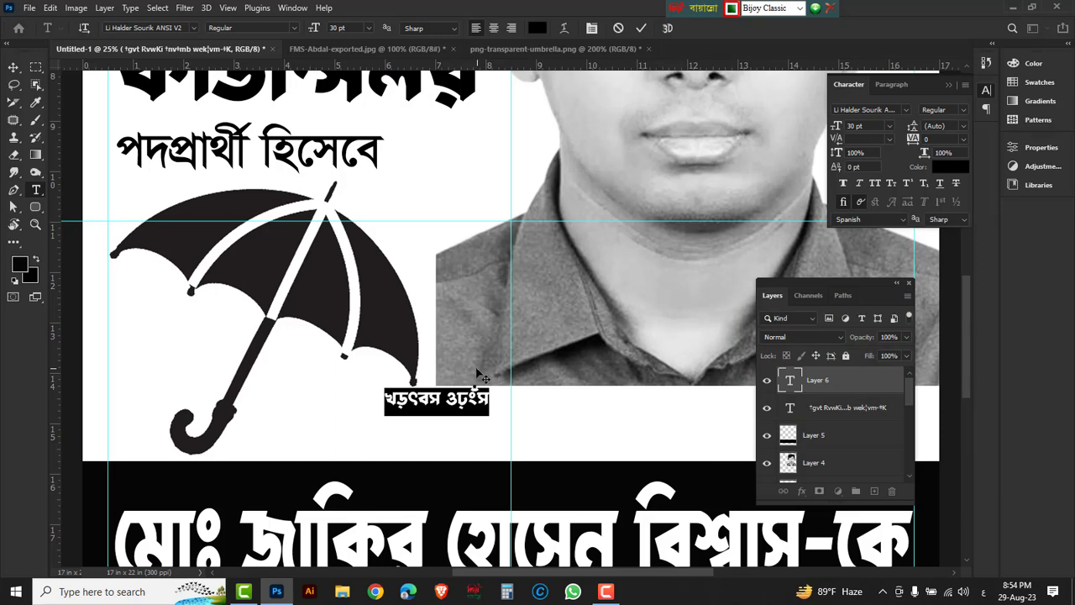
Type the slogan 'সৎ, নির্ভীক, বলিষ্ঠ কণ্ঠস্বর, গরীব ও মেহনতী মানুষের বন্ধু' and commit it.
text(mbd)
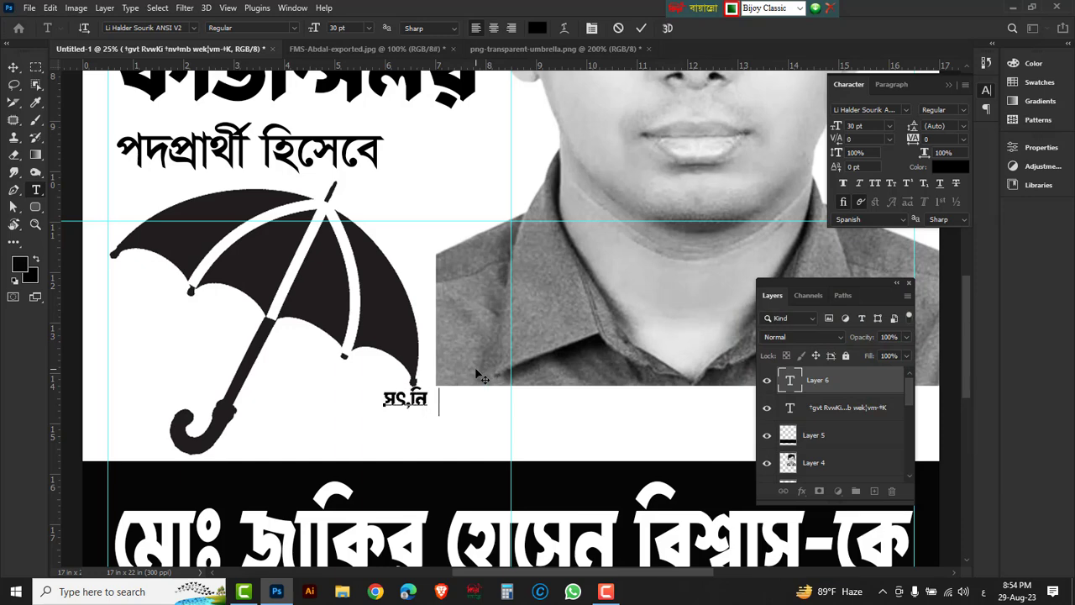
text(HADj, hdvNgT)
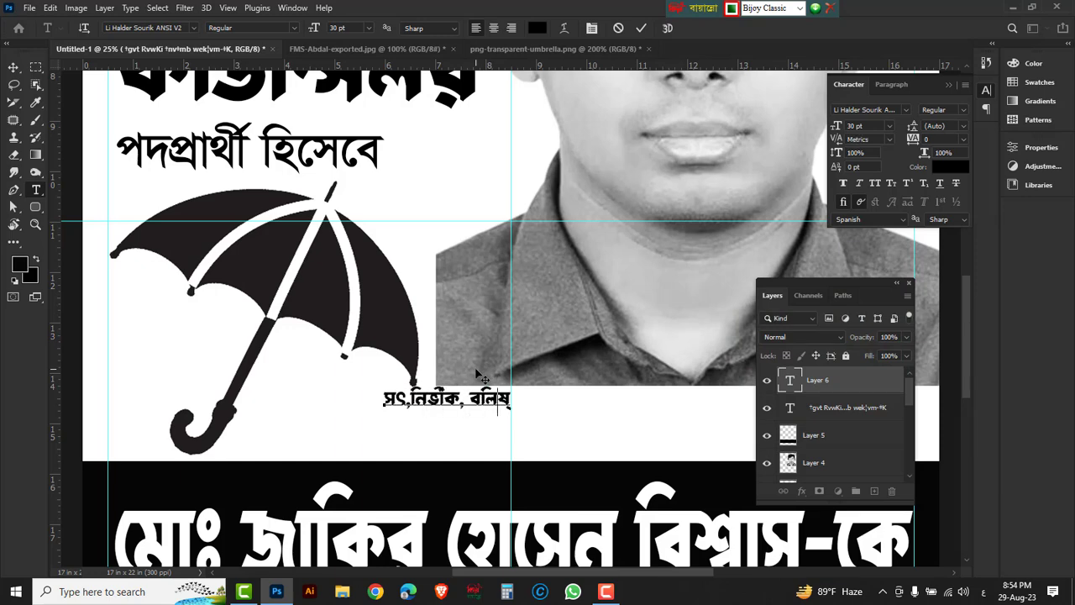
text( jBgTmghv)
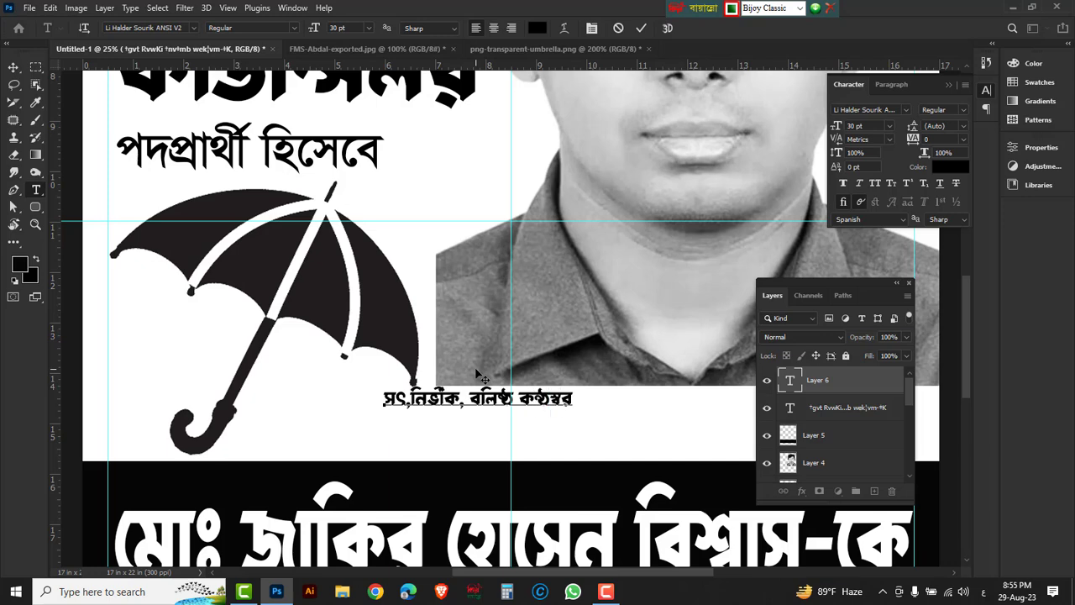
text(, ovDh)
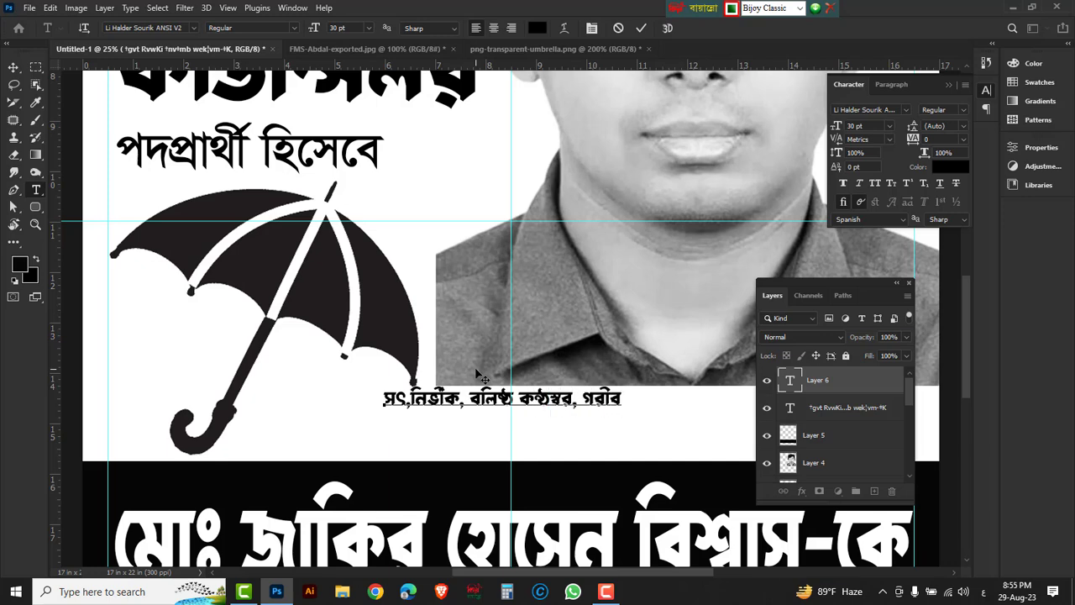
text( gx cmin kD)
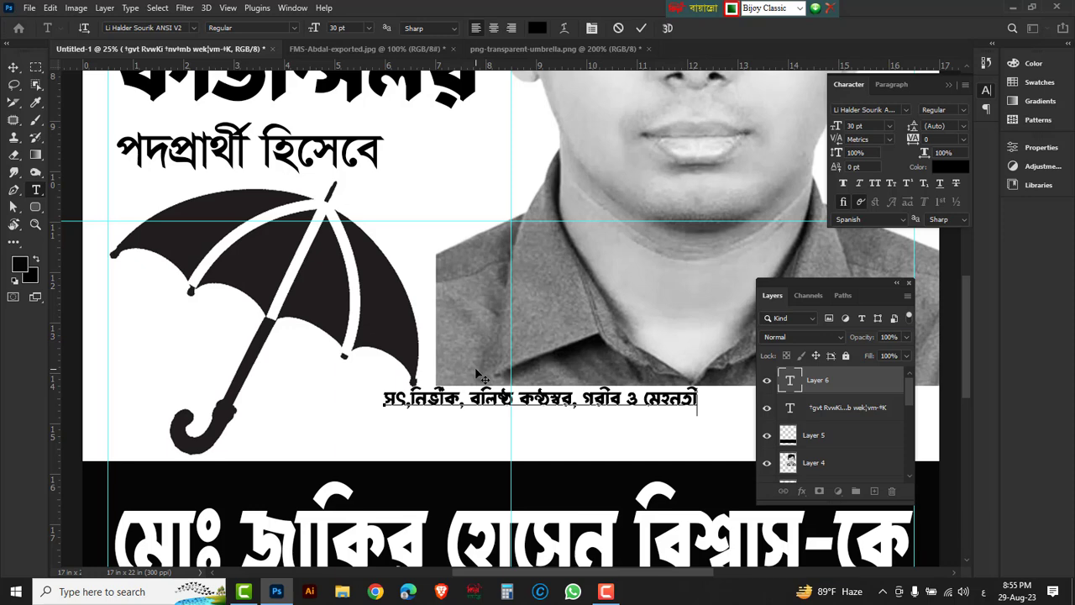
text( mfbscNv)
drag(765, 288, 905, 294)
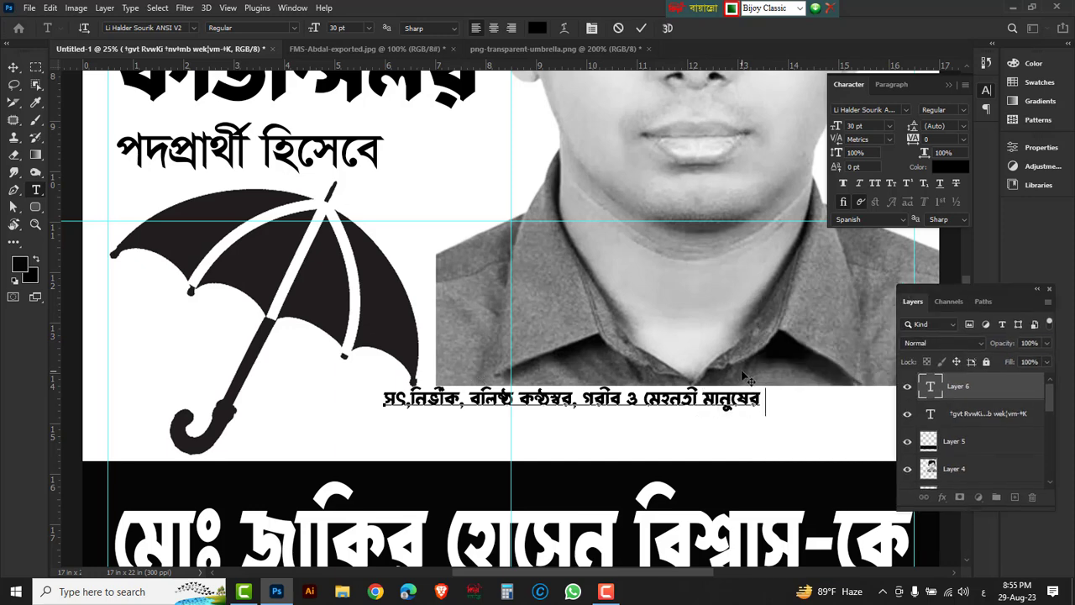
text(hbgLs)
click(17, 70)
Stretch the slogan from the umbrella handle to the photo's right edge, then lower the photo slightly.
key(Tab)
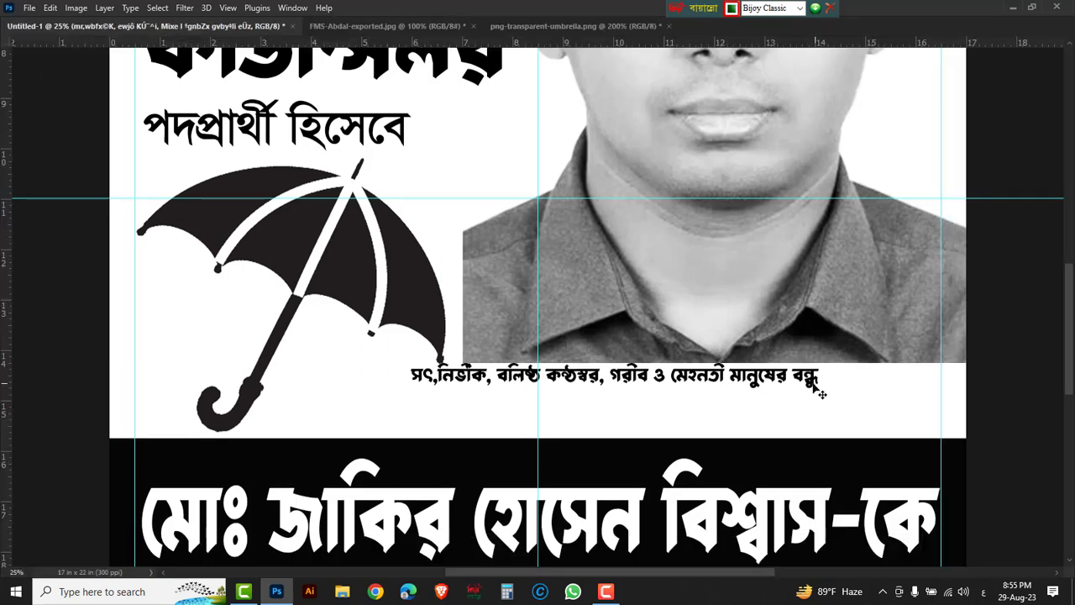
drag(826, 391, 920, 416)
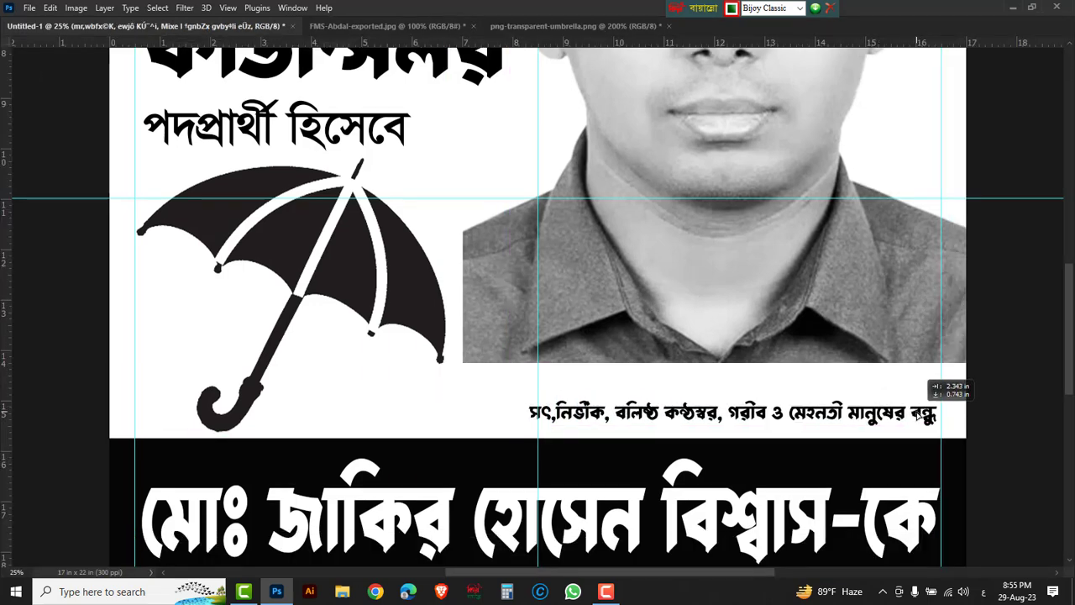
key(ctrl+t)
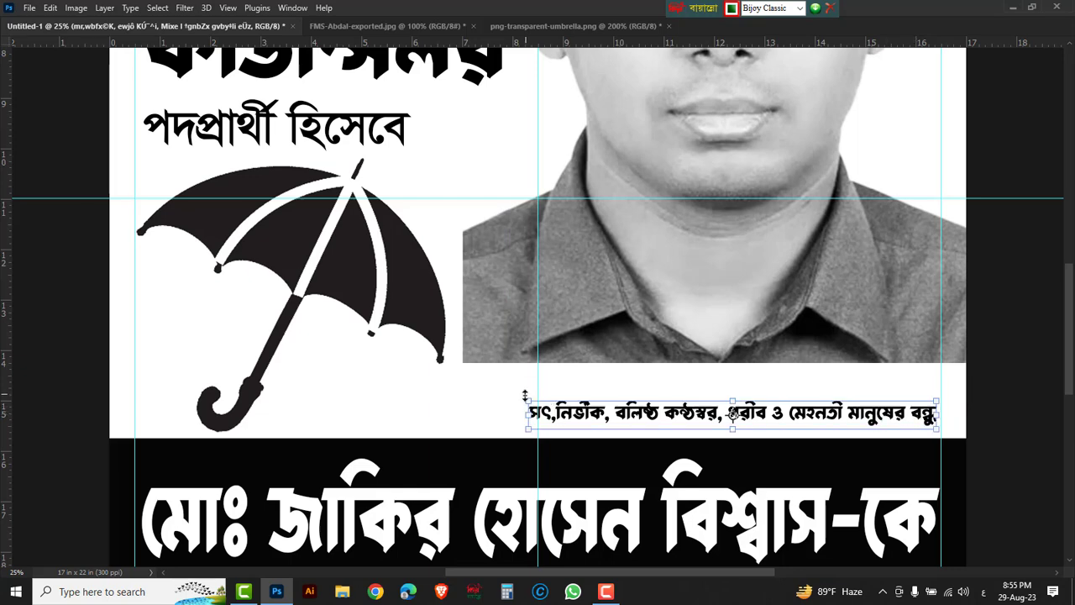
drag(518, 400, 317, 385)
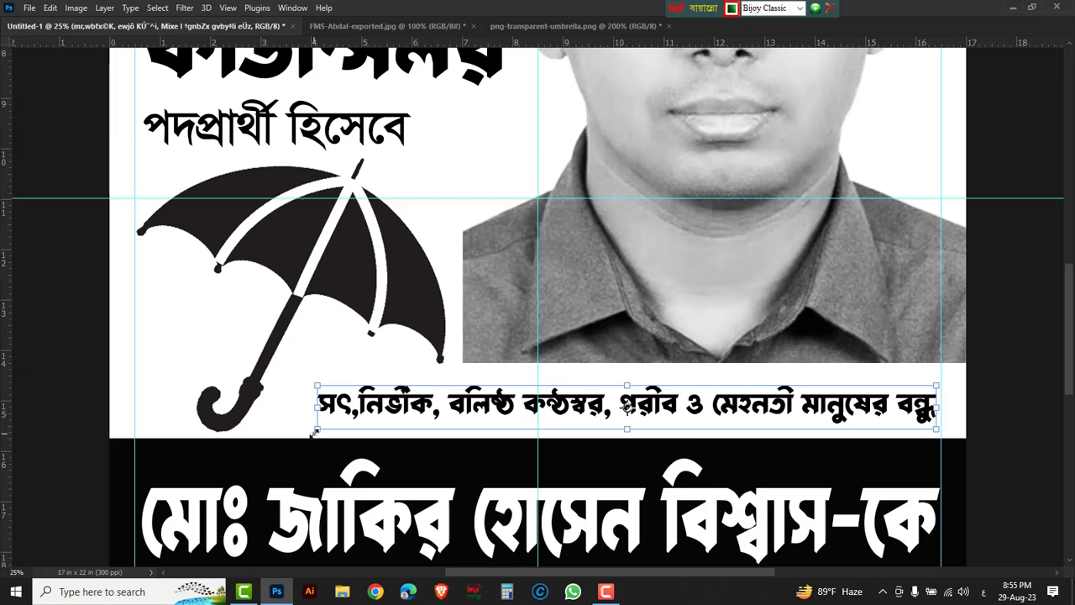
drag(315, 431, 299, 431)
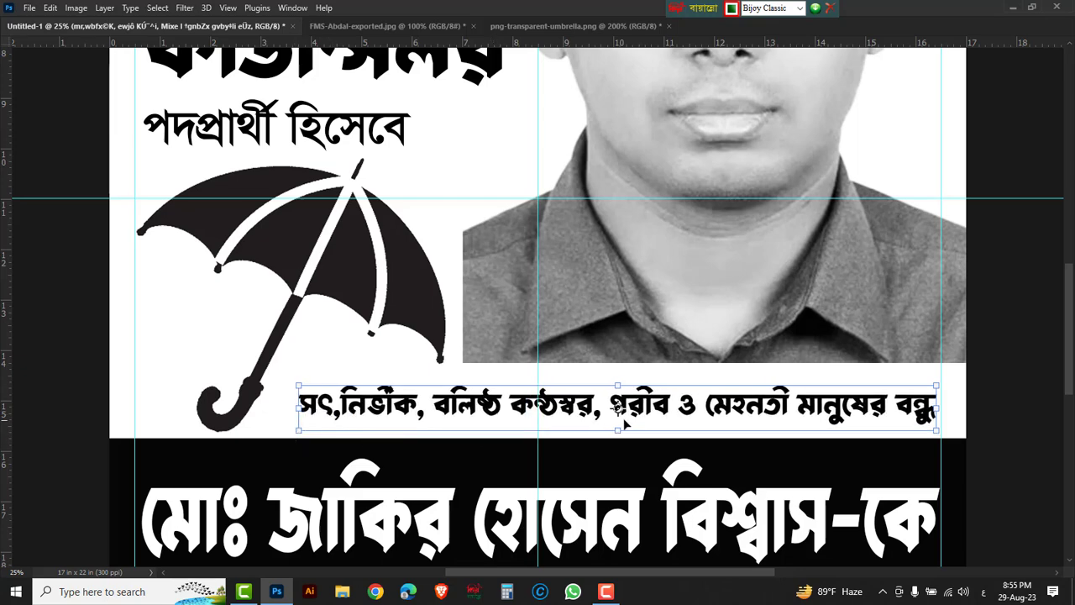
drag(618, 408, 617, 414)
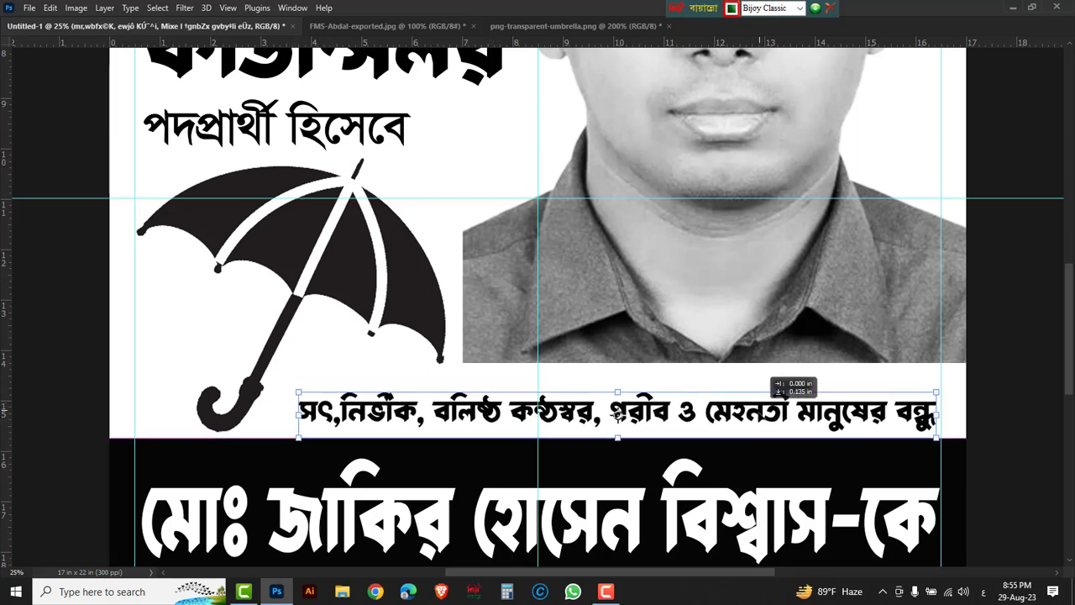
key(Return)
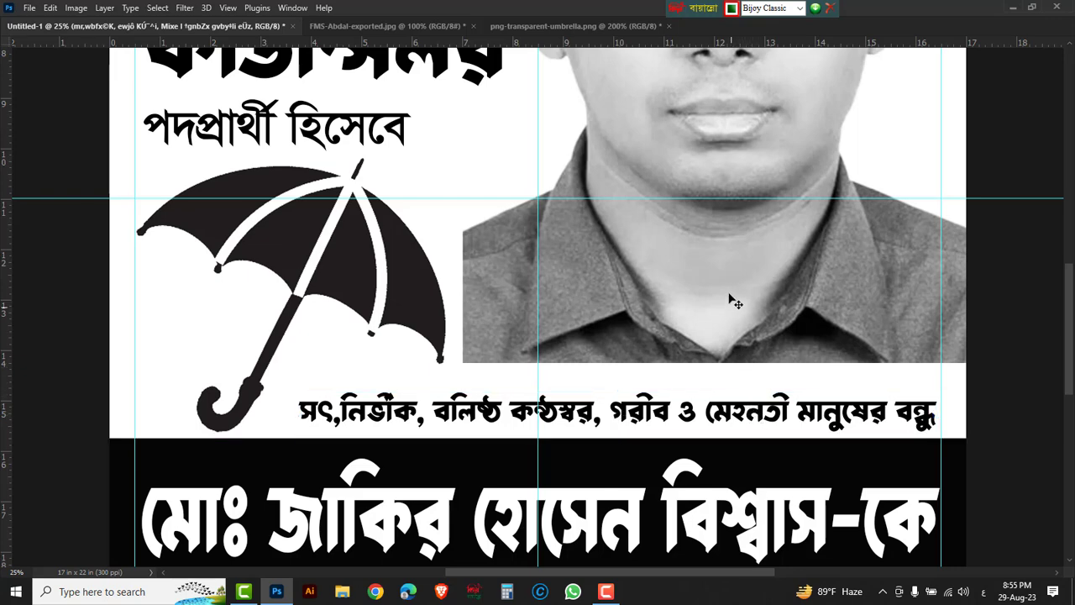
drag(729, 283, 728, 298)
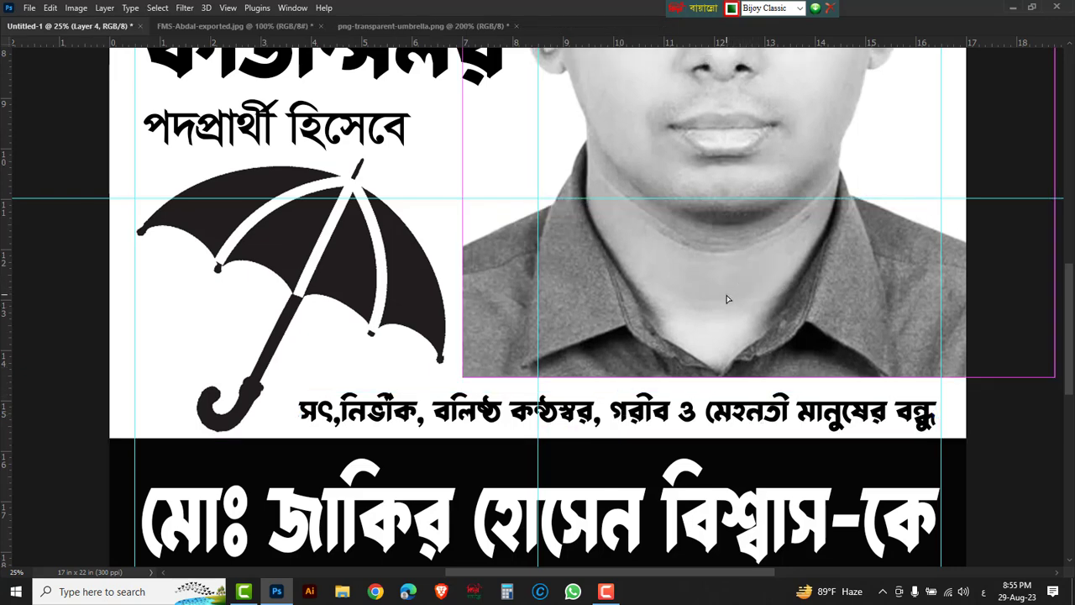
Copy the slogan below the name bar and retype it as 'ছাতা মার্কায়'.
key(ctrl+minus)
key(ctrl+minus)
scroll(728, 300, down, 2)
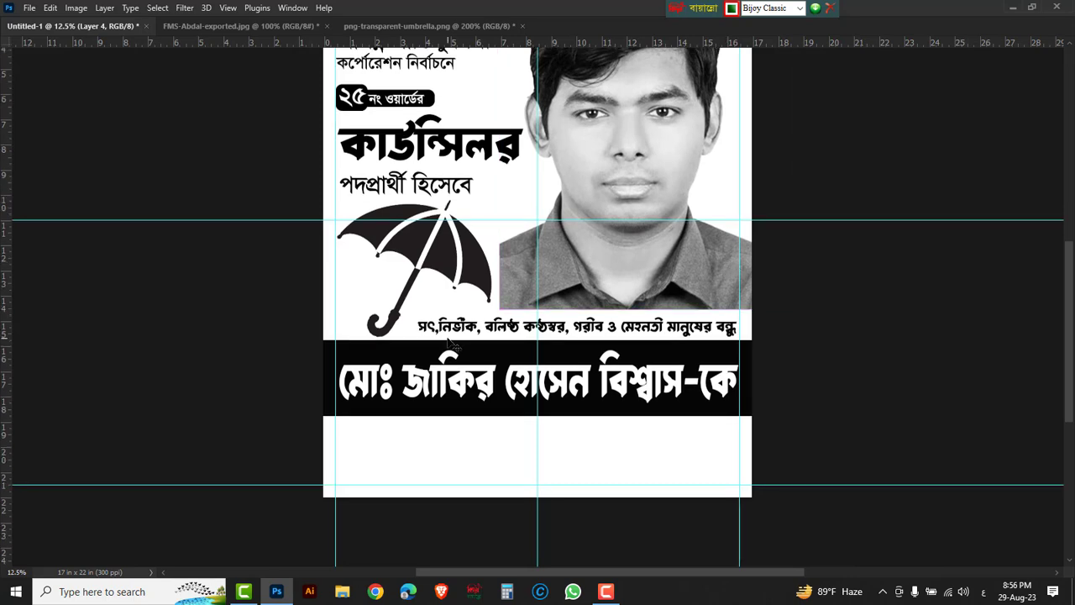
drag(460, 336, 389, 449)
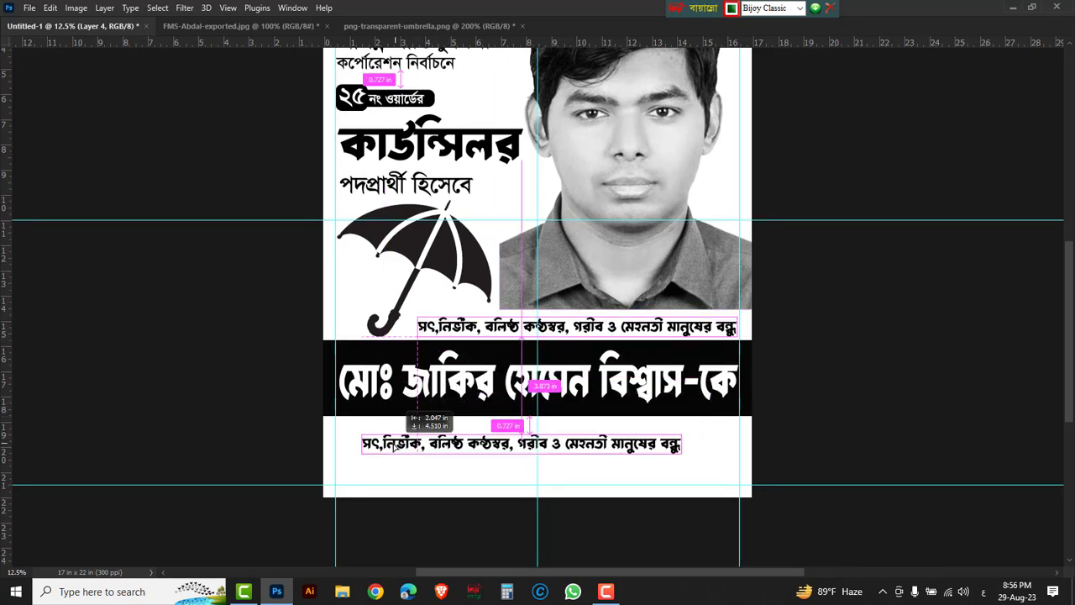
key(Tab)
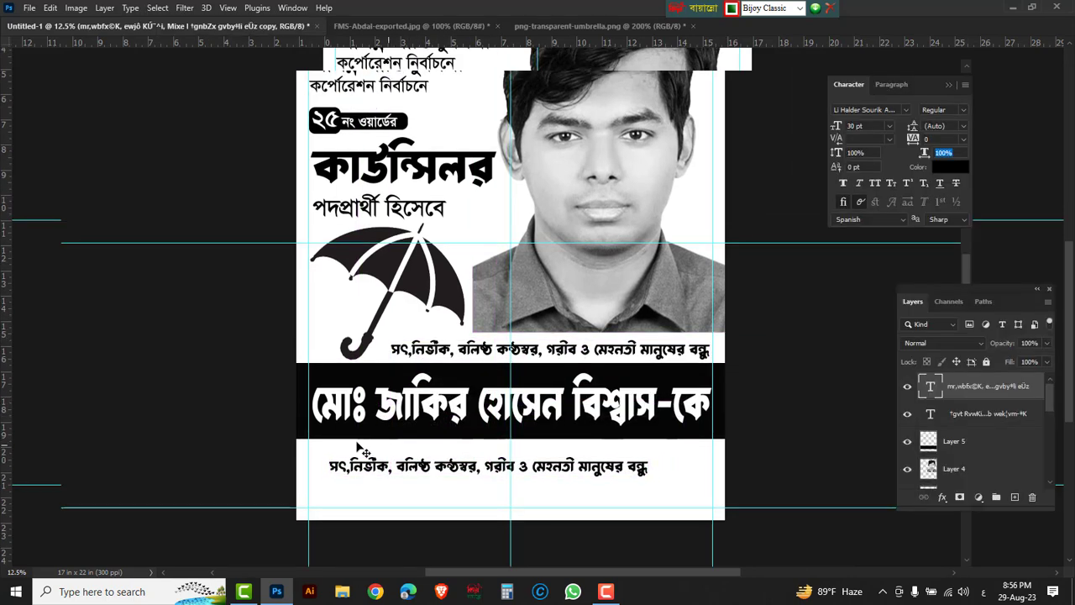
click(36, 192)
right_click(38, 197)
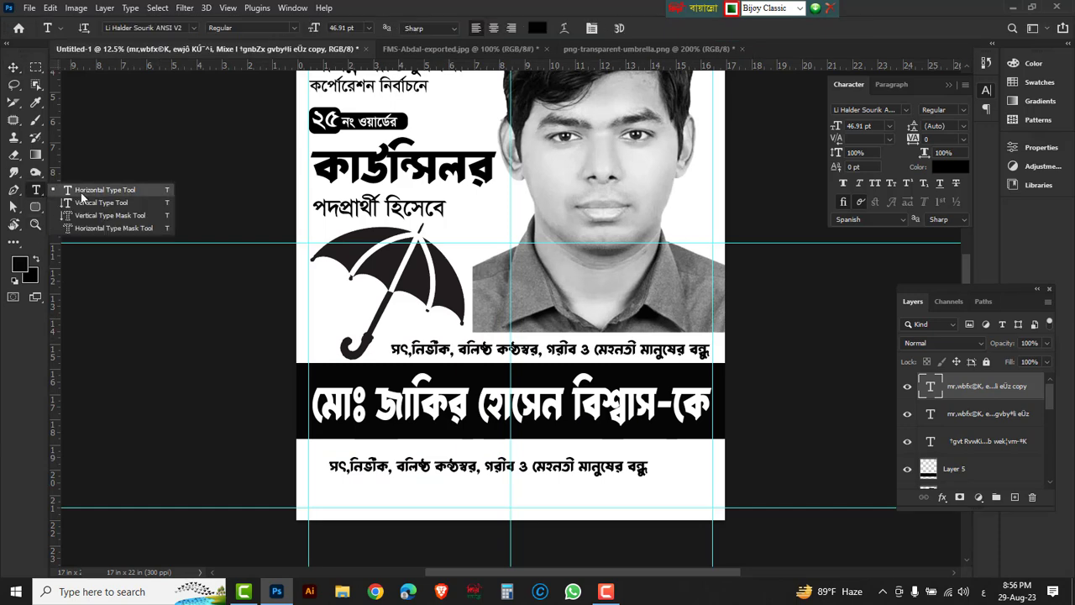
click(84, 195)
click(391, 468)
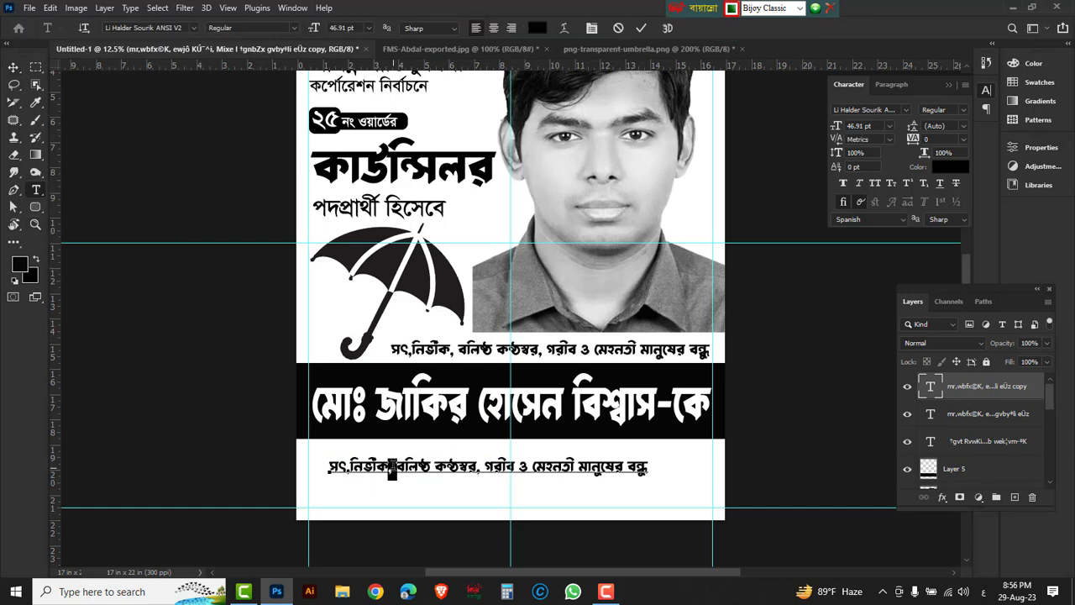
key(ctrl+a)
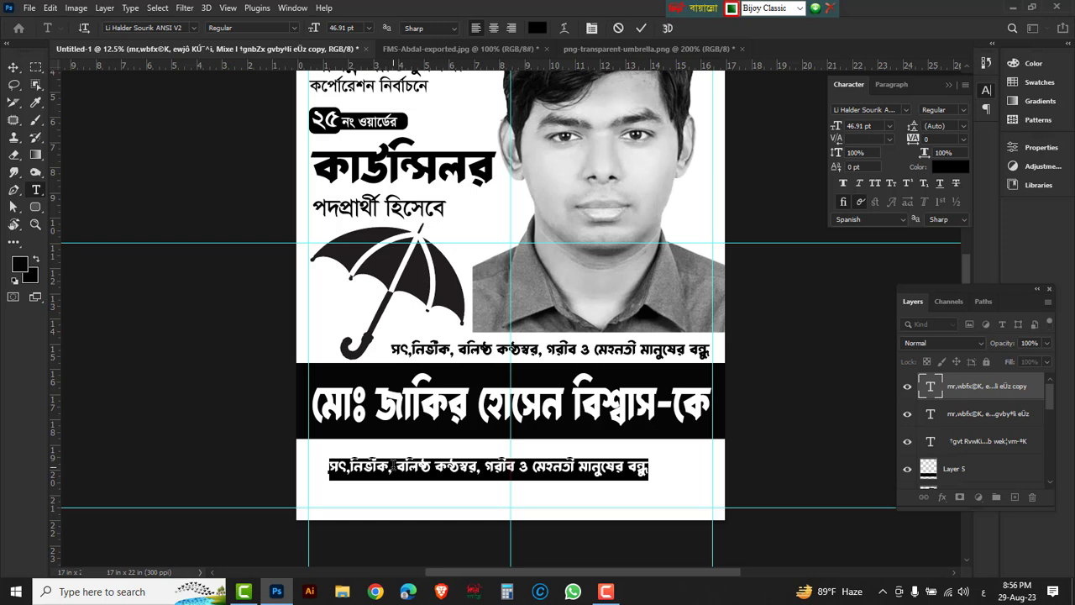
text(চ)
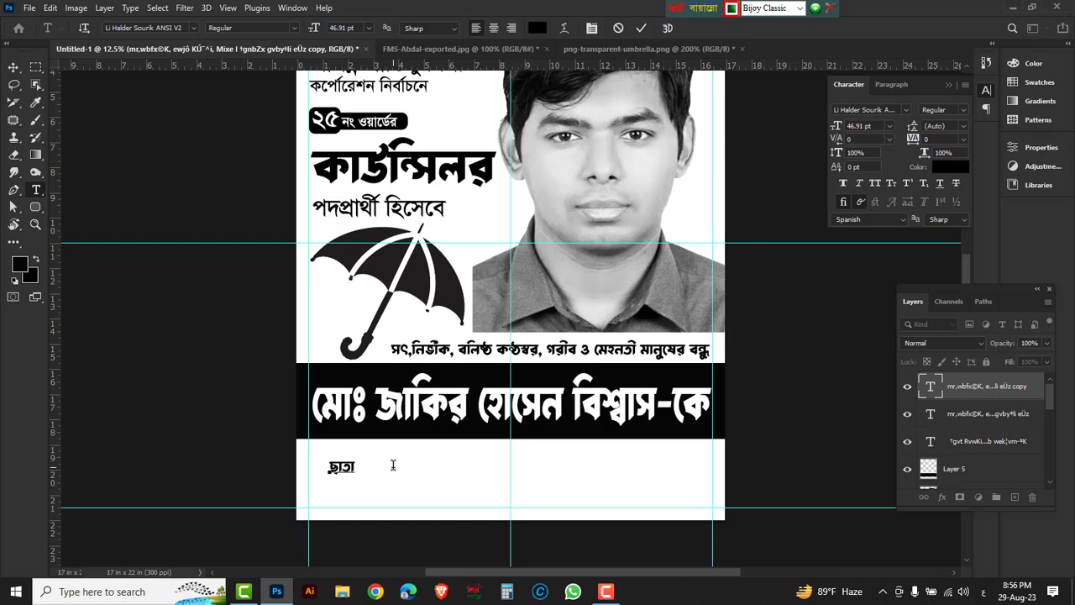
text( মার্কায়)
key(ctrl+Return)
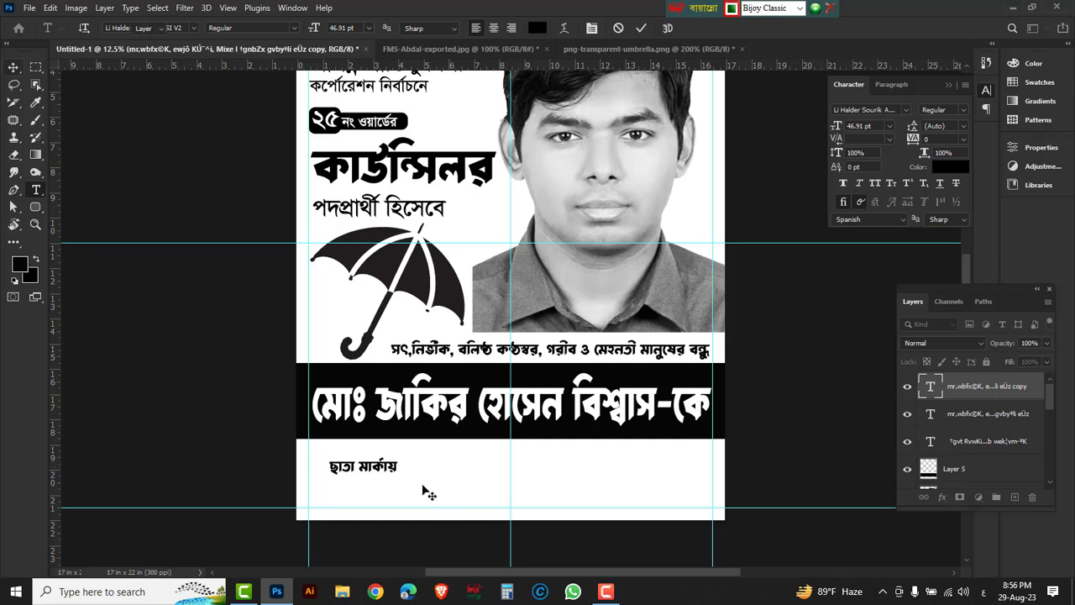
Enlarge the 'ছাতা মার্কায়' text and make it taller under the name band.
key(ctrl+t)
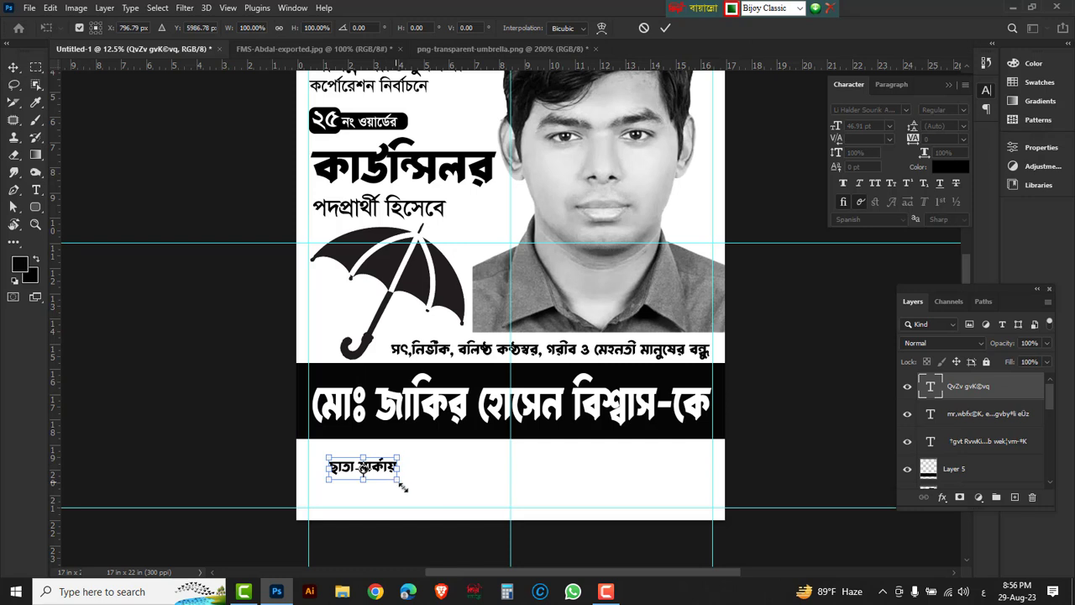
drag(402, 486, 424, 490)
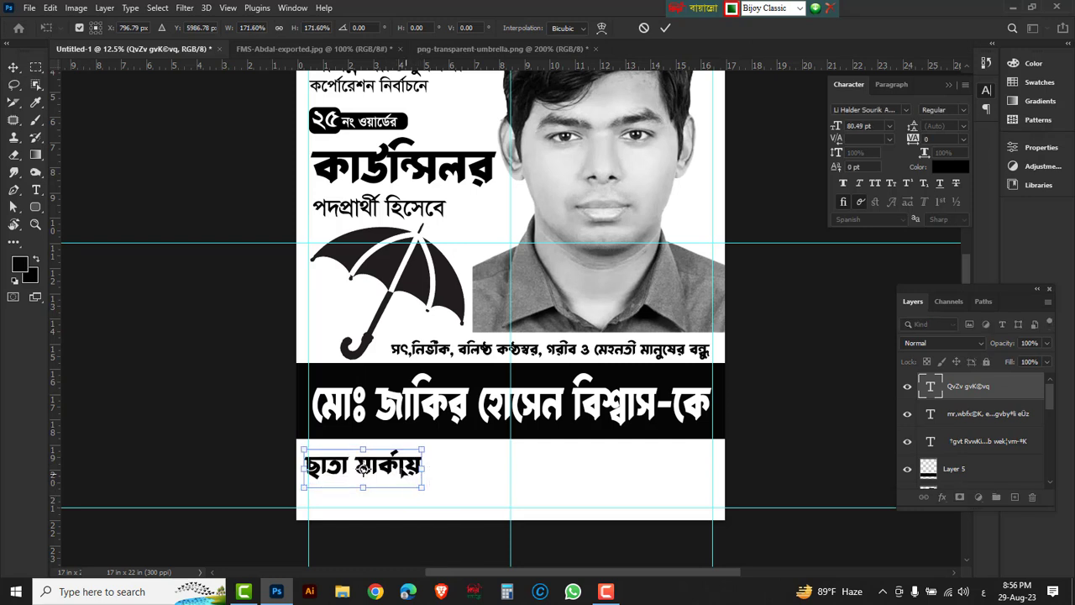
mouse_move(363, 468)
mouse_down()
mouse_move(371, 506)
mouse_move(368, 477)
mouse_move(481, 480)
mouse_up()
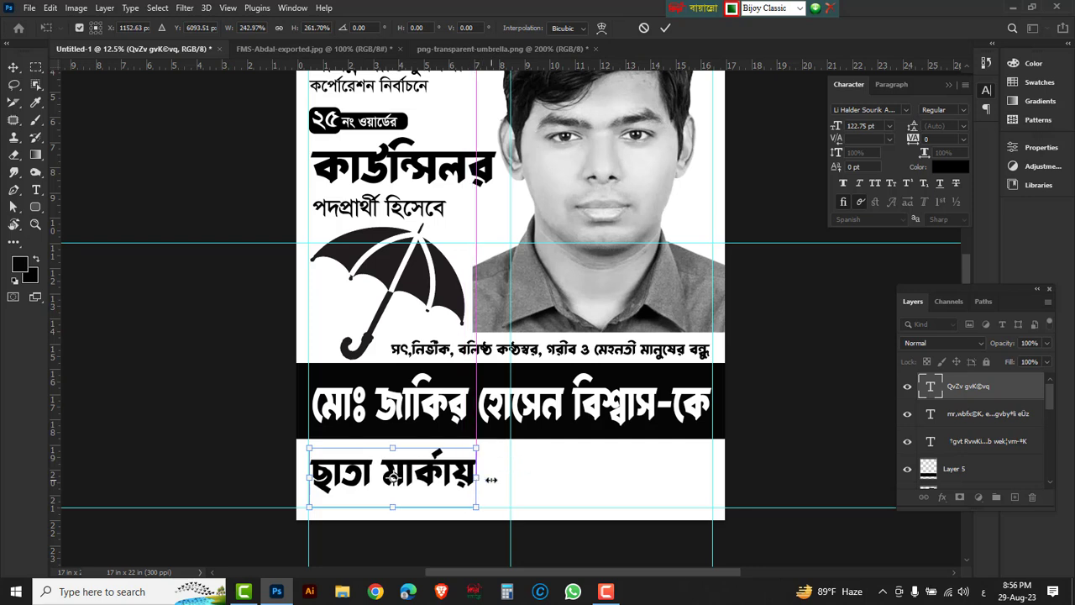
key(Return)
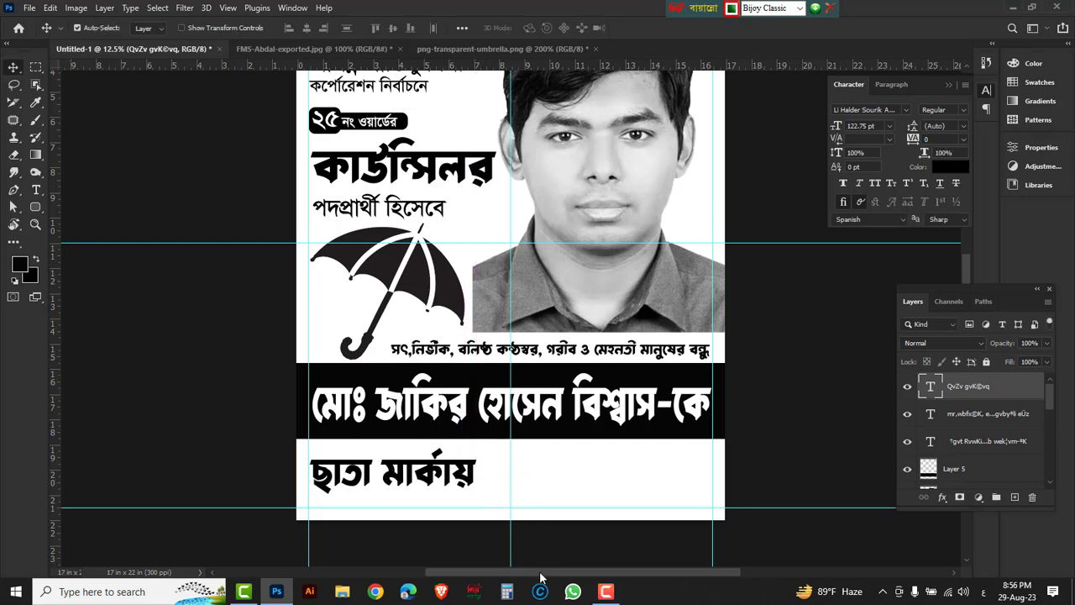
Place a copy of the slogan line beside 'ছাতা মার্কায়'.
drag(541, 572, 557, 572)
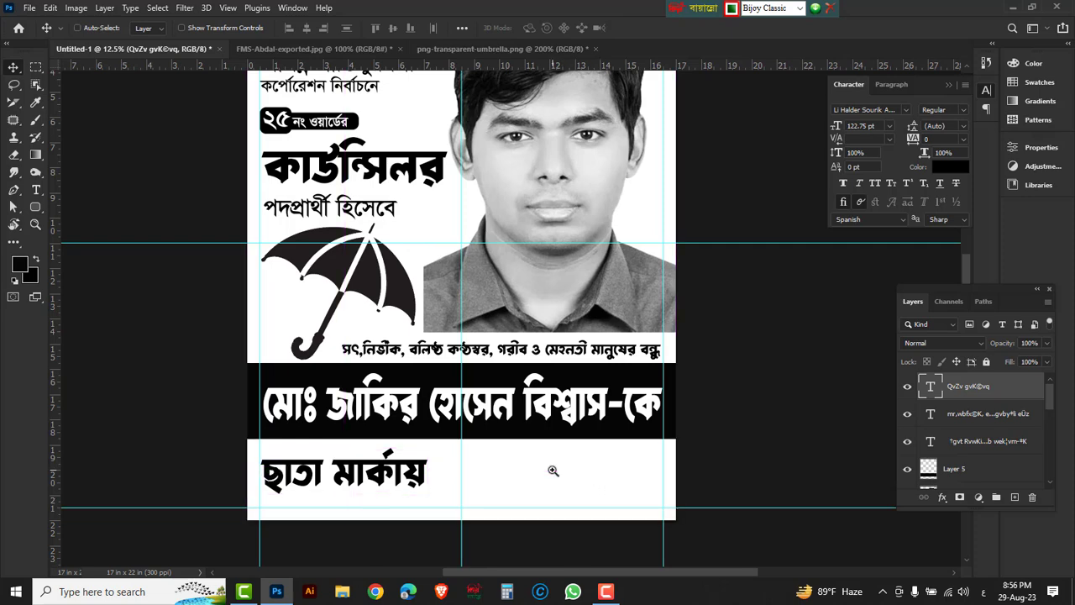
click(553, 471)
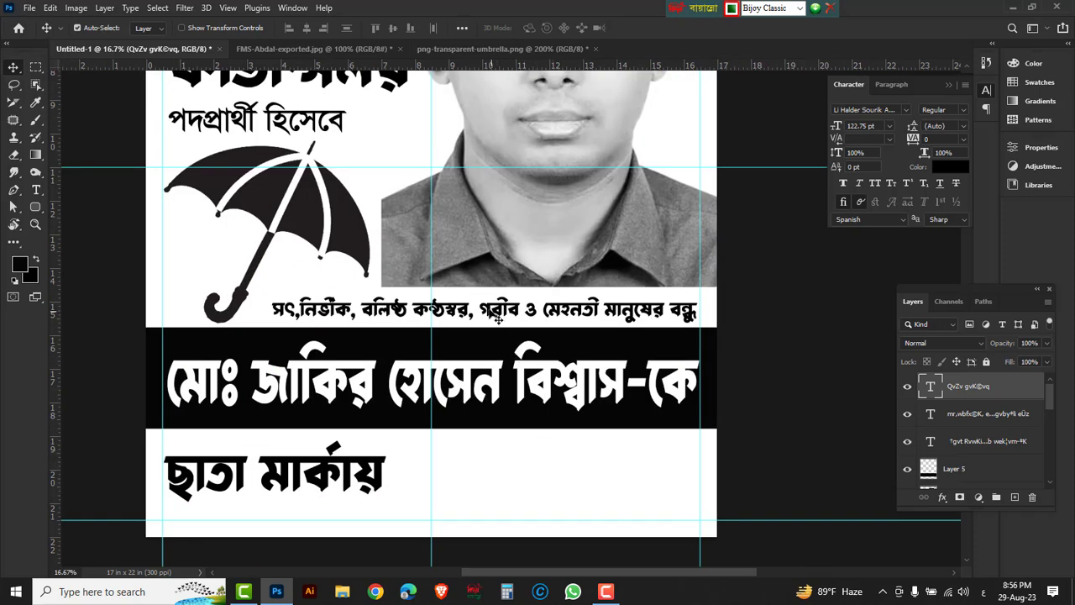
drag(494, 333, 554, 437)
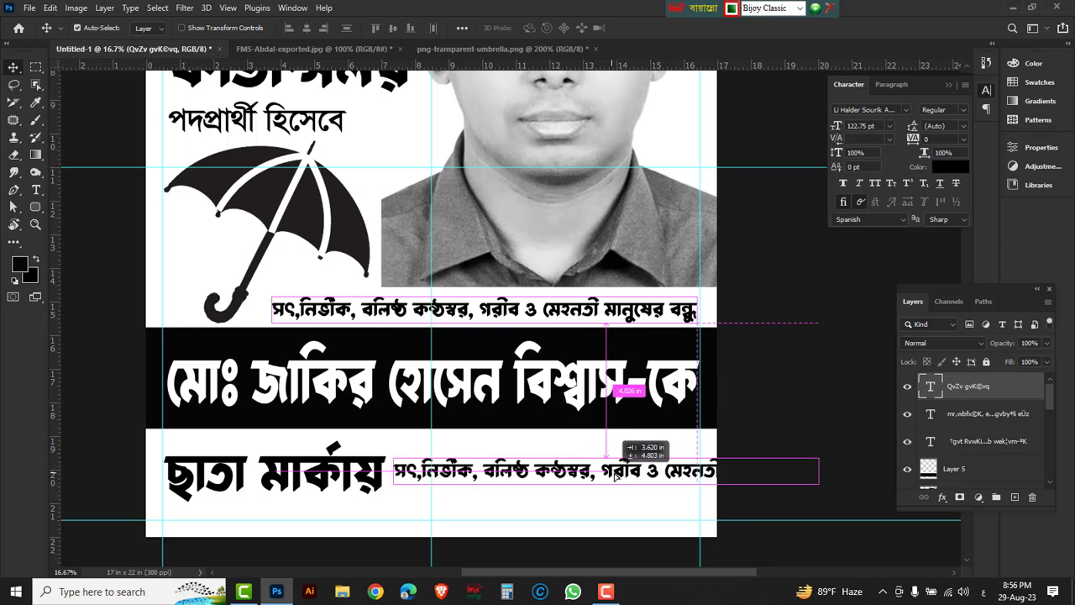
Replace the copy with the two-line appeal 'আপনার মূল্যবান ভোট দিয়ে ২৫ নং ওয়ার্ডে…'.
click(36, 190)
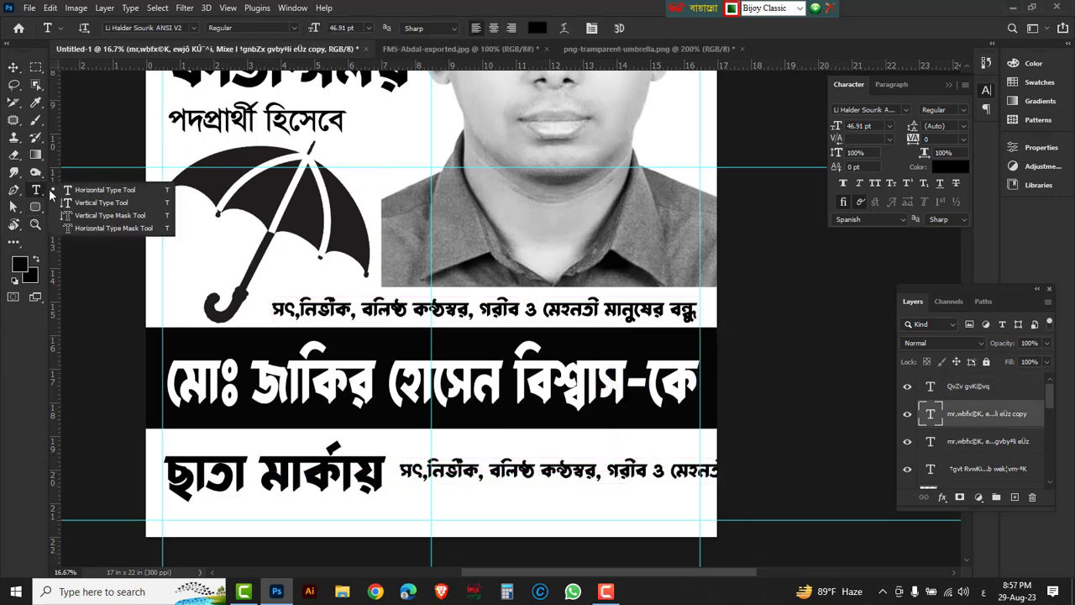
click(86, 191)
click(410, 472)
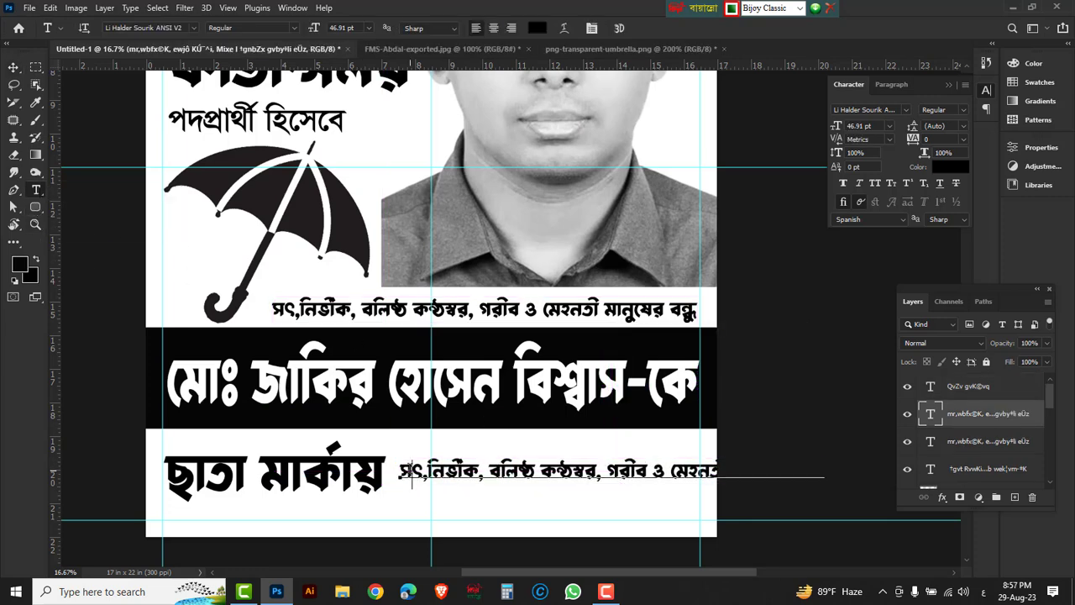
key(ctrl+a)
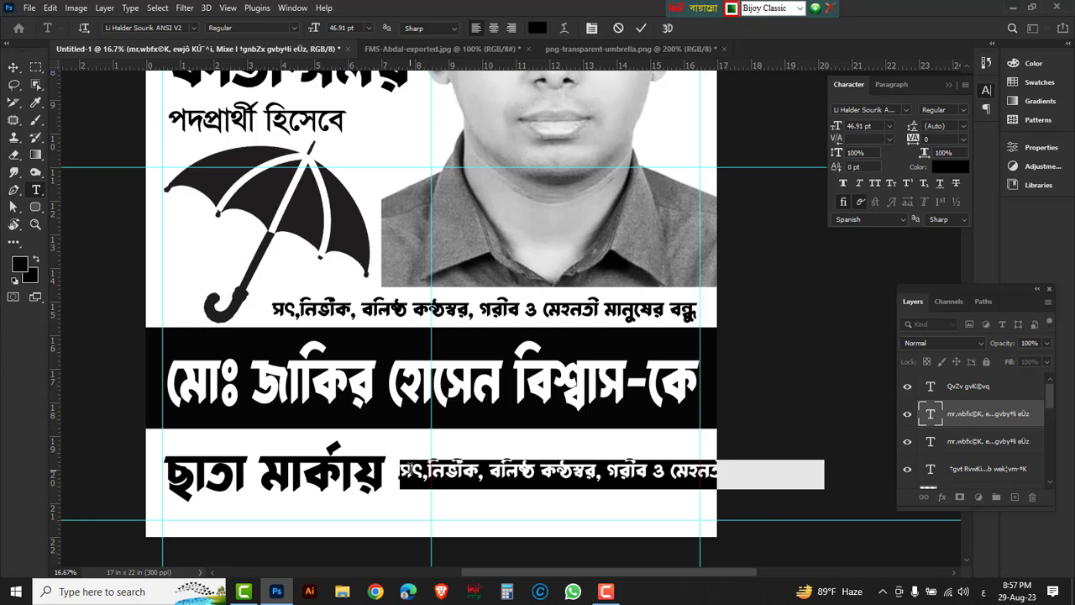
text(আপনার মূল্যবান)
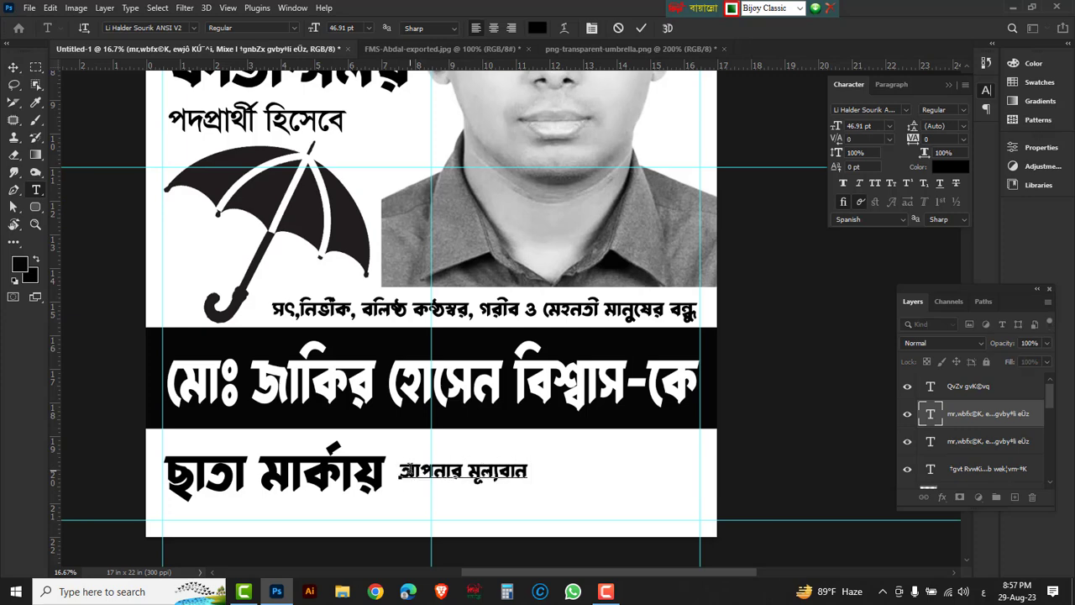
text(াট দি )
text(৫ নং)
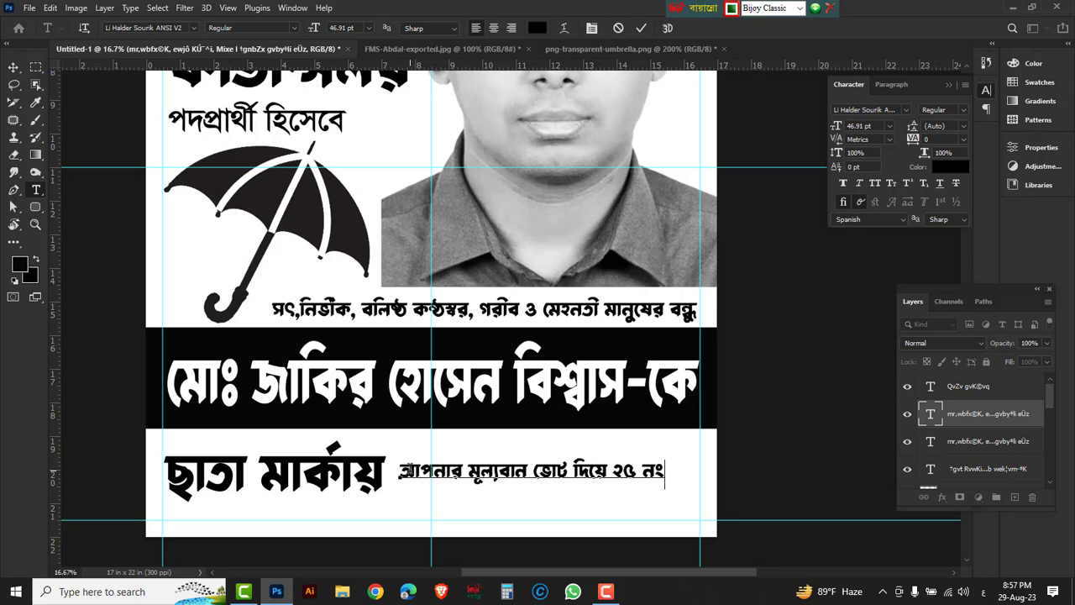
text( ওয়ার্ডে সার্বিক)
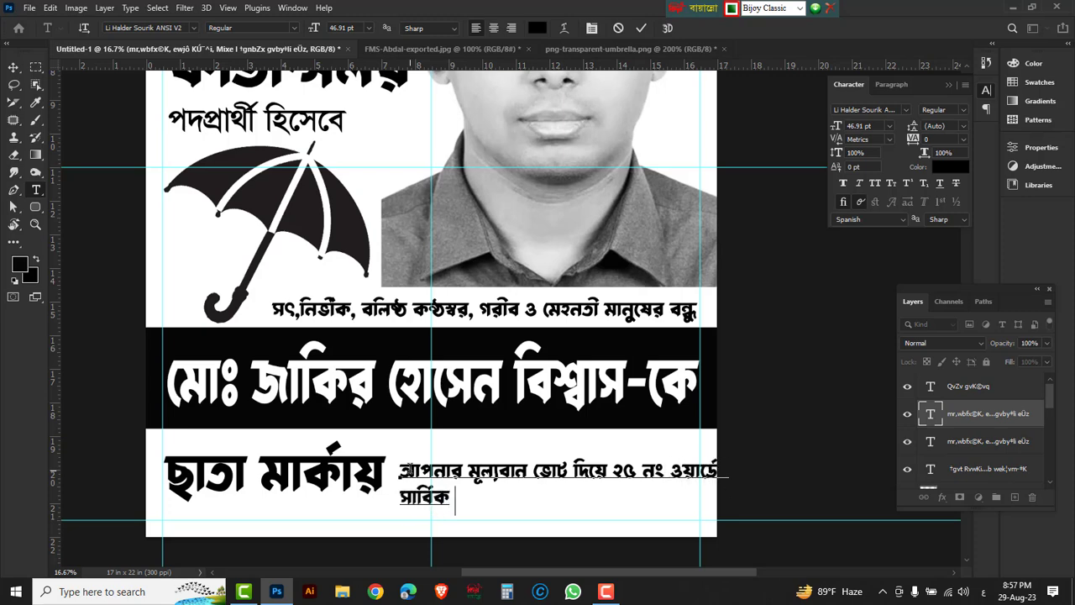
text( উন্নয়ন ও জনগরের সেবা)
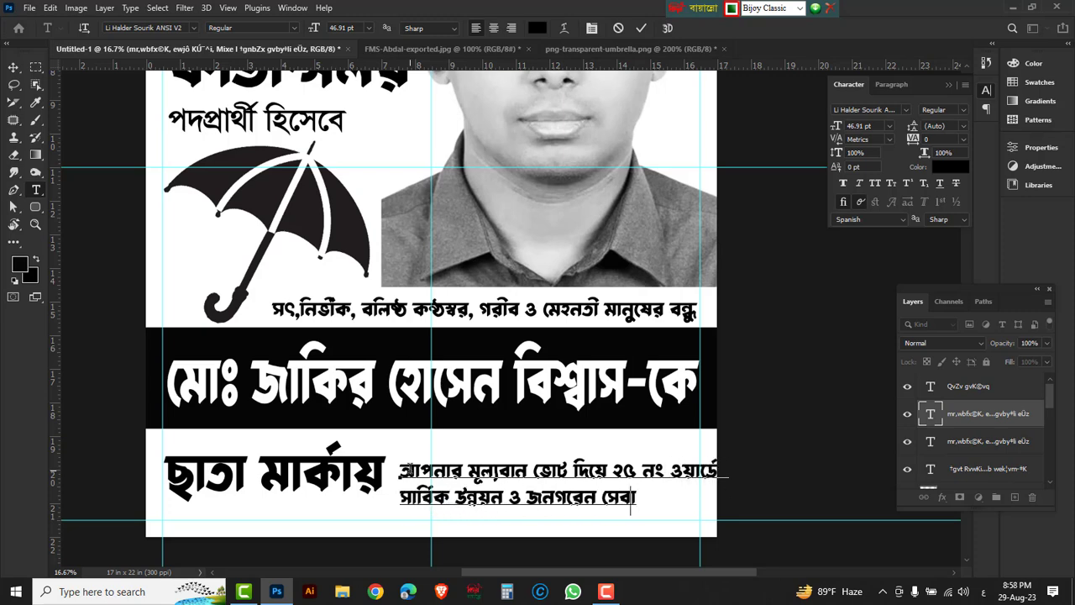
key(BackSpace)
key(BackSpace)
key(BackSpace)
text(নের সেবা করার সুযো)
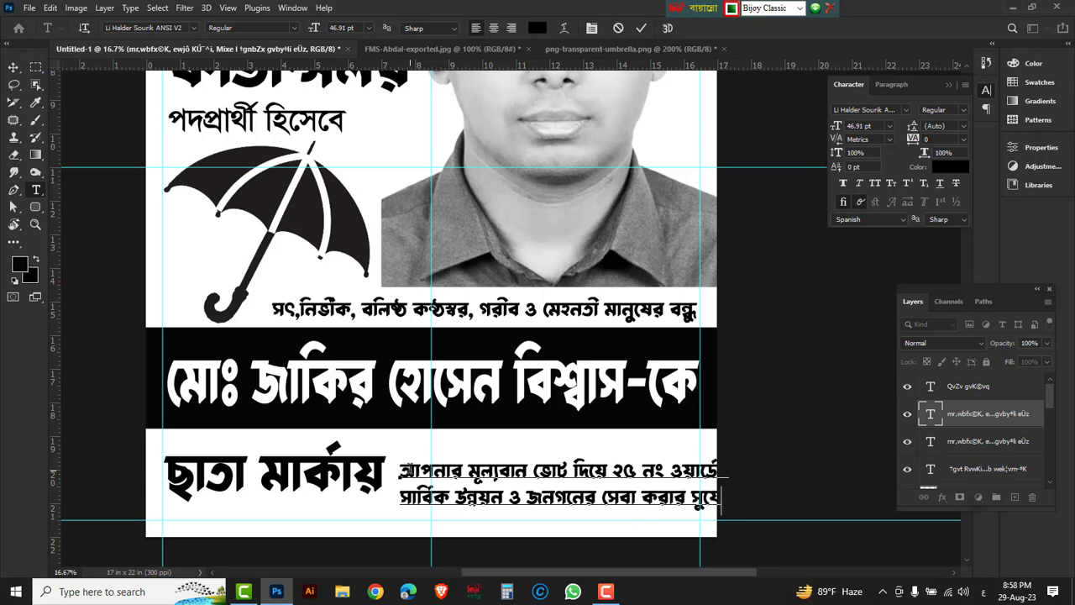
key(ctrl+Return)
key(ctrl+t)
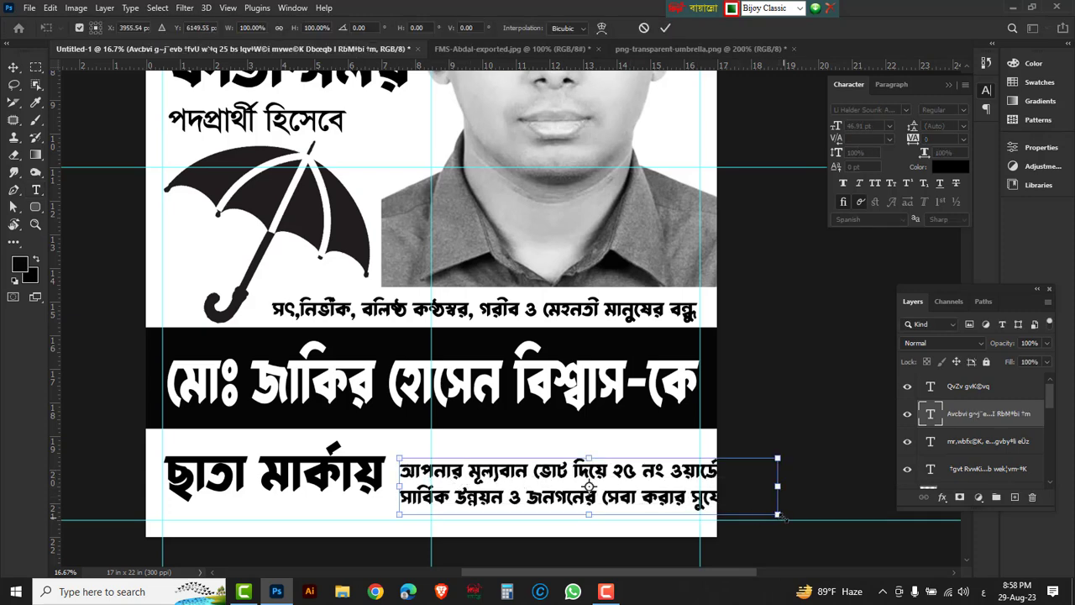
Scale the appeal to about 78%, centre its lines, and position it beside 'ছাতা মার্কায়'.
drag(776, 512, 700, 500)
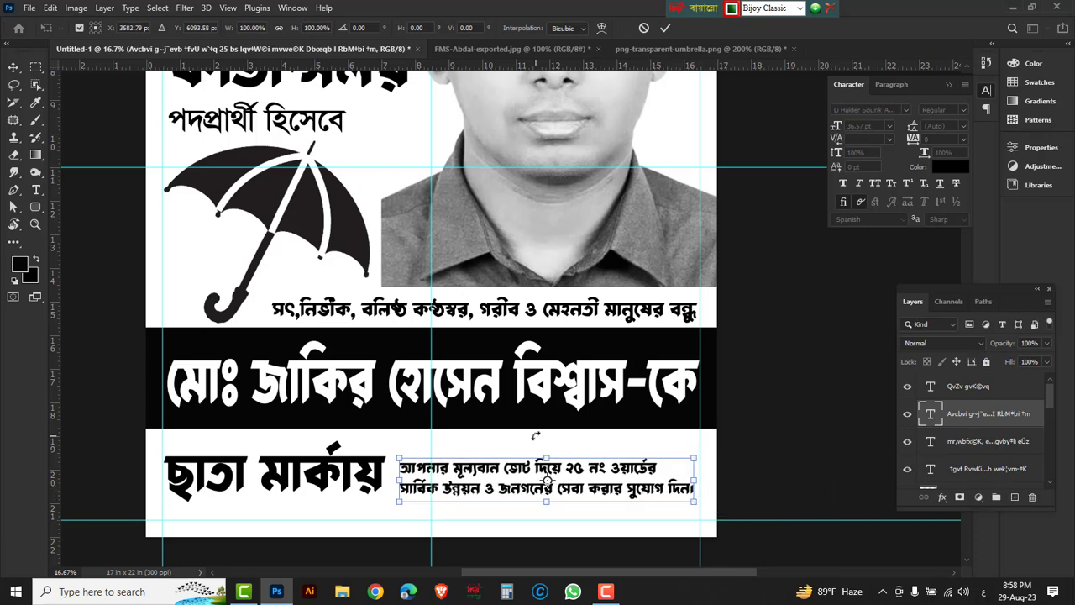
key(Return)
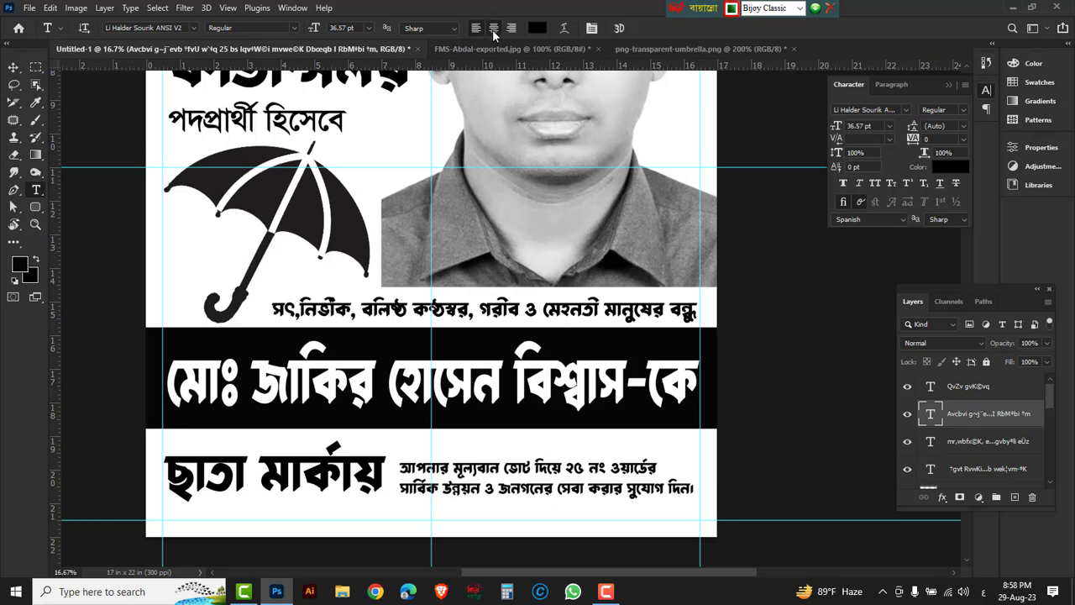
click(493, 30)
key(ctrl+t)
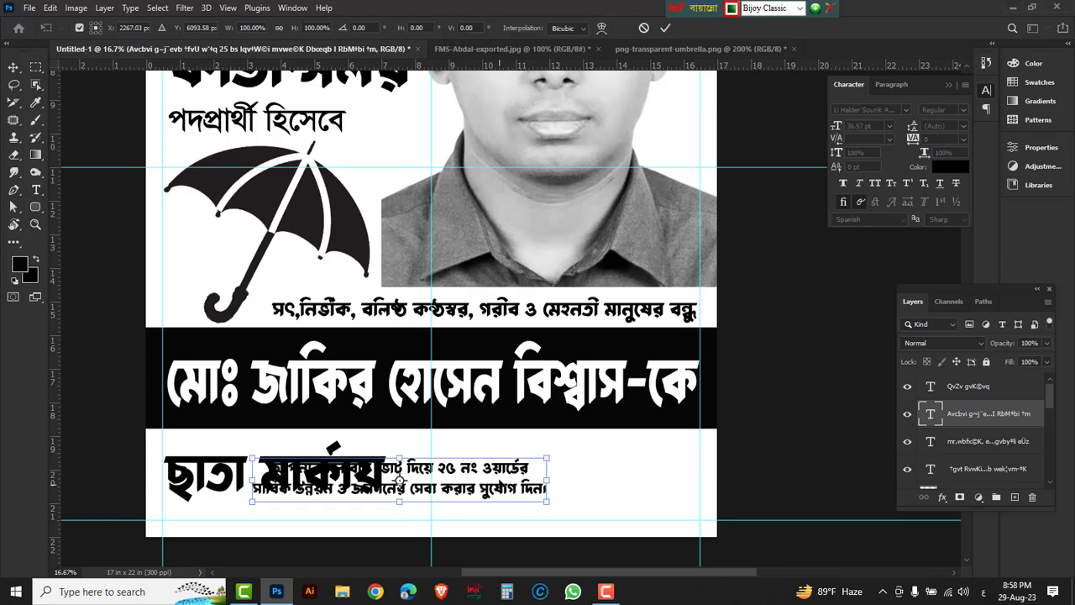
drag(505, 473, 664, 462)
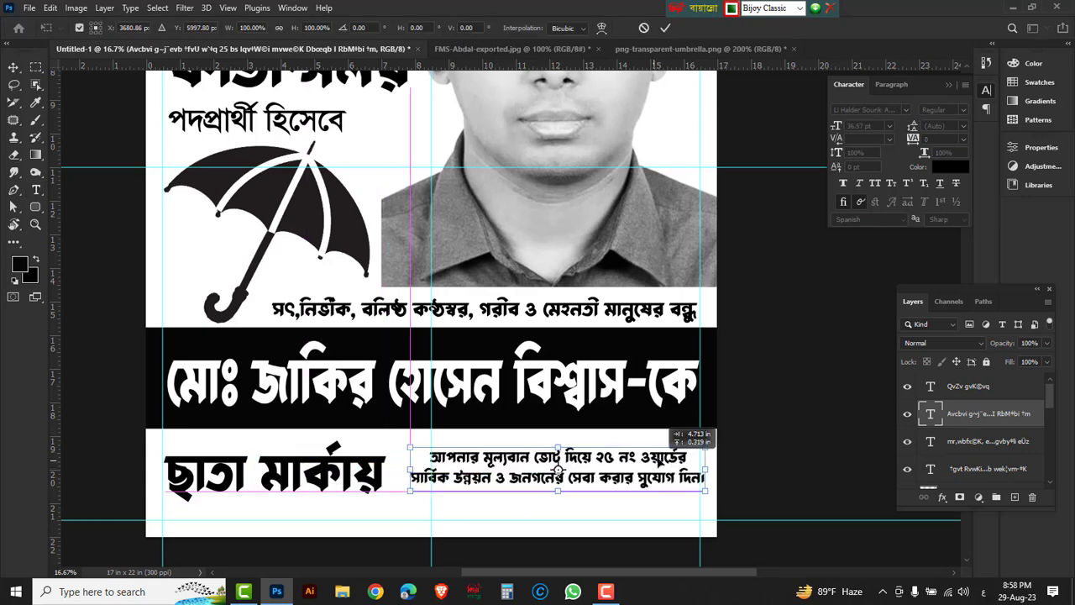
drag(664, 464, 653, 458)
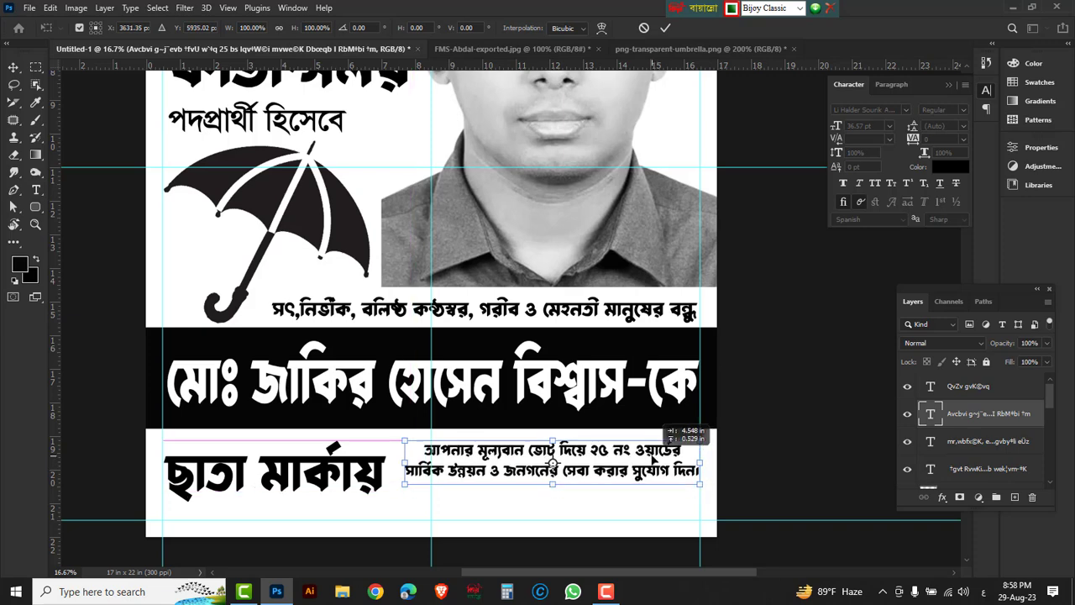
key(Return)
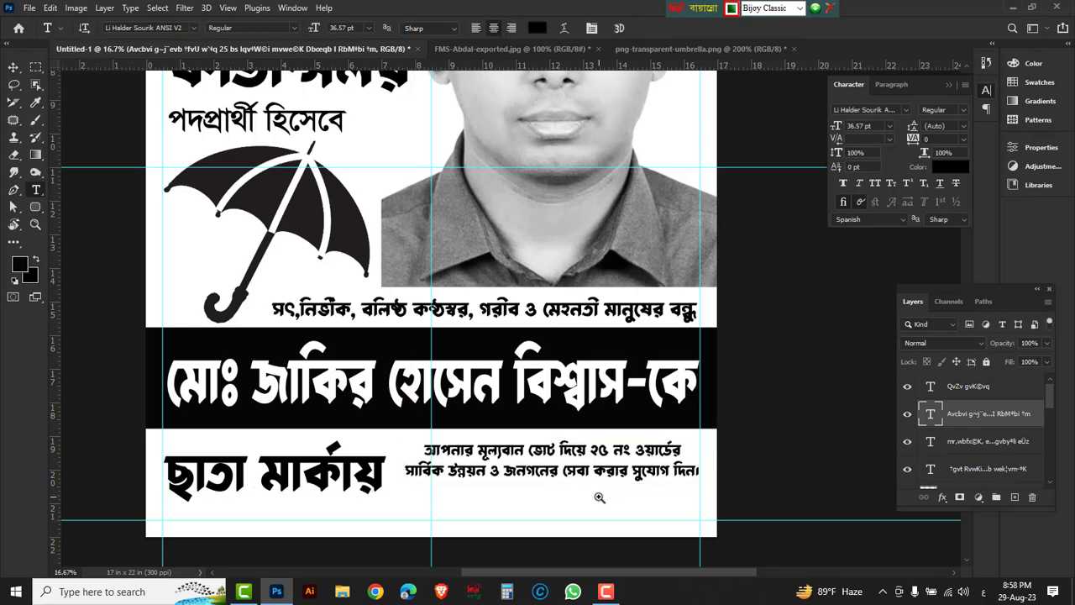
Duplicate the appeal text directly underneath itself.
ctrl+click(599, 498)
scroll(593, 487, down, 3)
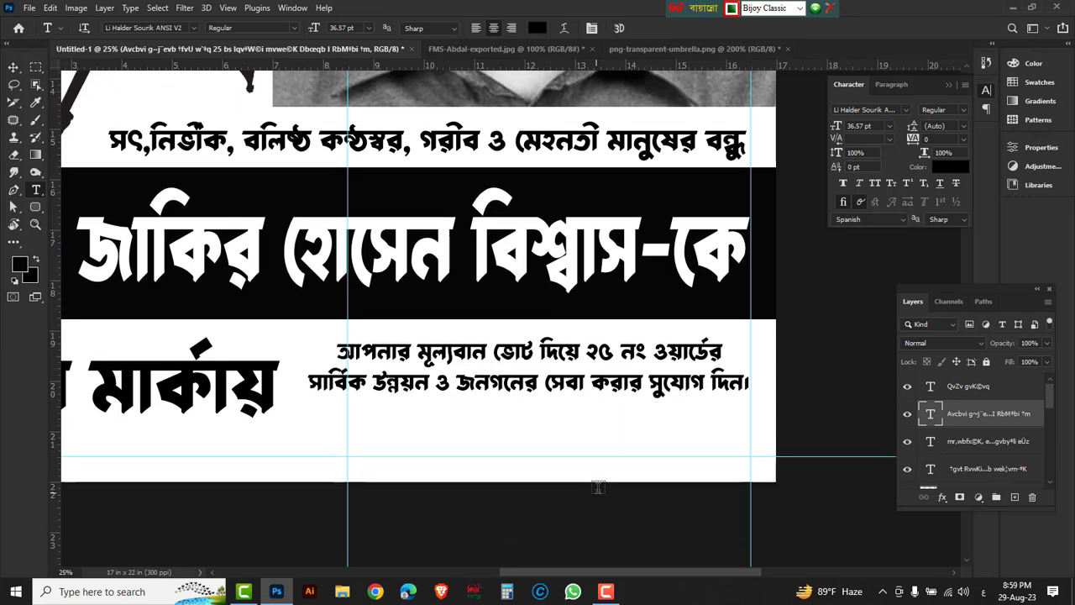
click(13, 67)
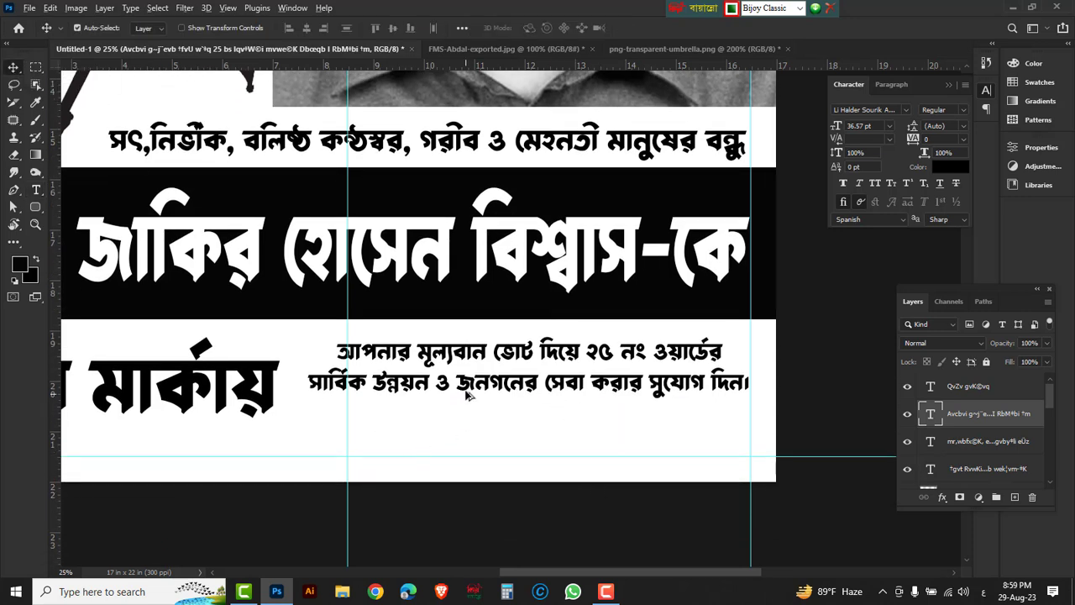
alt+drag(467, 384, 462, 443)
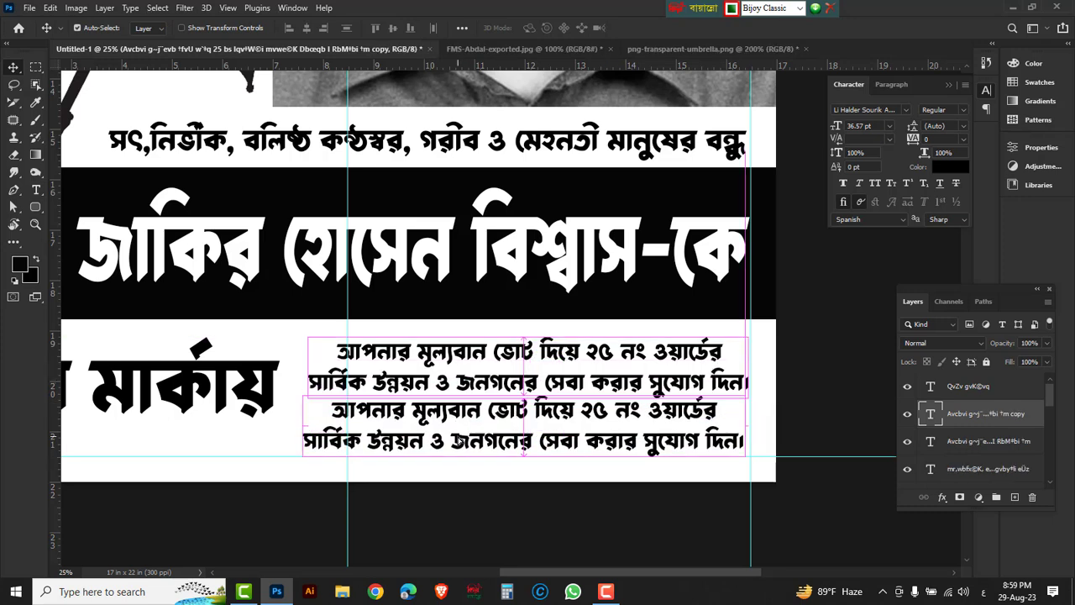
Retype the duplicate as 'প্রচারেঃ ২৫ নং ওয়ার্ডের সর্বস্বরের জনগণ।' and shift it down-right.
click(36, 194)
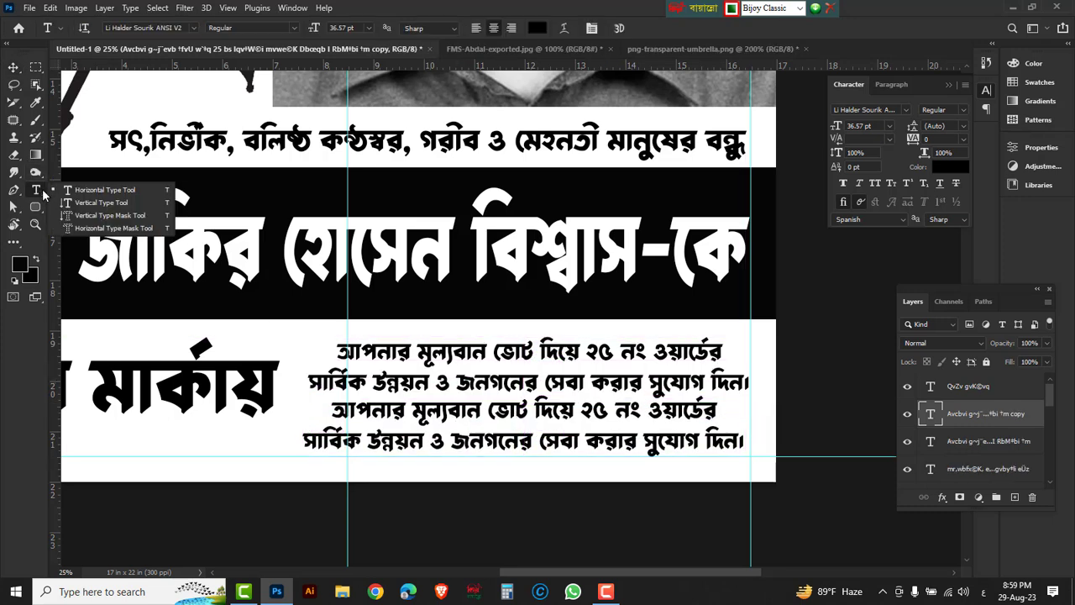
drag(334, 410, 774, 467)
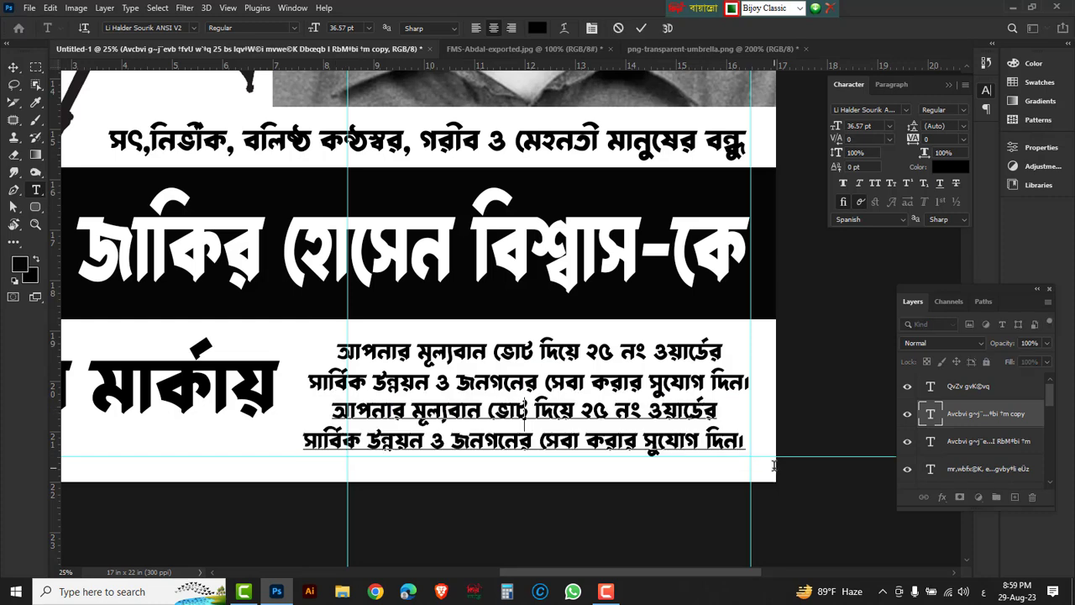
text(প্রচারেঃ ২৫ ন)
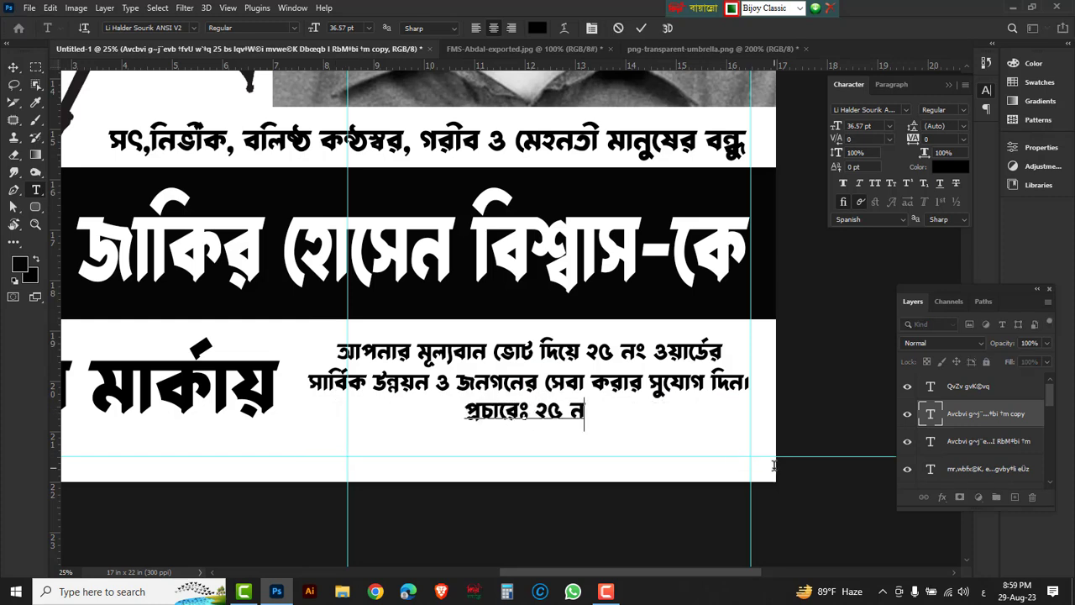
text(ং ওয়ার্ডে)
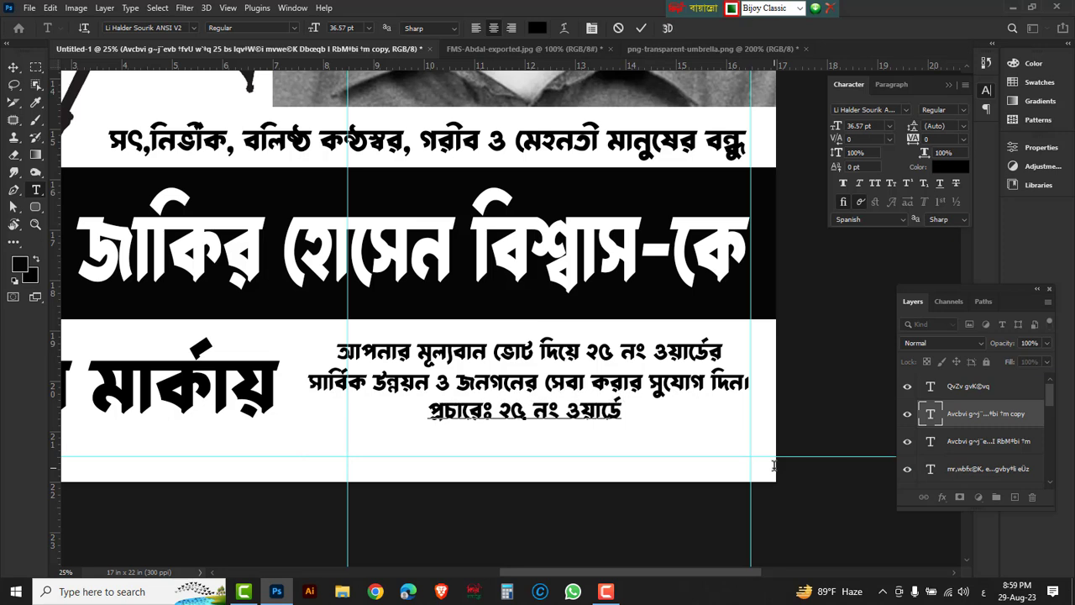
text(র সর্বস্বরের)
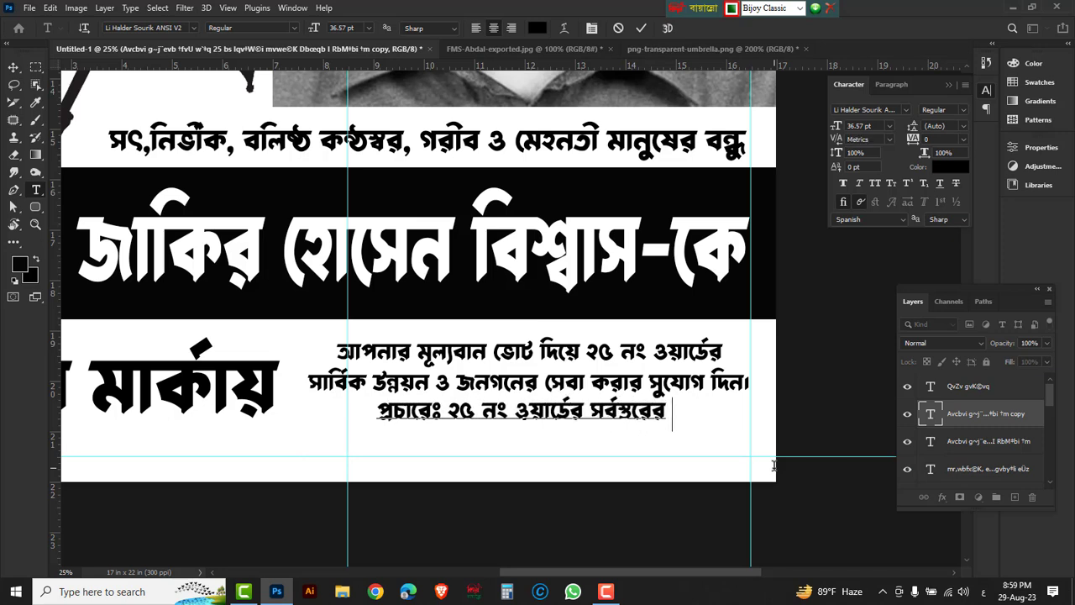
text( জনগণ।)
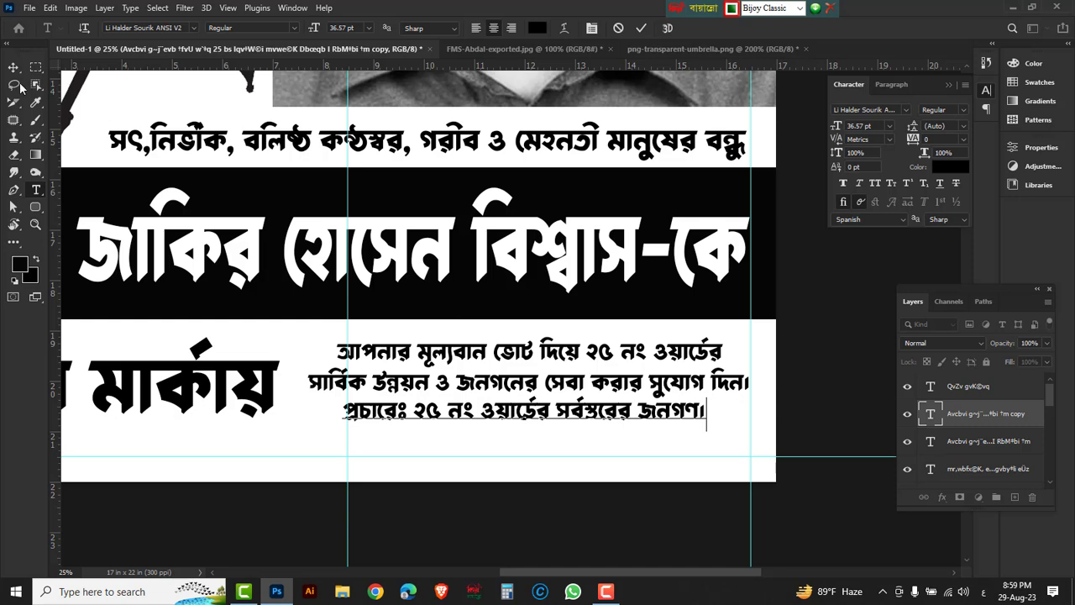
click(14, 67)
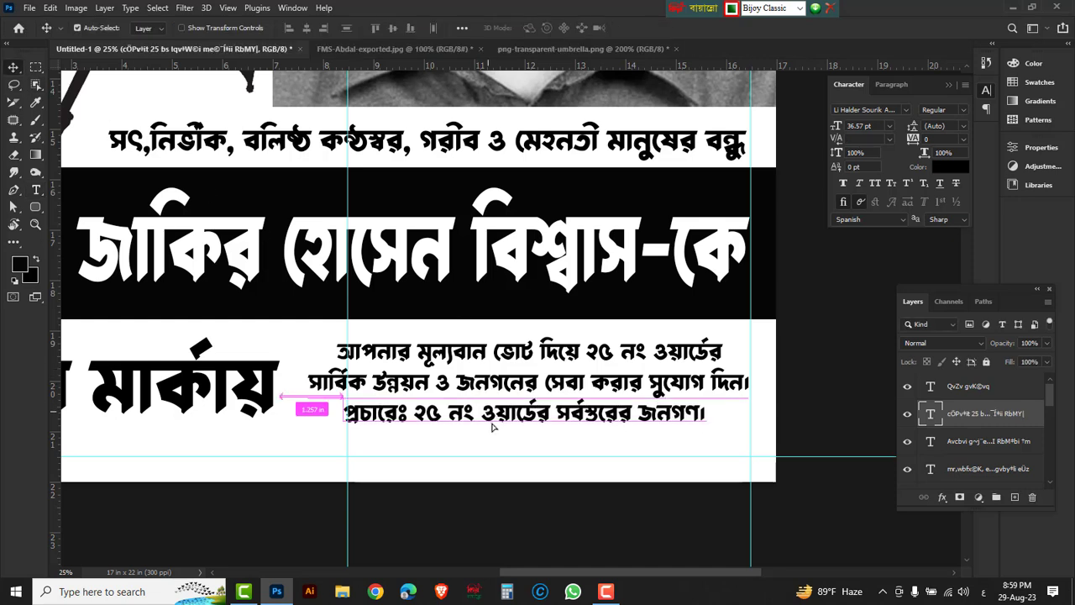
drag(494, 427, 523, 443)
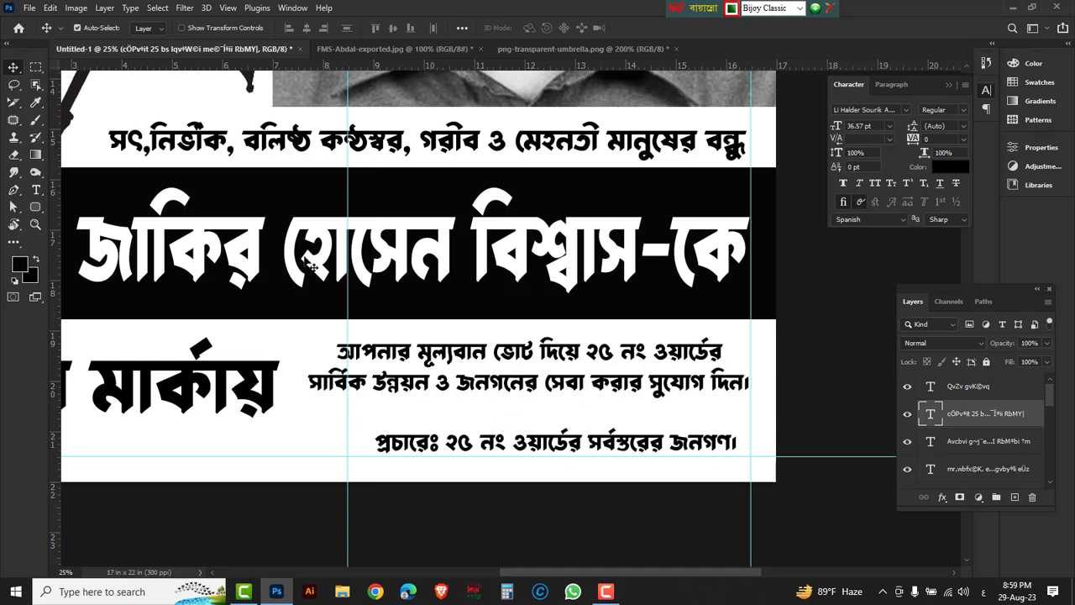
Fill a rectangle around the credit line with black on a new layer.
click(36, 67)
right_click(36, 68)
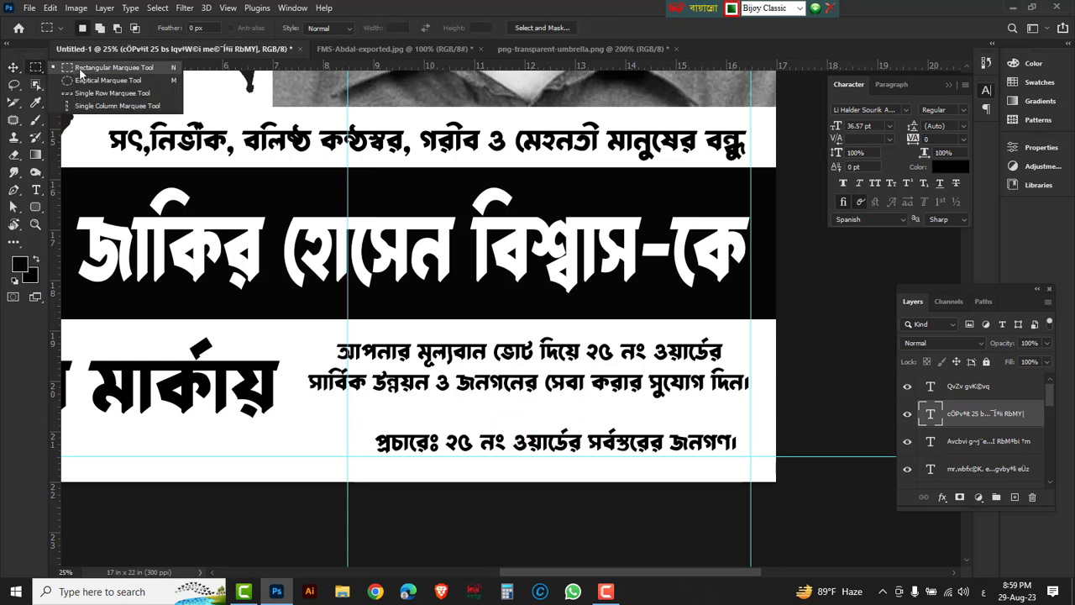
click(80, 69)
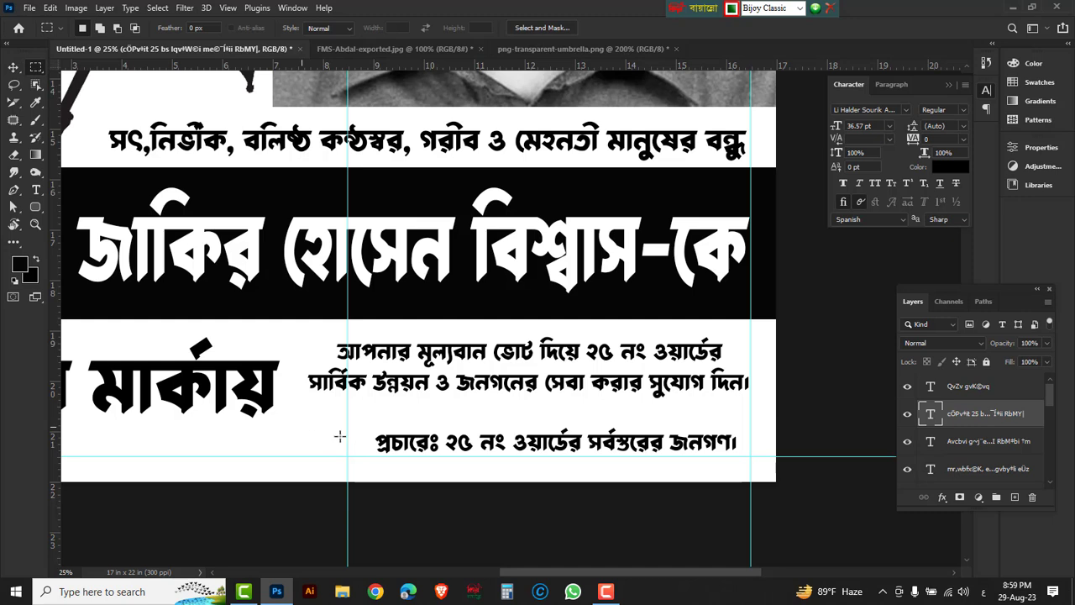
drag(300, 427, 755, 459)
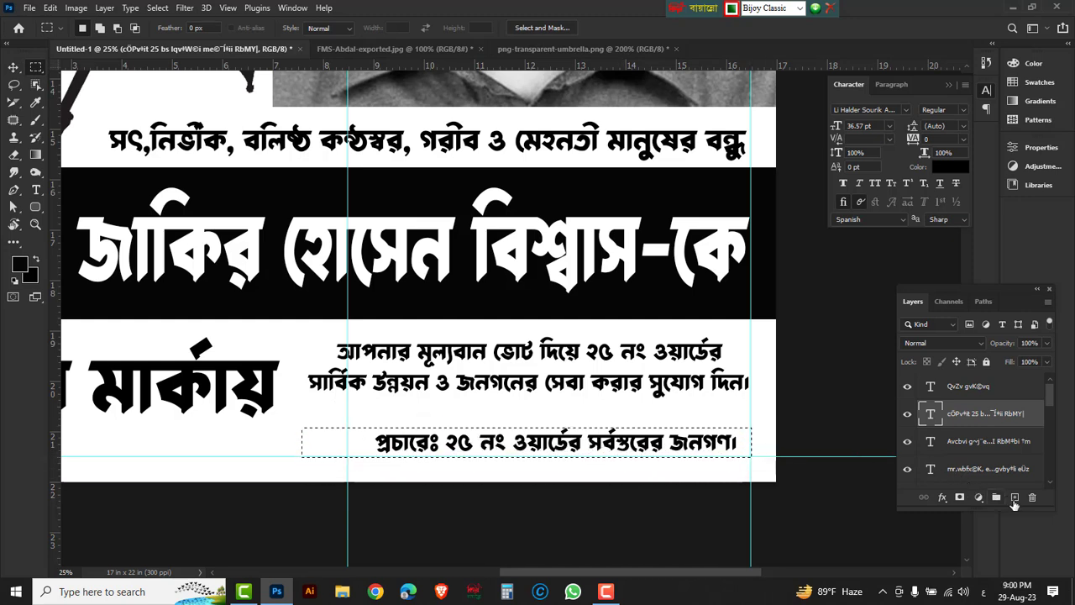
click(1014, 499)
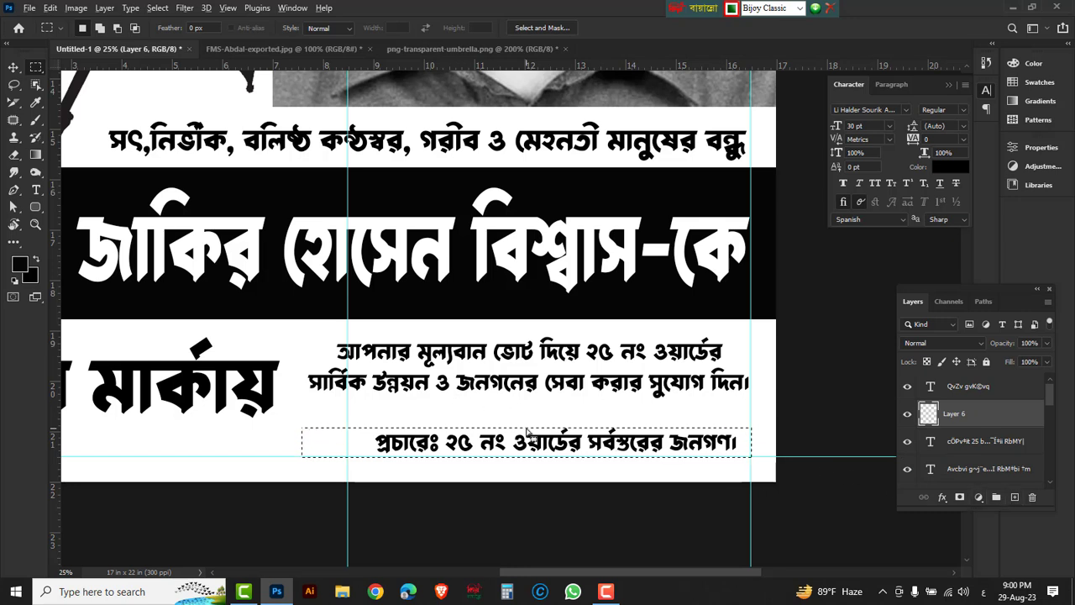
key(alt+BackSpace)
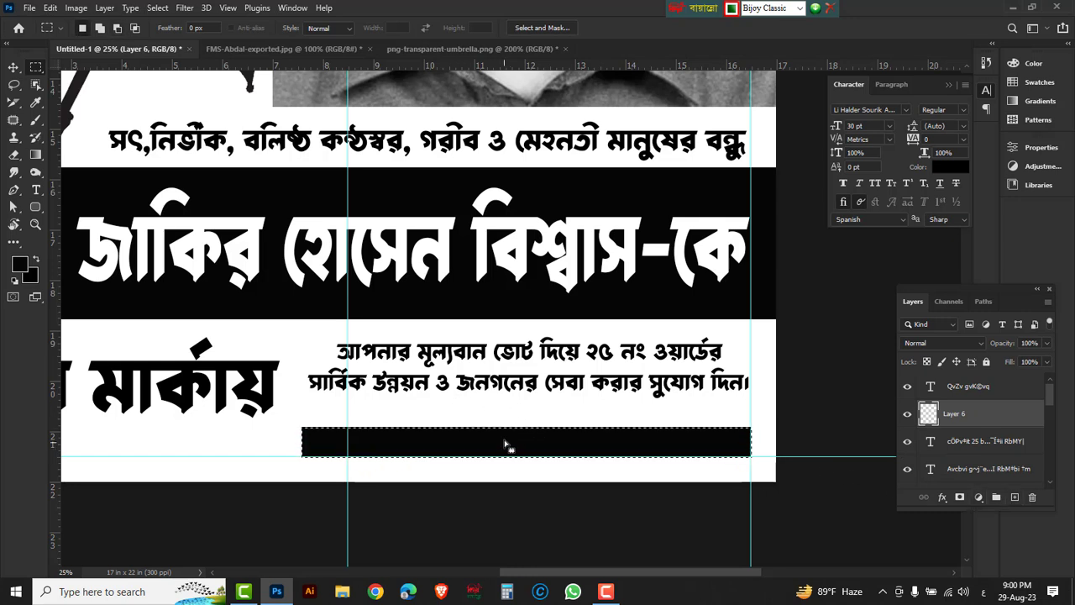
key(ctrl+d)
Lower the black bar to the bottom edge and stack the credit text above it.
click(14, 69)
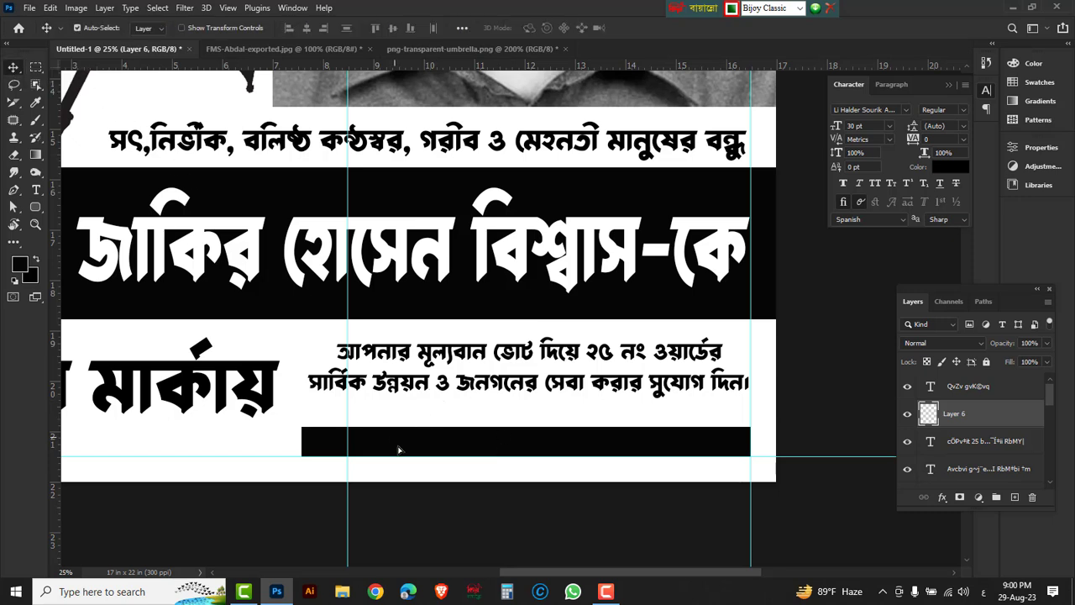
drag(399, 450, 399, 466)
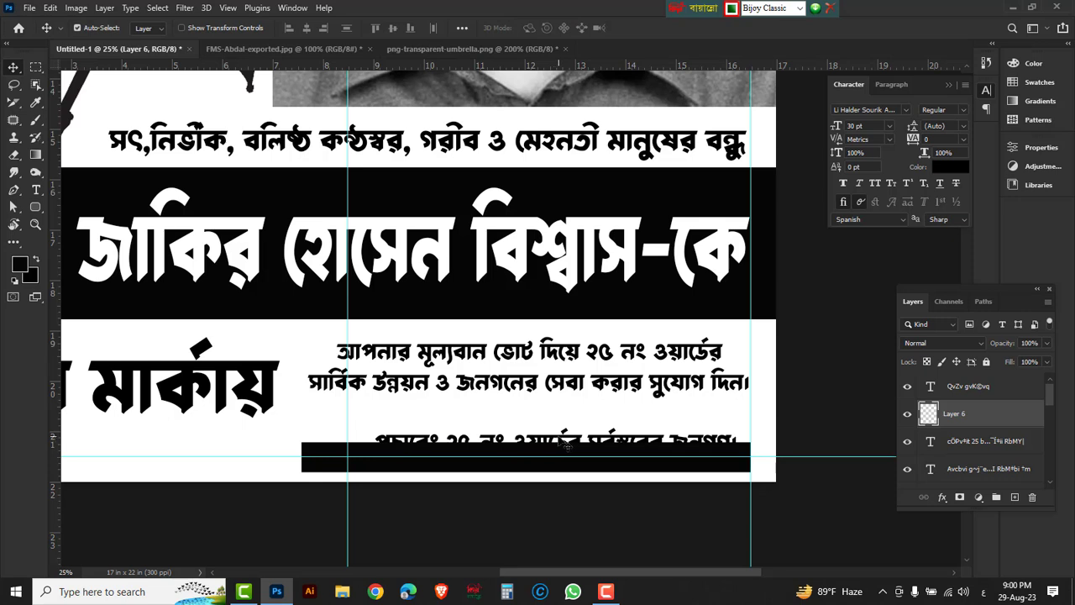
click(973, 441)
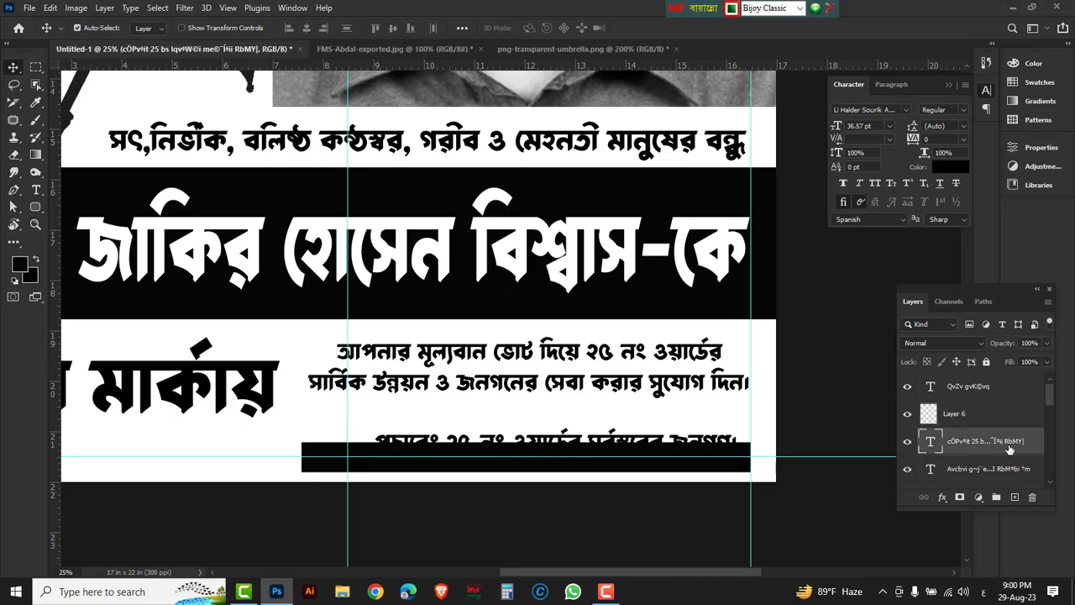
drag(1000, 448, 995, 405)
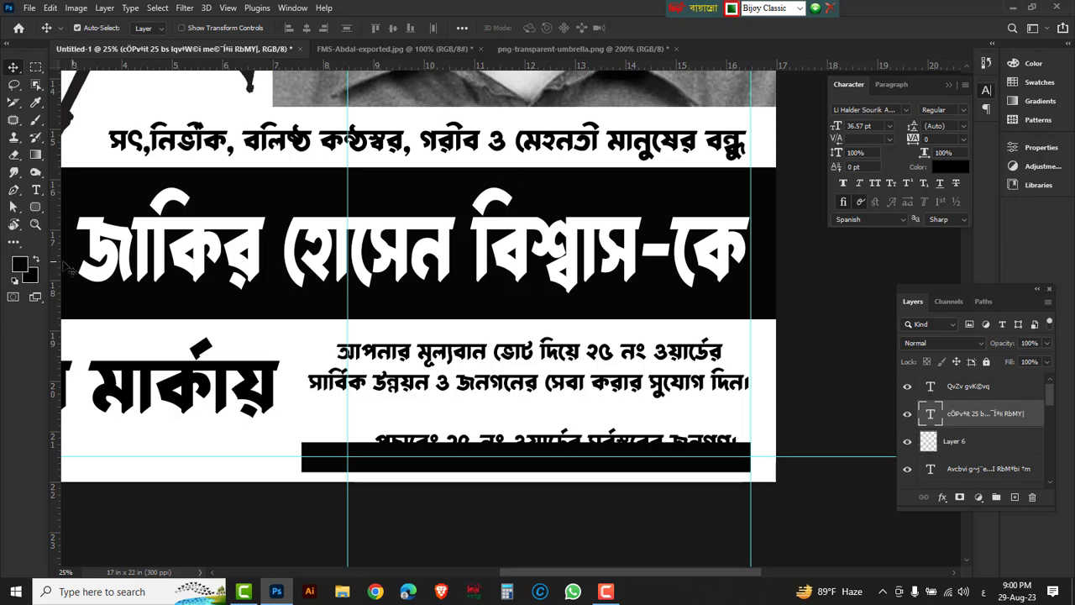
Change the credit text colour to white (#ffffff).
click(36, 192)
click(536, 27)
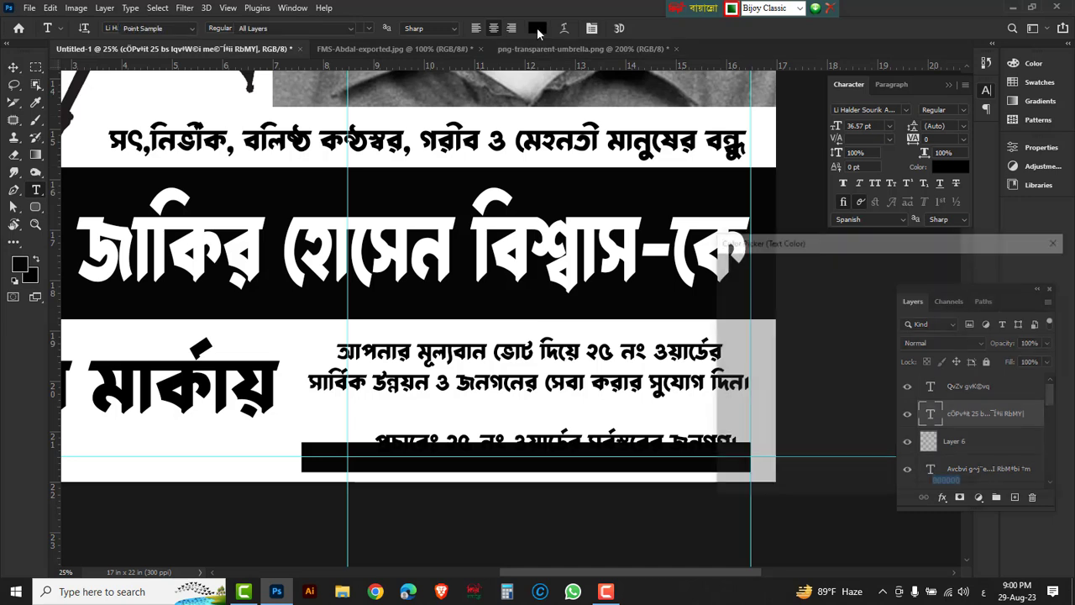
text(ffffff)
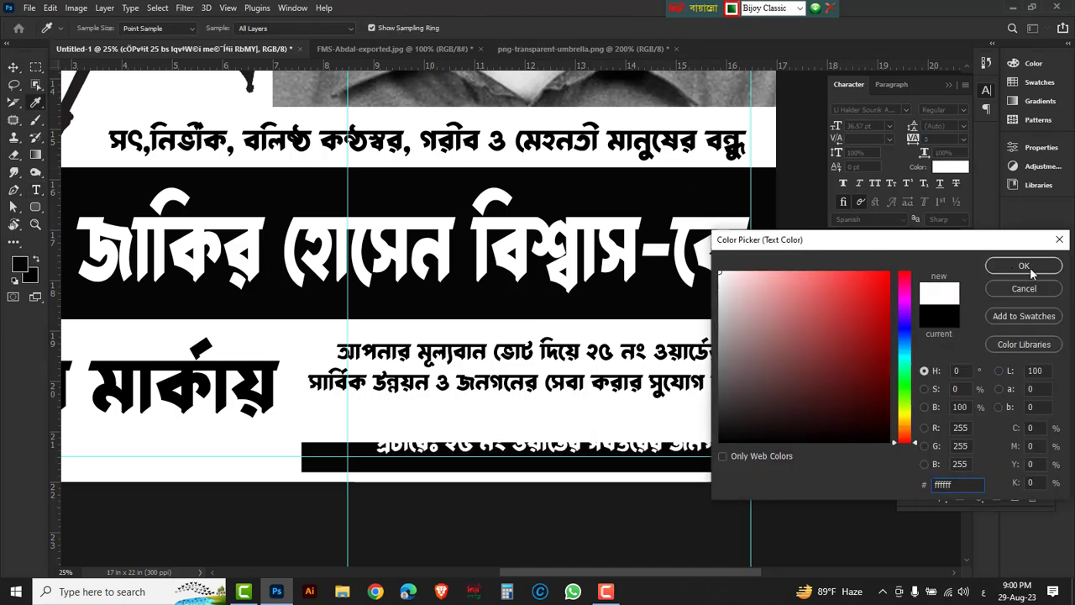
click(1024, 265)
Move the black bar up and stretch it taller with Free Transform.
click(14, 67)
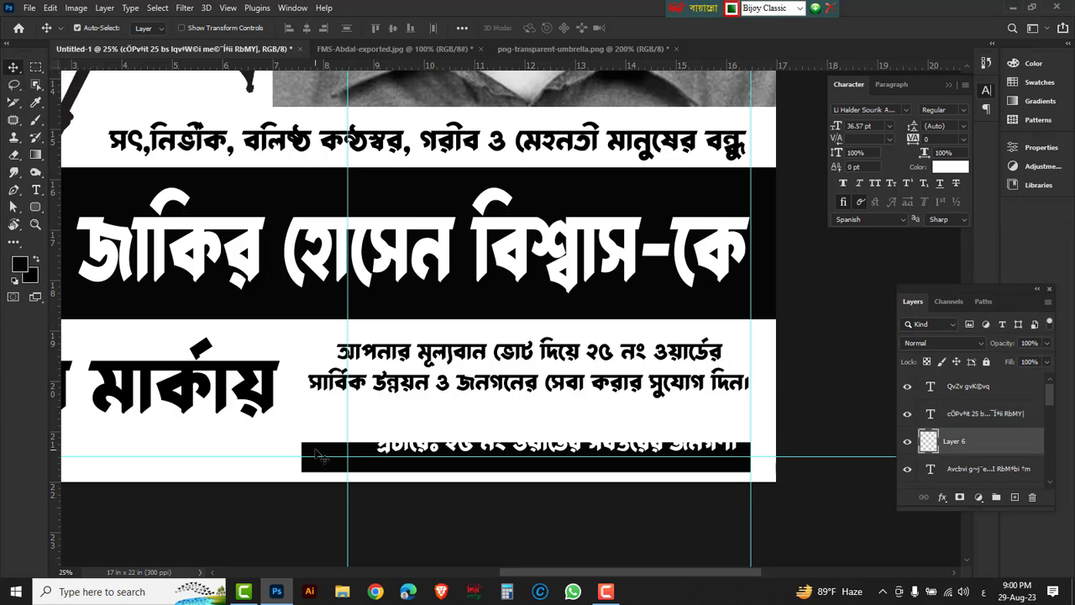
drag(318, 456, 319, 444)
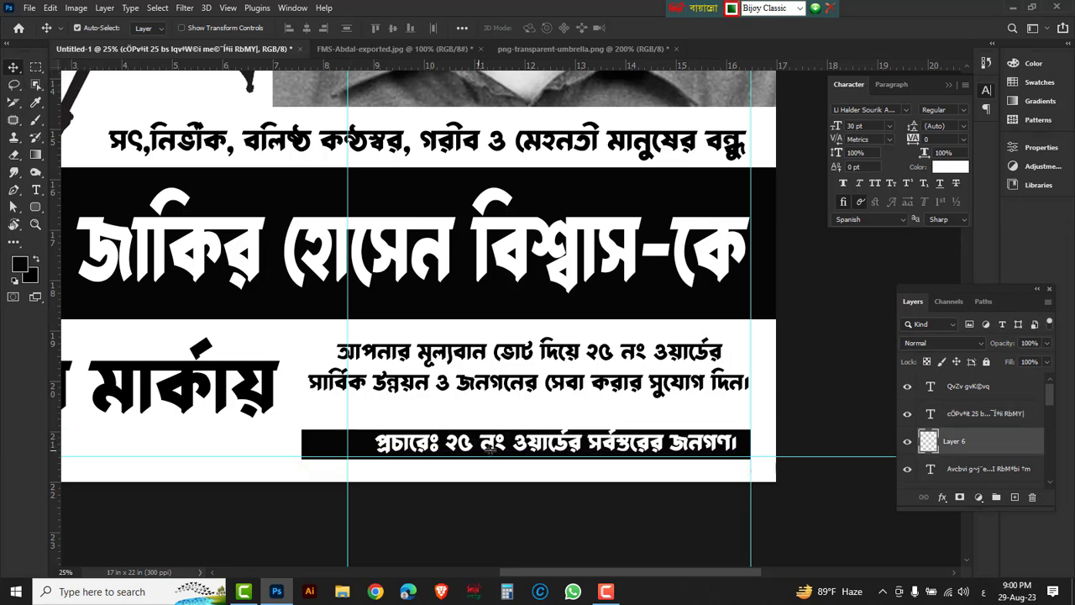
key(ctrl+t)
drag(526, 430, 526, 415)
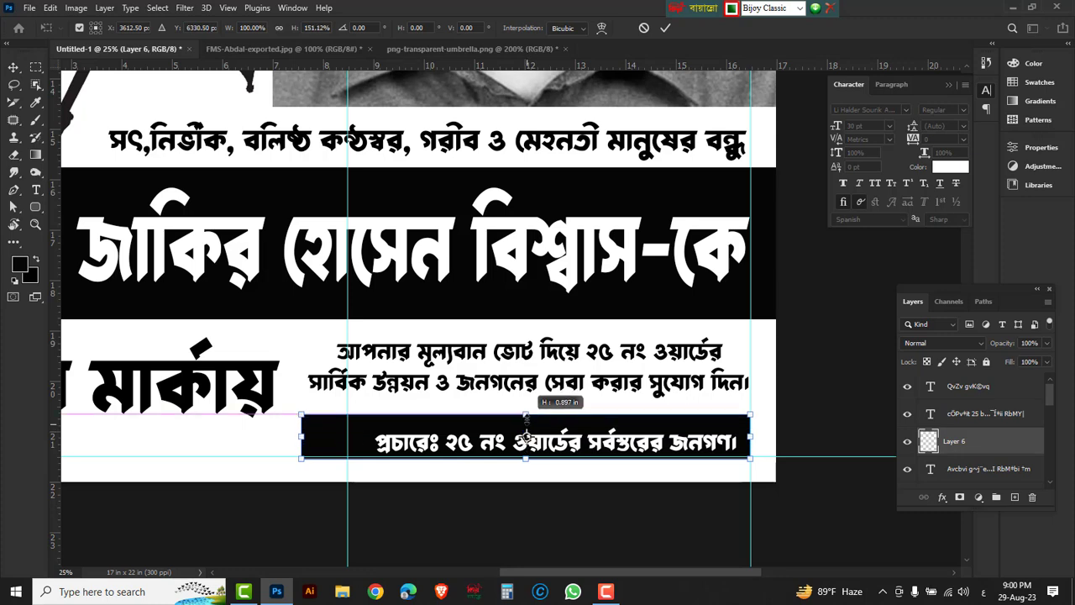
key(Return)
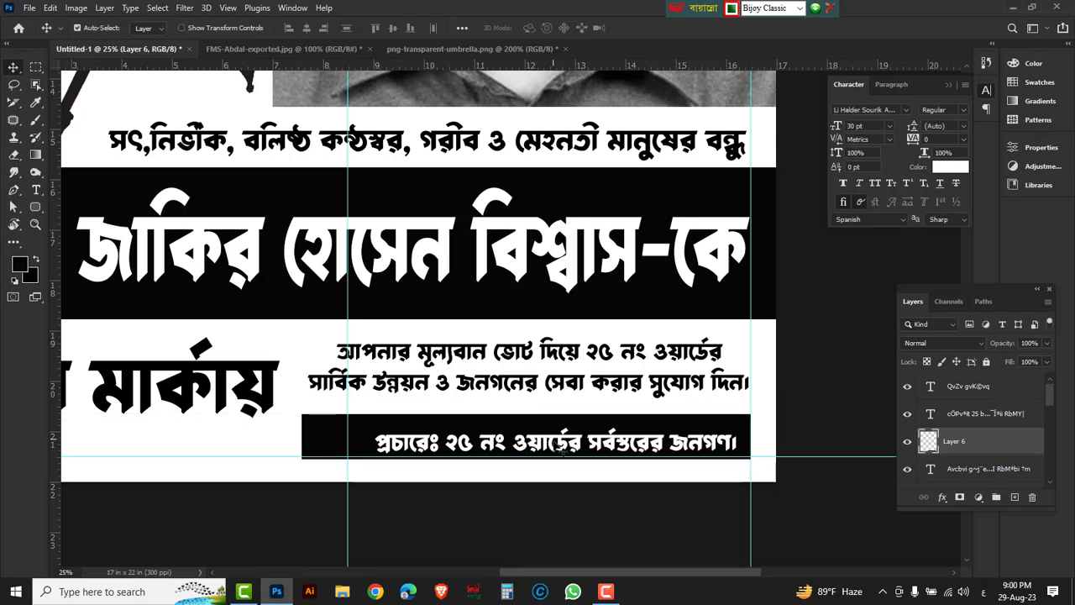
Move the credit text onto the bar, widen it leftward, and nudge the appeal text down.
drag(567, 451, 562, 440)
key(ctrl+t)
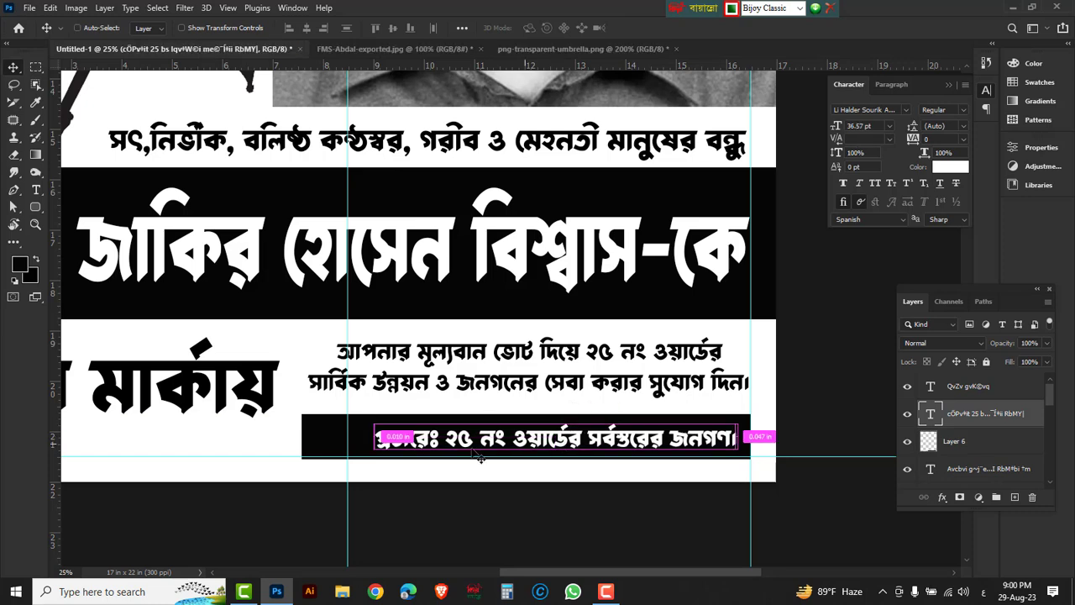
drag(379, 445, 346, 437)
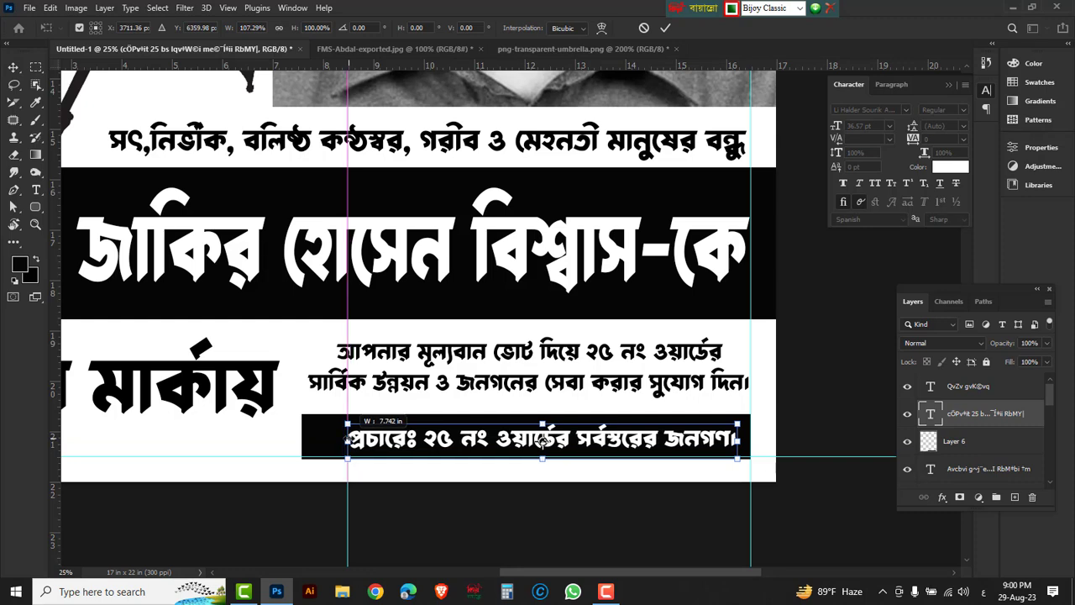
key(Return)
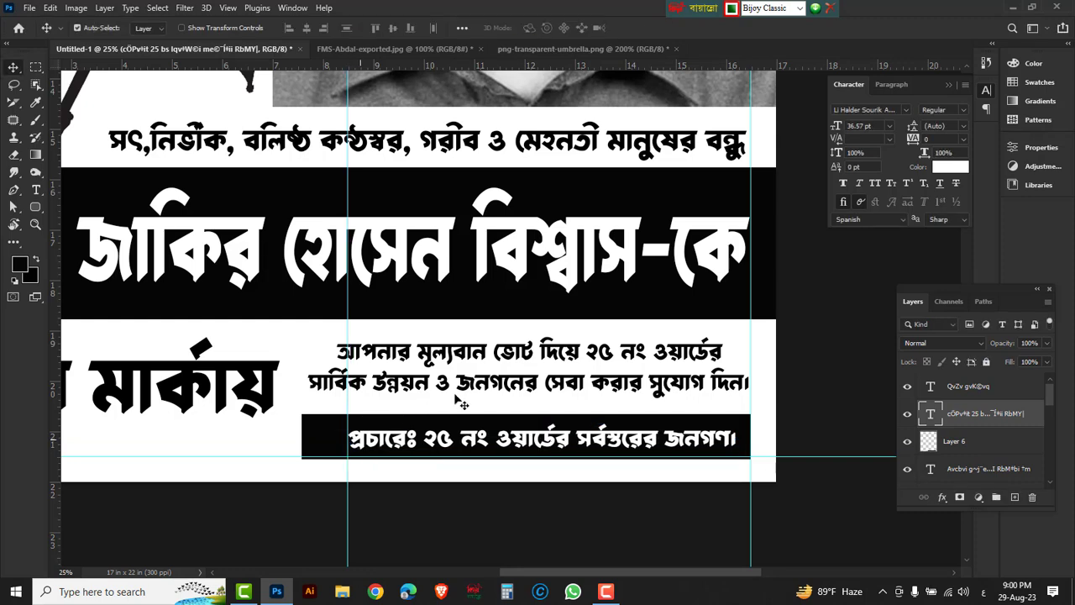
drag(503, 388, 503, 396)
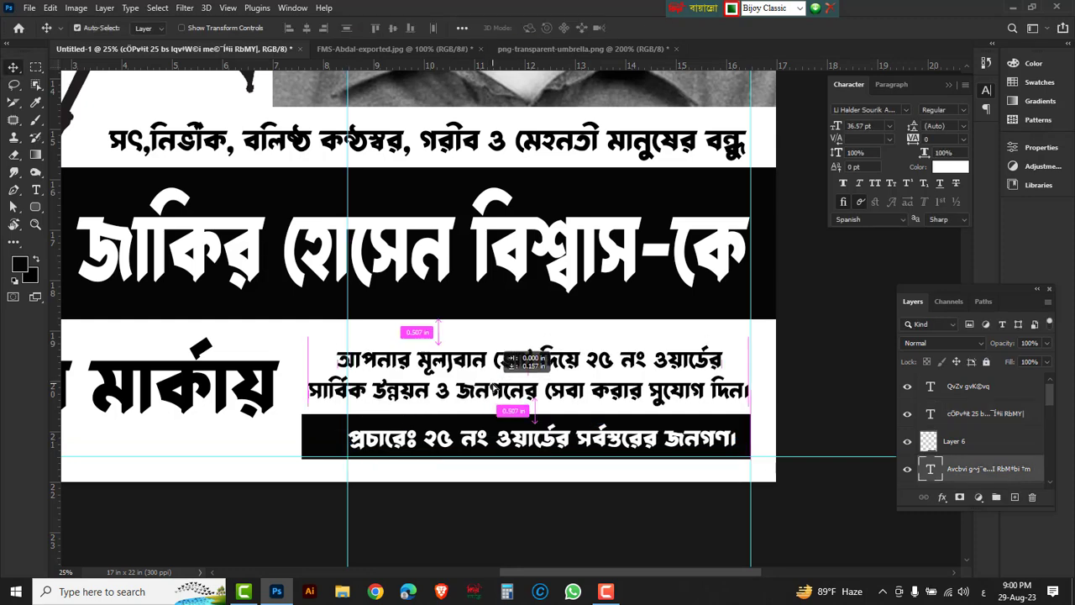
click(388, 433)
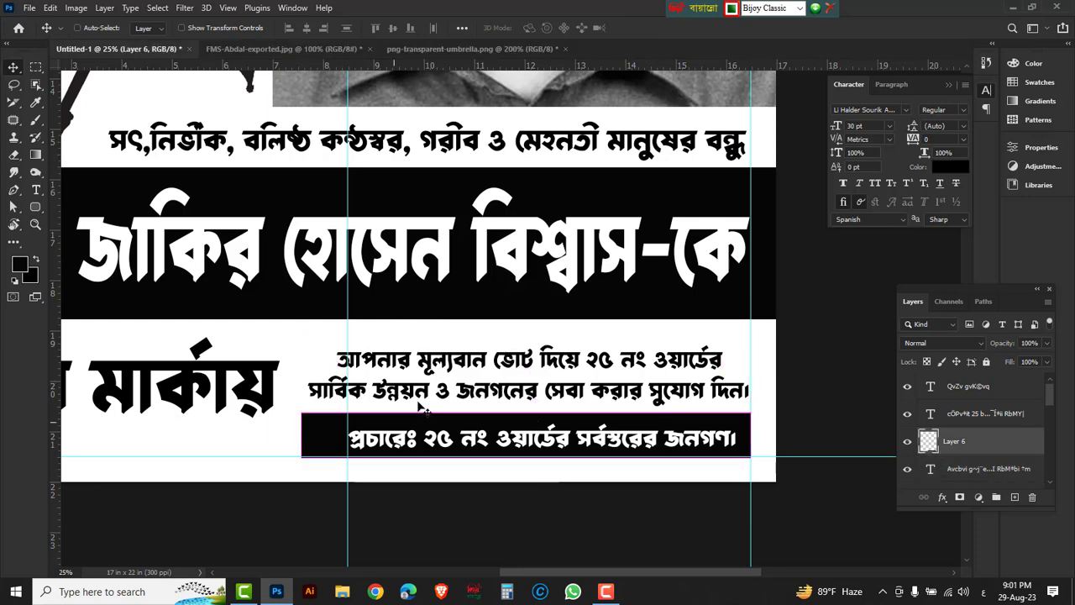
Zoom out to view the whole poster and toggle guides to check the bar's edge spacing.
alt+click(413, 370)
alt+click(410, 336)
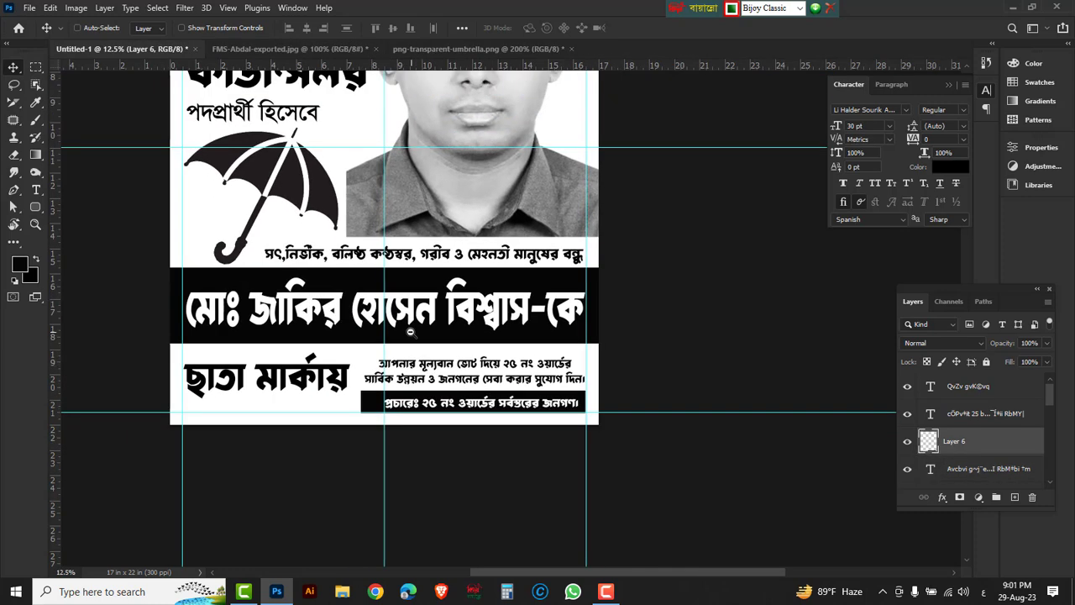
alt+click(411, 333)
scroll(371, 300, up, 3)
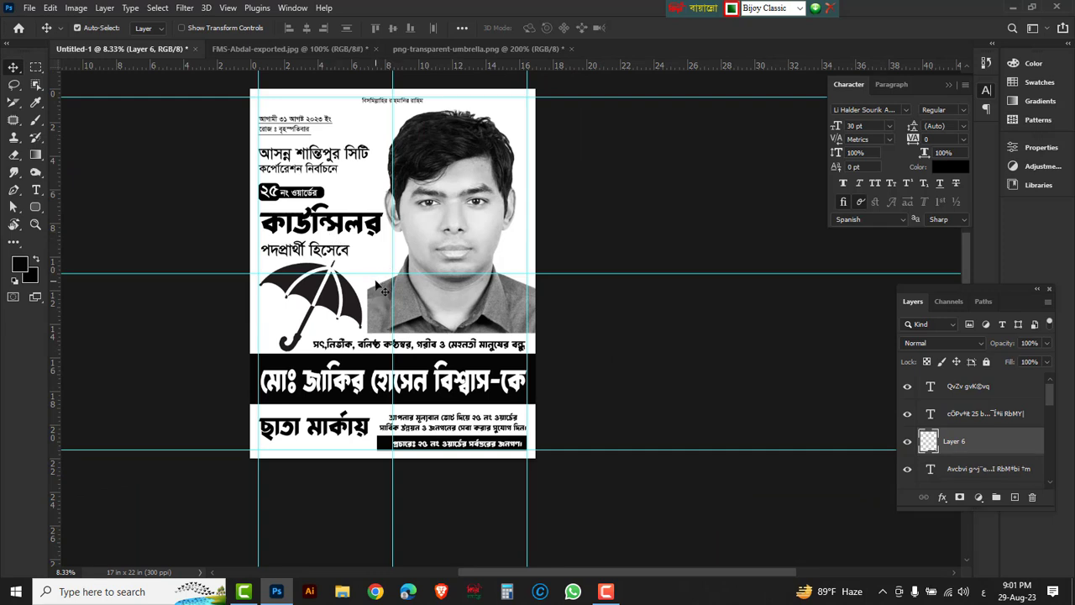
key(ctrl)
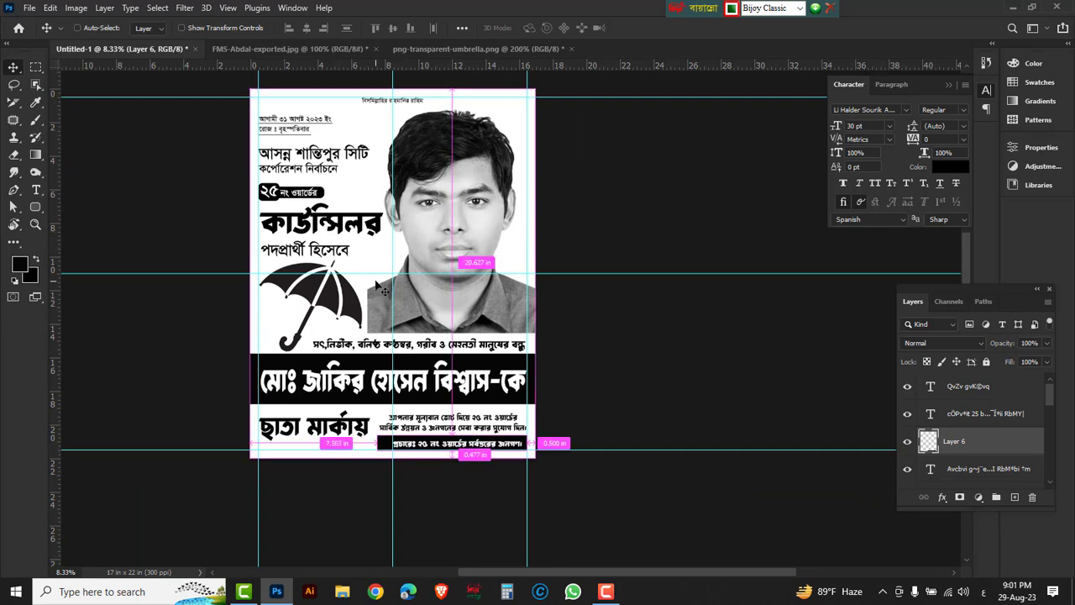
key(ctrl+semicolon)
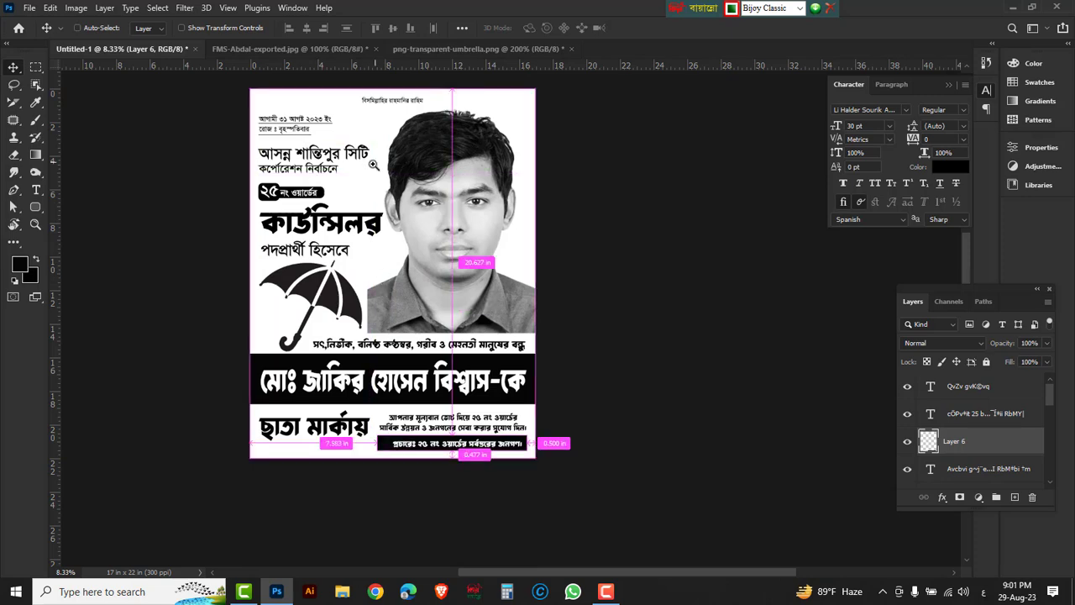
Zoom back in, scroll through the finished poster, and bring up the File menu.
ctrl+click(374, 164)
scroll(451, 207, up, 1)
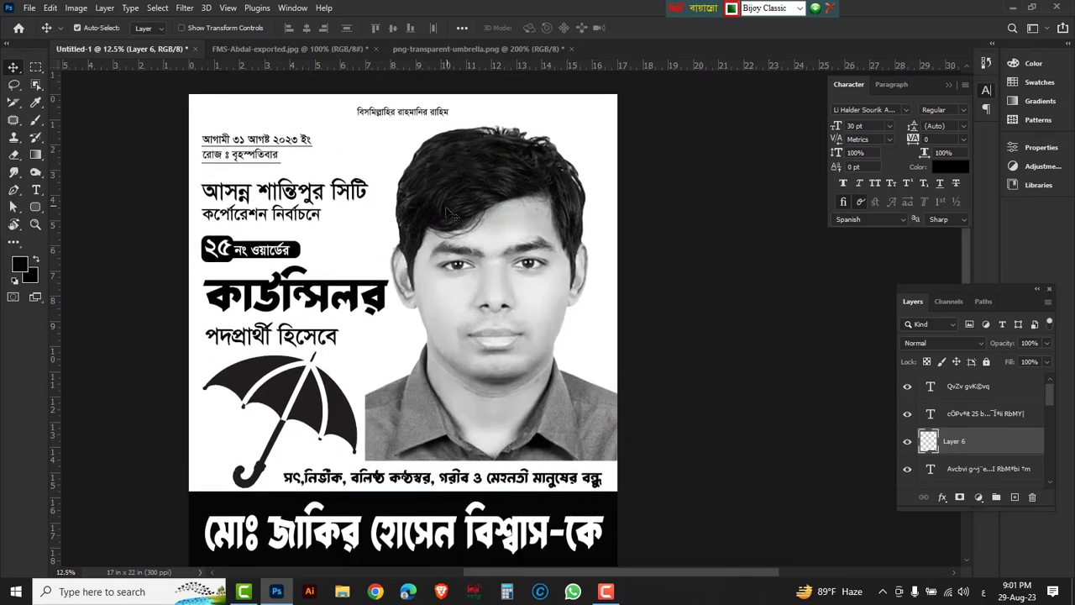
scroll(450, 214, down, 1)
scroll(449, 222, down, 1)
scroll(446, 222, down, 1)
scroll(443, 223, up, 1)
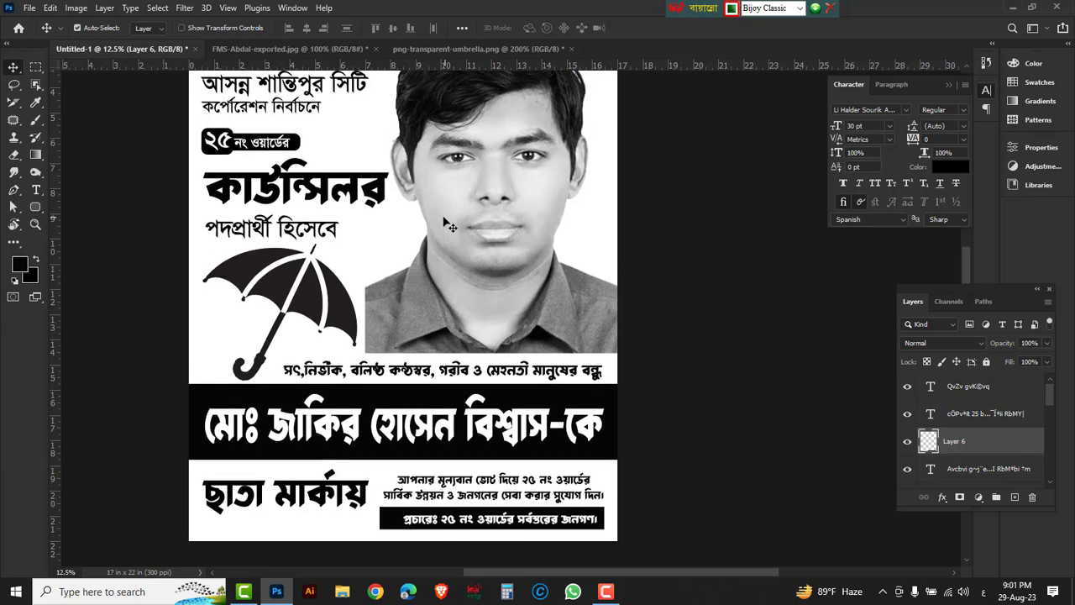
click(29, 7)
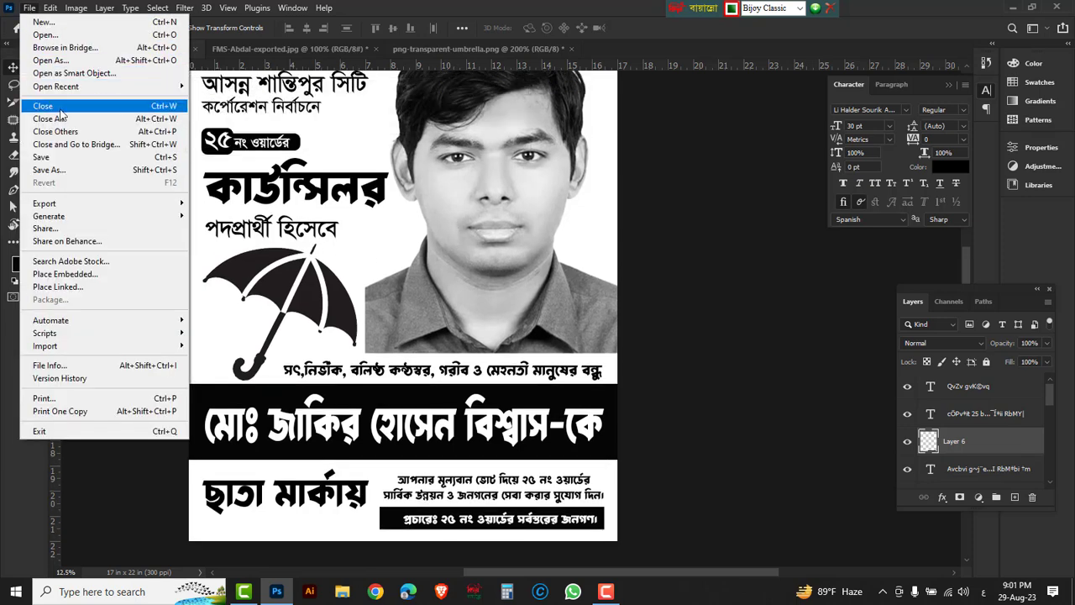
Save As 'poster design' in Photoshop PSD format, switching the keyboard to English.
click(67, 171)
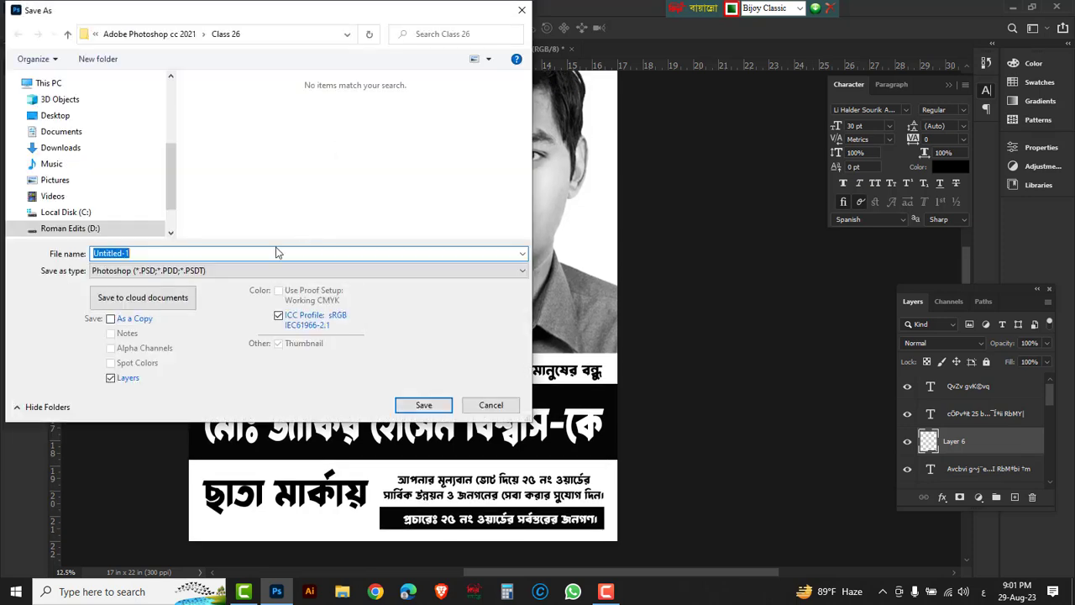
text(o)
click(798, 10)
click(769, 32)
text(p)
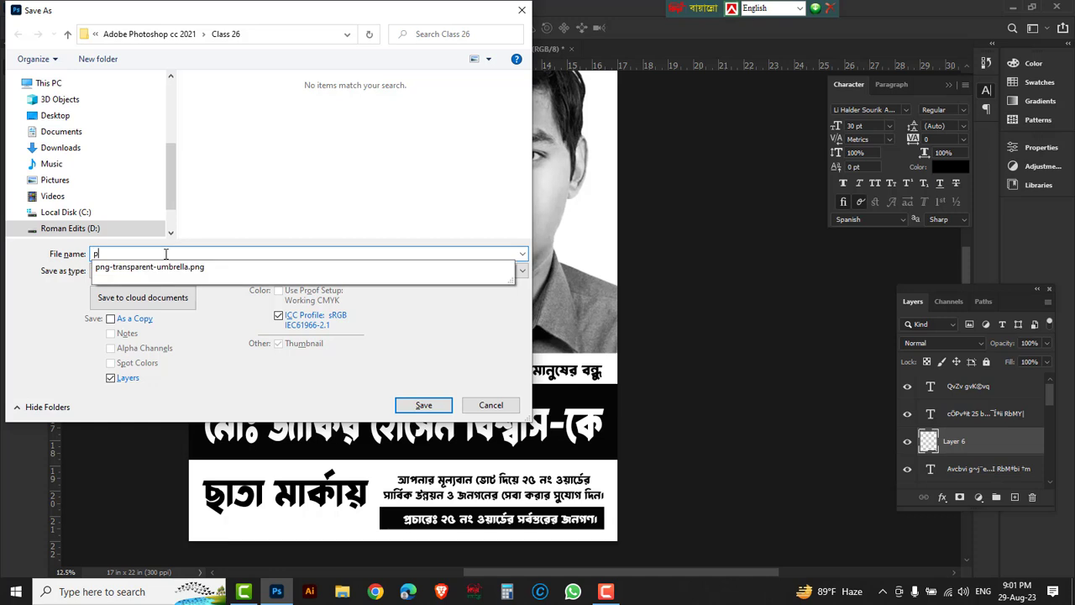
text(oster design)
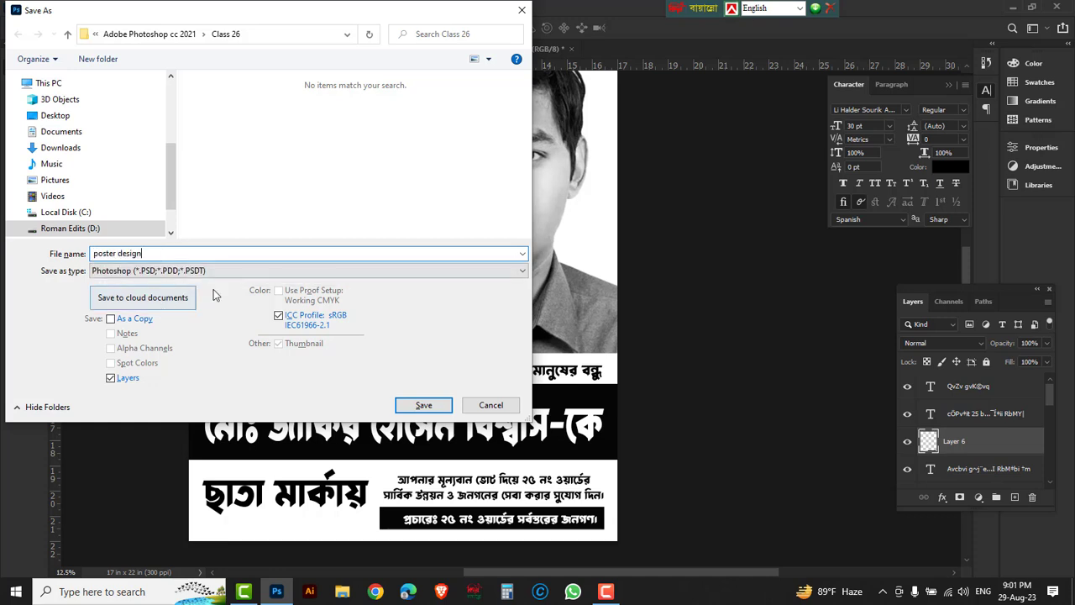
click(428, 407)
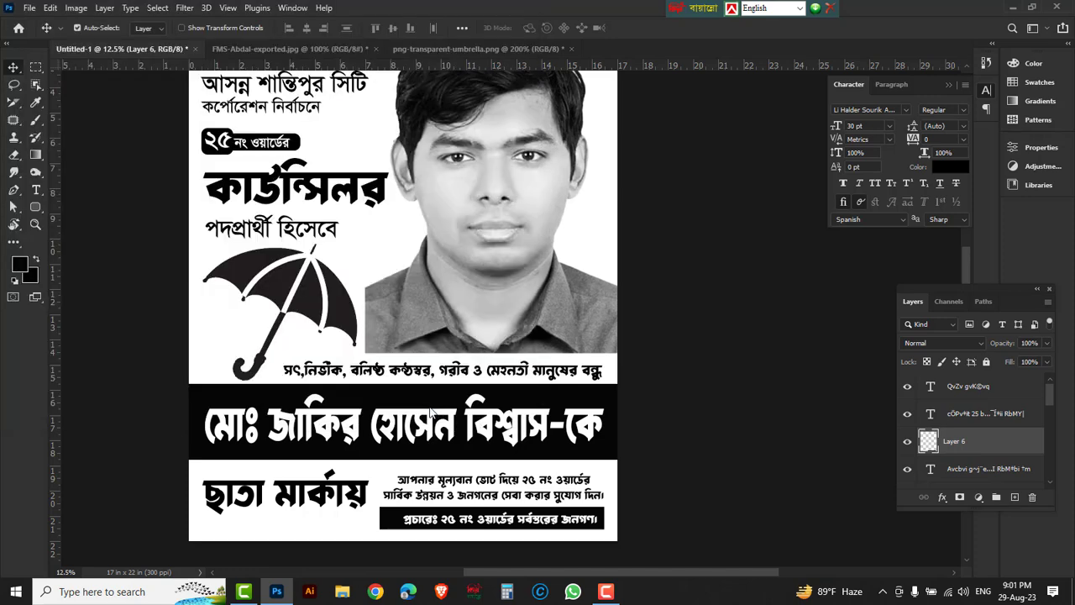